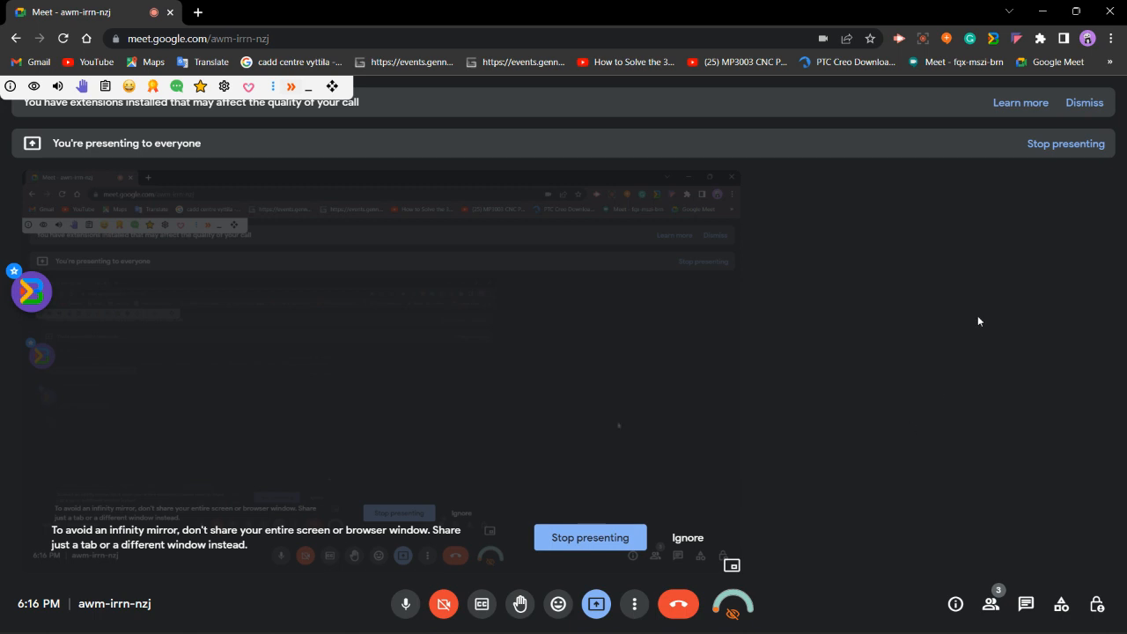
# Switch from the video call to the CATIA V5 part window and dismiss the screen-sharing notification.
pyautogui.click(1042, 12)
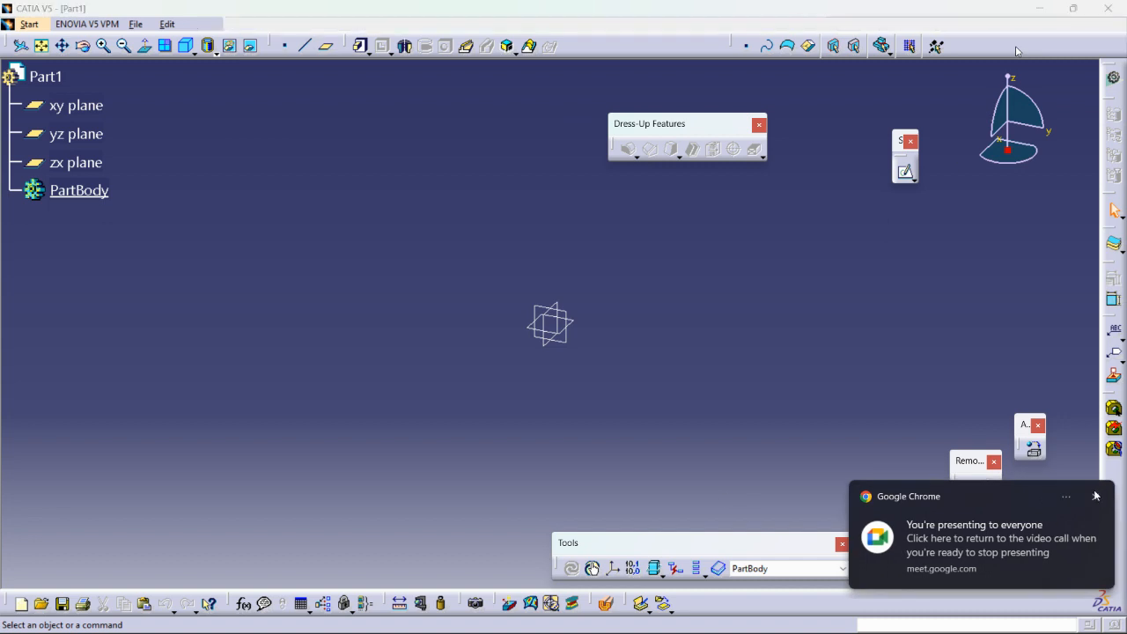
pyautogui.click(1096, 496)
pyautogui.click(246, 27)
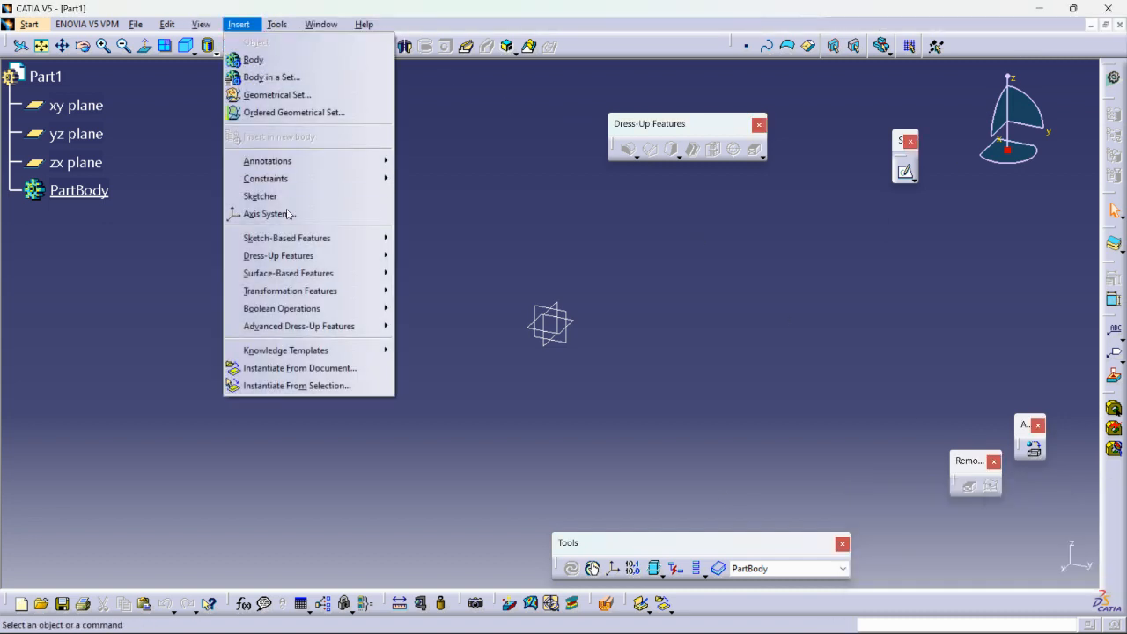
pyautogui.moveTo(303, 247)
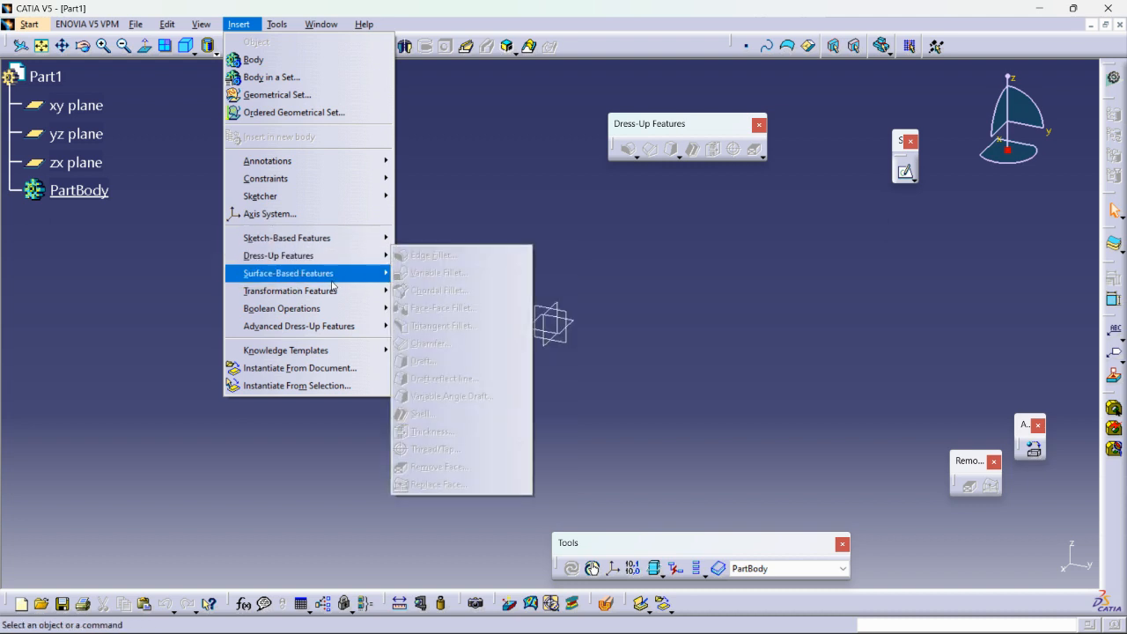
pyautogui.click(483, 196)
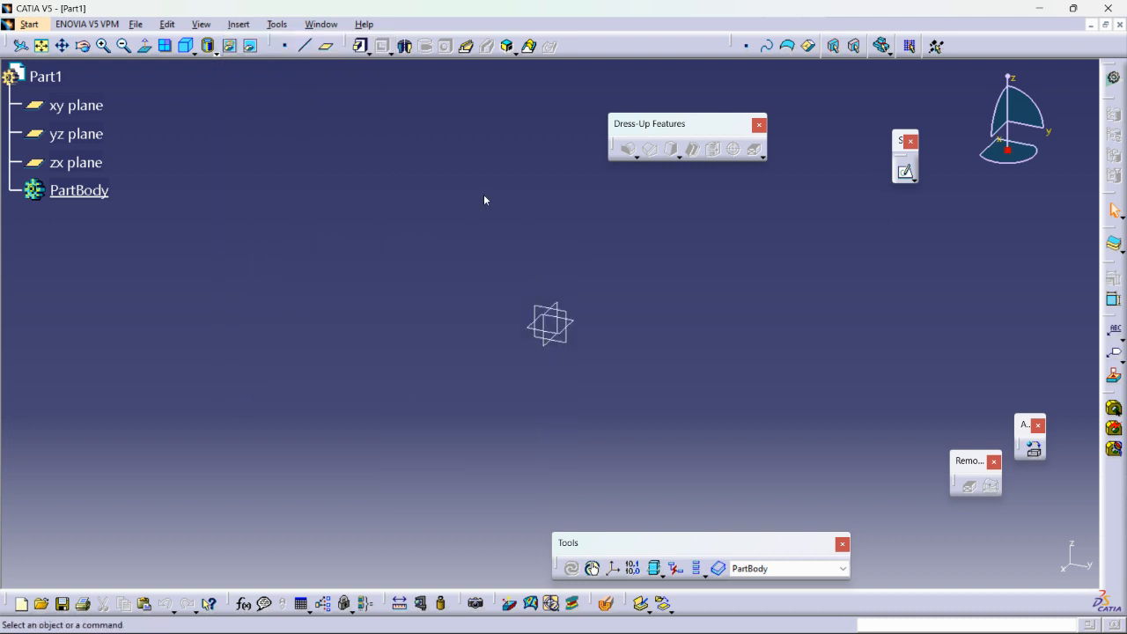
pyautogui.click(241, 24)
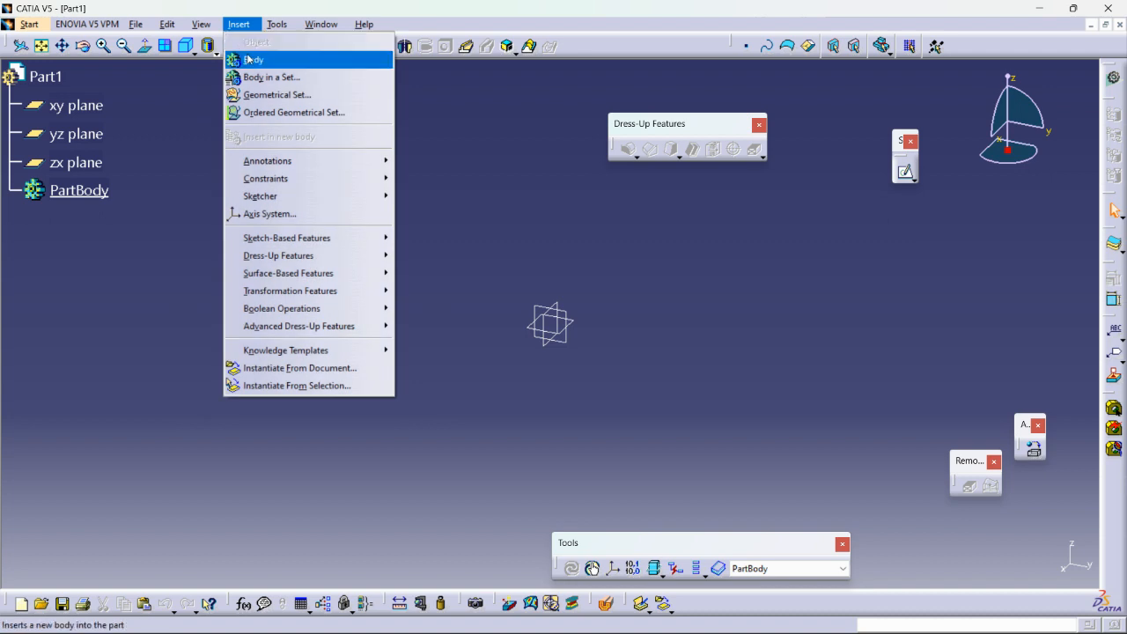
pyautogui.click(138, 182)
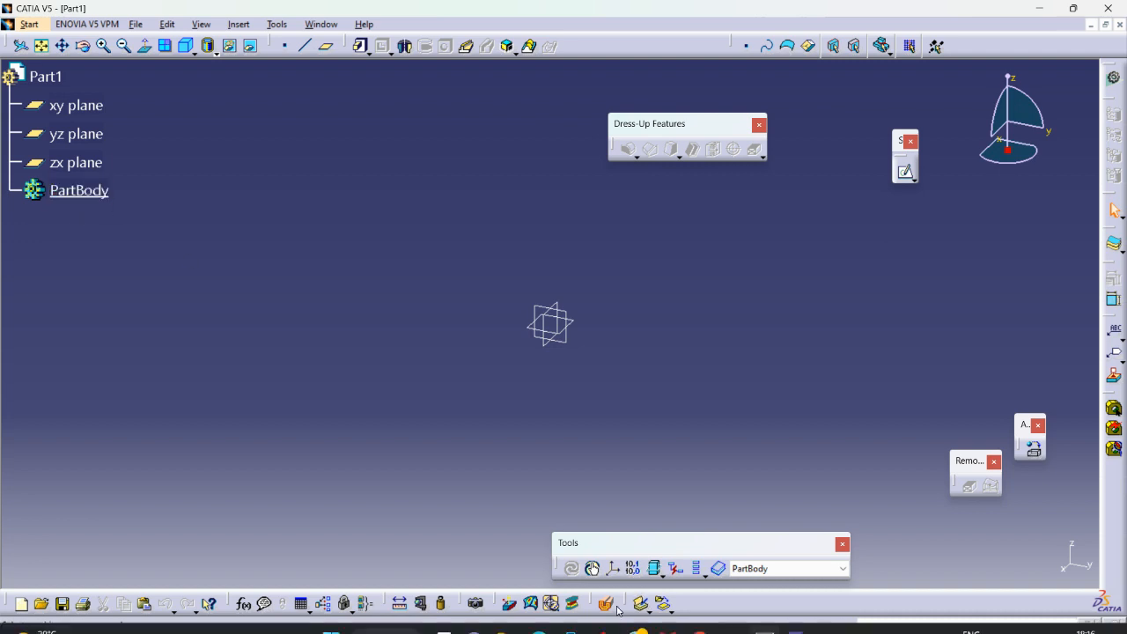
# Start a sketch on the yz plane and draw a centred rectangle about 110 by 97 mm at the origin.
pyautogui.click(569, 348)
pyautogui.click(913, 177)
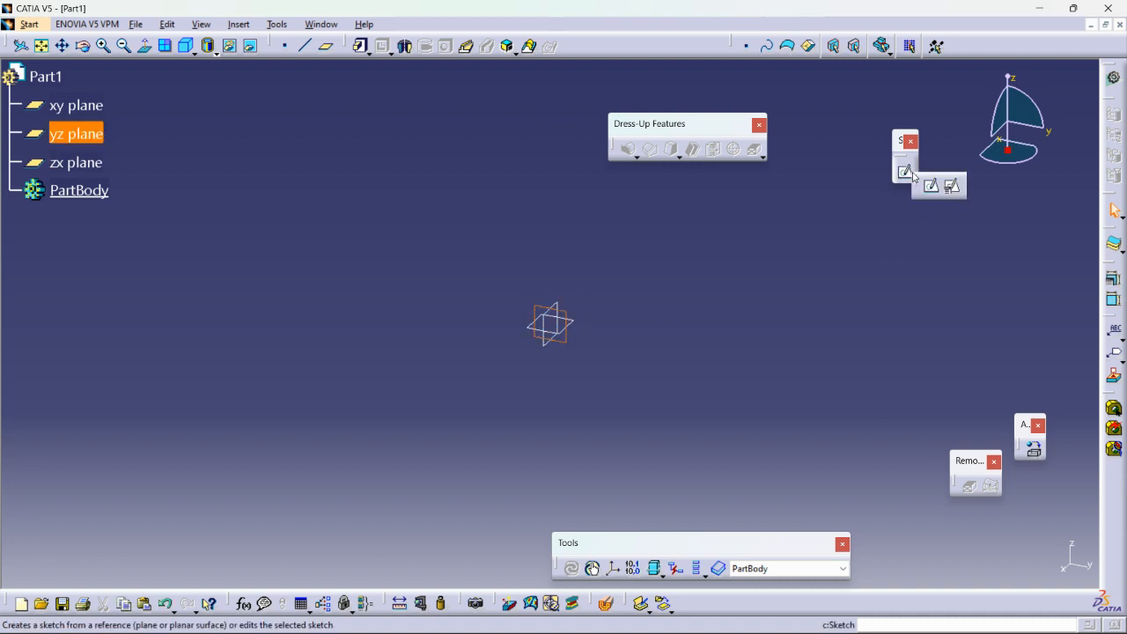
pyautogui.click(933, 188)
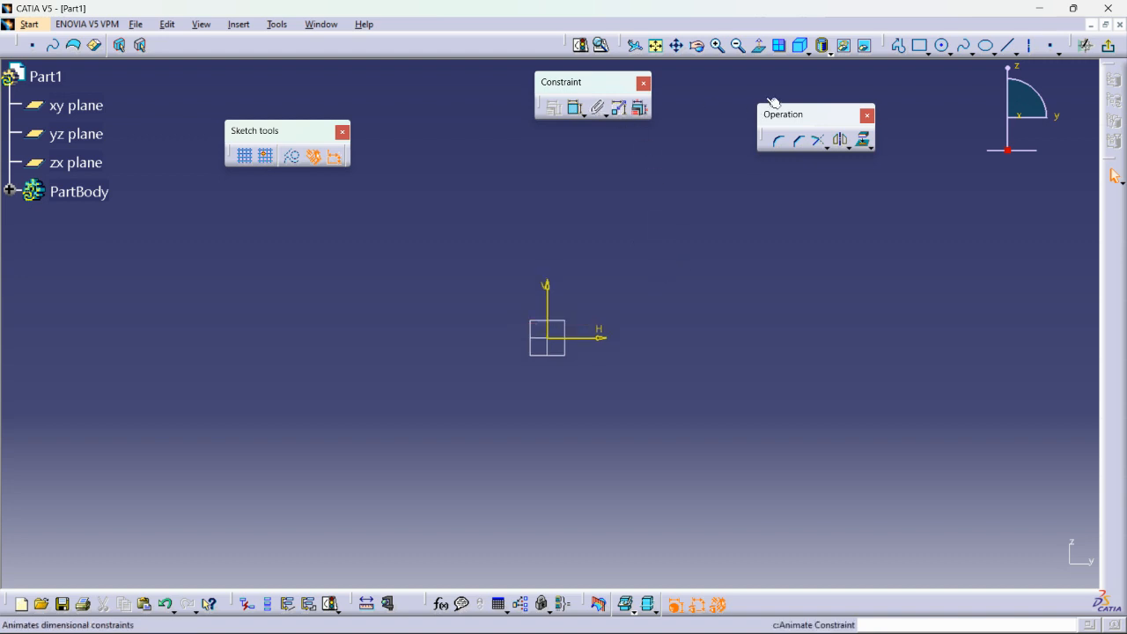
pyautogui.click(926, 53)
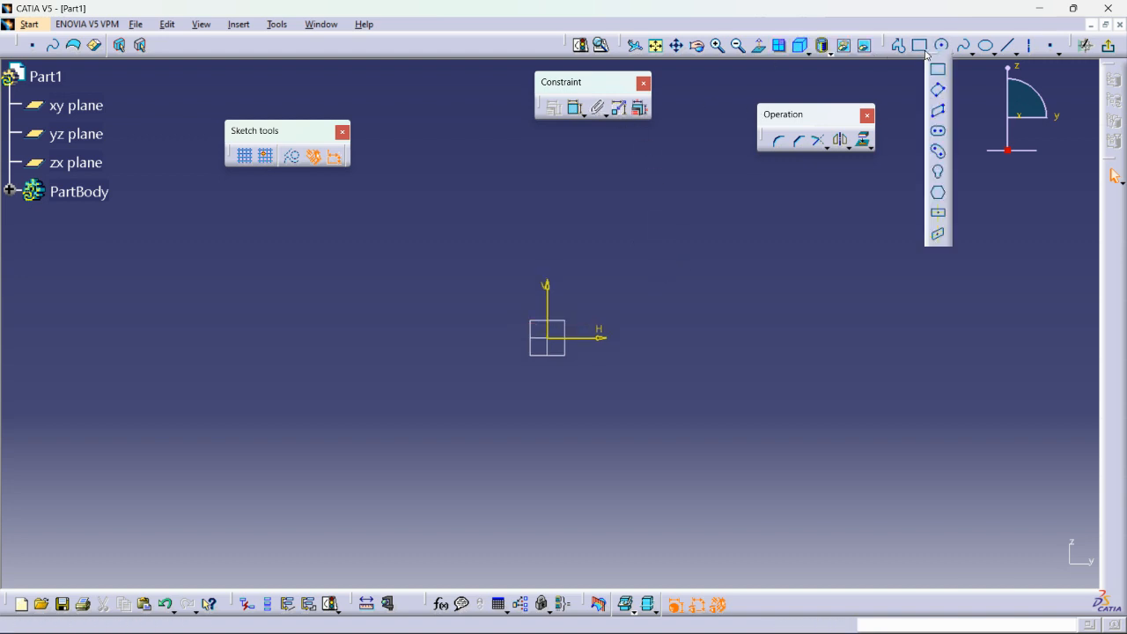
pyautogui.click(938, 213)
pyautogui.click(547, 337)
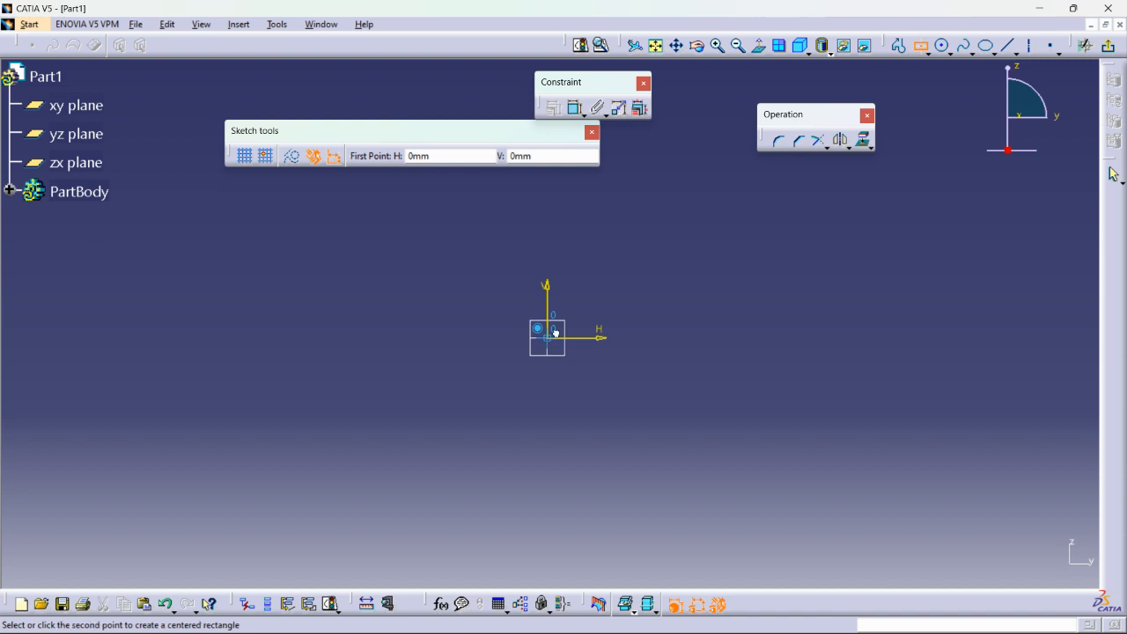
pyautogui.click(670, 230)
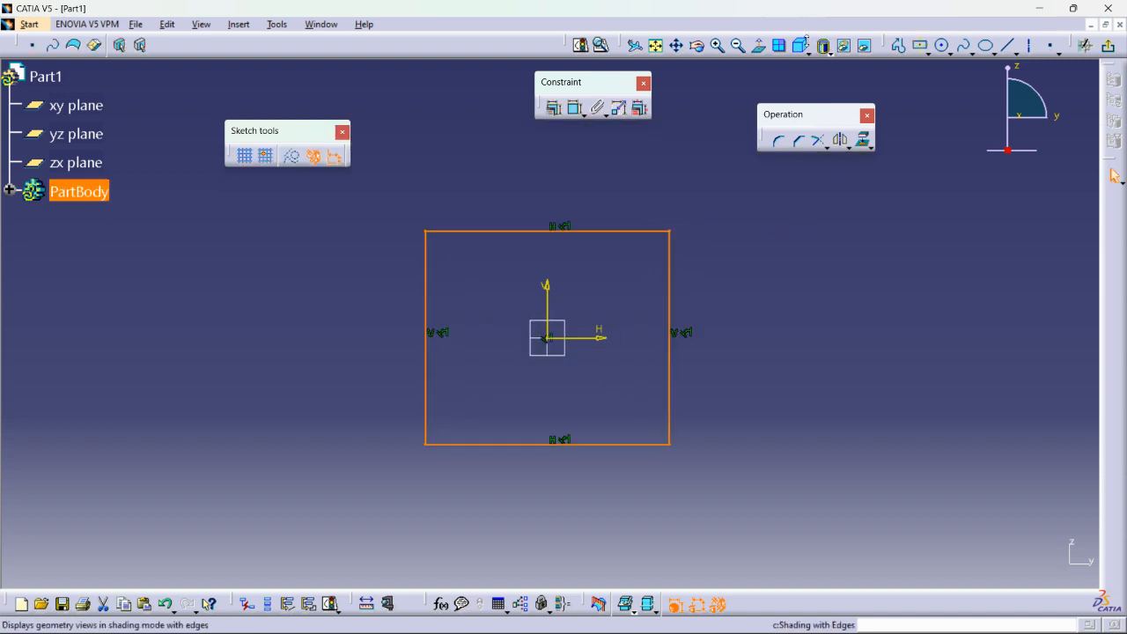
# Dimension the rectangle's height and width.
pyautogui.click(574, 108)
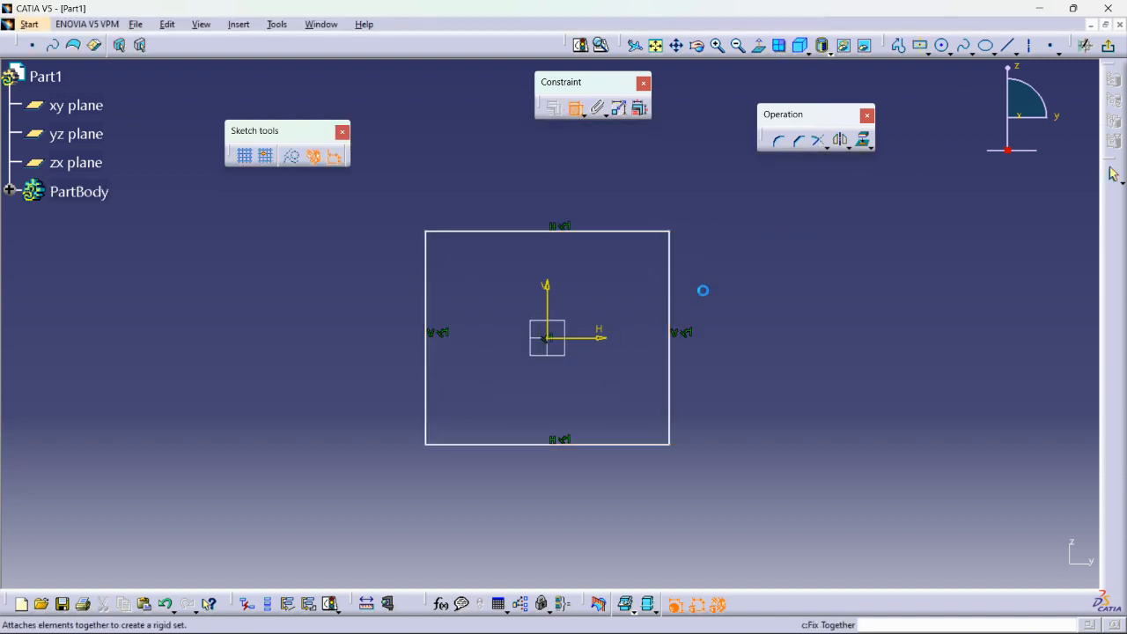
pyautogui.click(670, 279)
pyautogui.click(782, 314)
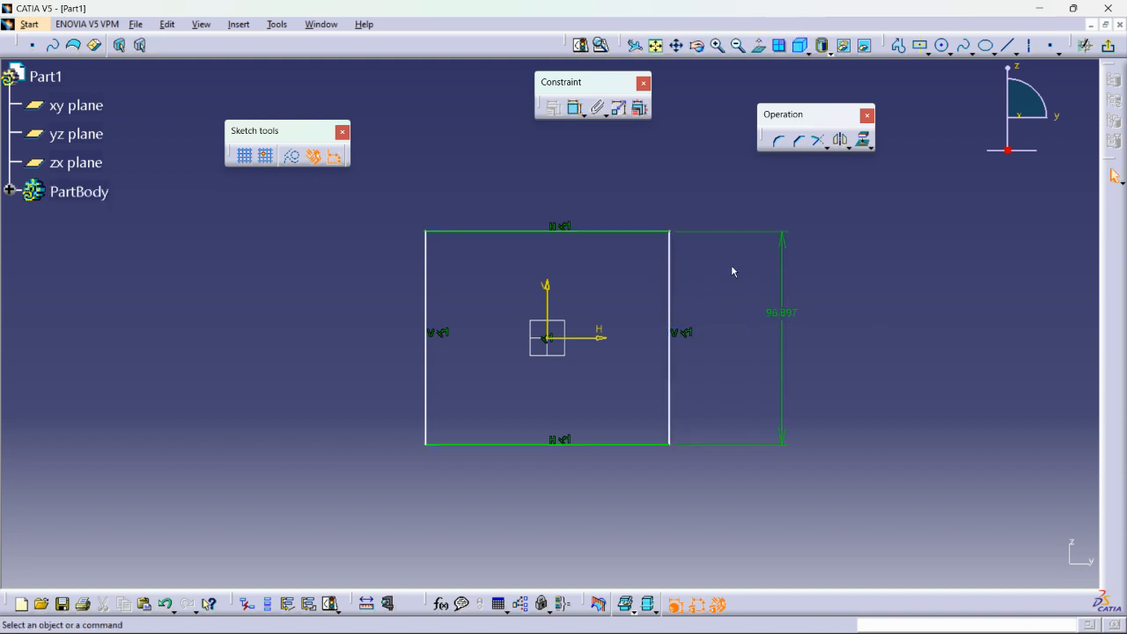
pyautogui.click(576, 107)
pyautogui.click(592, 231)
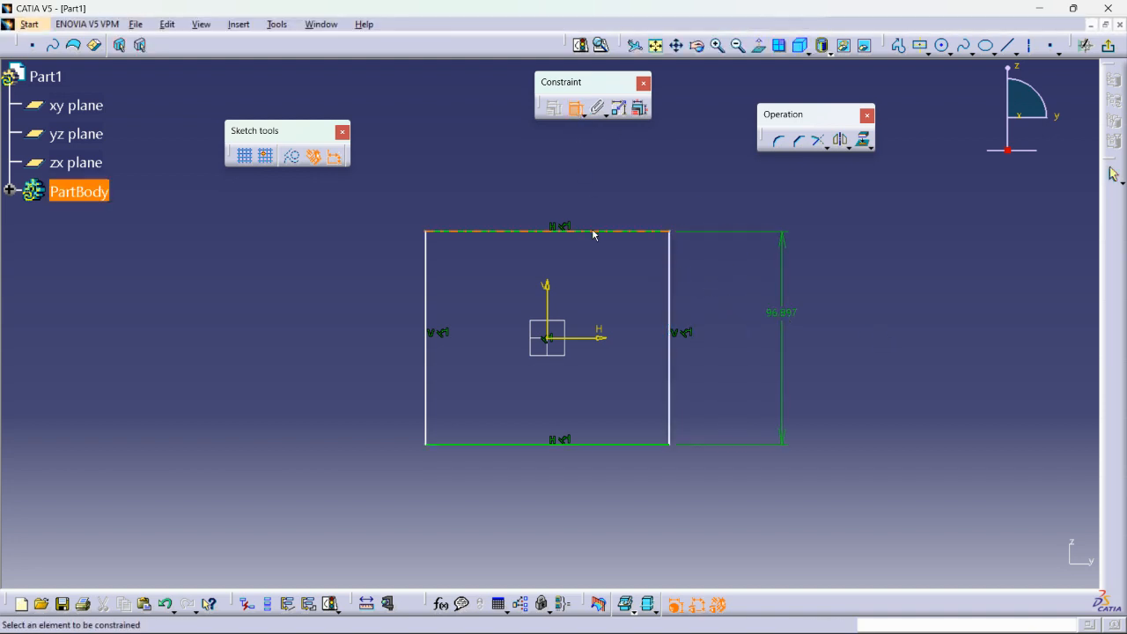
pyautogui.click(576, 161)
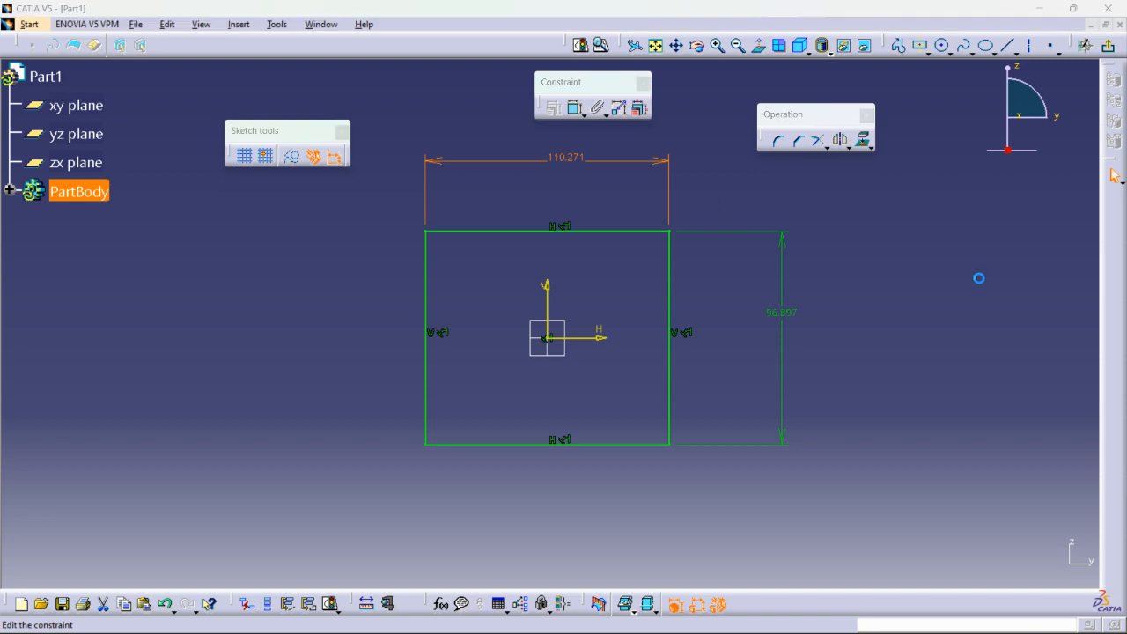
# Set the rectangle's width and height to 100 mm each and exit the sketch.
pyautogui.write('100')
pyautogui.press('Return')
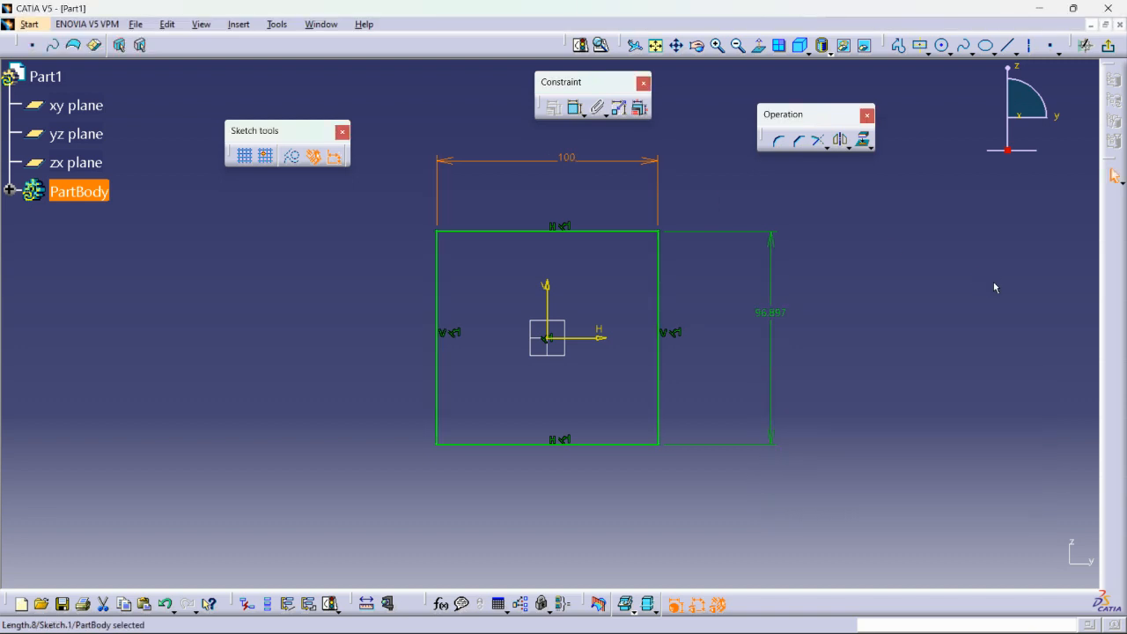
pyautogui.click(776, 304)
pyautogui.write('100')
pyautogui.press('Return')
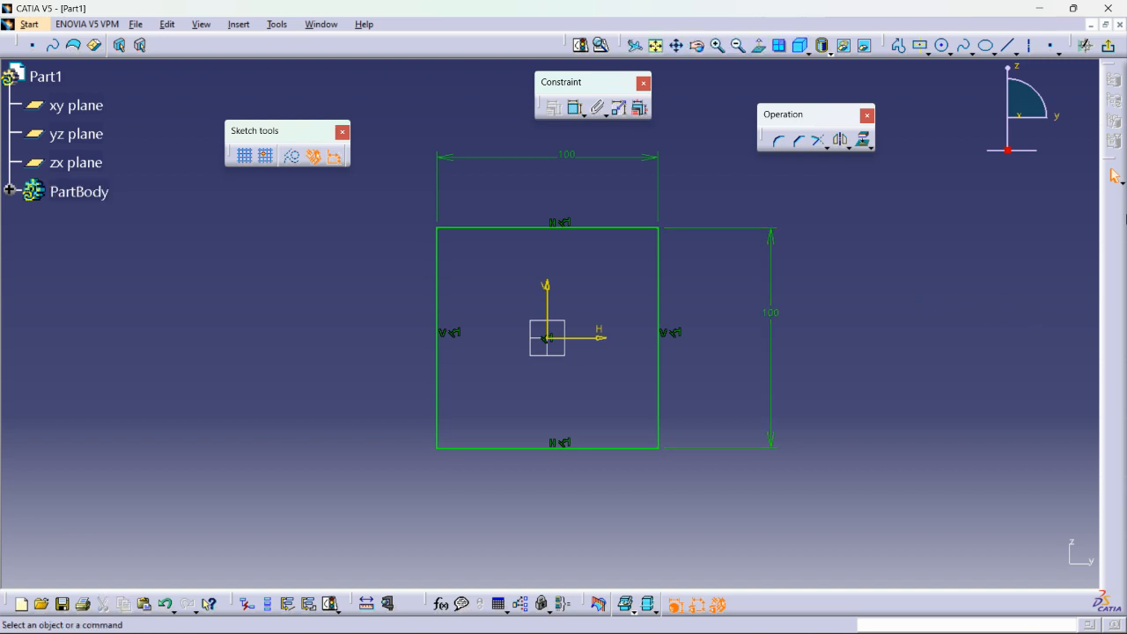
pyautogui.click(1107, 45)
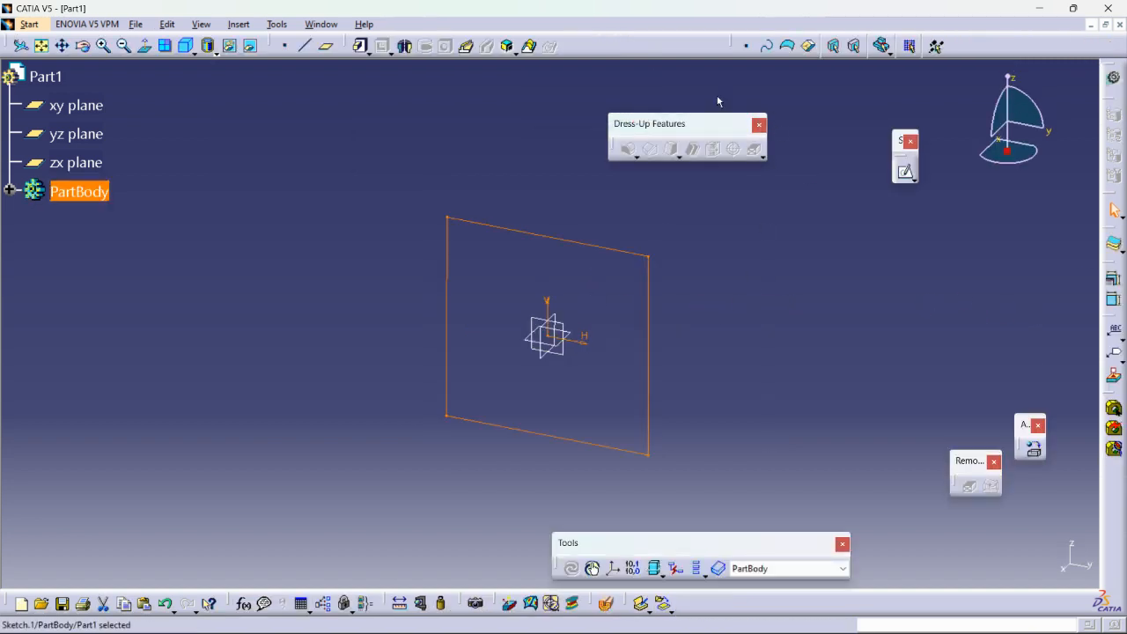
# Start a pad from the square sketch with a Dimension limit and mirrored extent, pulling its length to 62 mm.
pyautogui.click(362, 45)
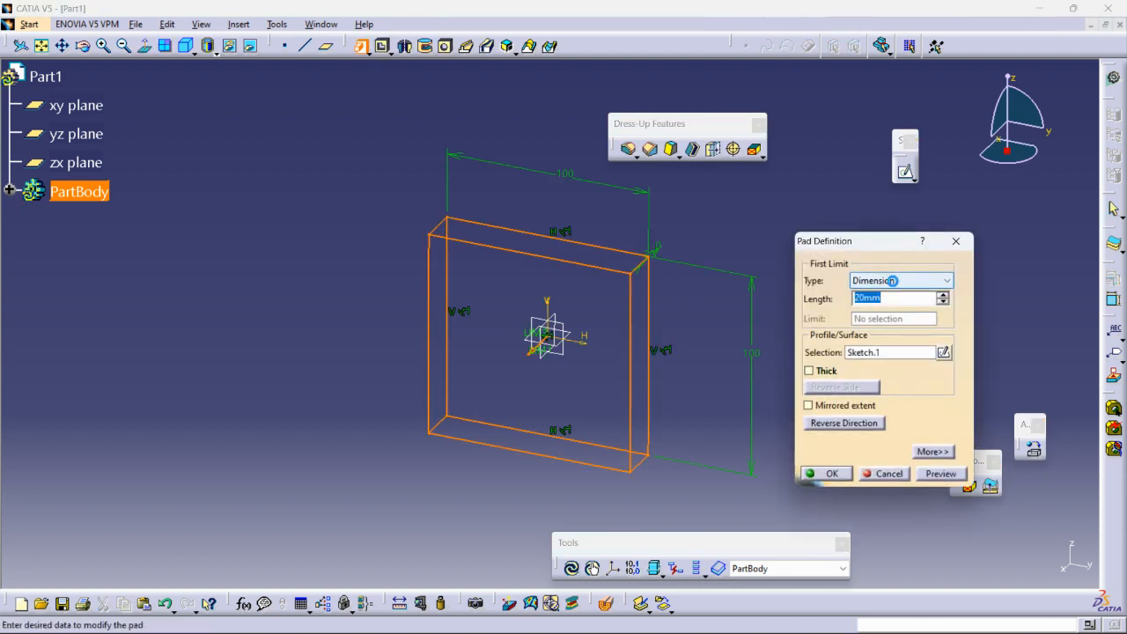
pyautogui.click(885, 280)
pyautogui.click(883, 290)
pyautogui.click(819, 405)
pyautogui.moveTo(573, 358); pyautogui.dragTo(585, 327, button='middle')
pyautogui.moveTo(597, 301); pyautogui.dragTo(476, 379)
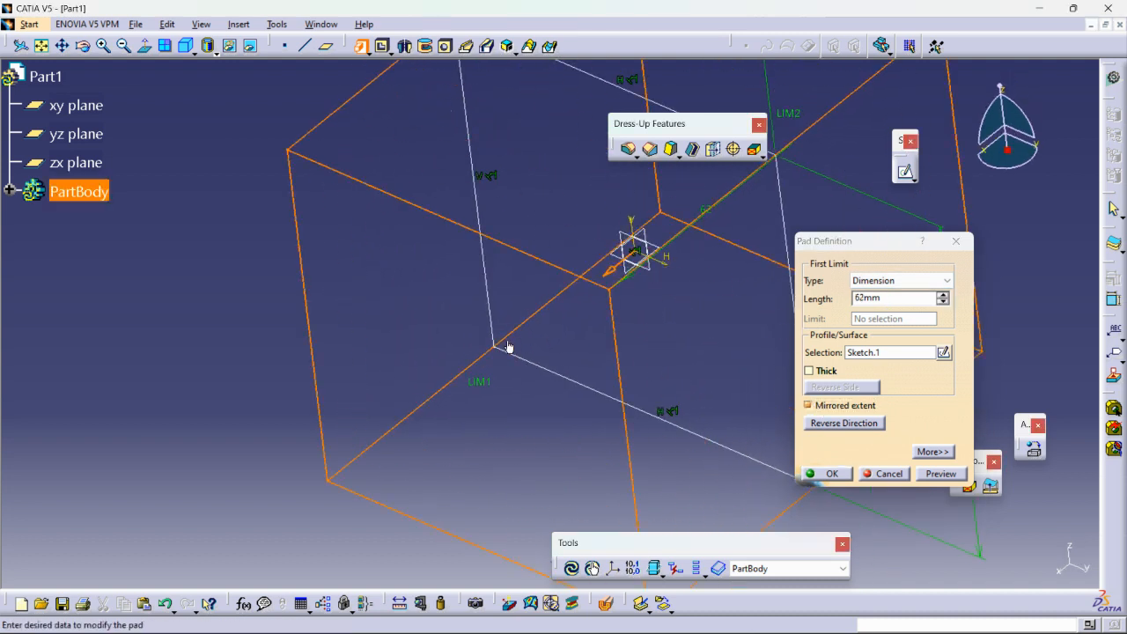
pyautogui.moveTo(538, 322); pyautogui.dragTo(613, 367, button='middle')
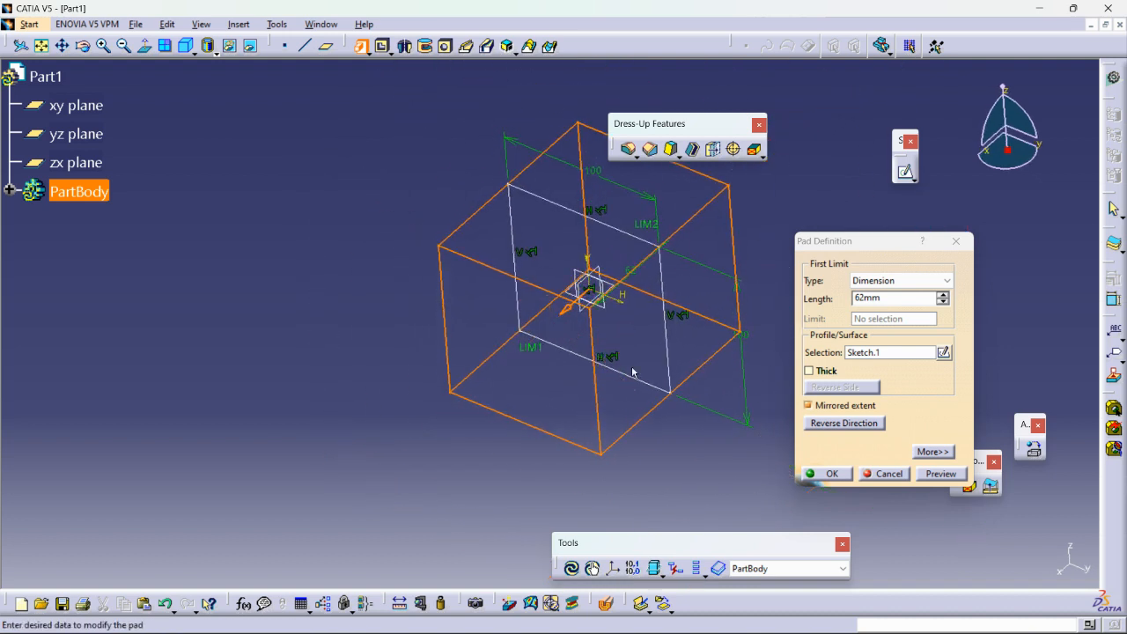
# Set the pad length to 60 mm, keep the mirrored extent on, and create the pad.
pyautogui.click(899, 303)
pyautogui.moveTo(887, 299); pyautogui.dragTo(763, 307)
pyautogui.write('60')
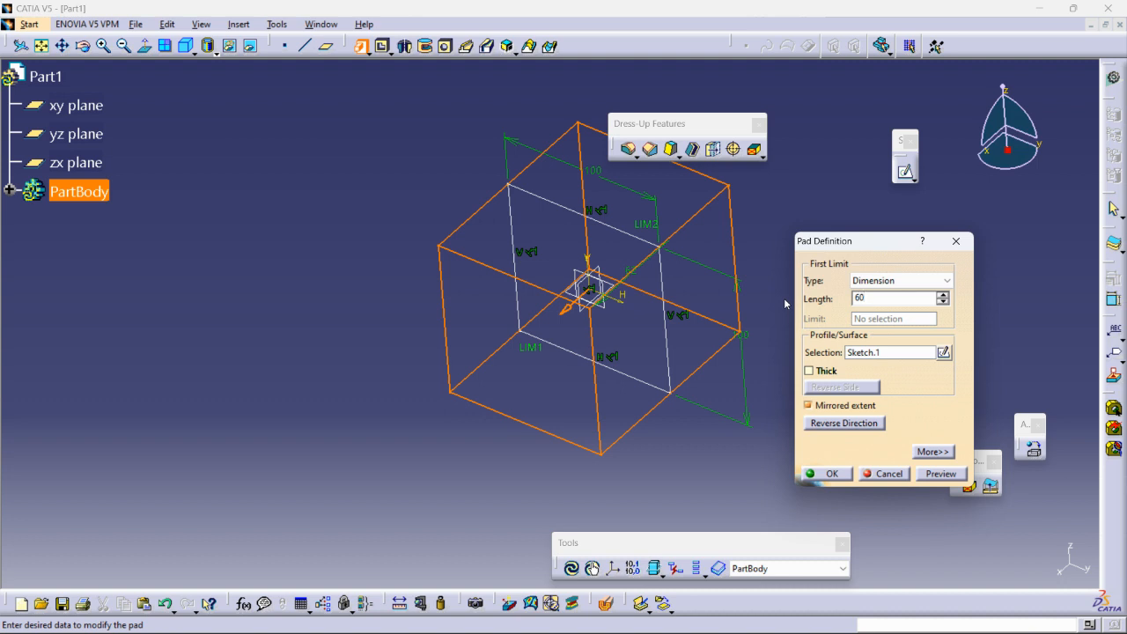
pyautogui.click(820, 405)
pyautogui.click(820, 406)
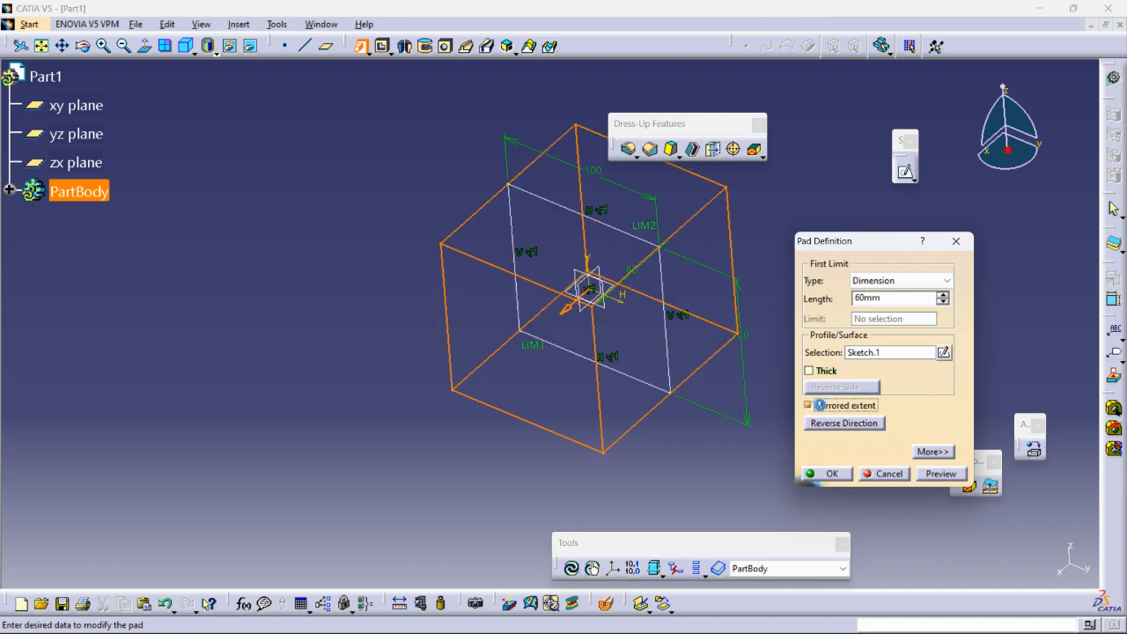
pyautogui.click(829, 475)
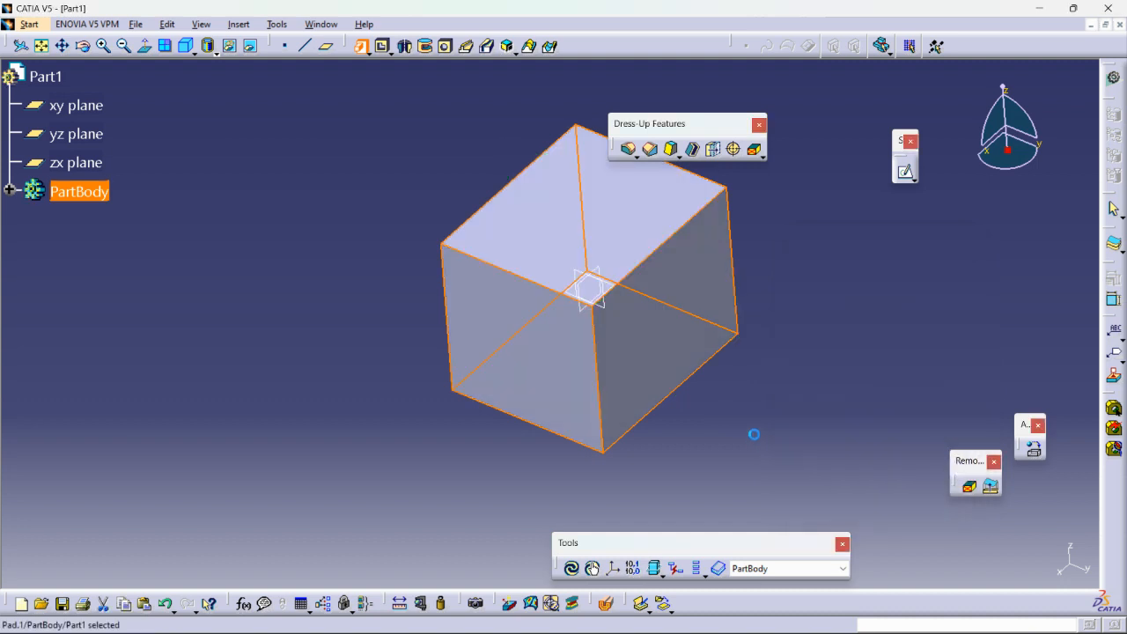
# Sketch a narrow rectangle on the yz plane, starting on the vertical axis above the origin and extending past the block's top edge.
pyautogui.click(10, 190)
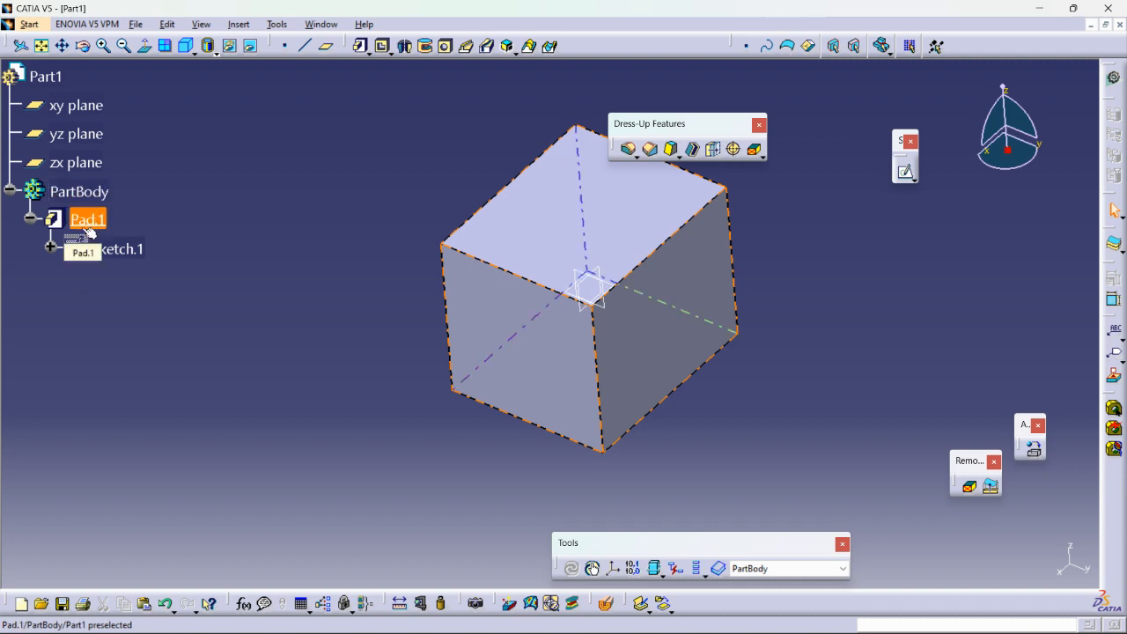
pyautogui.click(616, 307)
pyautogui.click(909, 173)
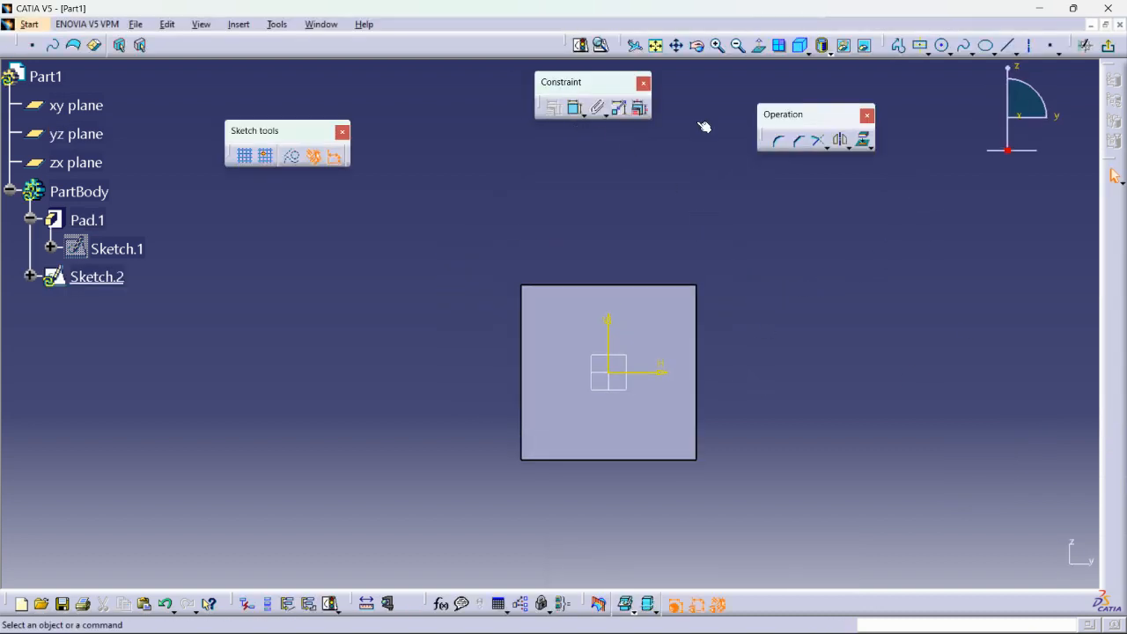
pyautogui.click(927, 53)
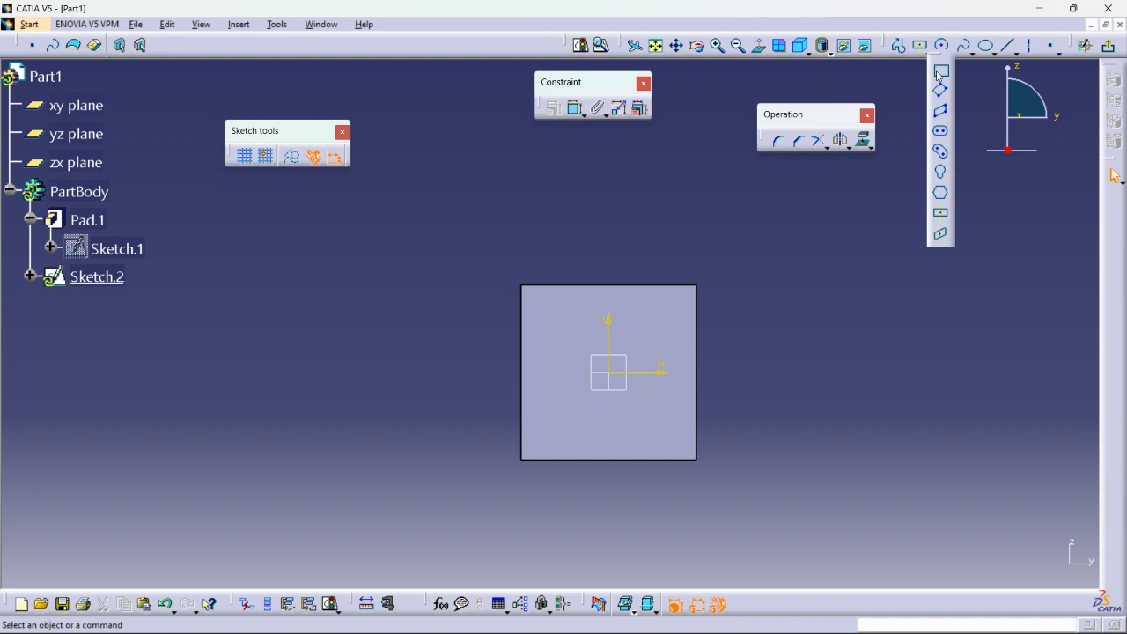
pyautogui.click(608, 327)
pyautogui.click(662, 230)
pyautogui.click(857, 261)
pyautogui.click(1107, 47)
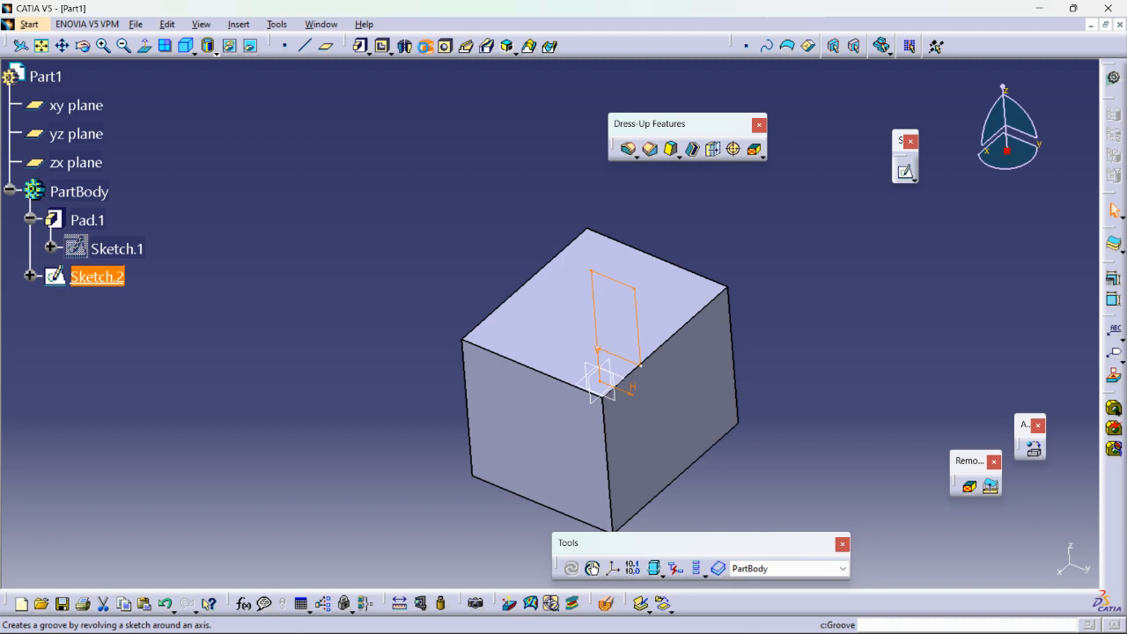
# Cut a 360-degree groove with the narrow rectangle, revolved about its vertical edge on the sketch's V axis.
pyautogui.click(425, 47)
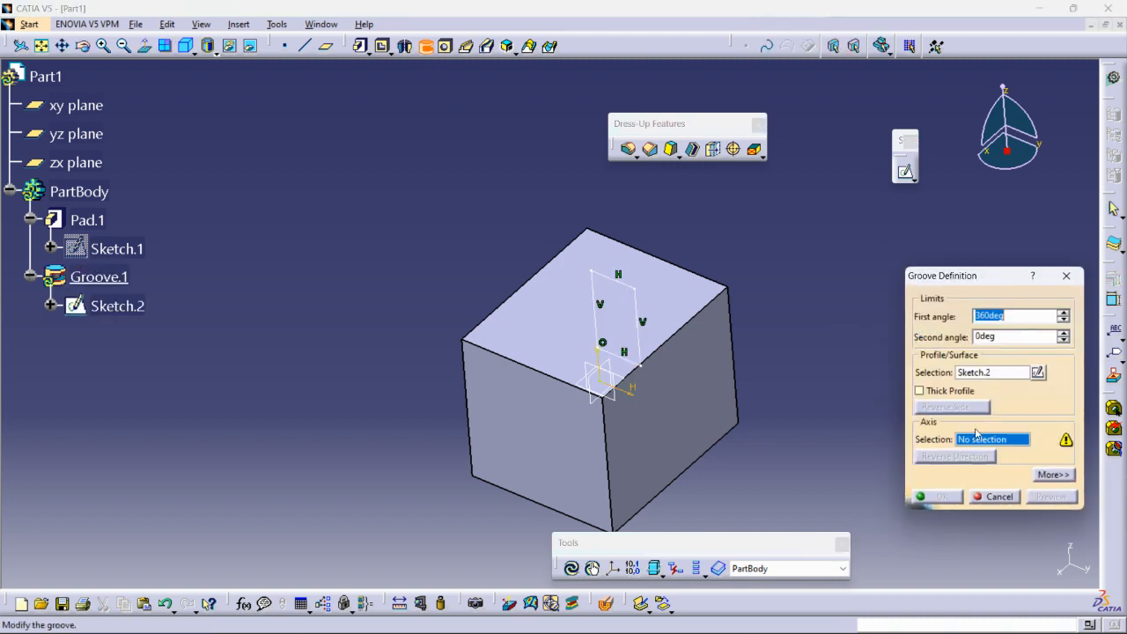
pyautogui.click(600, 302)
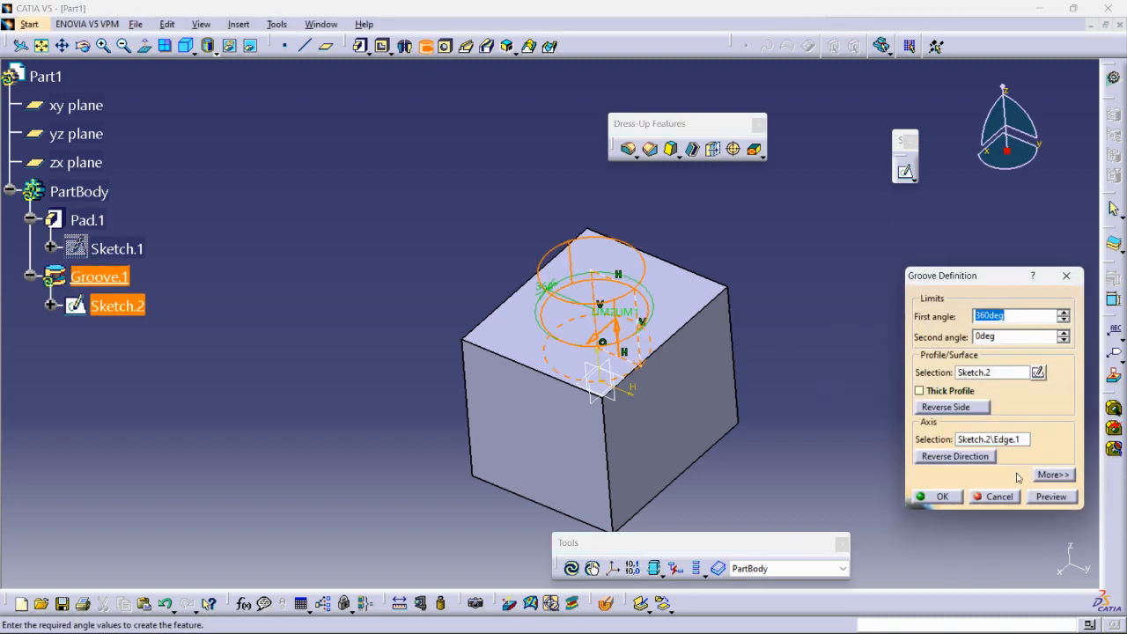
pyautogui.click(1052, 498)
pyautogui.click(942, 497)
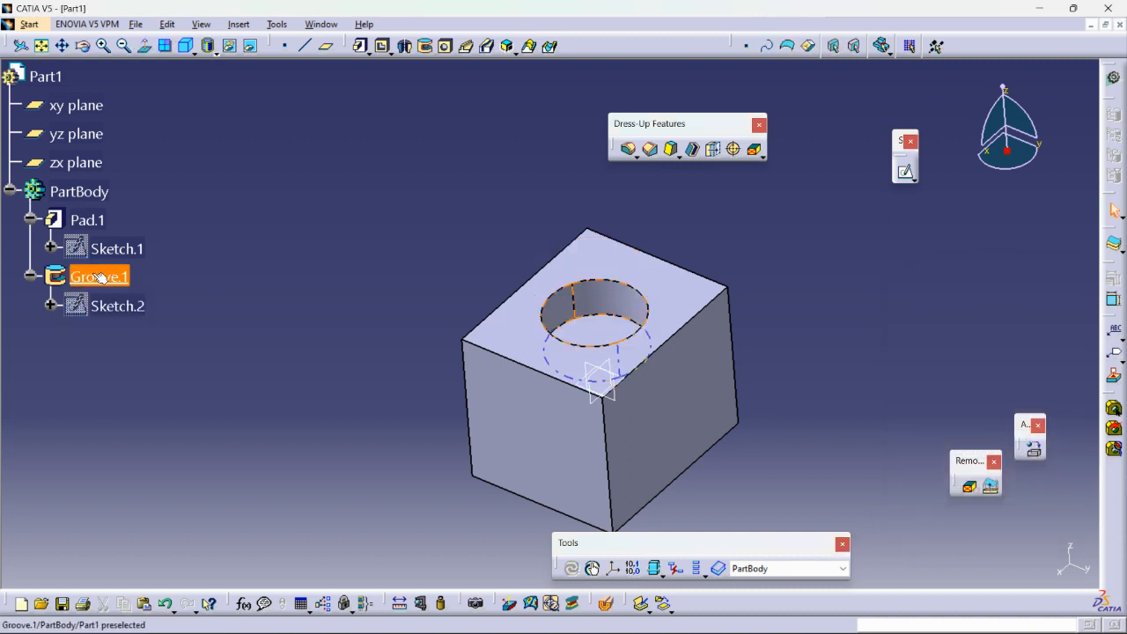
# Define Pad.1 as the in-work object.
pyautogui.rightClick(88, 220)
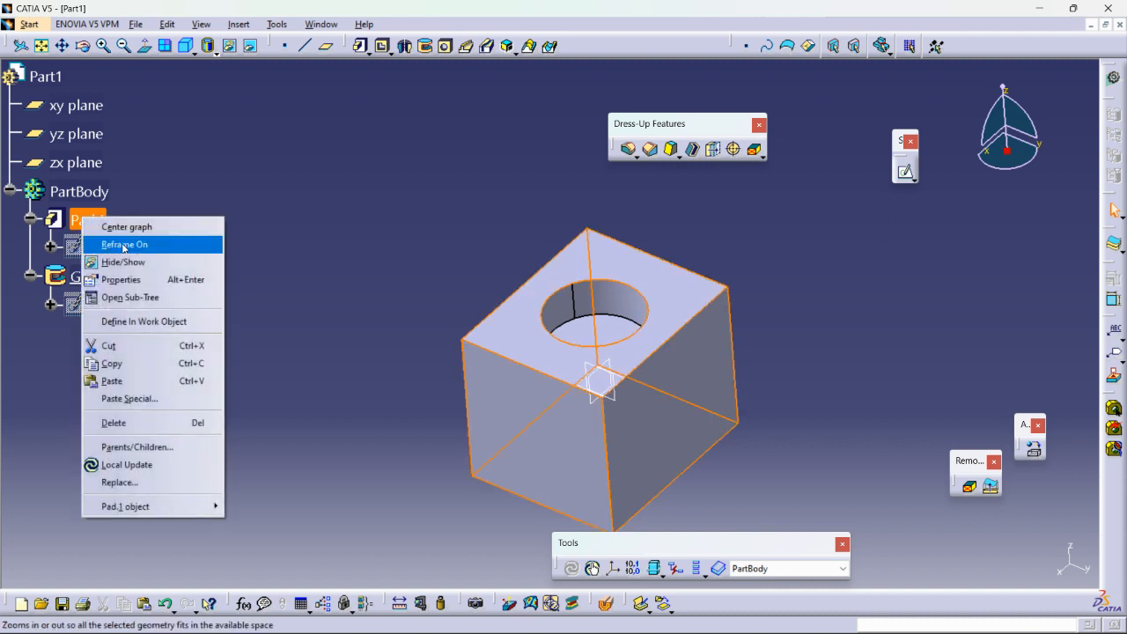
pyautogui.click(119, 322)
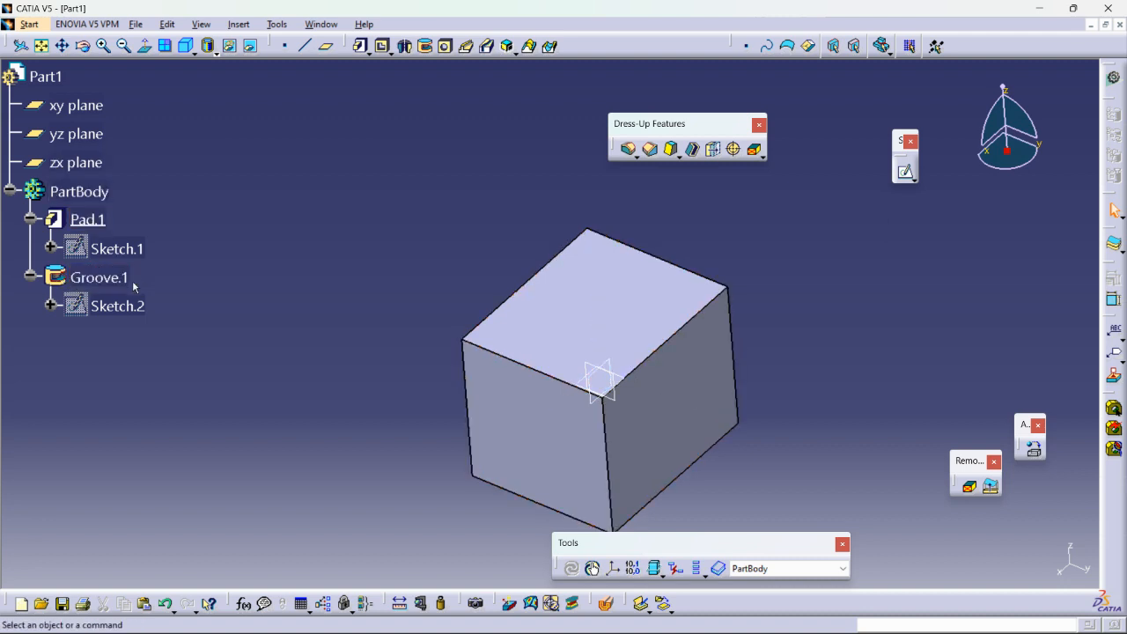
pyautogui.rightClick(89, 219)
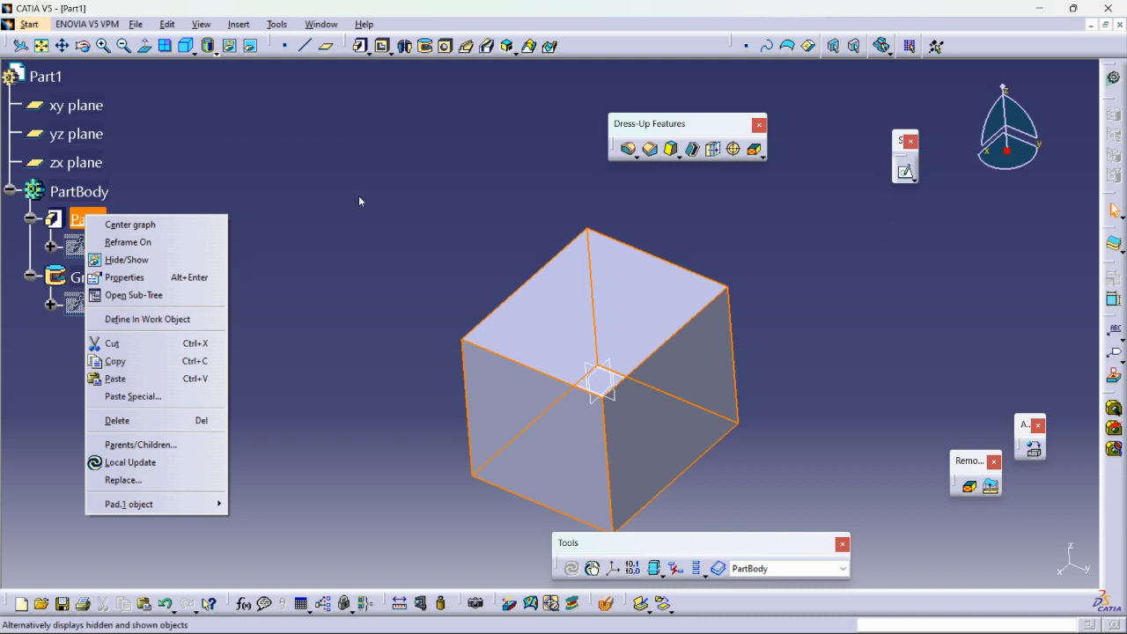
pyautogui.click(334, 207)
# Define the PartBody as the in-work object.
pyautogui.rightClick(76, 199)
pyautogui.click(132, 302)
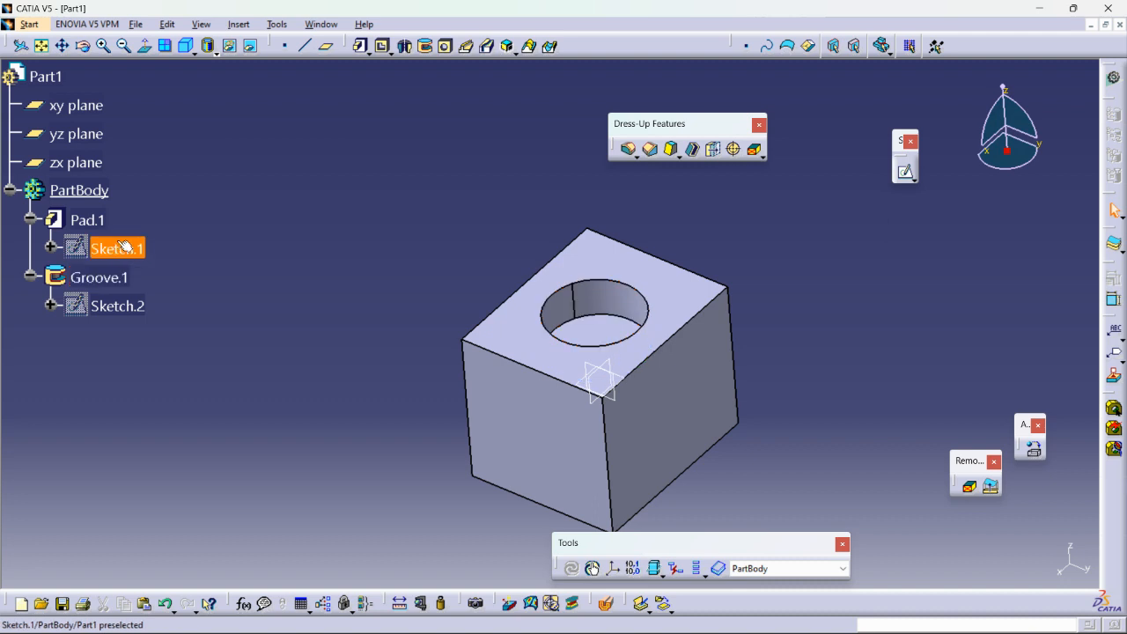
# Define Pad.1 as the in-work object and examine the block at that stage of the feature history.
pyautogui.rightClick(93, 220)
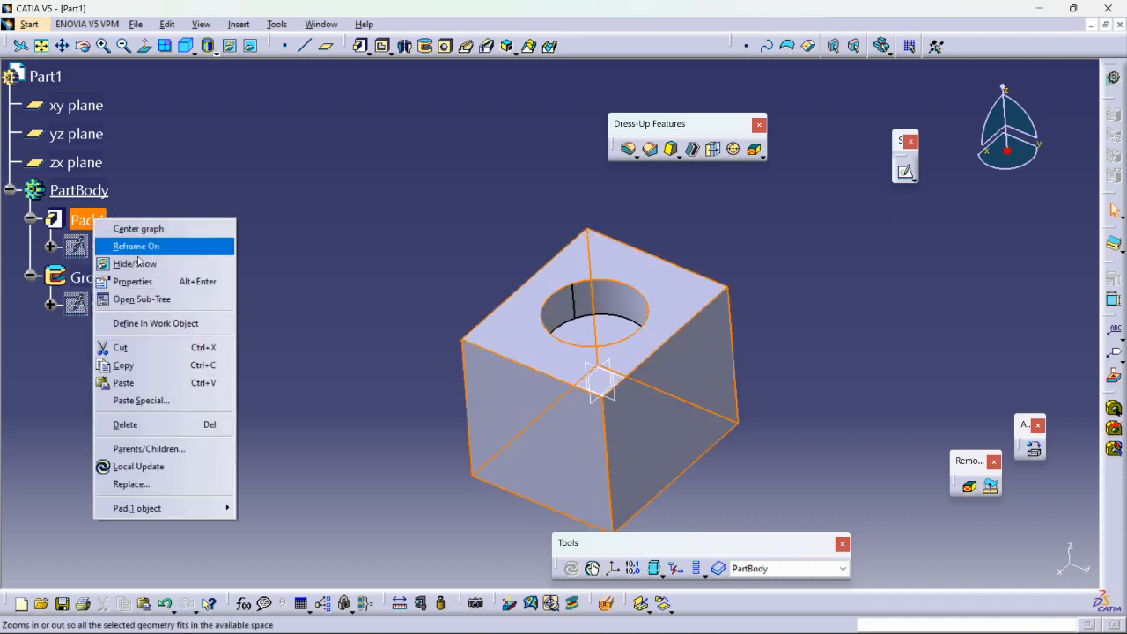
pyautogui.click(148, 325)
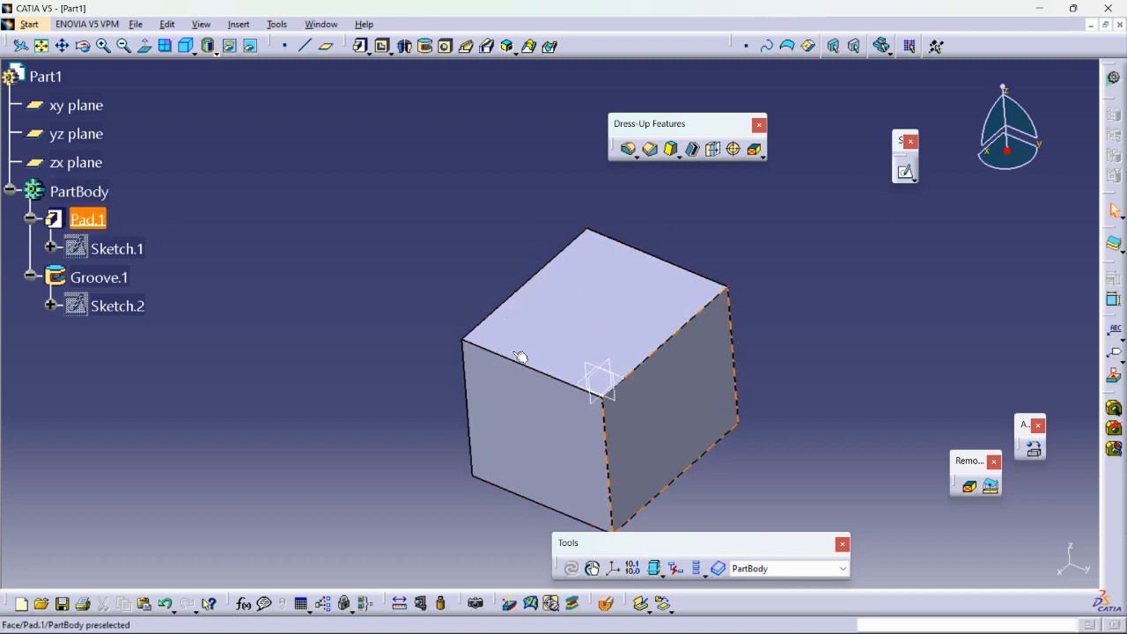
pyautogui.keyDown('ctrl'); pyautogui.moveTo(583, 400); pyautogui.dragTo(606, 408, button='middle'); pyautogui.keyUp('ctrl')
pyautogui.rightClick(582, 389)
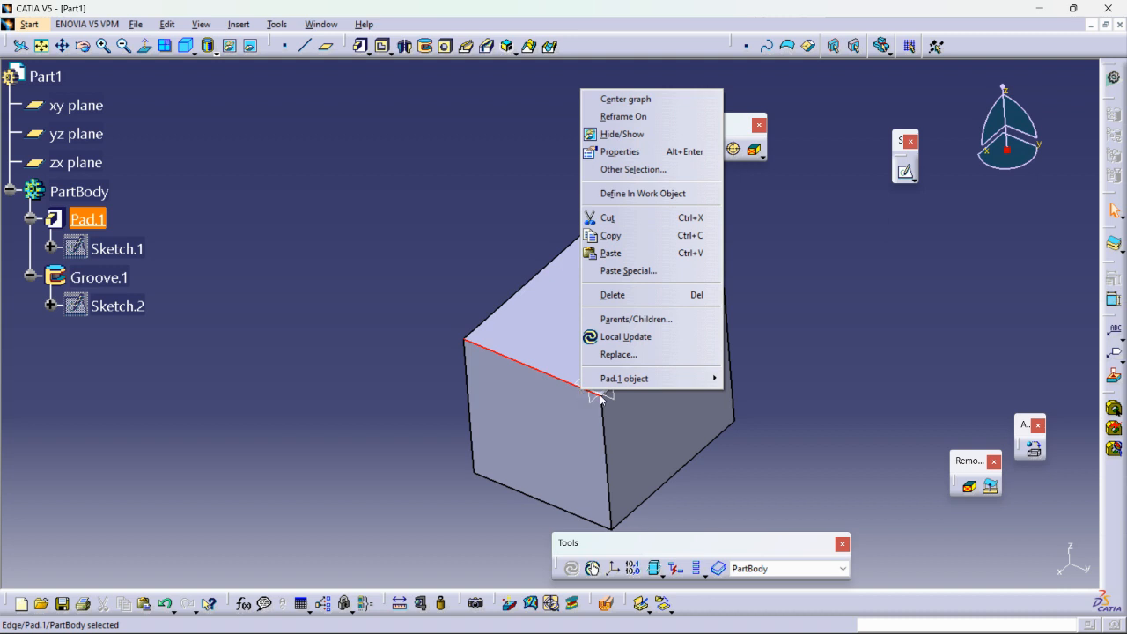
pyautogui.press('Escape')
pyautogui.moveTo(641, 401); pyautogui.dragTo(603, 344, button='middle')
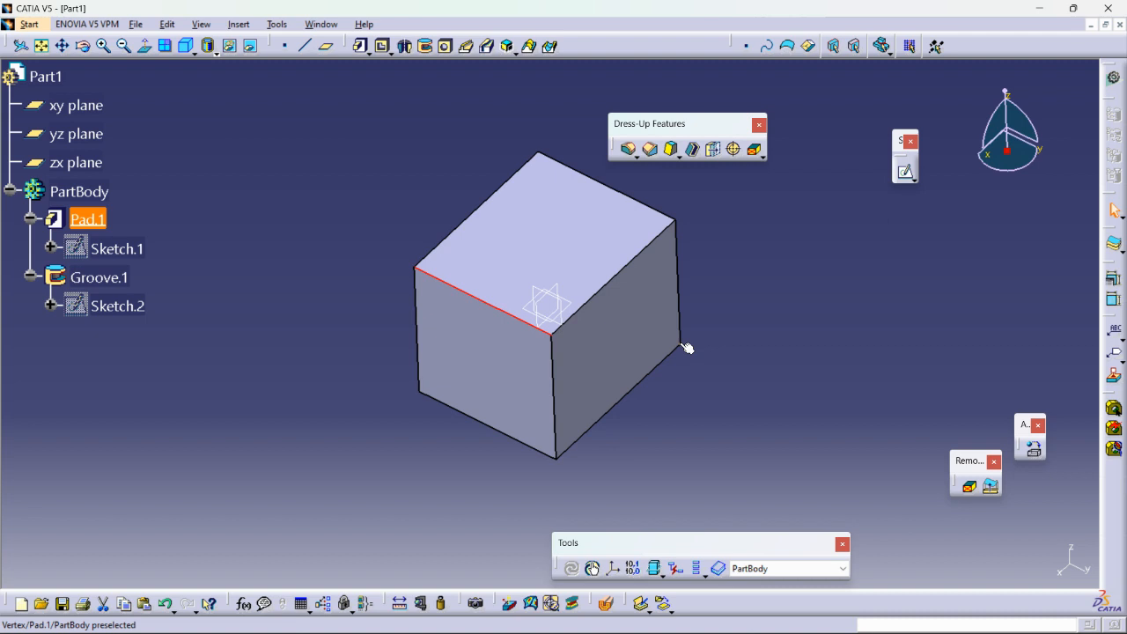
pyautogui.click(817, 328)
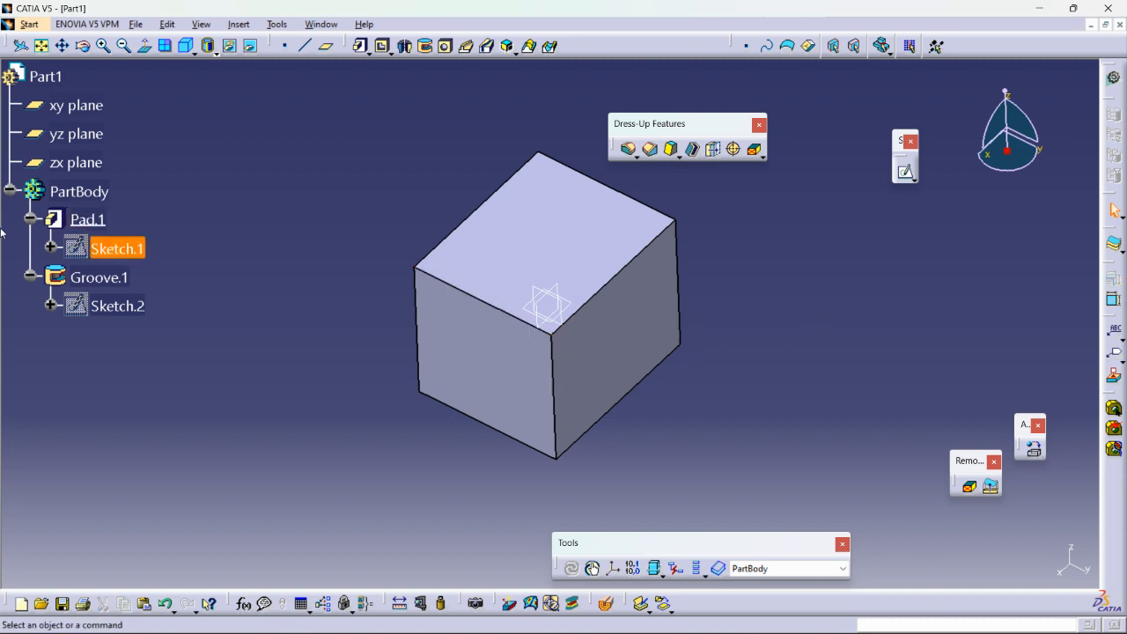
# Define the PartBody as the in-work object again.
pyautogui.rightClick(78, 194)
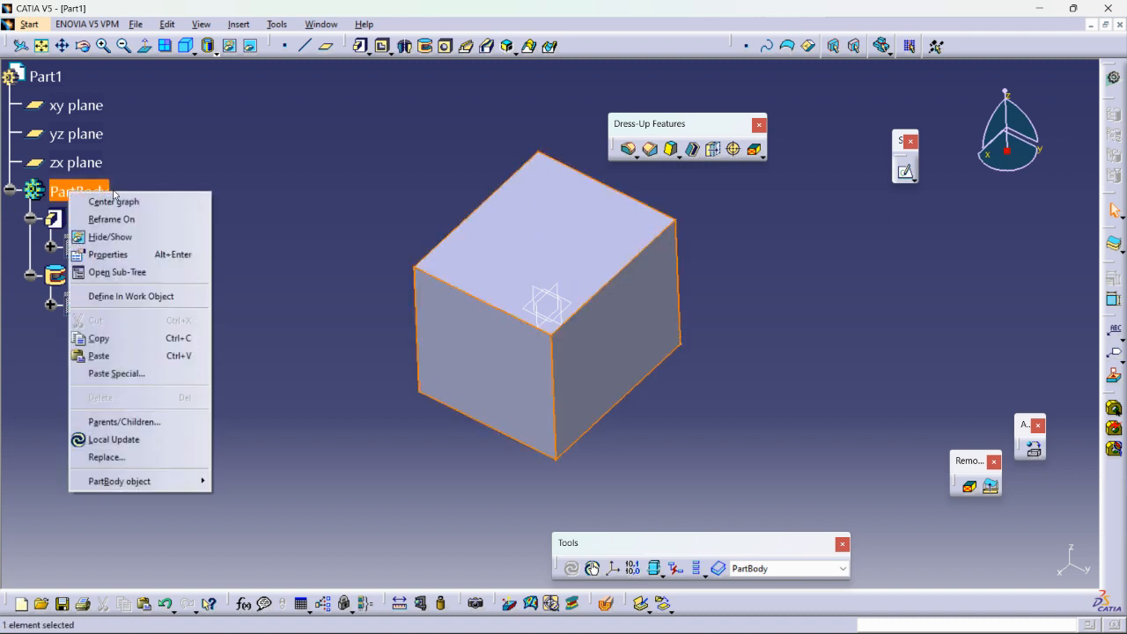
pyautogui.click(119, 297)
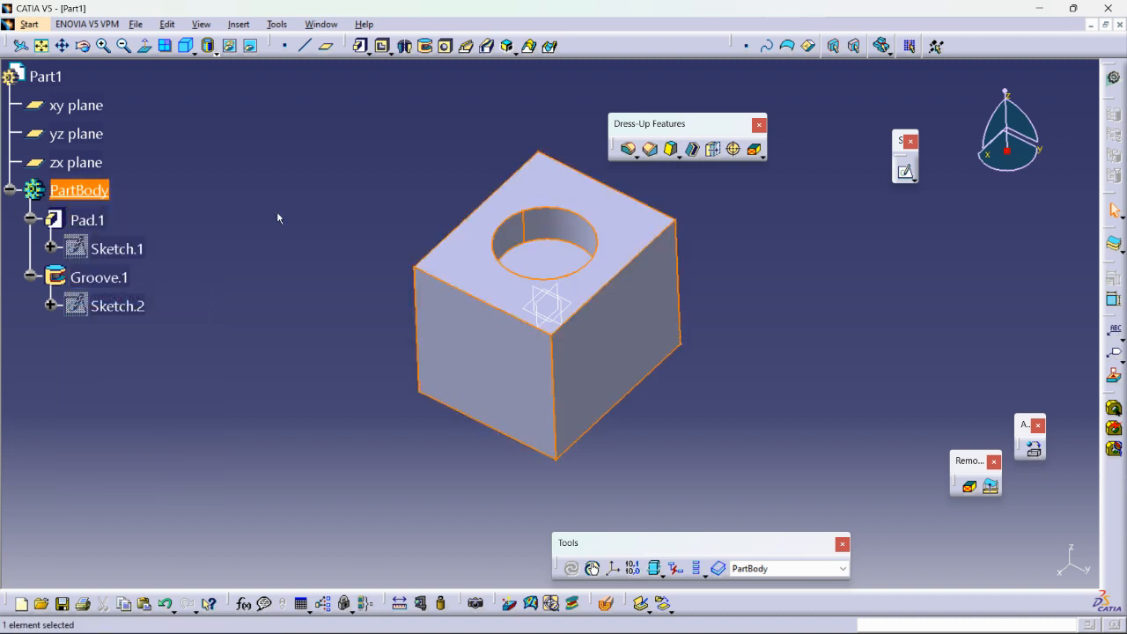
pyautogui.click(276, 211)
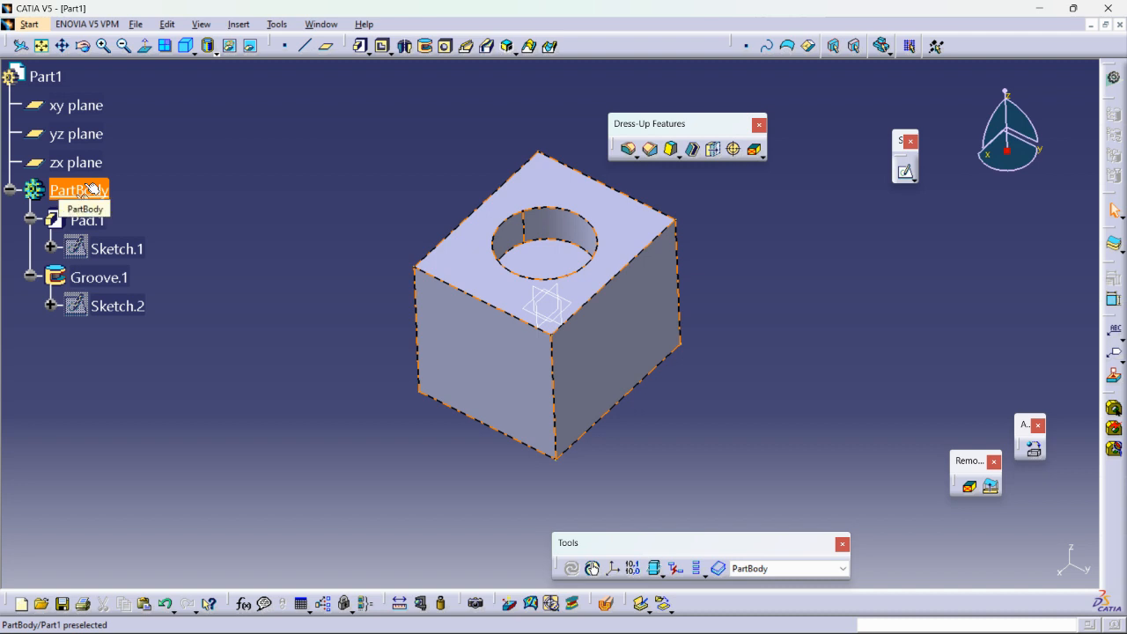
# Collapse the PartBody branch and insert a new body into the part.
pyautogui.click(8, 191)
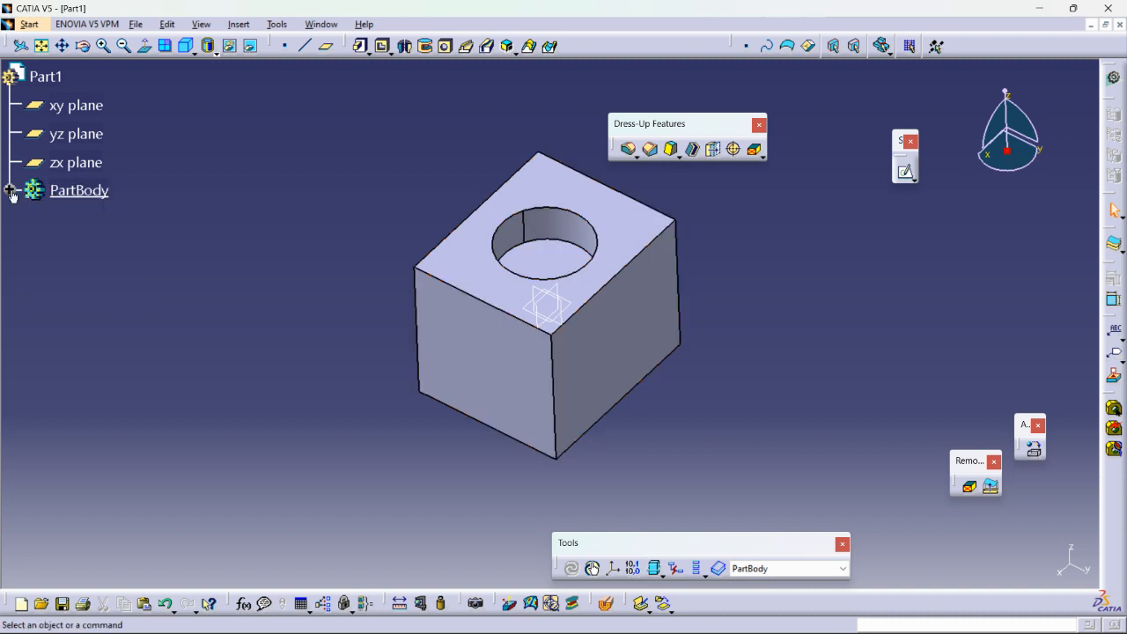
pyautogui.click(238, 24)
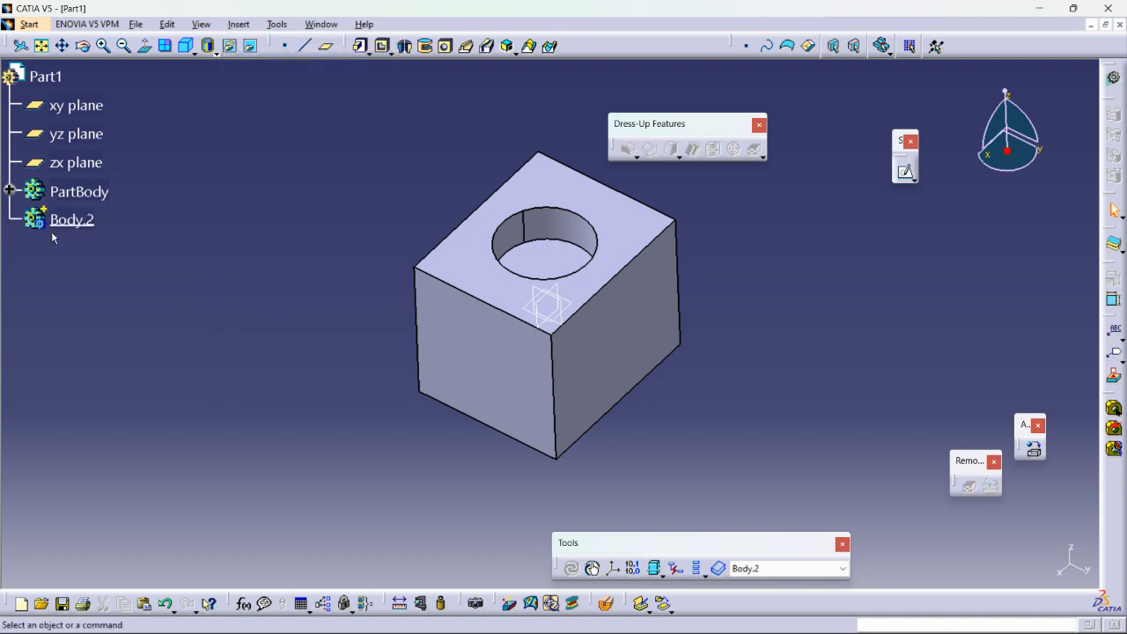
pyautogui.click(99, 220)
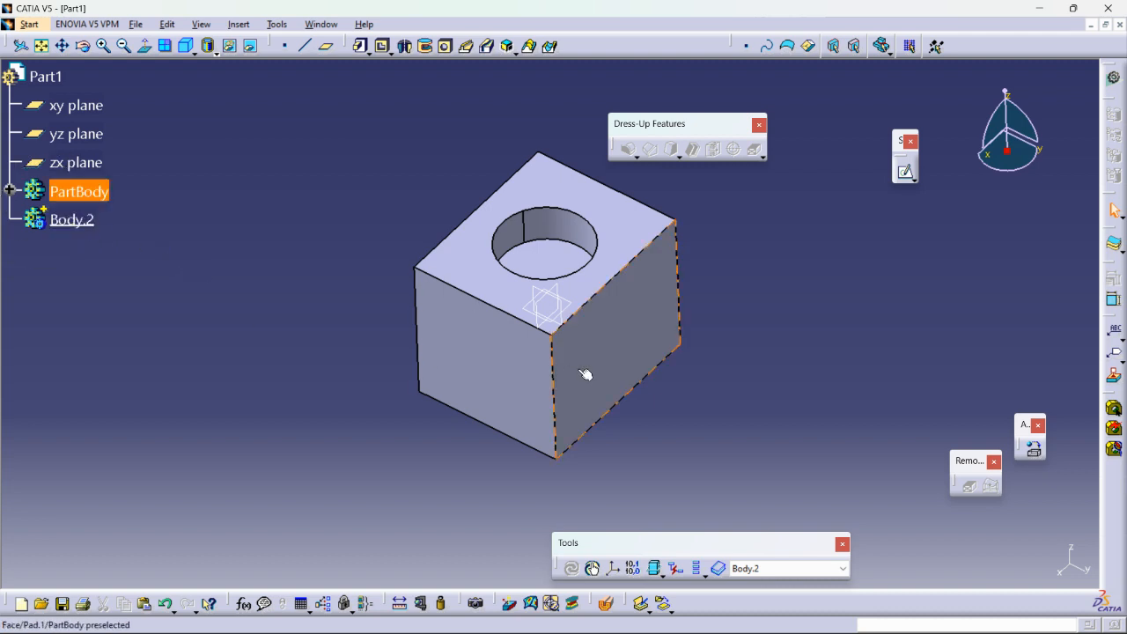
# Sketch a circle about 75 mm in diameter on the yz plane in the new body, centred on the origin.
pyautogui.click(561, 326)
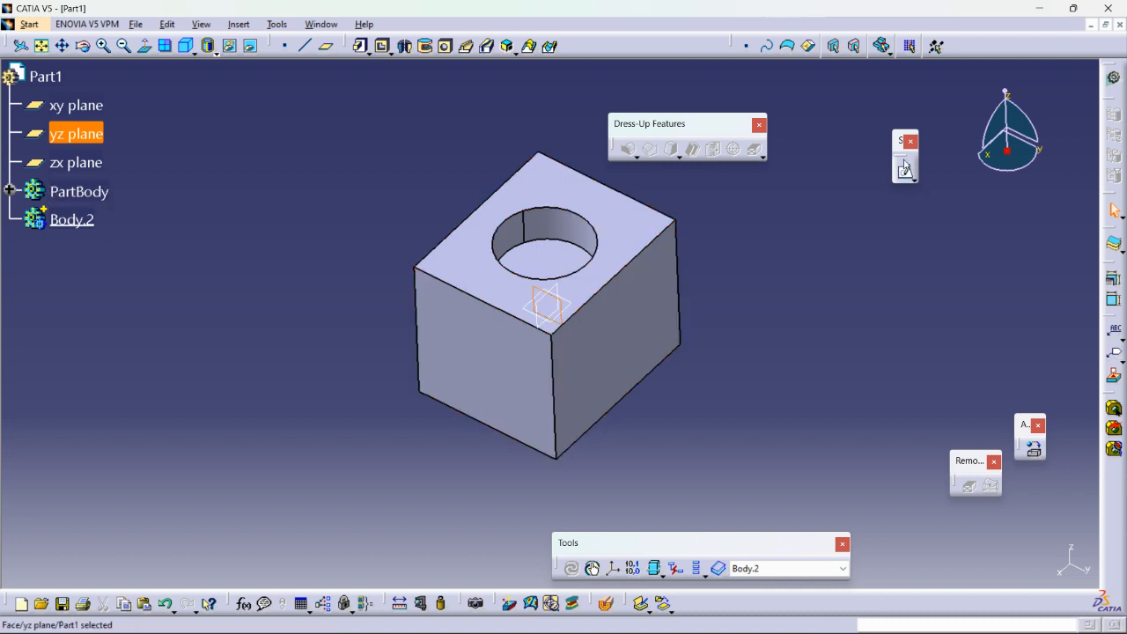
pyautogui.click(905, 172)
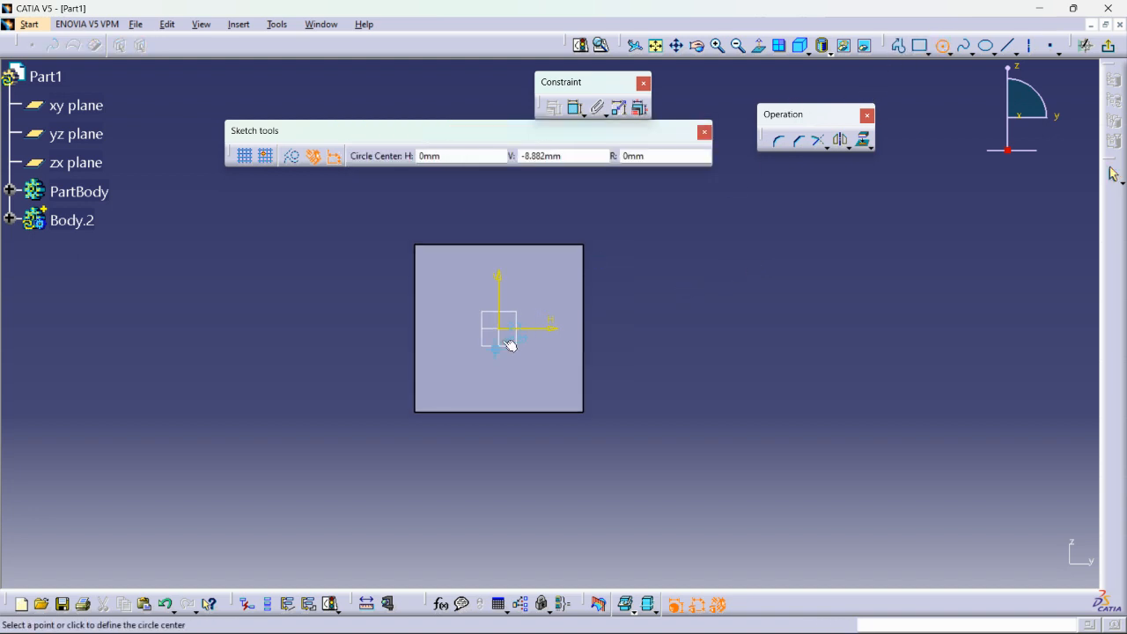
pyautogui.click(499, 330)
pyautogui.click(536, 379)
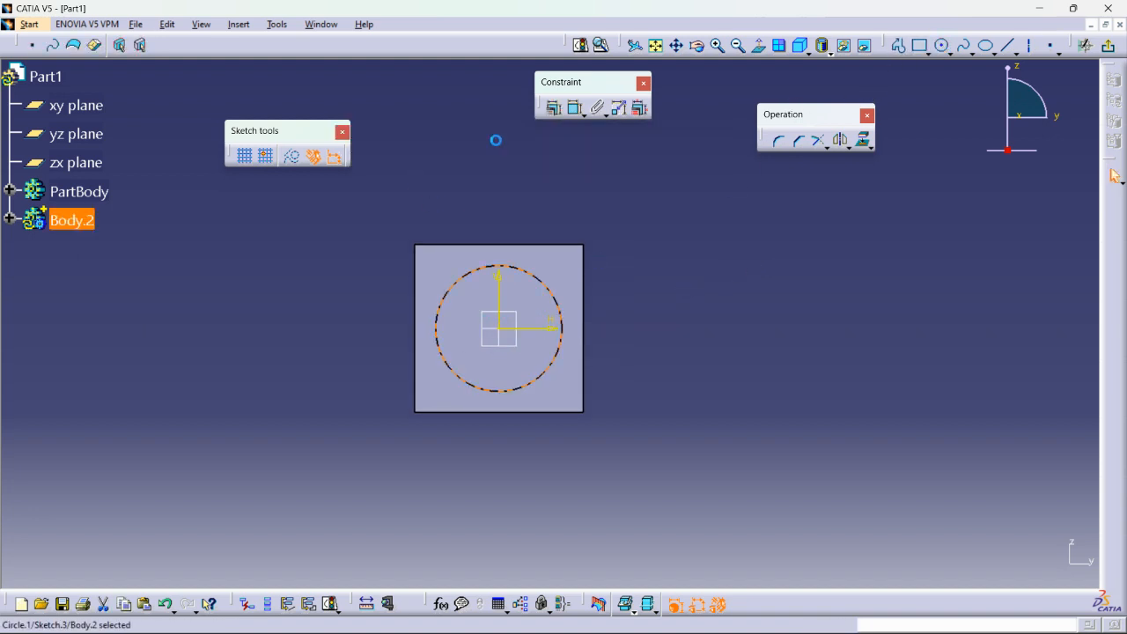
# Add a diameter constraint to the circle and set it to 120 mm.
pyautogui.click(574, 108)
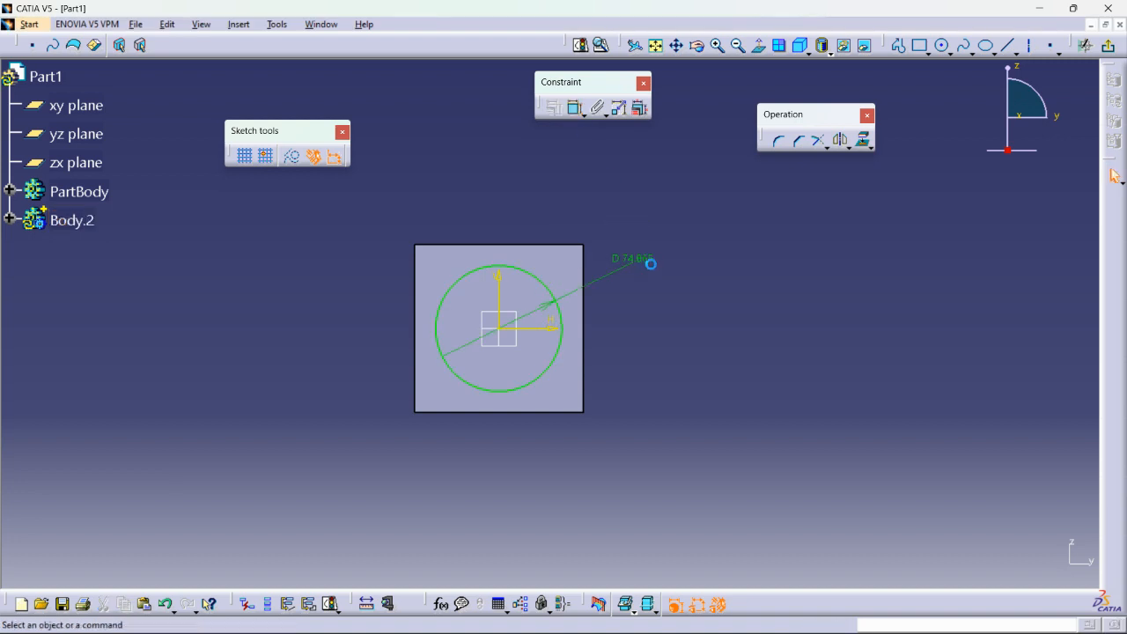
pyautogui.doubleClick(646, 269)
pyautogui.write('120')
pyautogui.press('Return')
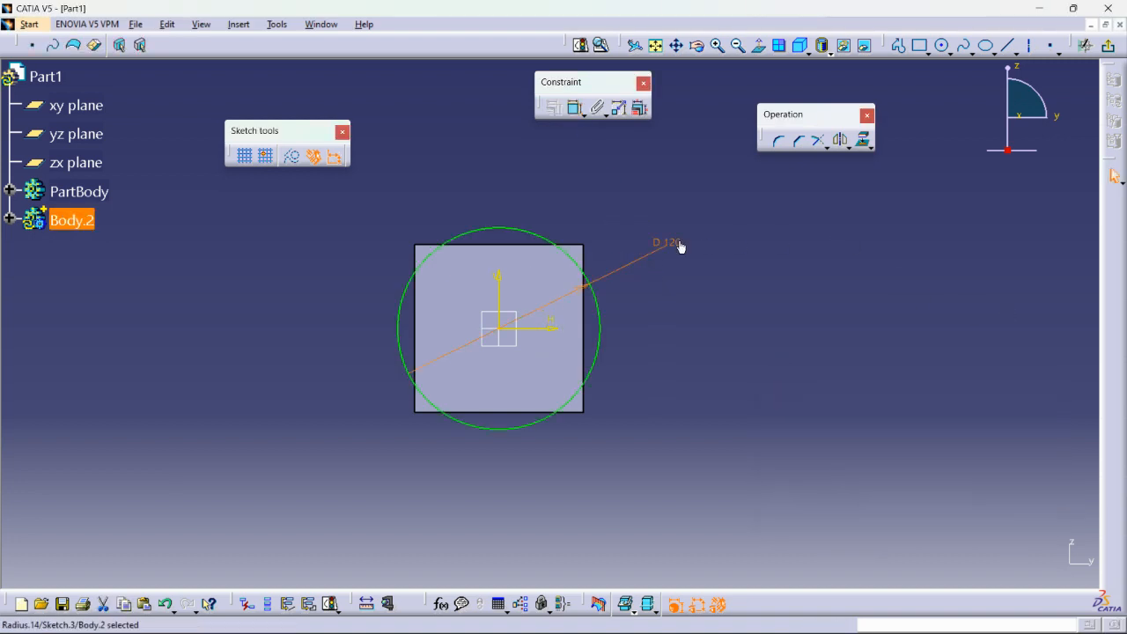
pyautogui.doubleClick(680, 247)
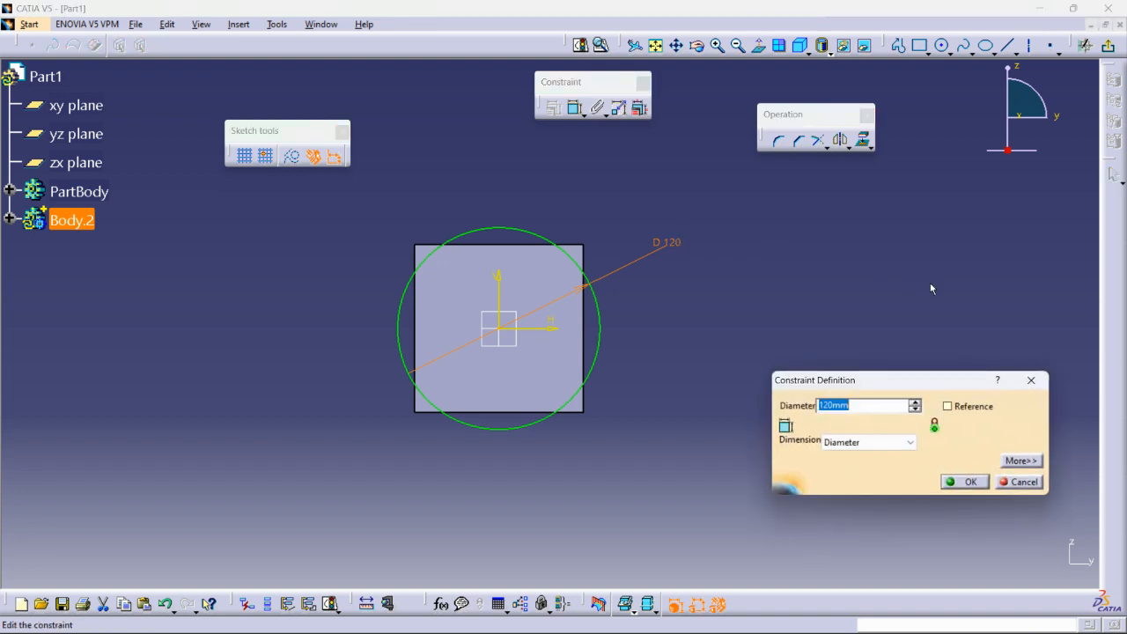
pyautogui.click(975, 481)
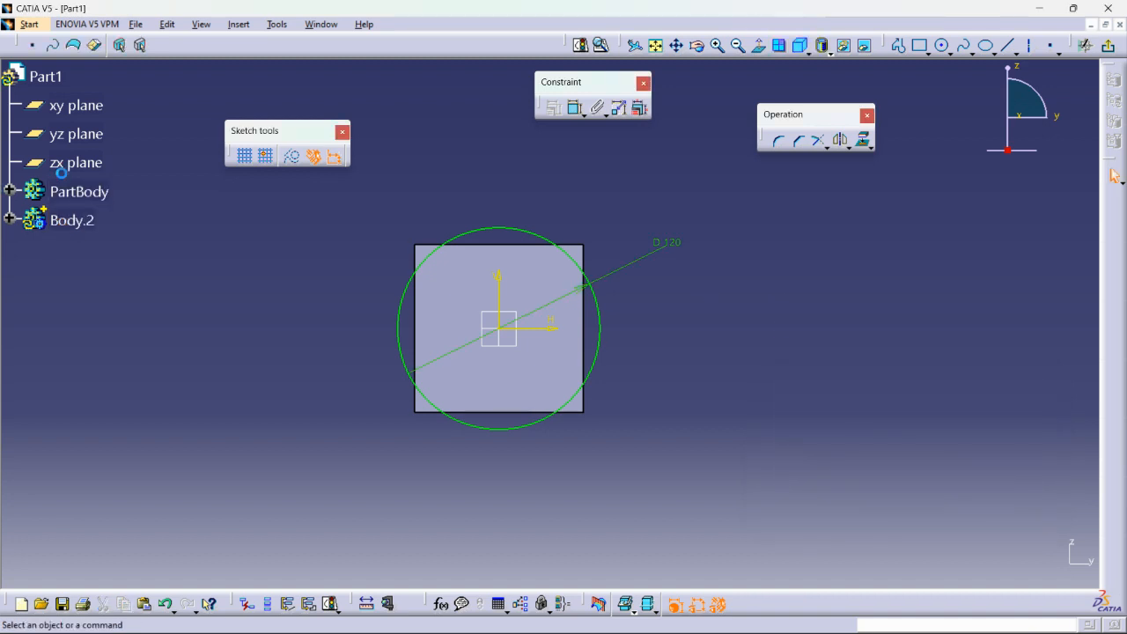
# Edit Sketch.1 of Pad.1, setting the square's height and width both to 120 mm, and exit the sketch.
pyautogui.click(8, 191)
pyautogui.doubleClick(85, 242)
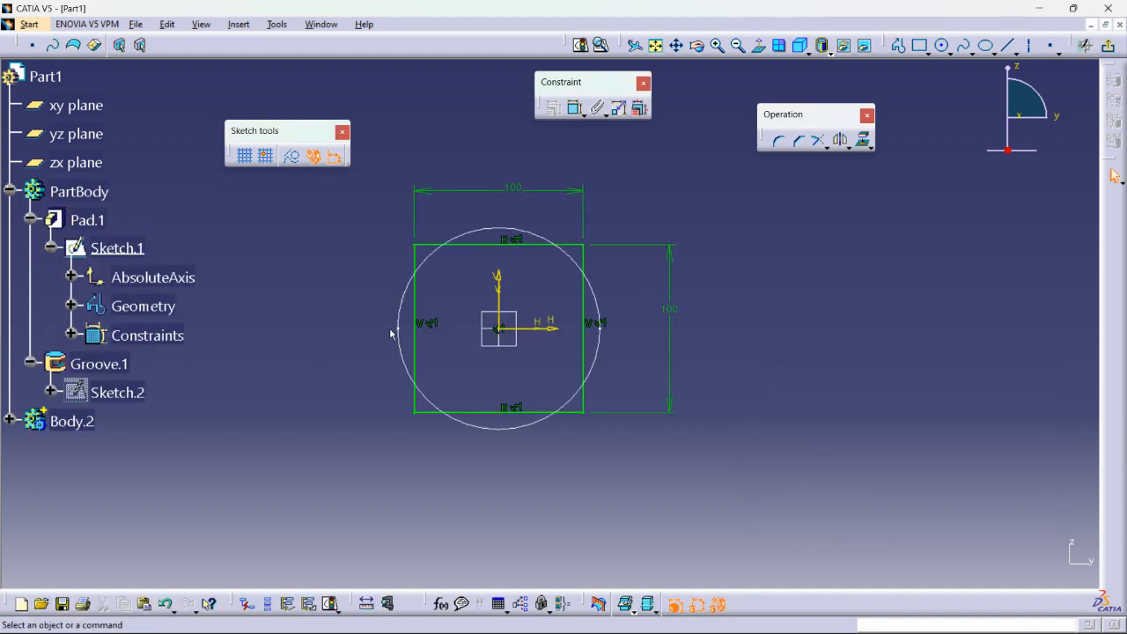
pyautogui.click(130, 252)
pyautogui.doubleClick(669, 306)
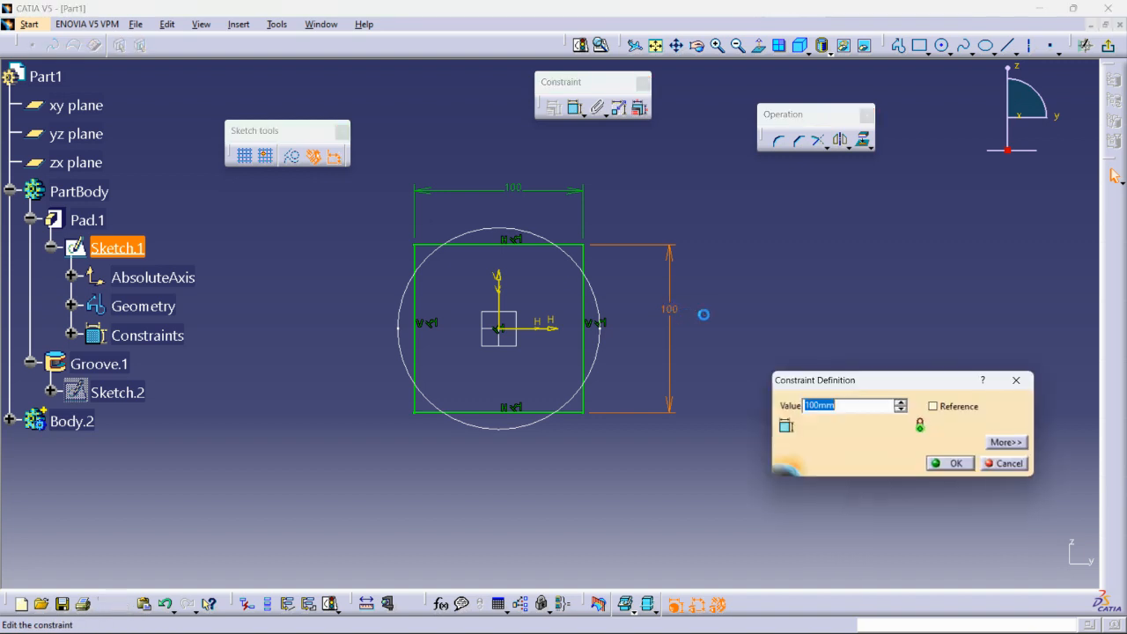
pyautogui.write('120')
pyautogui.press('Return')
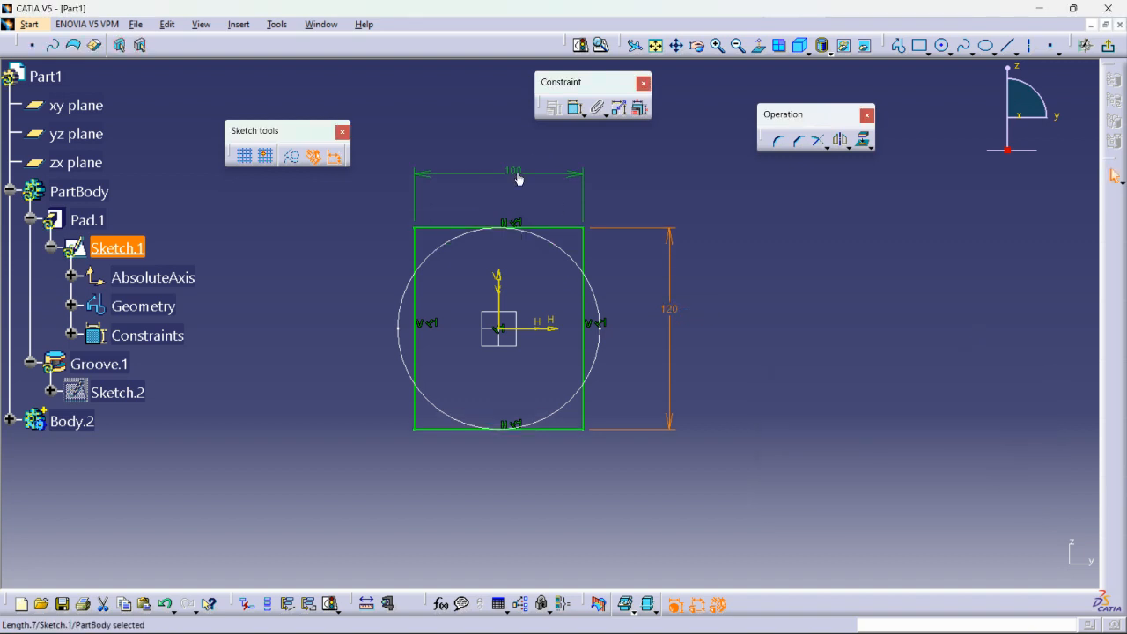
pyautogui.doubleClick(513, 179)
pyautogui.write('120mm')
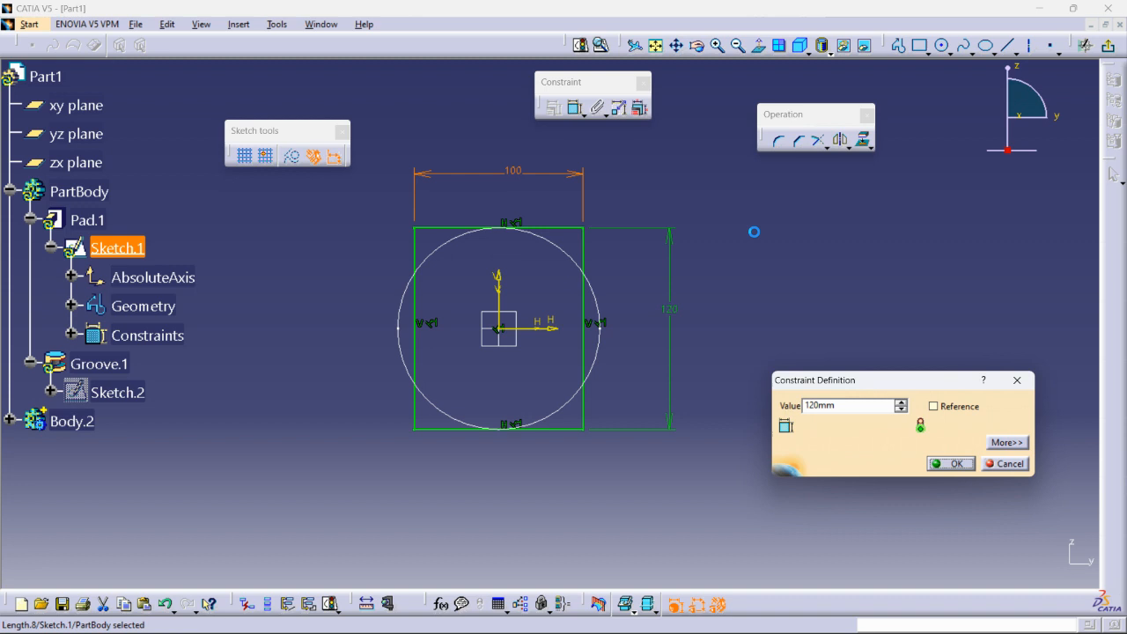
pyautogui.press('Return')
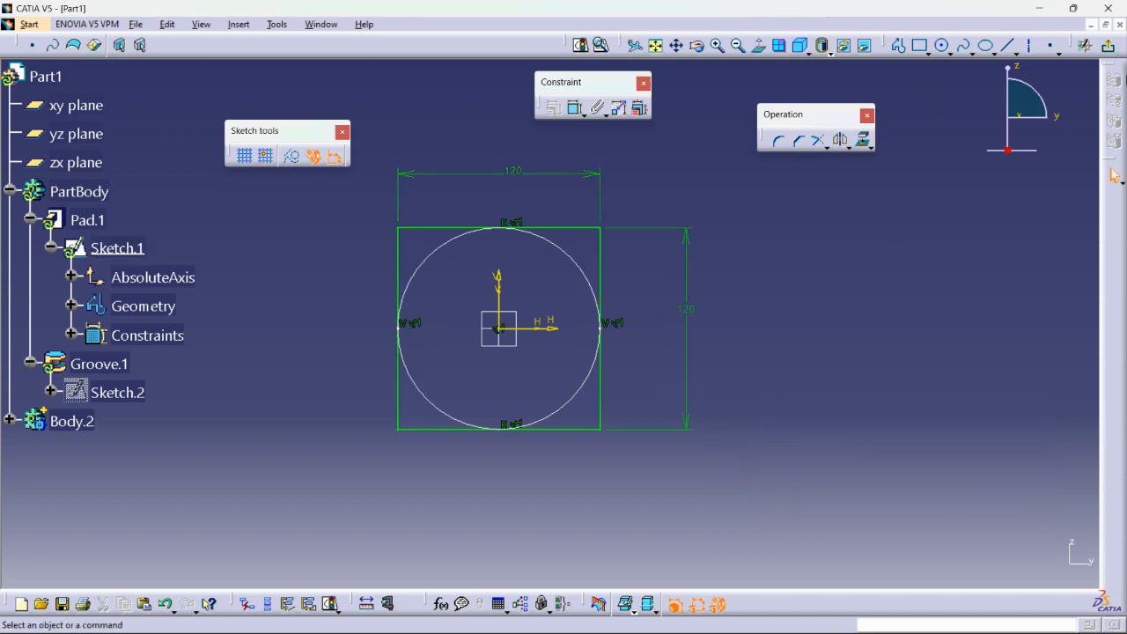
pyautogui.click(1110, 47)
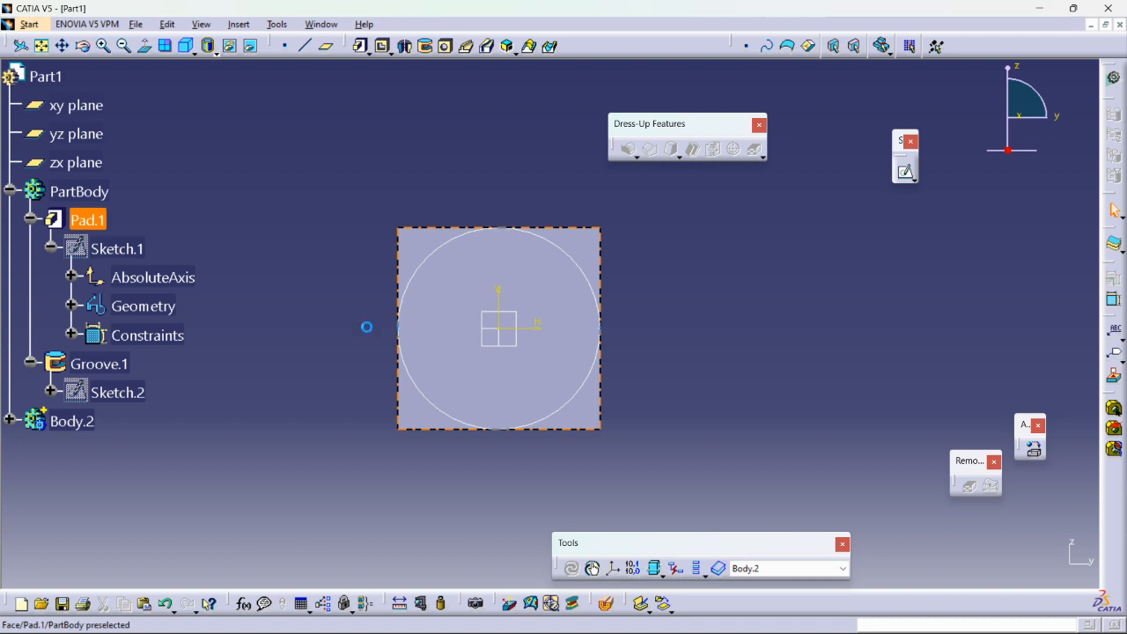
# Reopen Sketch.3 under Body.2 and draw a vertical 120 mm line across the circle through its centre.
pyautogui.click(11, 421)
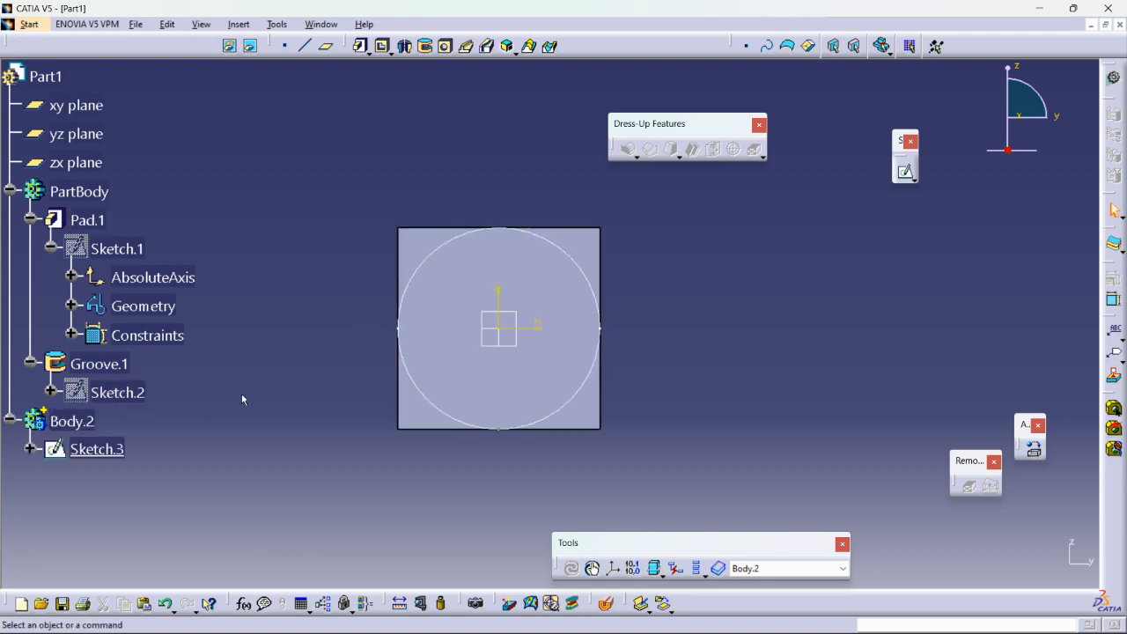
pyautogui.doubleClick(561, 274)
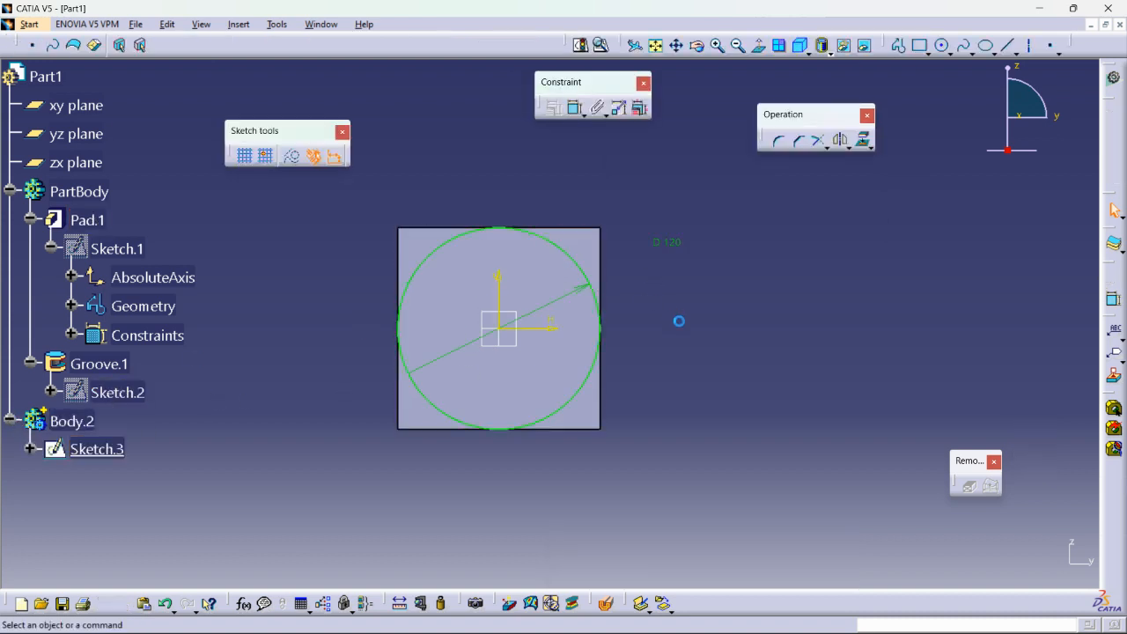
pyautogui.click(898, 45)
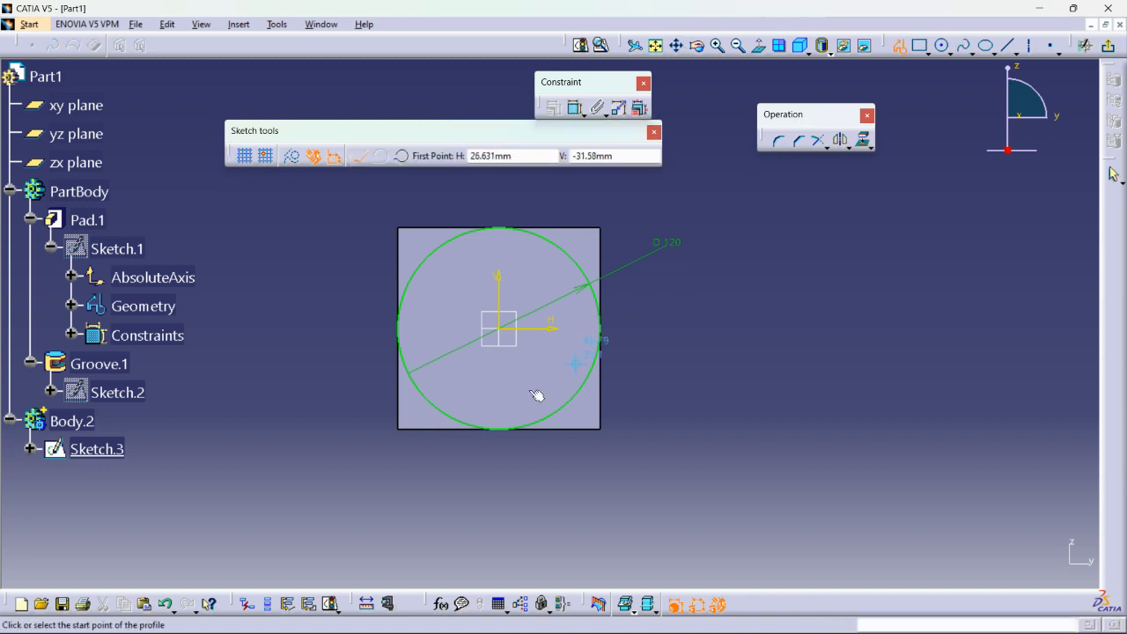
pyautogui.click(506, 230)
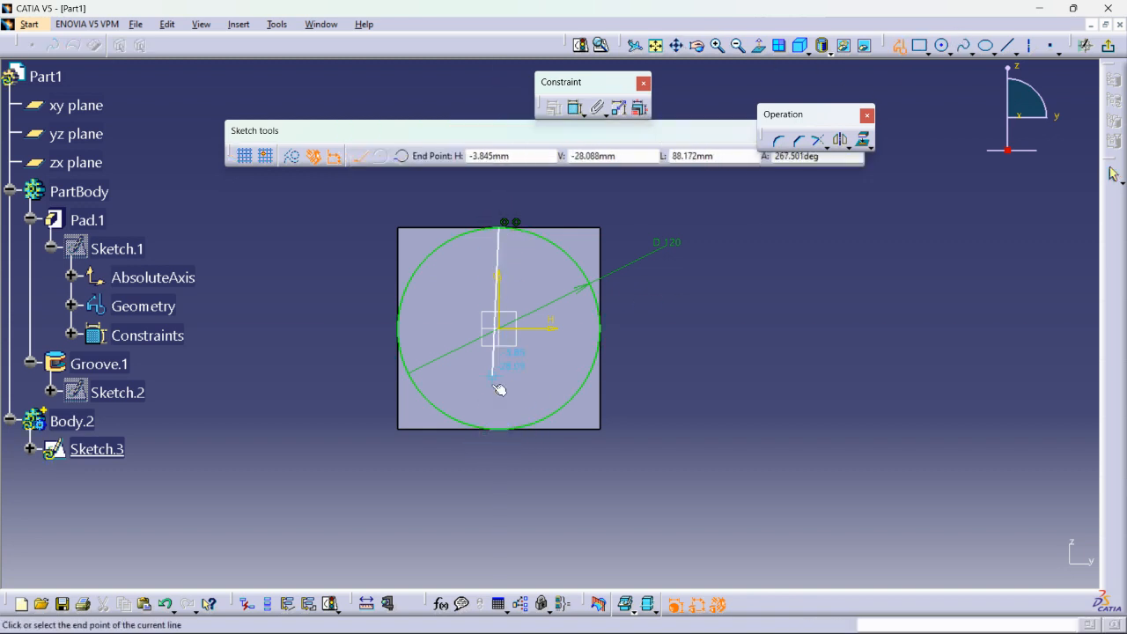
pyautogui.doubleClick(503, 432)
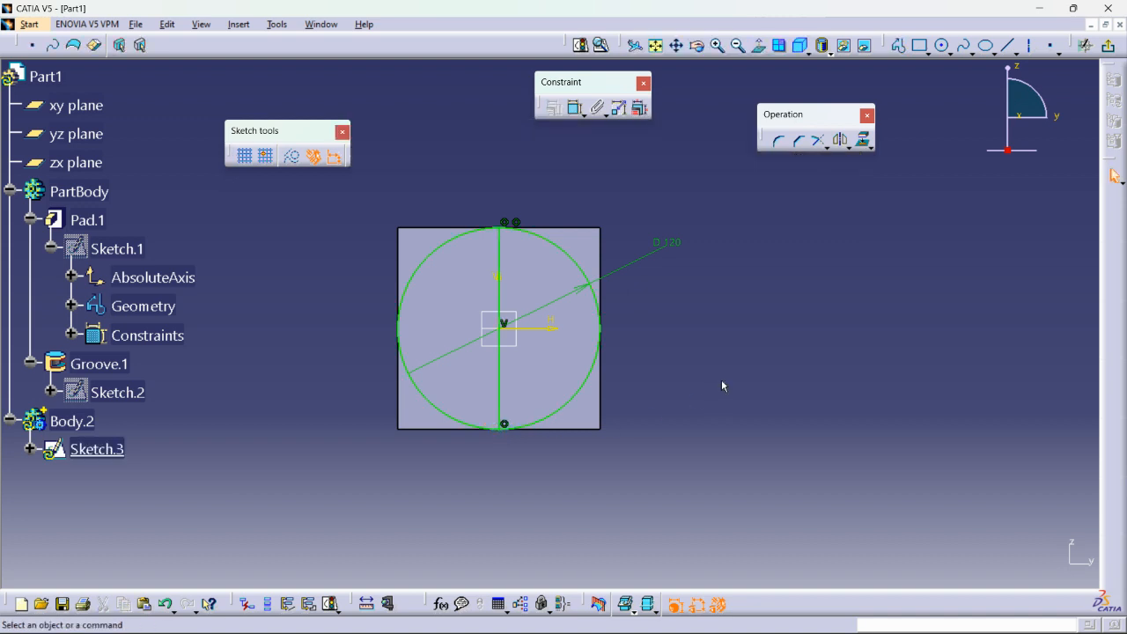
# Trim away the half of the circle on the negative H side with Quick Trim, and exit the sketch.
pyautogui.click(824, 145)
pyautogui.click(887, 166)
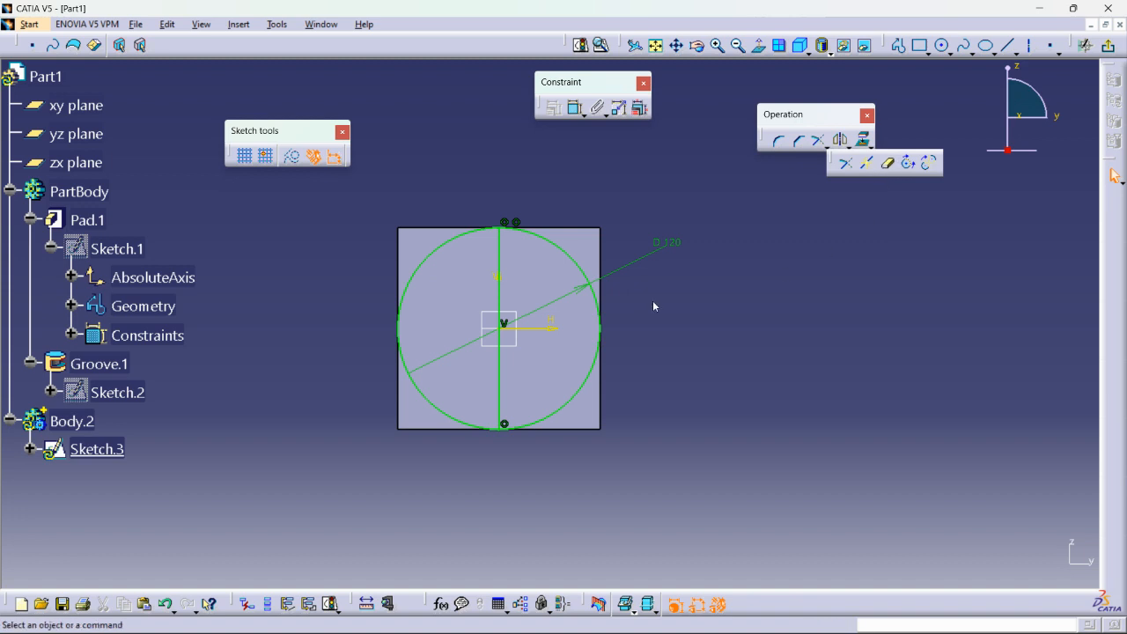
pyautogui.click(432, 255)
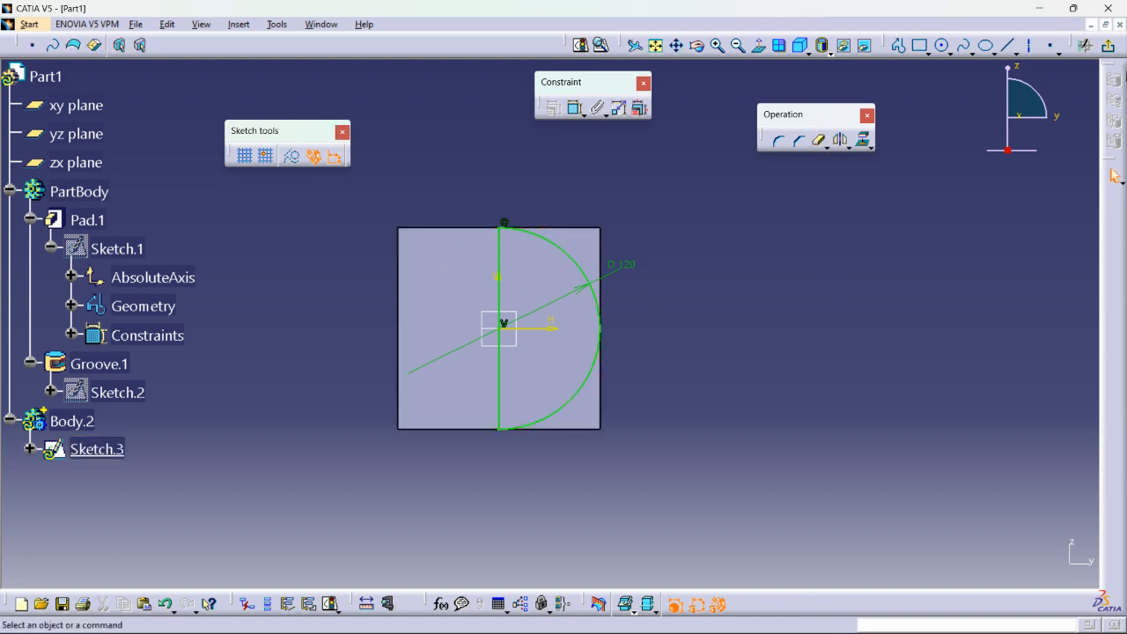
pyautogui.click(1111, 50)
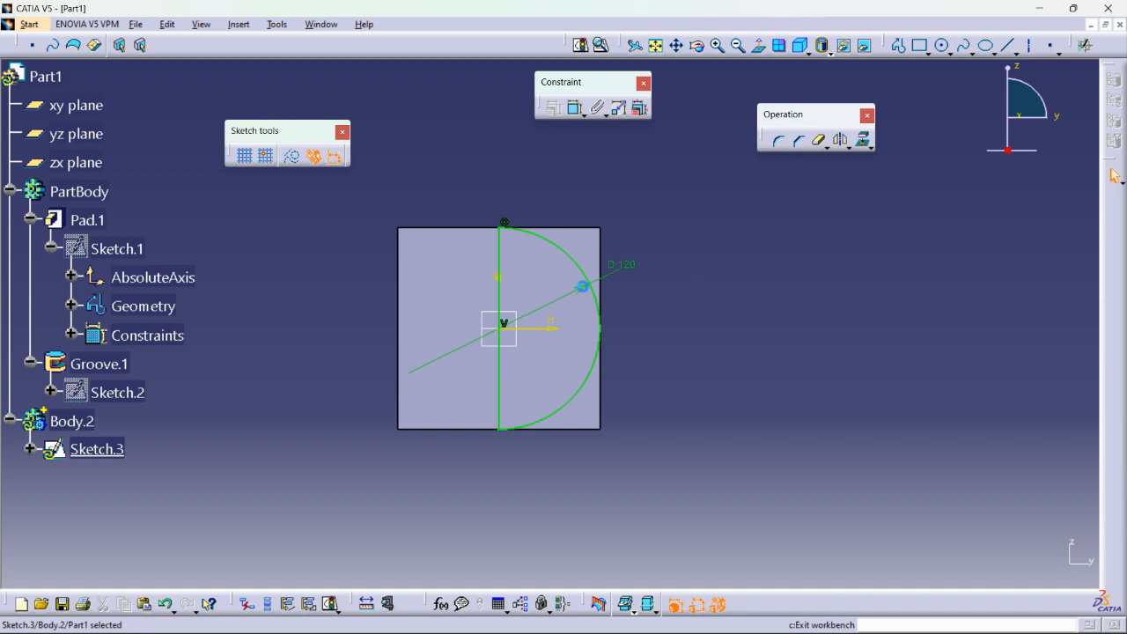
# Define Body.2 as the in-work object.
pyautogui.click(202, 423)
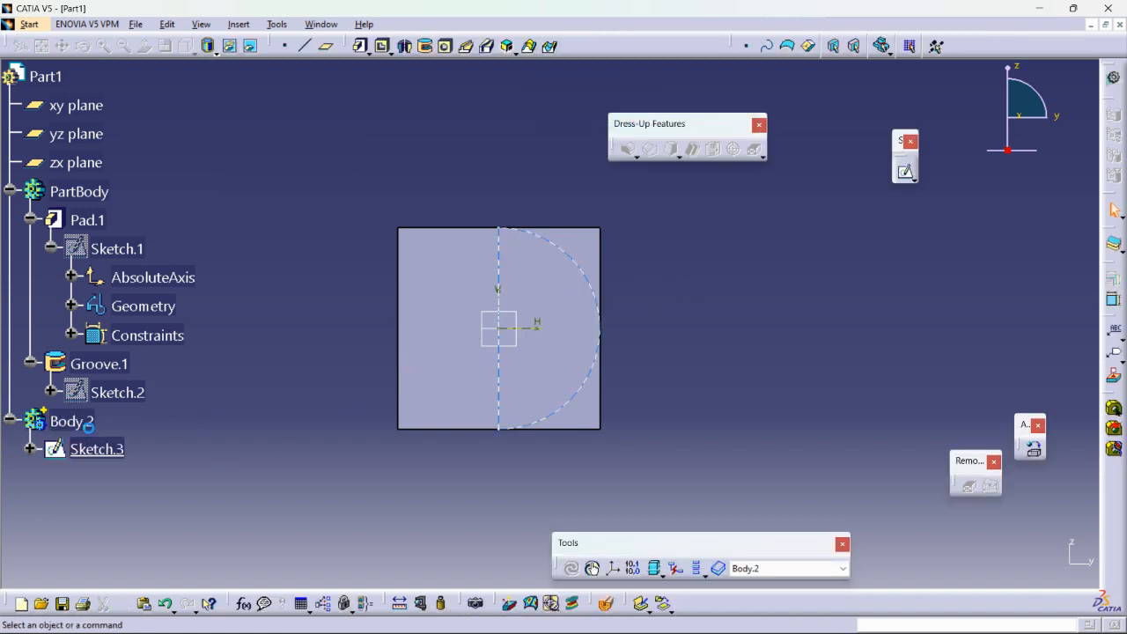
pyautogui.rightClick(76, 423)
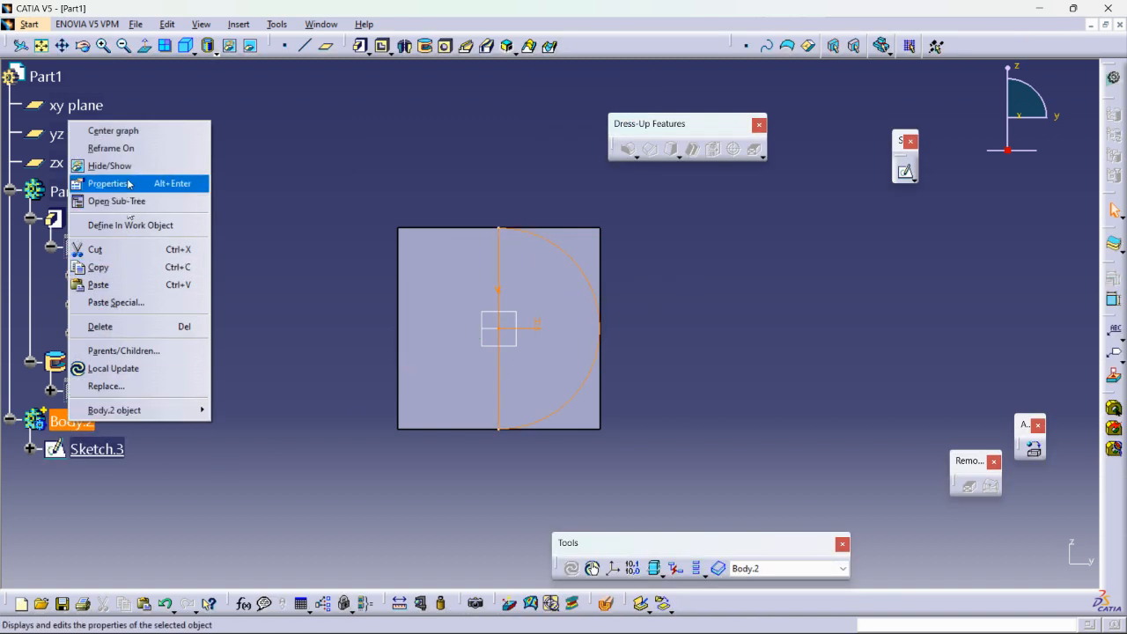
pyautogui.click(130, 226)
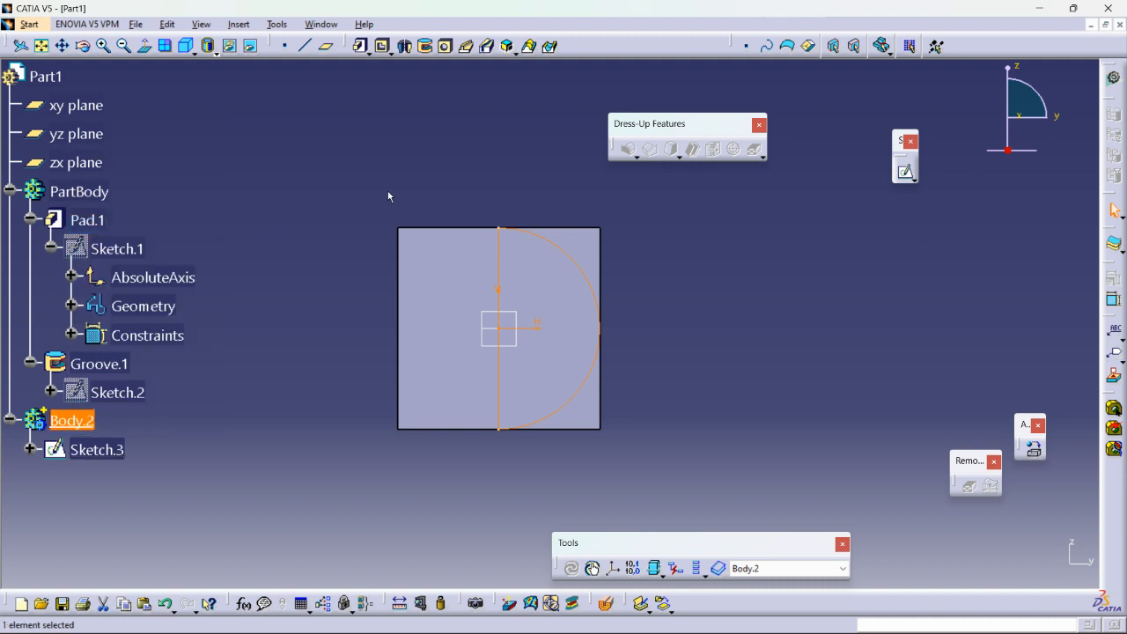
# Create a 360-degree Groove in Body.2 from Sketch.3, revolving the semicircle about its straight edge.
pyautogui.click(377, 272)
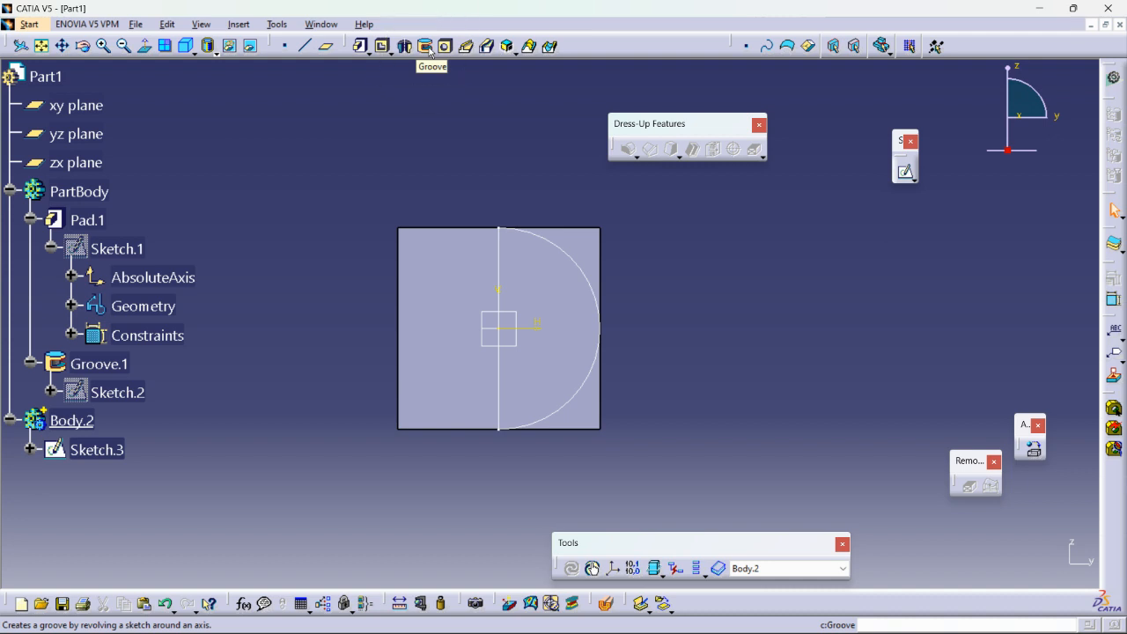
pyautogui.rightClick(551, 233)
pyautogui.click(593, 279)
pyautogui.moveTo(744, 251); pyautogui.dragTo(460, 297, button='middle')
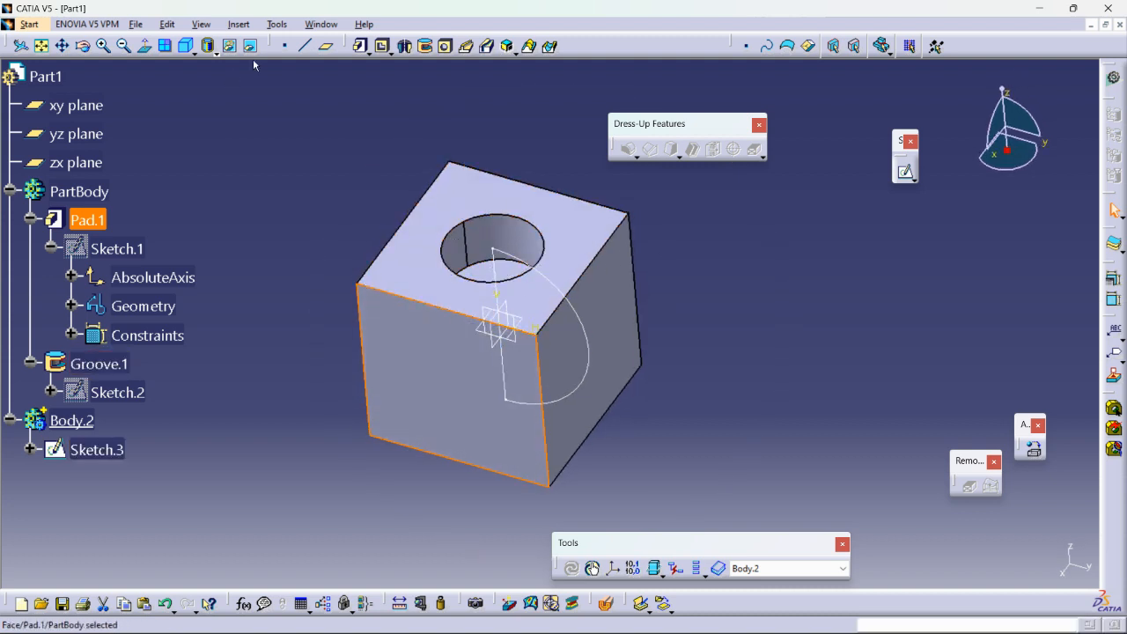
pyautogui.click(426, 45)
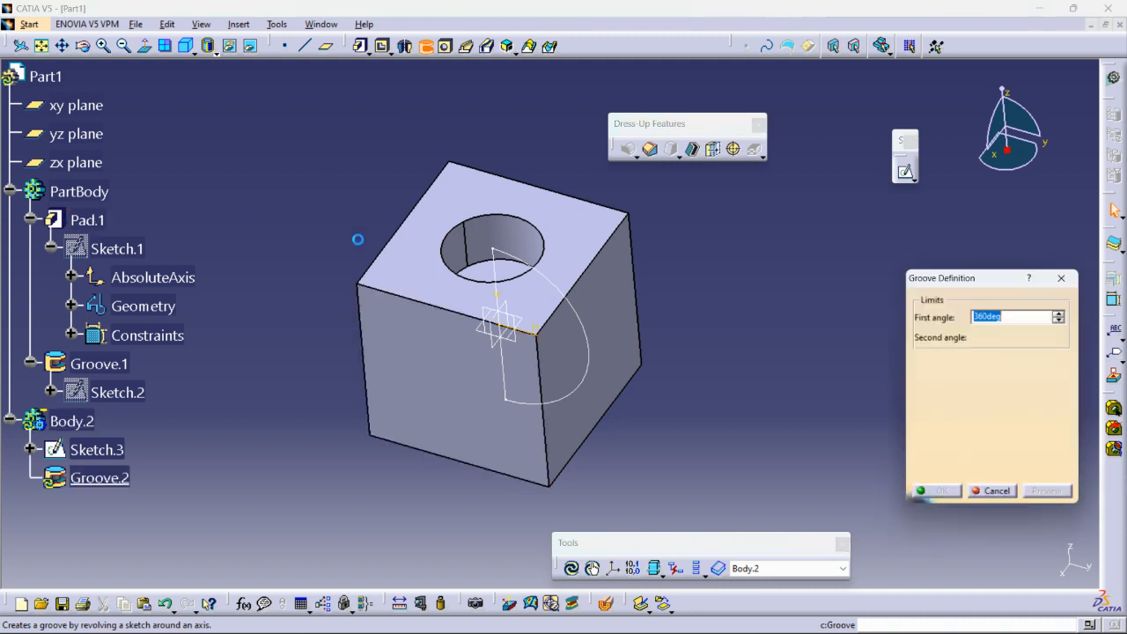
pyautogui.click(992, 379)
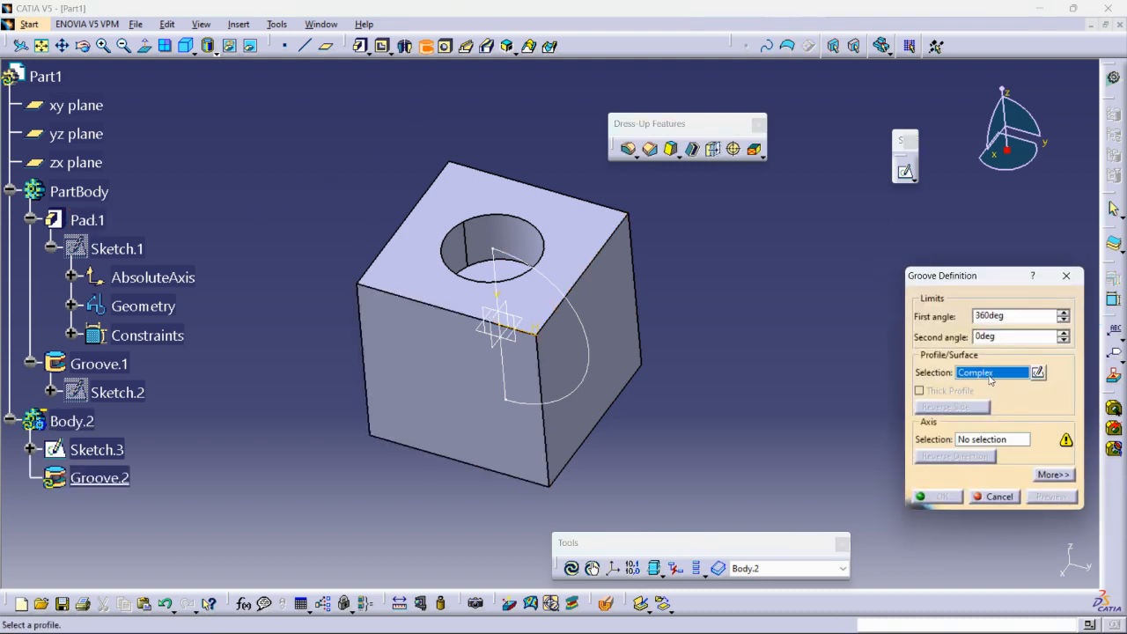
pyautogui.click(500, 263)
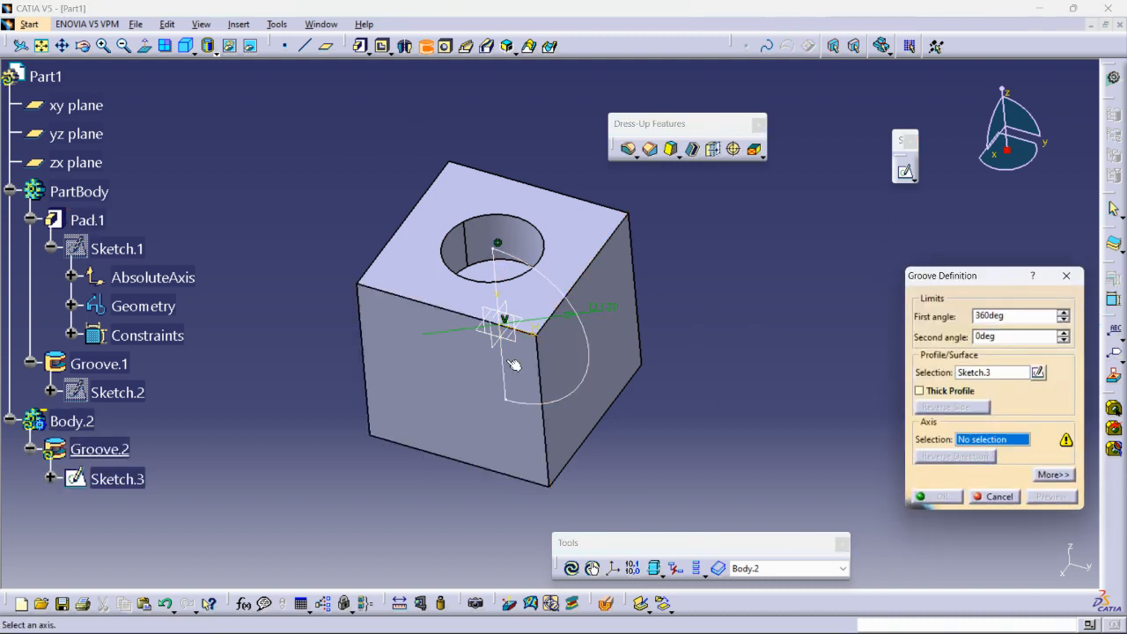
pyautogui.click(492, 278)
pyautogui.click(942, 498)
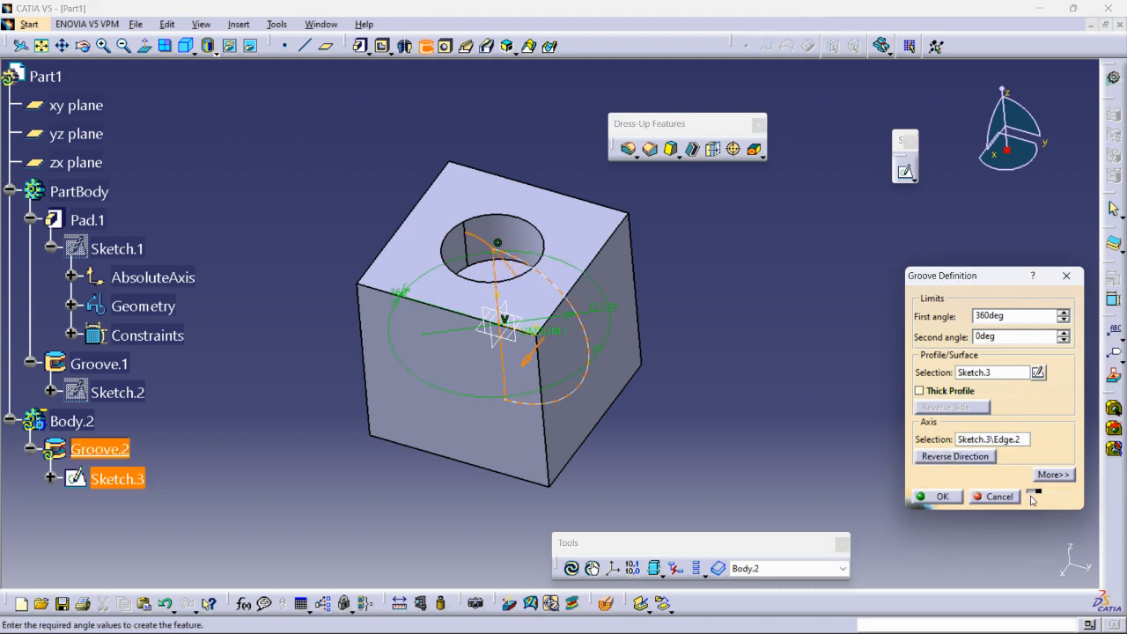
pyautogui.click(939, 499)
# Reopen Sketch.3 of Groove.2 and set the semicircle's diameter to 122 mm.
pyautogui.moveTo(809, 279); pyautogui.dragTo(793, 295, button='middle')
pyautogui.moveTo(574, 299)
pyautogui.mouseDown(button='middle')
pyautogui.moveTo(765, 301)
pyautogui.moveTo(592, 304)
pyautogui.moveTo(591, 220)
pyautogui.moveTo(542, 309)
pyautogui.moveTo(674, 340)
pyautogui.moveTo(792, 340)
pyautogui.moveTo(565, 317)
pyautogui.mouseUp(button='middle')
pyautogui.moveTo(739, 257); pyautogui.dragTo(416, 234, button='middle')
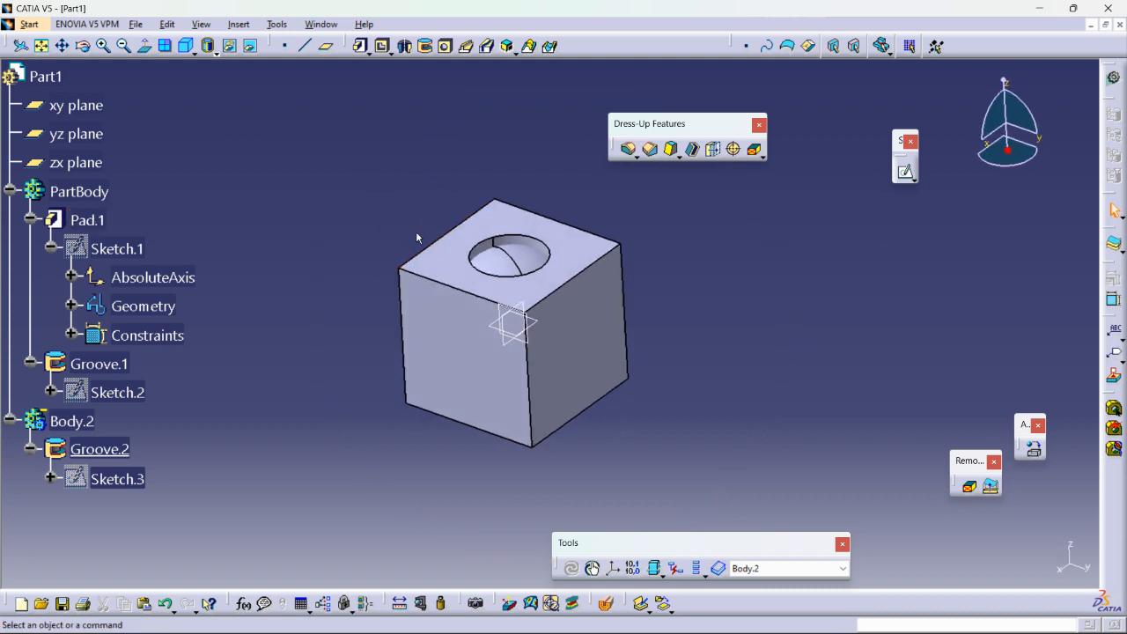
pyautogui.doubleClick(100, 479)
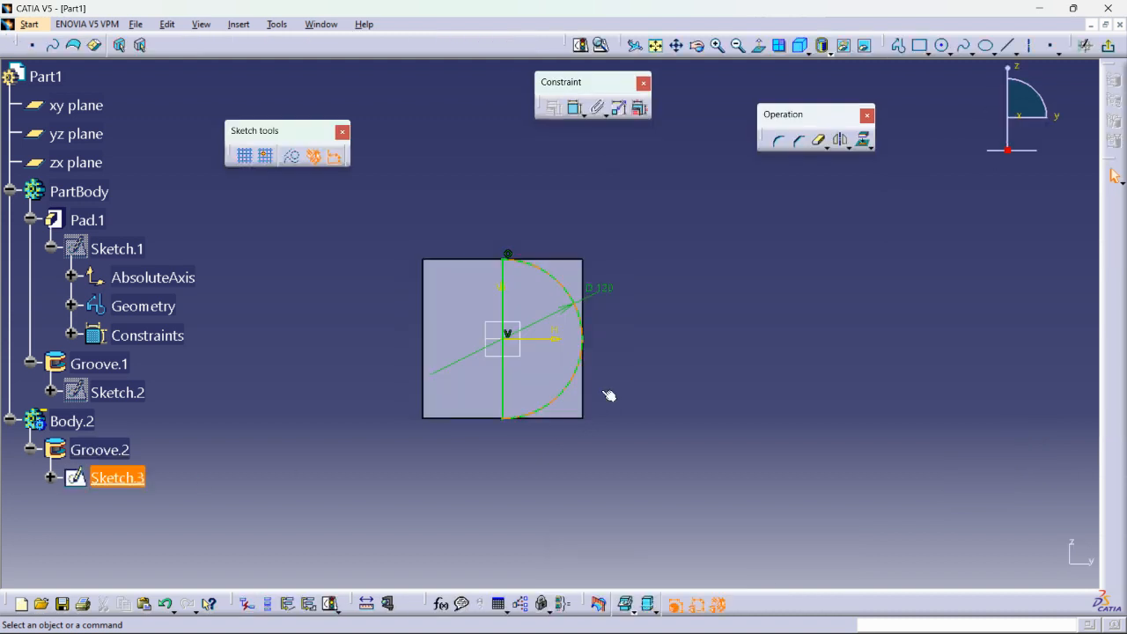
pyautogui.doubleClick(601, 288)
pyautogui.write('122mm')
pyautogui.press('Return')
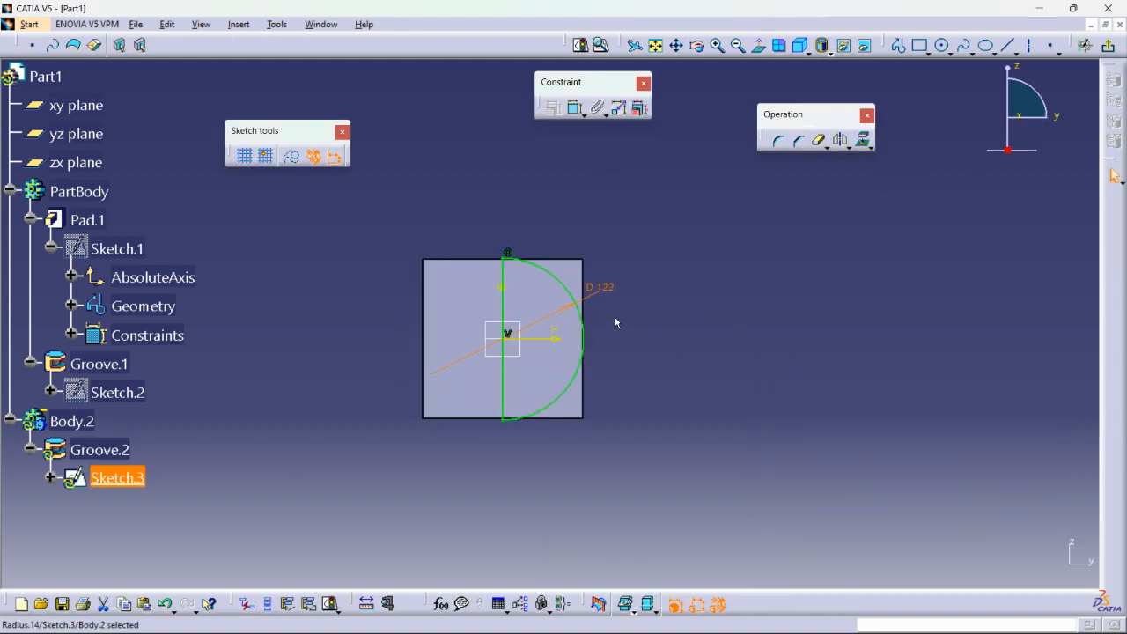
# Set the semicircle's diameter to 125 mm in Sketch.3 and exit the sketch.
pyautogui.doubleClick(606, 287)
pyautogui.write('125')
pyautogui.press('Return')
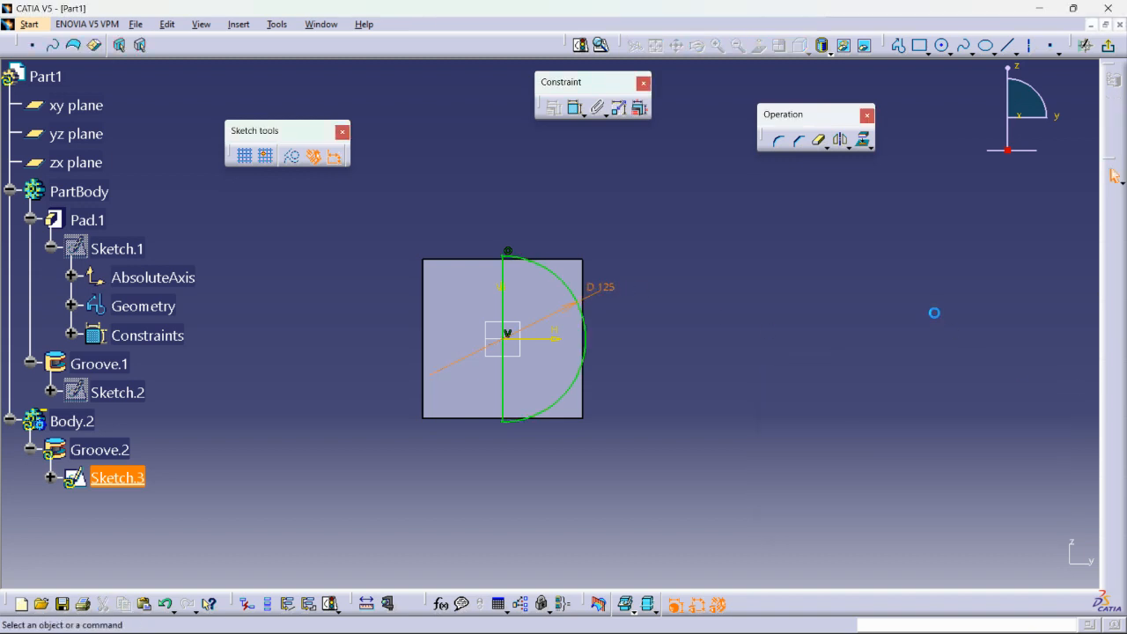
pyautogui.click(1107, 45)
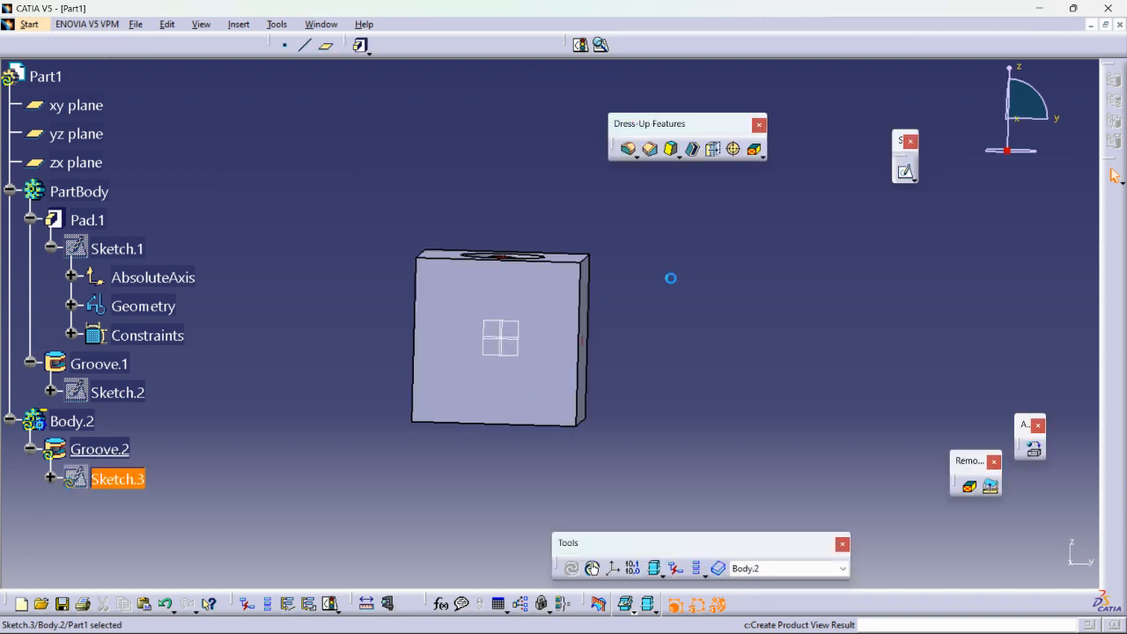
pyautogui.moveTo(530, 288); pyautogui.dragTo(556, 282, button='middle')
pyautogui.moveTo(532, 340); pyautogui.dragTo(584, 321, button='middle')
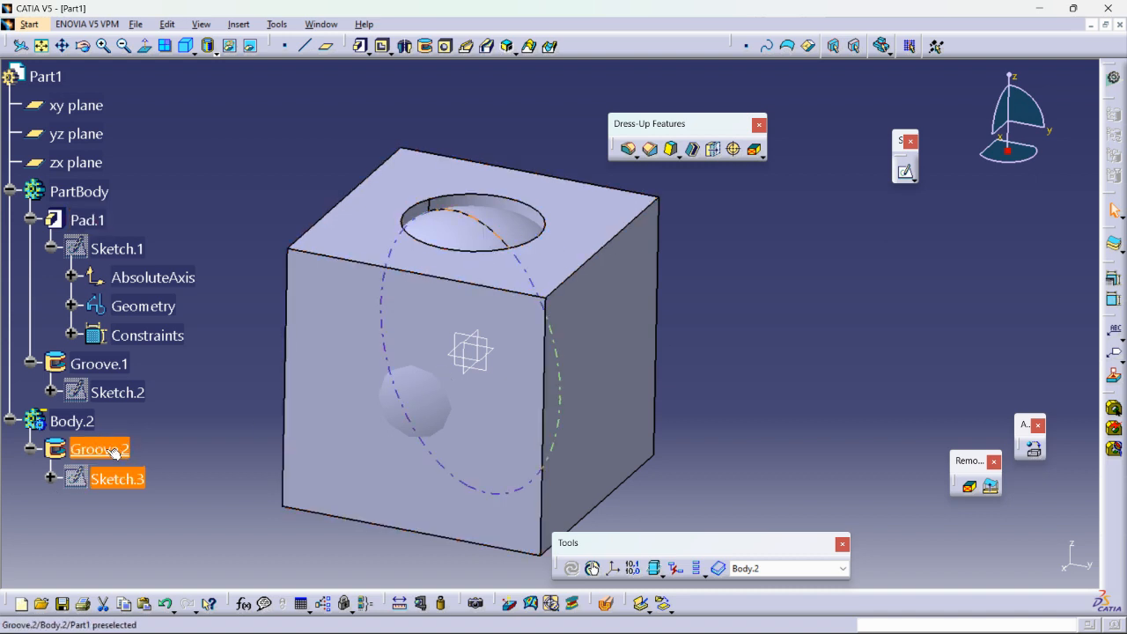
pyautogui.click(264, 209)
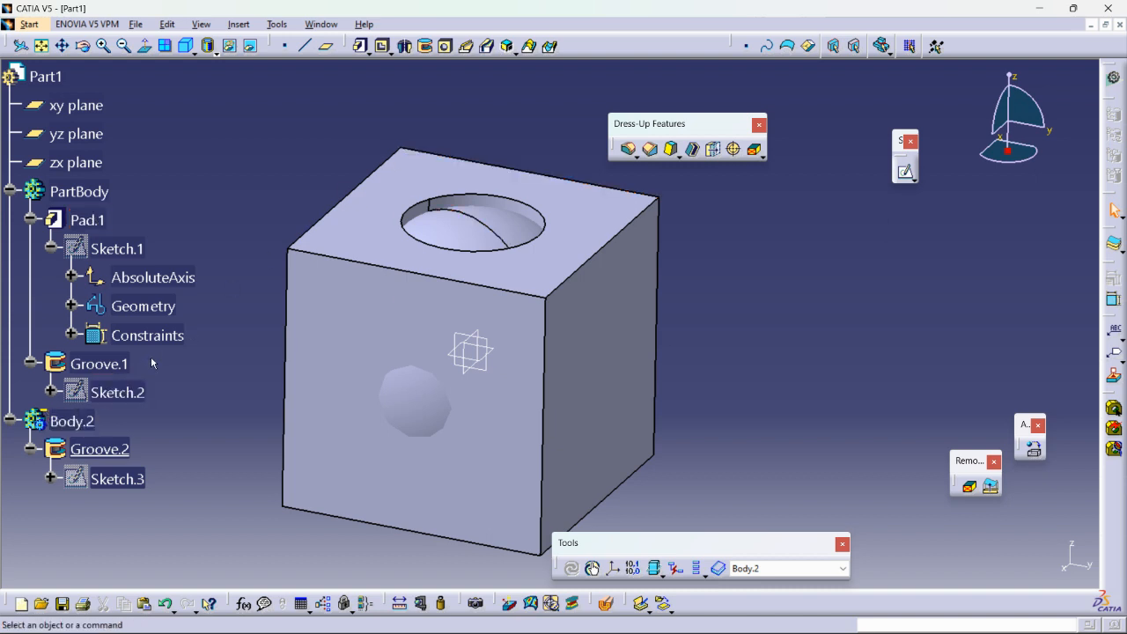
pyautogui.press('ctrl')
pyautogui.press('ctrl')
pyautogui.rightClick(49, 420)
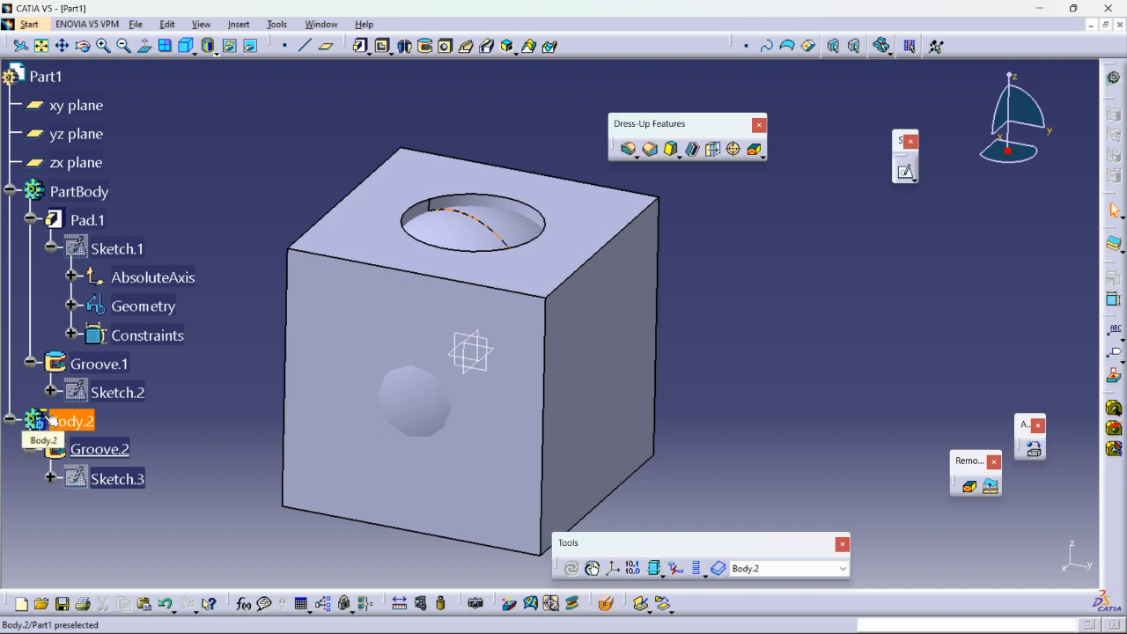
pyautogui.click(10, 192)
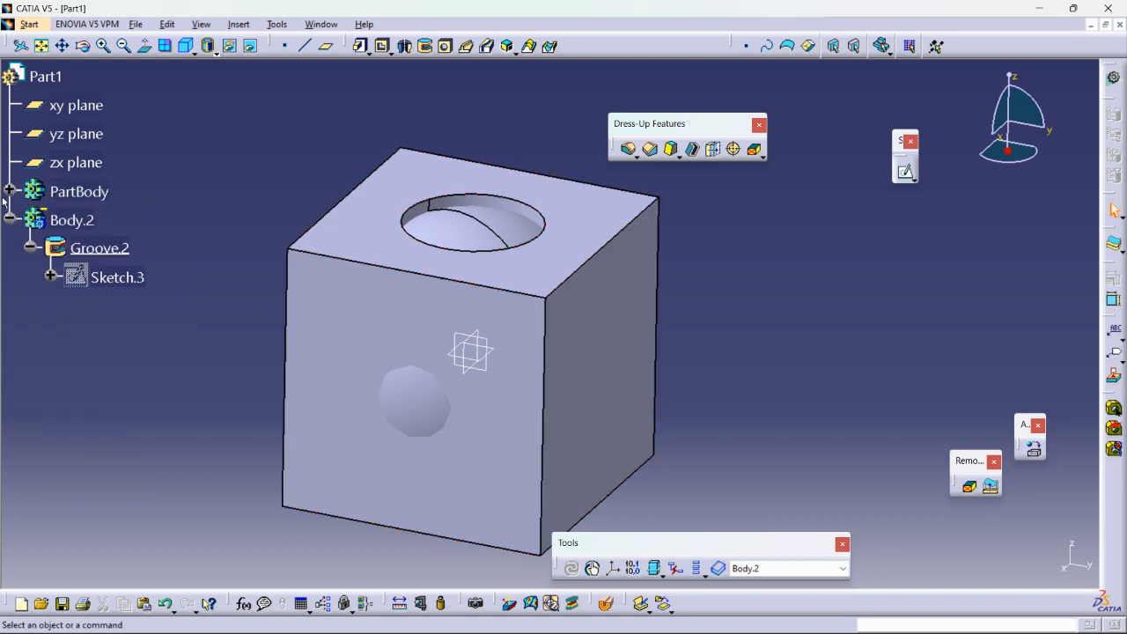
pyautogui.click(10, 192)
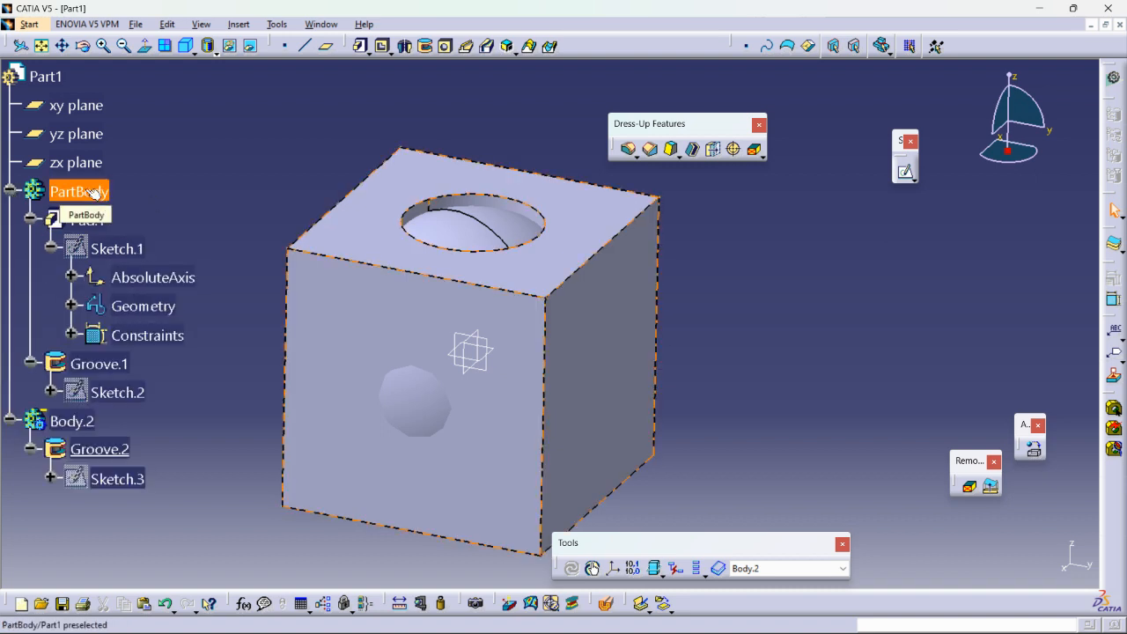
# Hide PartBody to examine the Body.2 geometry on its own, and show PartBody again.
pyautogui.rightClick(87, 196)
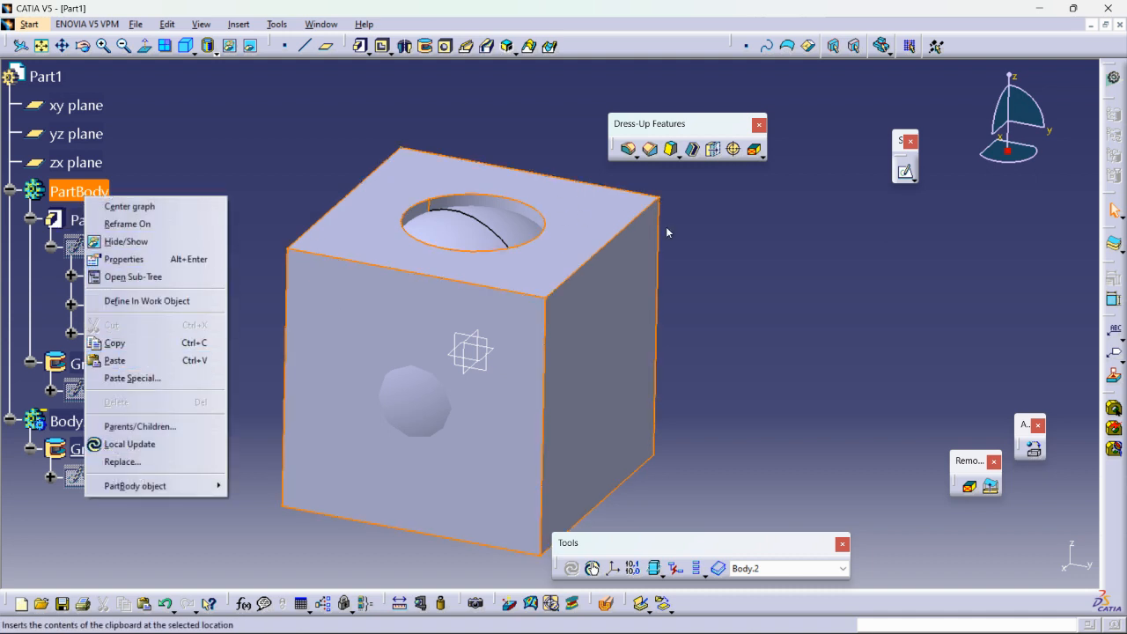
pyautogui.click(738, 275)
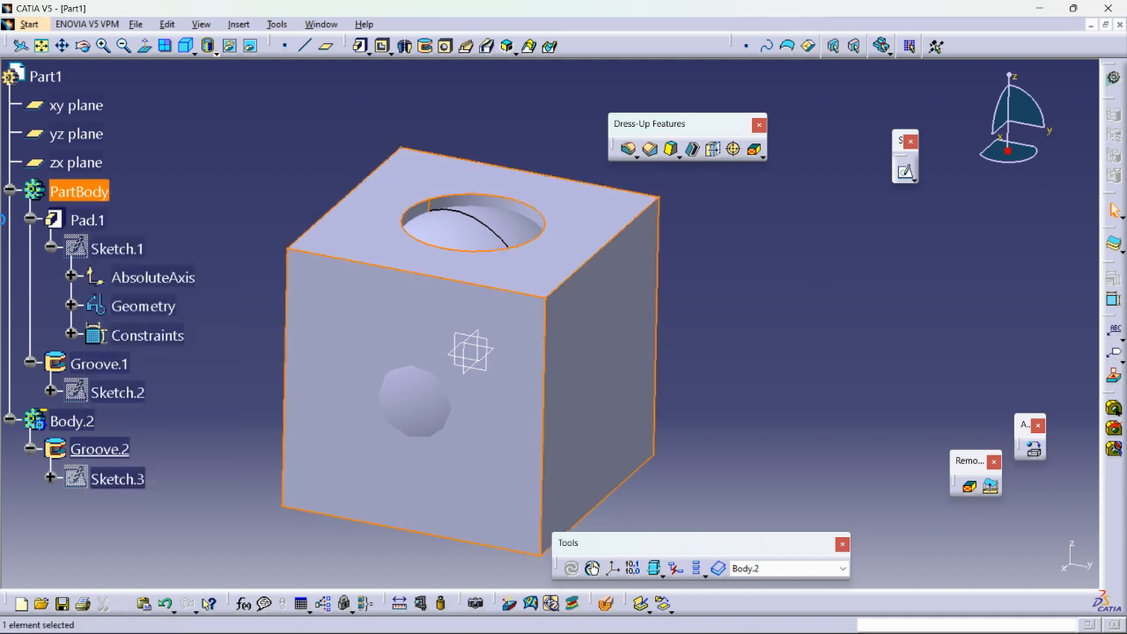
pyautogui.rightClick(79, 194)
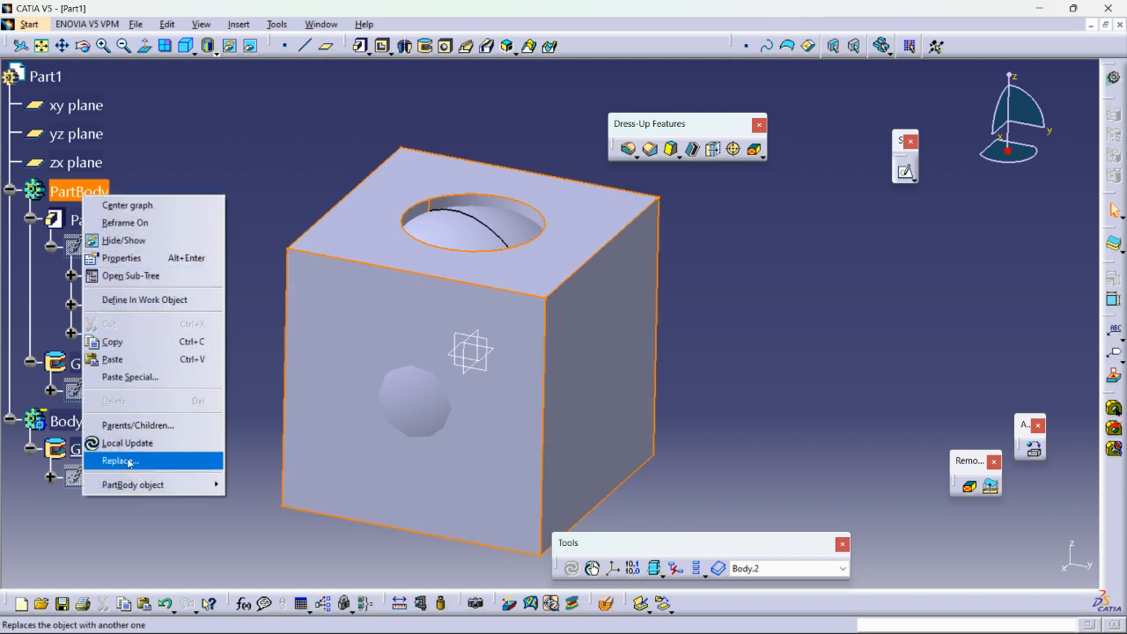
pyautogui.click(134, 240)
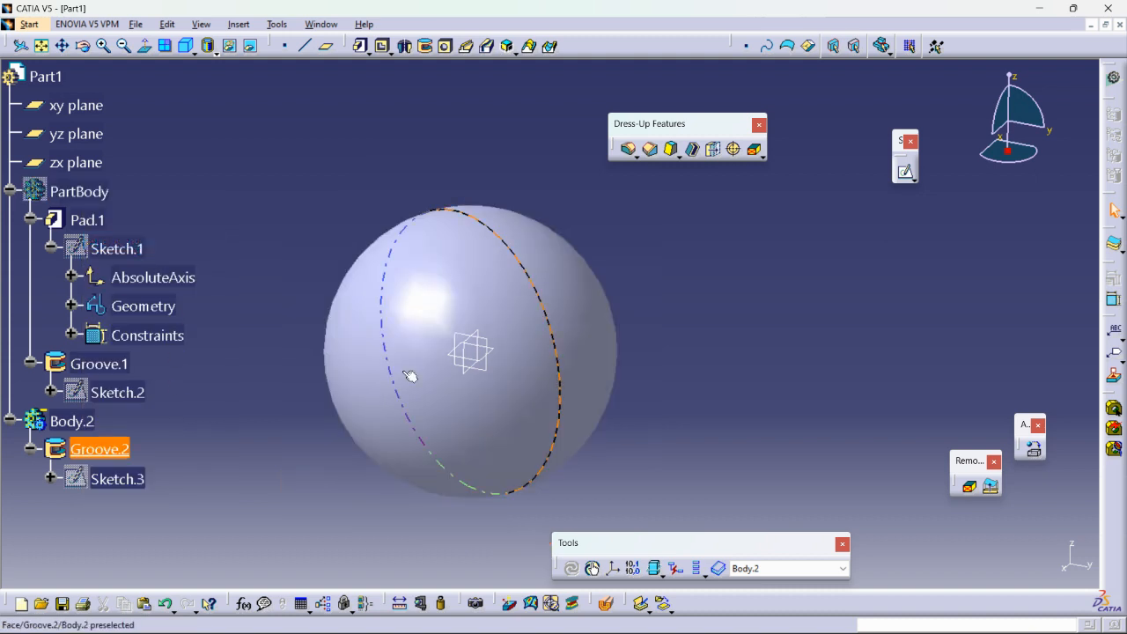
pyautogui.rightClick(85, 199)
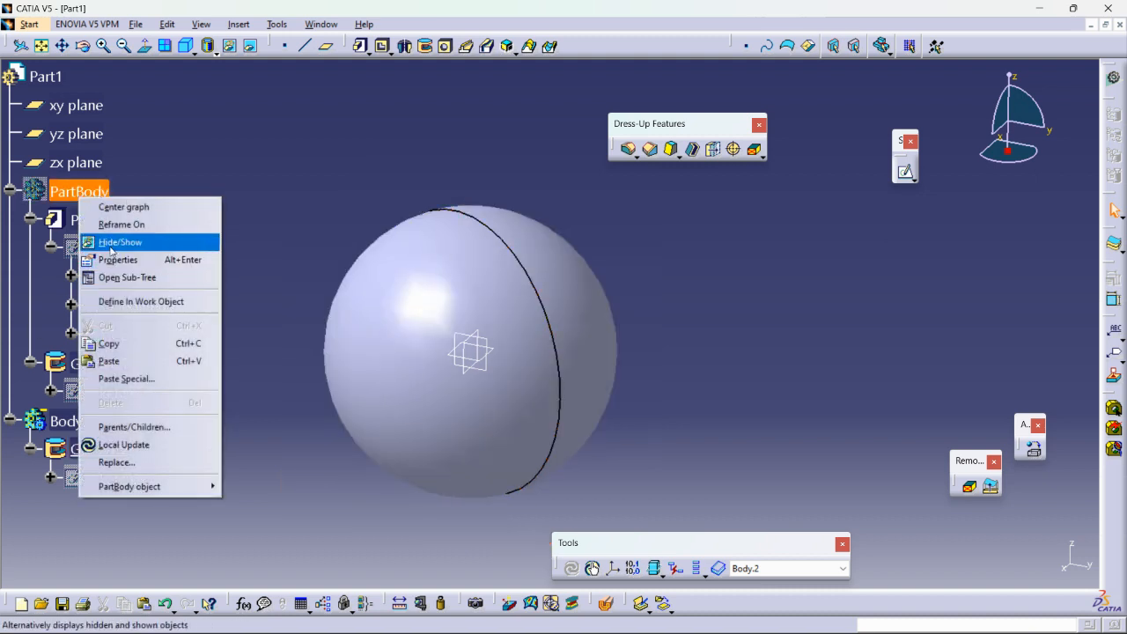
pyautogui.click(475, 345)
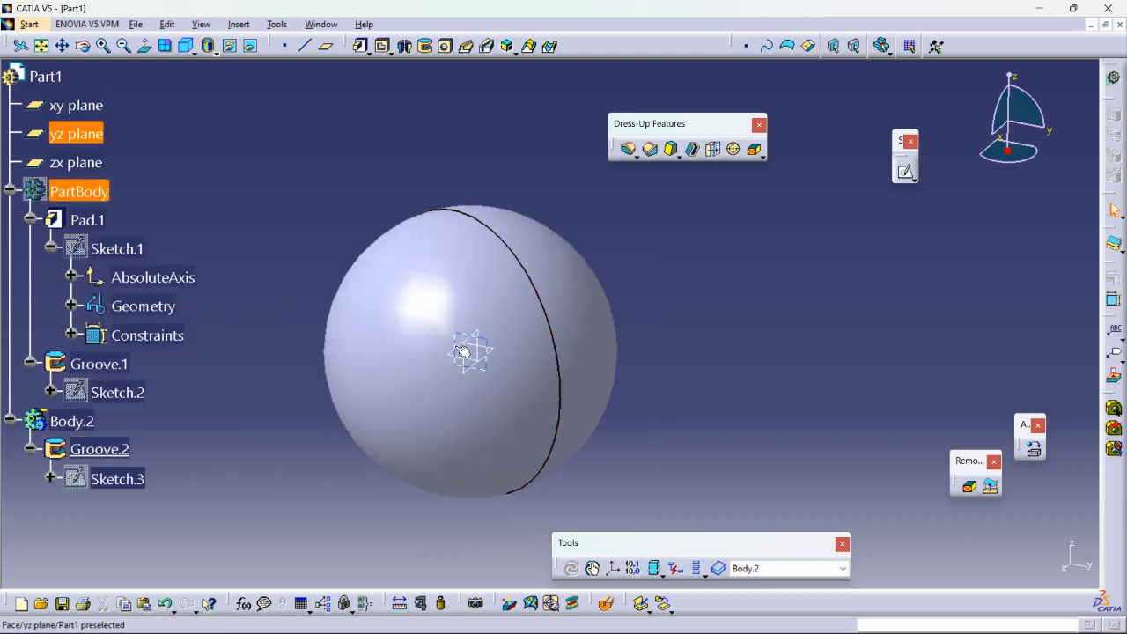
pyautogui.rightClick(88, 192)
pyautogui.click(121, 232)
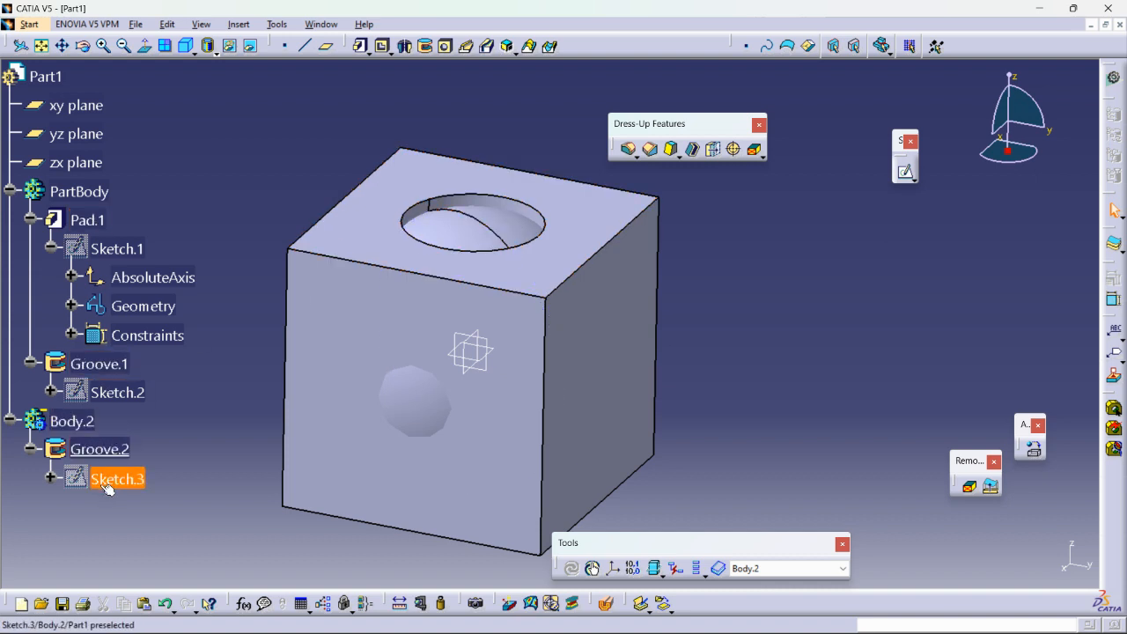
# Assemble Body.2 to PartBody with the Assemble Boolean operation, collapsing both bodies in the tree first.
pyautogui.click(9, 191)
pyautogui.click(9, 219)
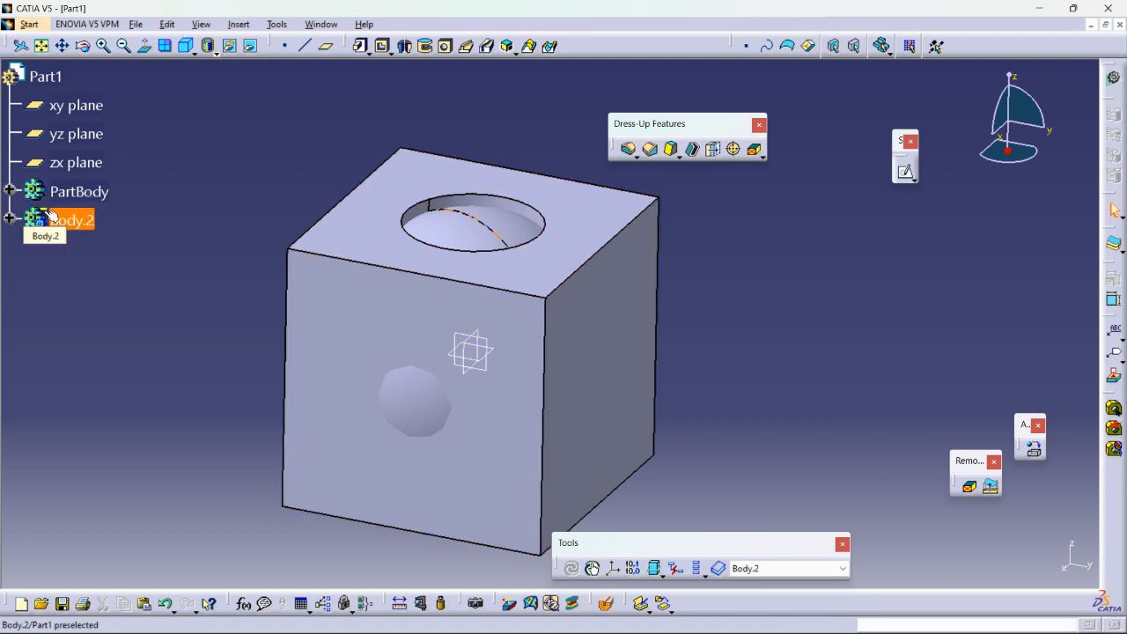
pyautogui.click(245, 26)
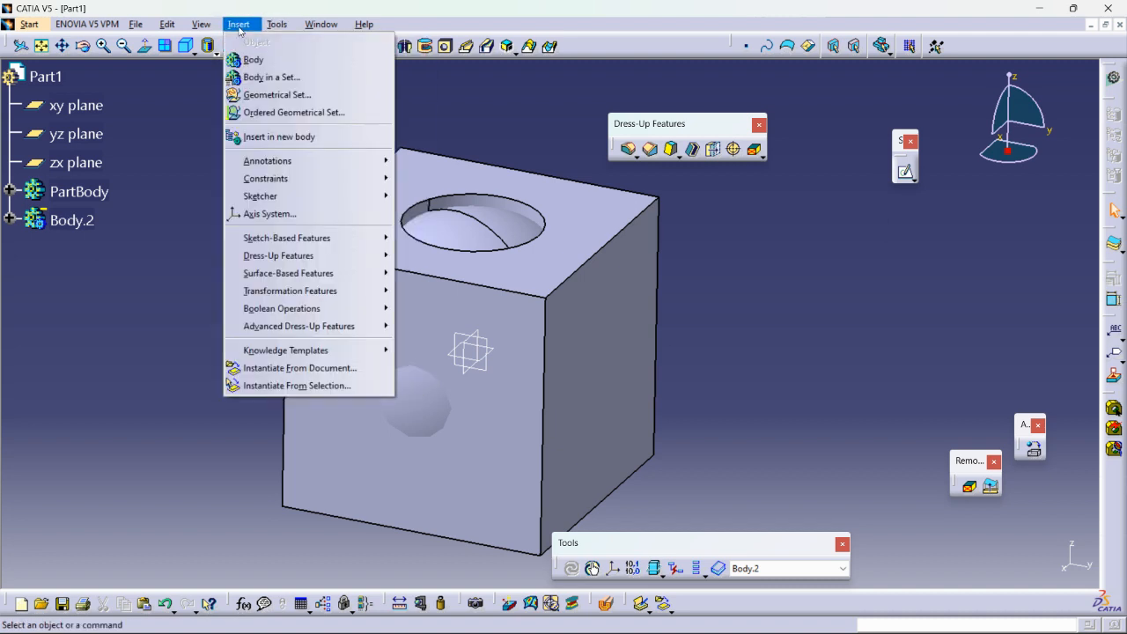
pyautogui.moveTo(379, 308)
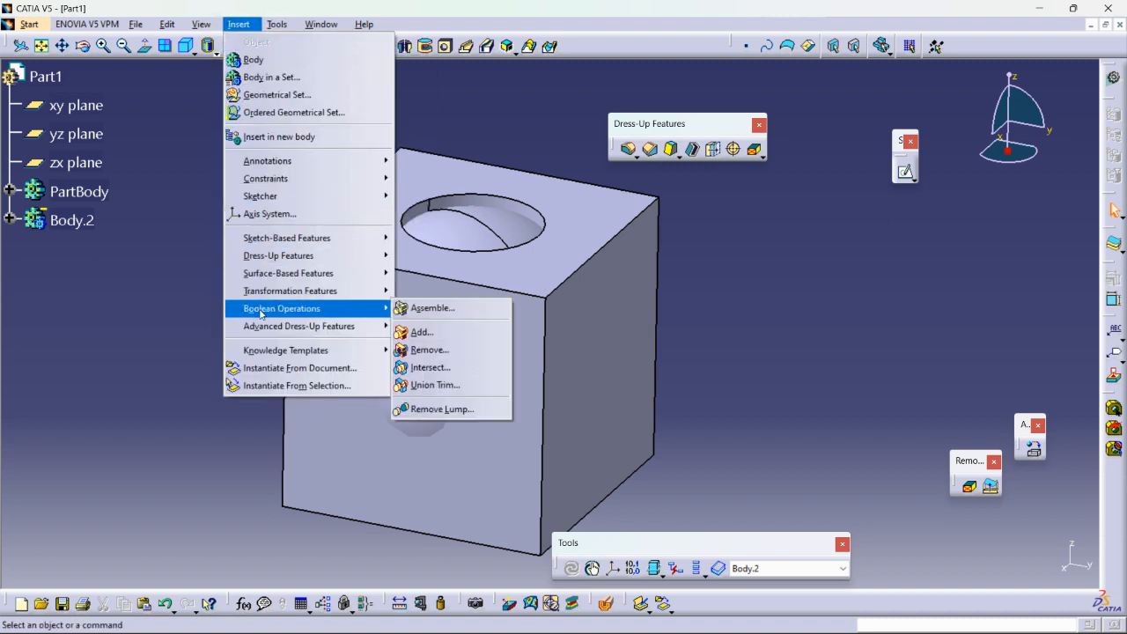
pyautogui.click(425, 309)
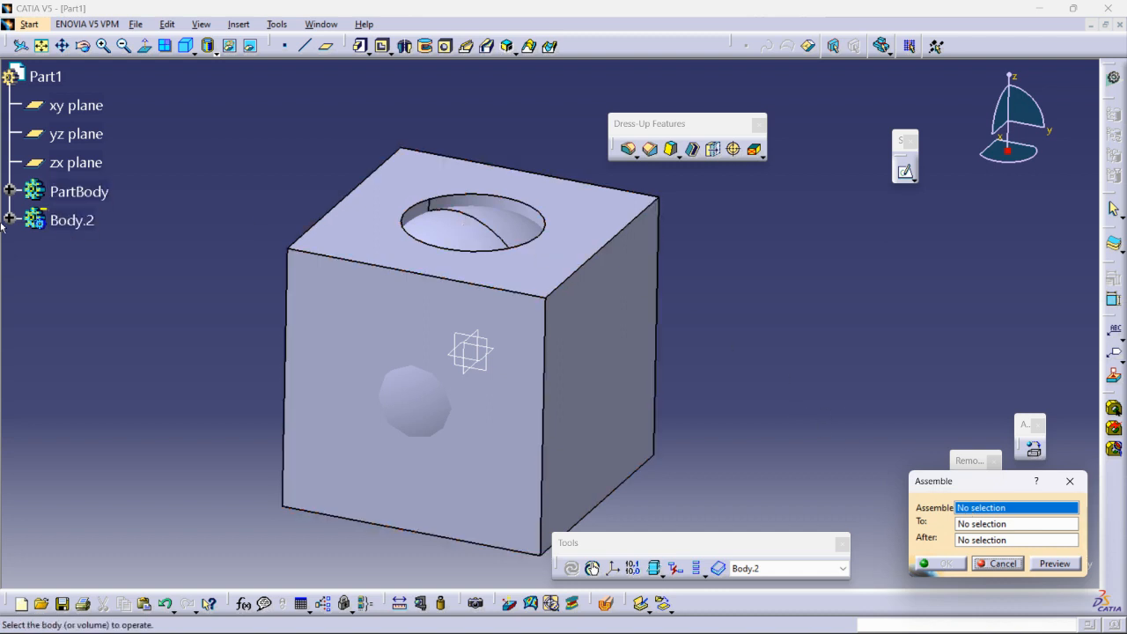
pyautogui.click(61, 224)
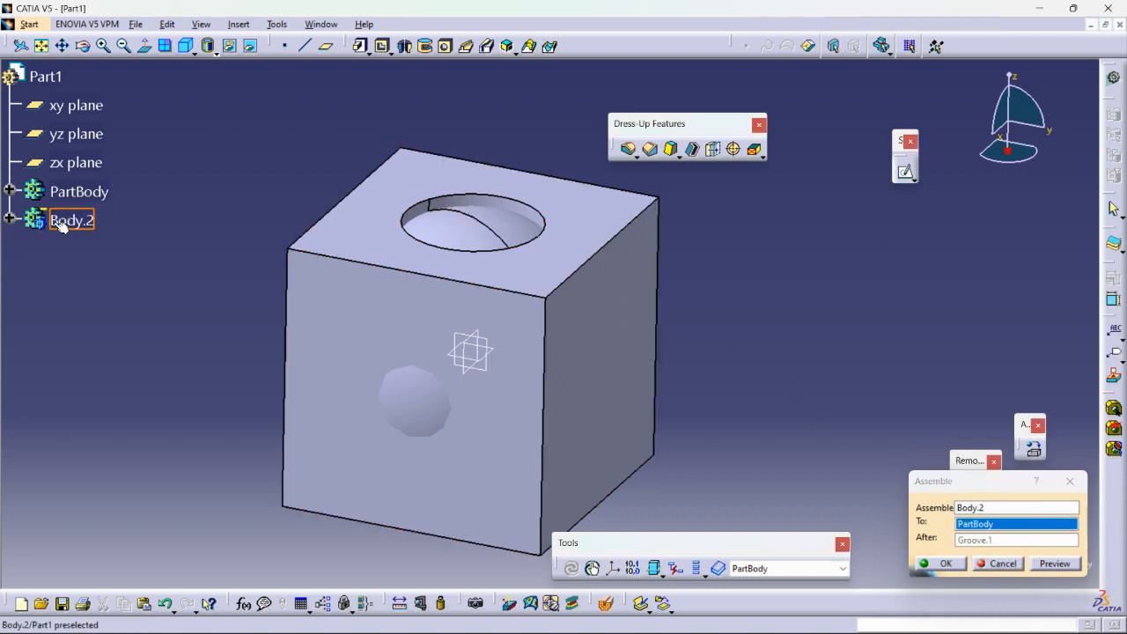
pyautogui.click(991, 528)
pyautogui.click(992, 528)
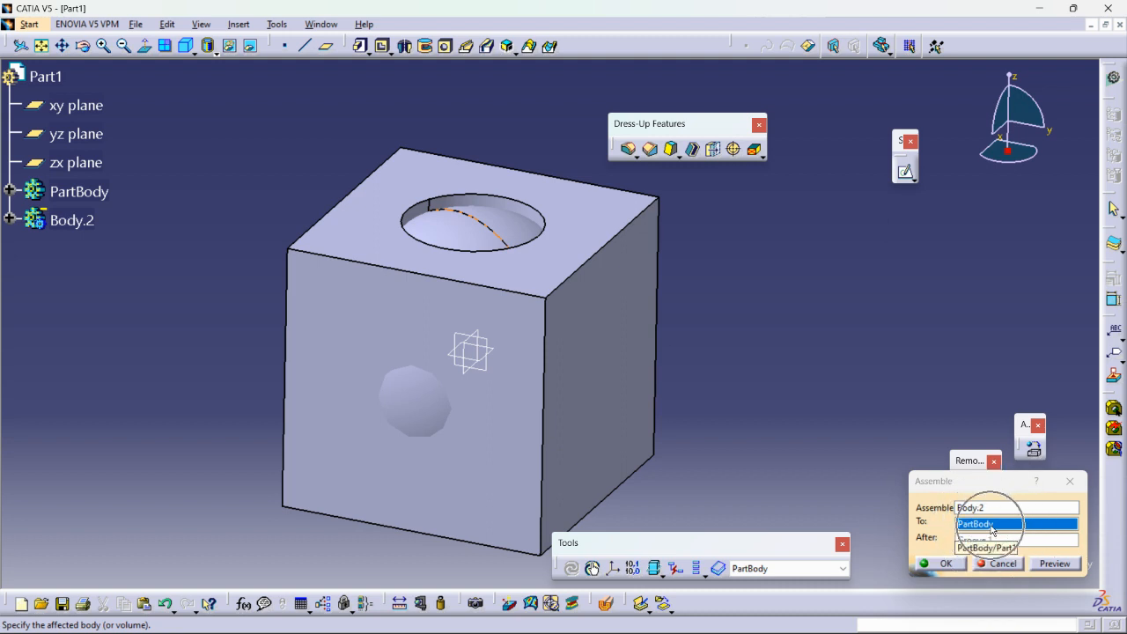
pyautogui.click(1053, 565)
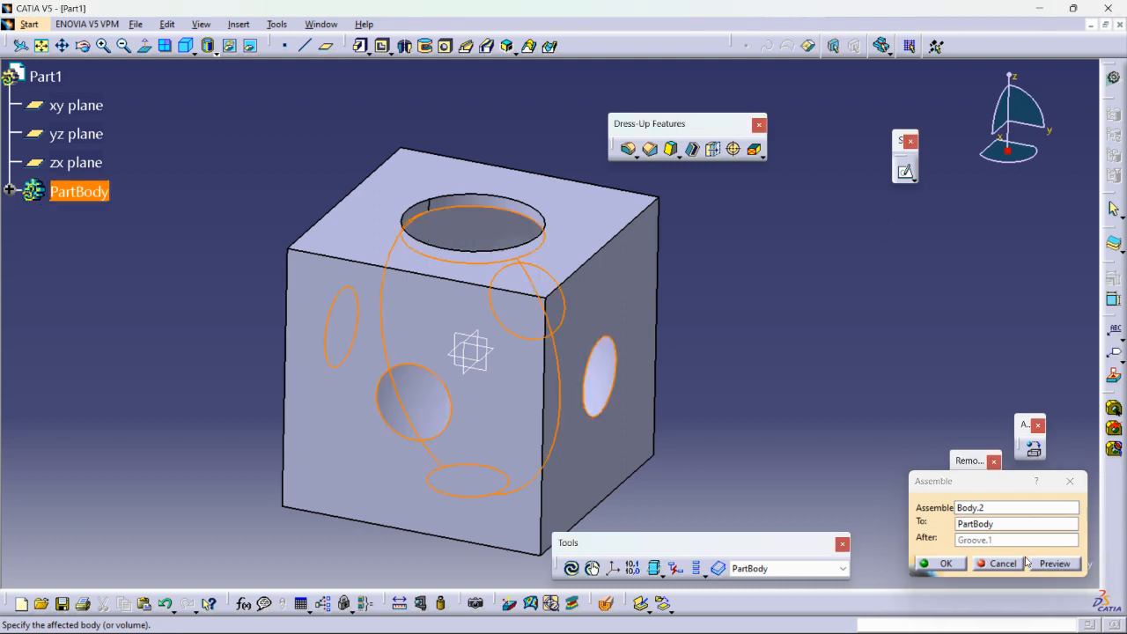
pyautogui.click(940, 564)
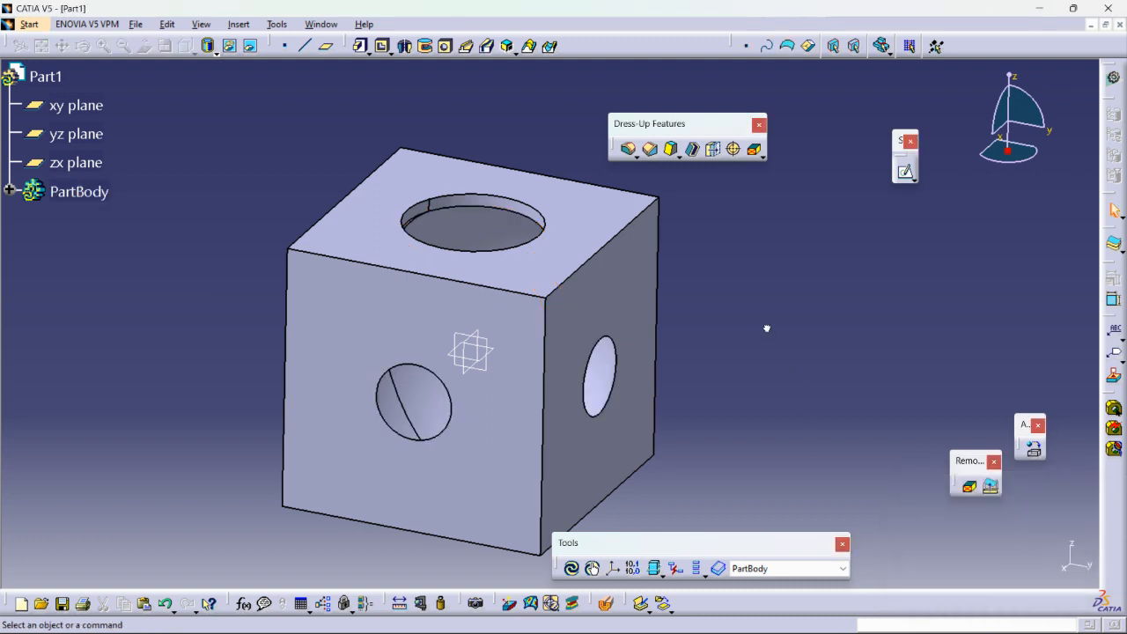
# Examine the assembled block from several angles and expand PartBody to view its feature structure.
pyautogui.moveTo(710, 317); pyautogui.dragTo(630, 405, button='middle')
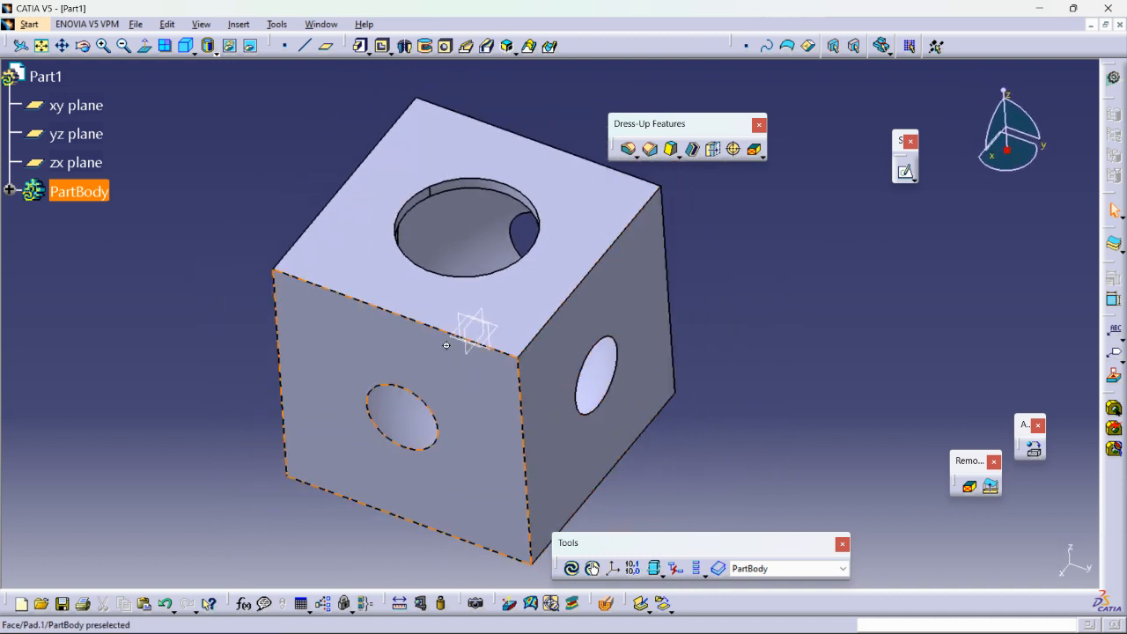
pyautogui.moveTo(440, 361); pyautogui.dragTo(440, 277, button='middle')
pyautogui.rightClick(427, 328)
pyautogui.click(429, 359)
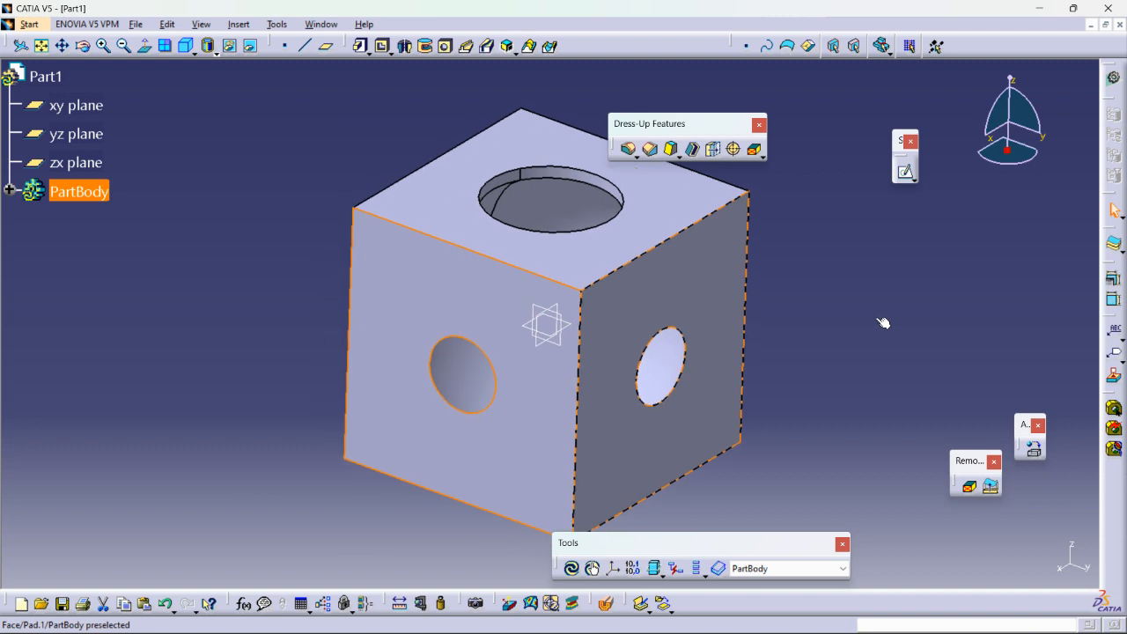
pyautogui.click(878, 318)
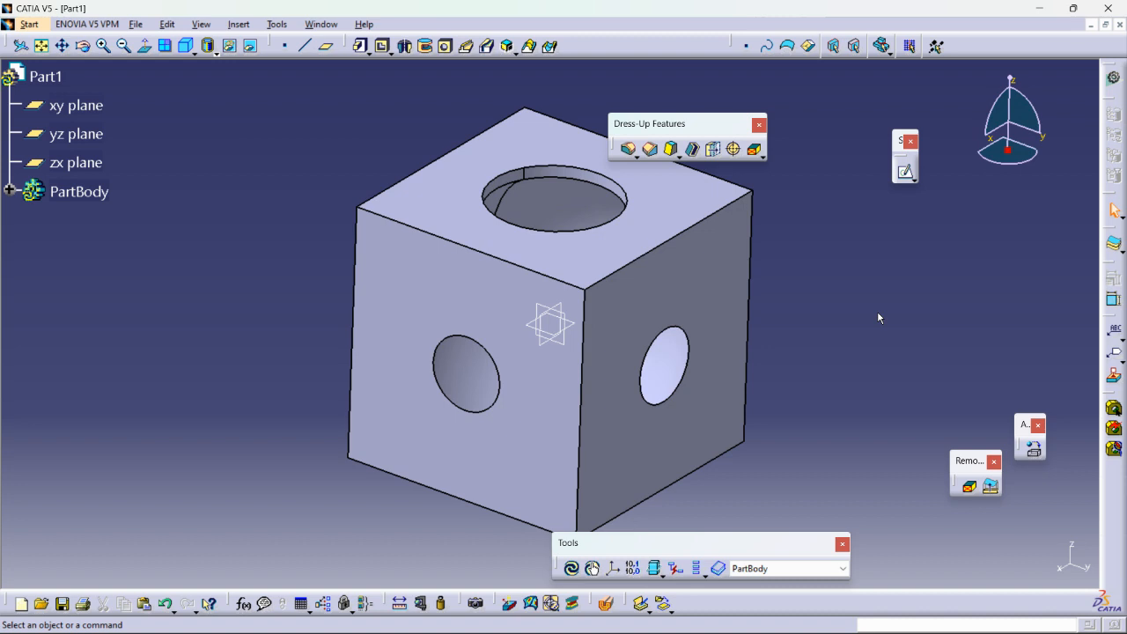
pyautogui.moveTo(768, 362); pyautogui.dragTo(771, 360, button='middle')
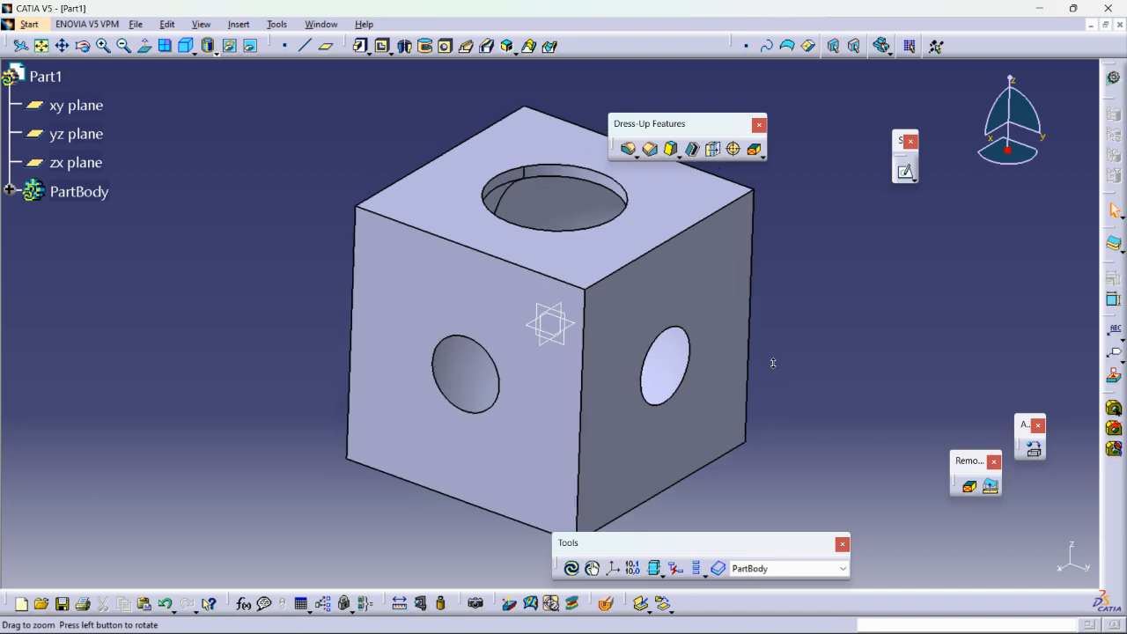
pyautogui.click(9, 191)
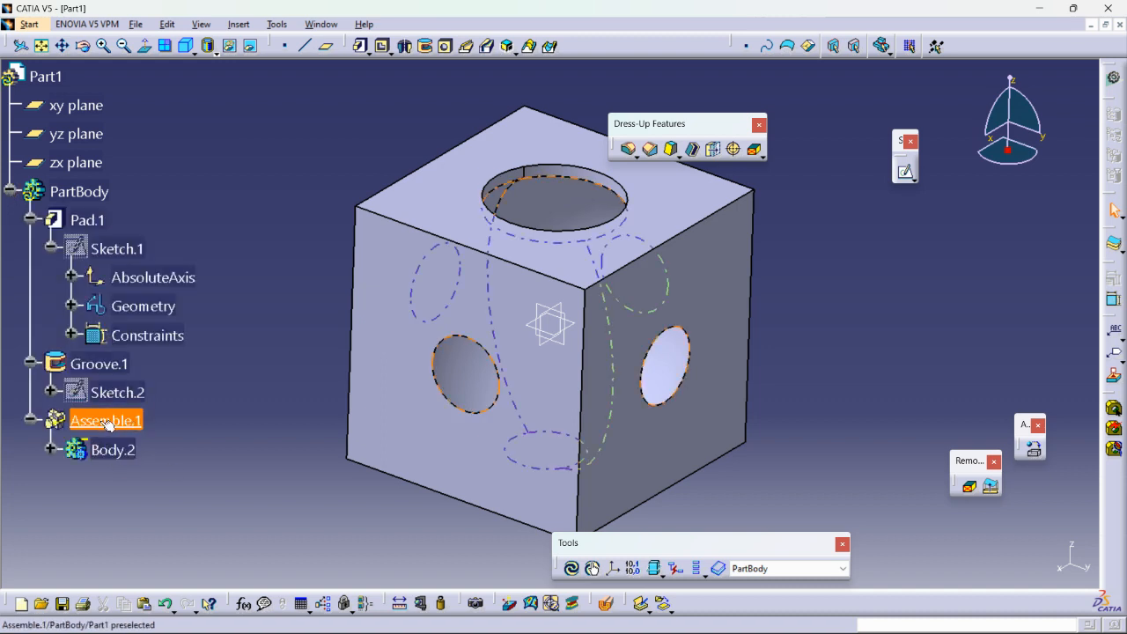
pyautogui.click(10, 191)
pyautogui.click(10, 191)
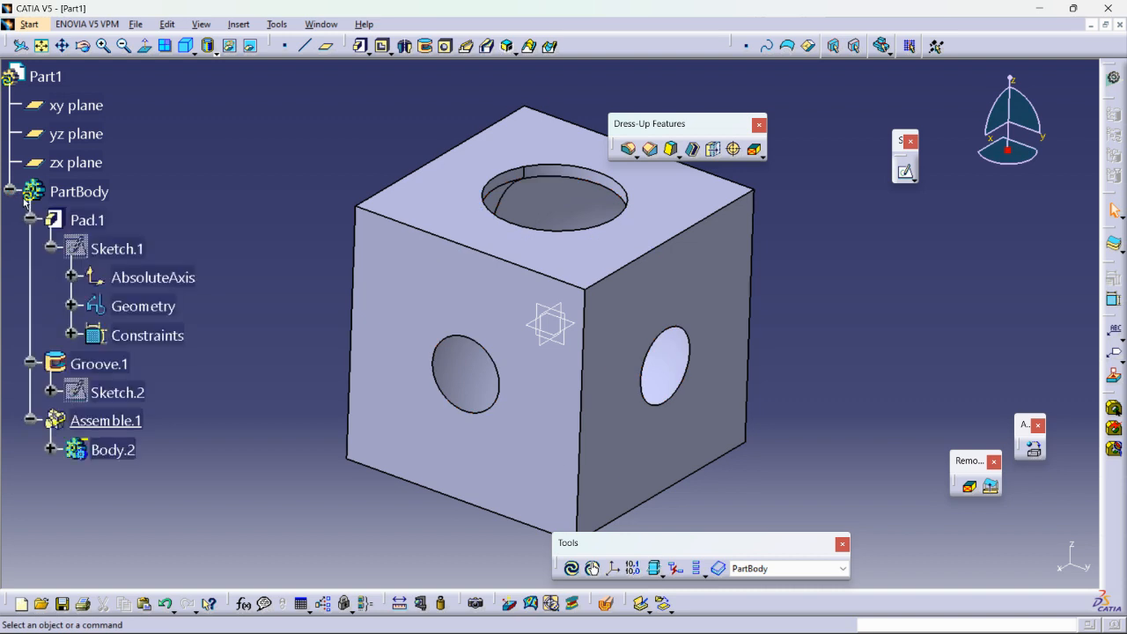
pyautogui.click(91, 448)
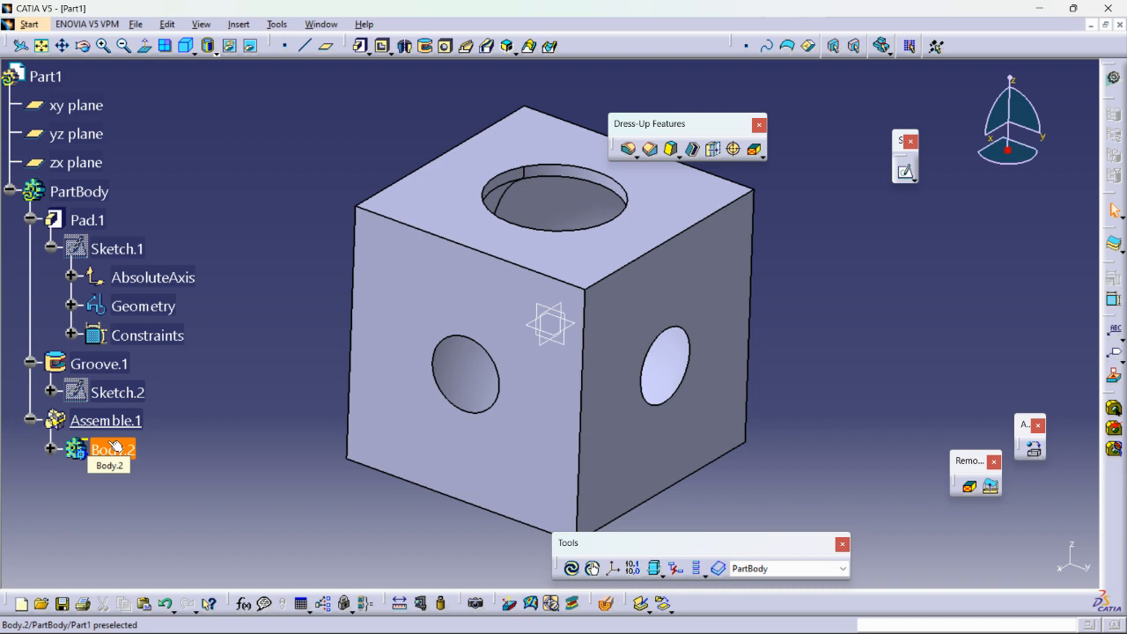
# Delete Assemble.1 without deleting its aggregated elements and expand the released Body.2 in the tree.
pyautogui.rightClick(99, 424)
pyautogui.click(137, 326)
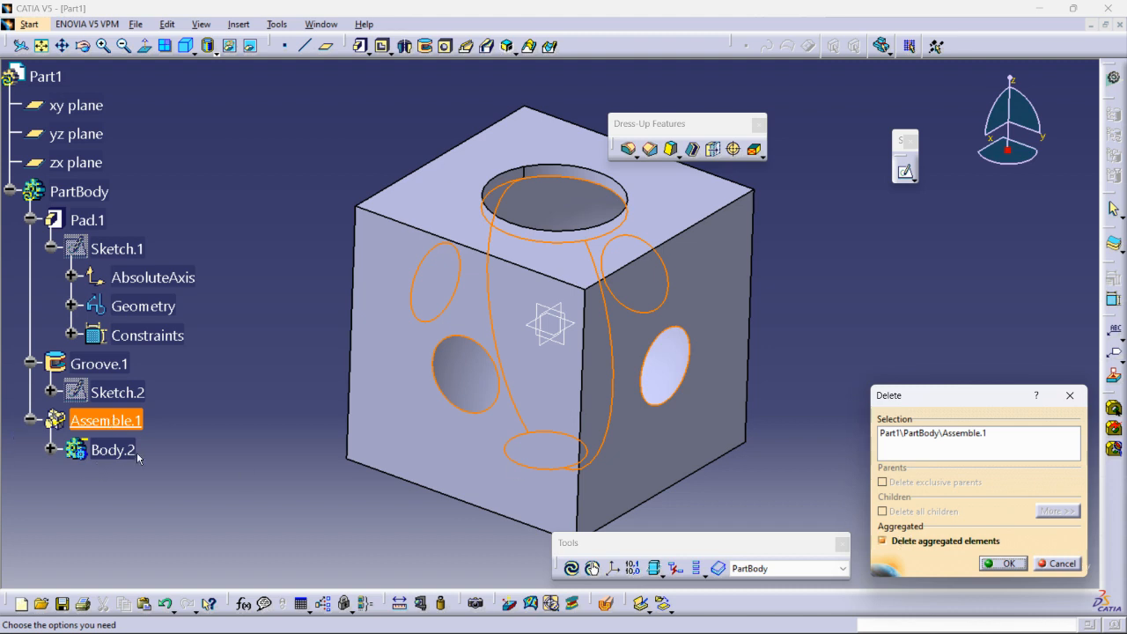
pyautogui.click(882, 541)
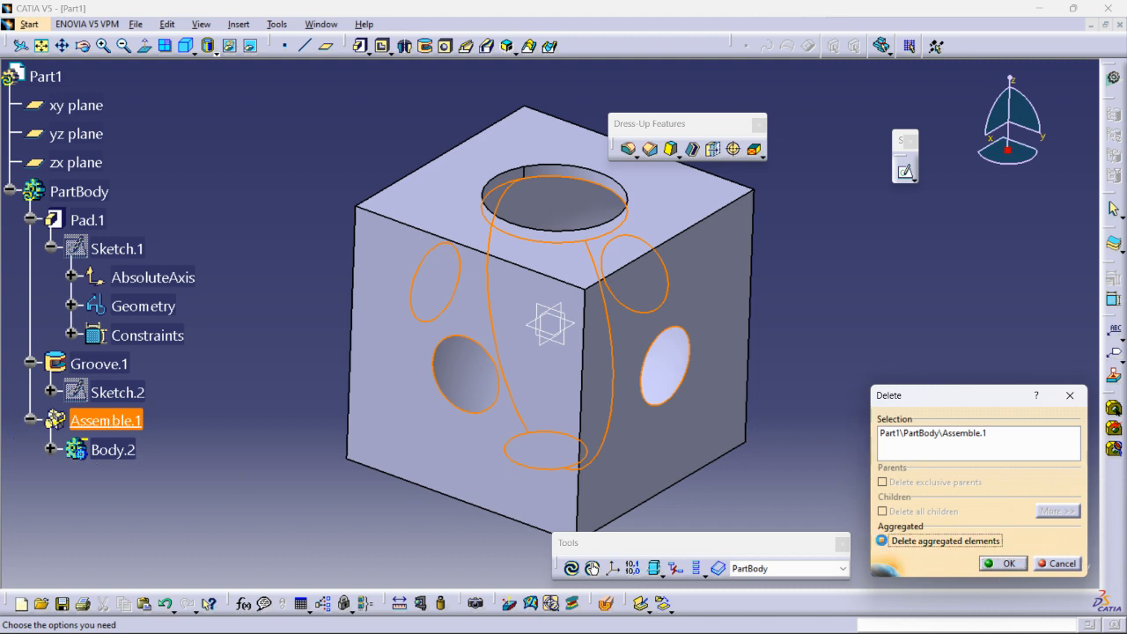
pyautogui.click(988, 568)
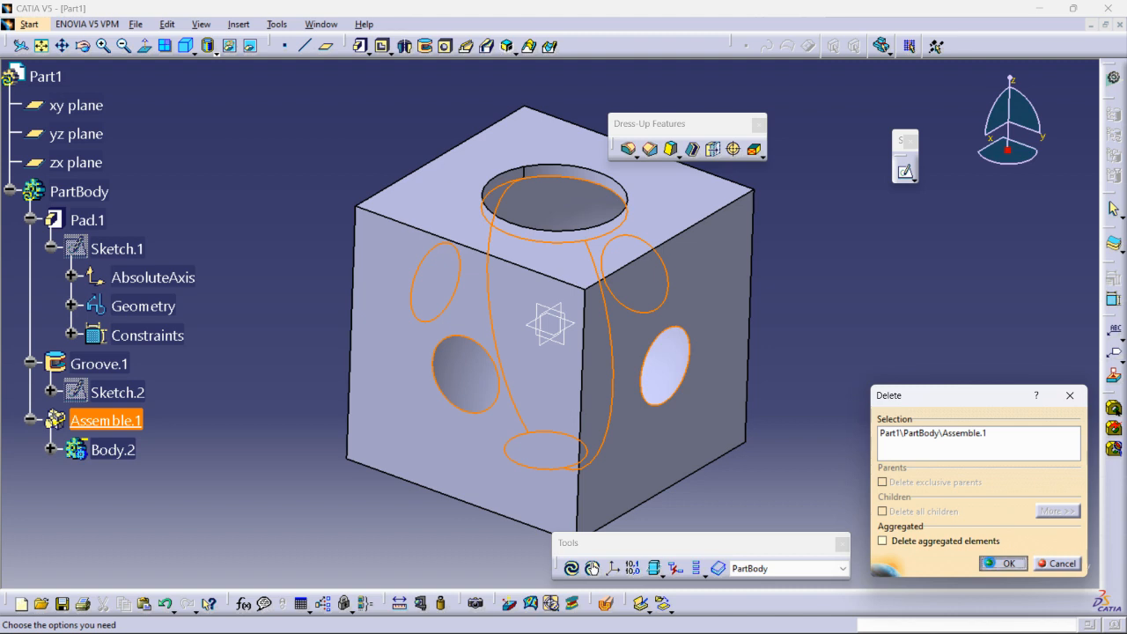
pyautogui.click(8, 421)
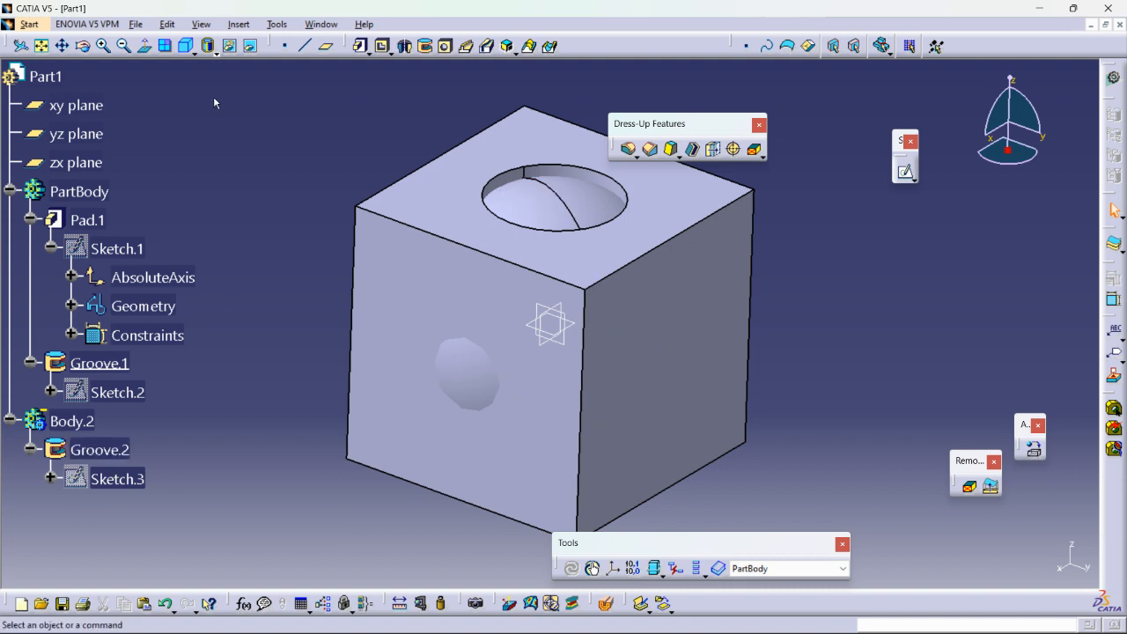
pyautogui.click(239, 25)
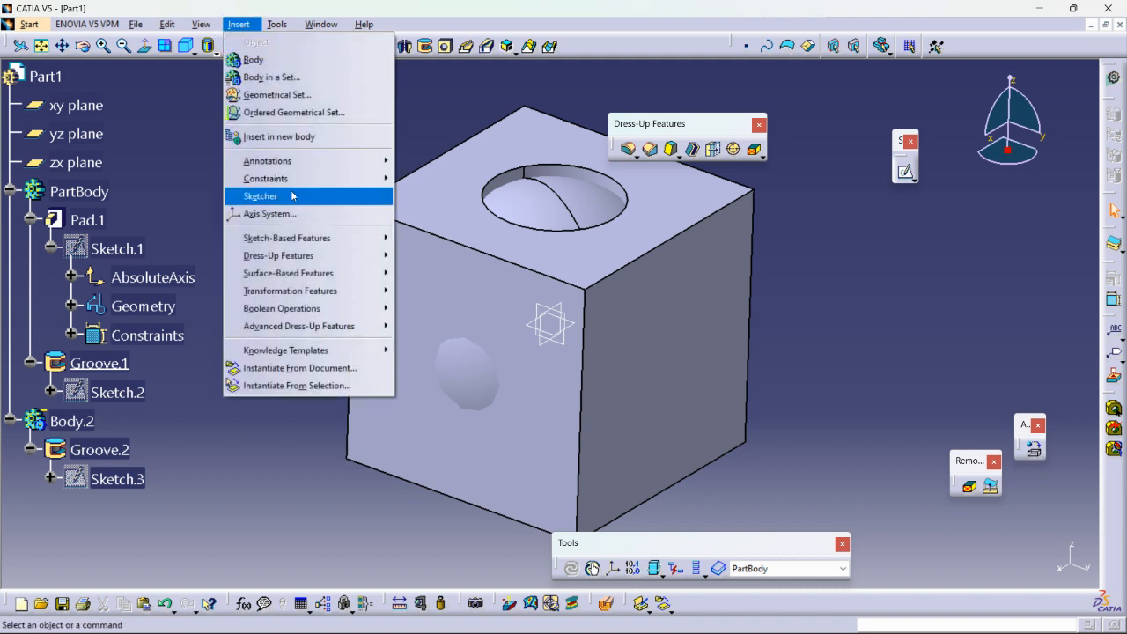
pyautogui.moveTo(290, 308)
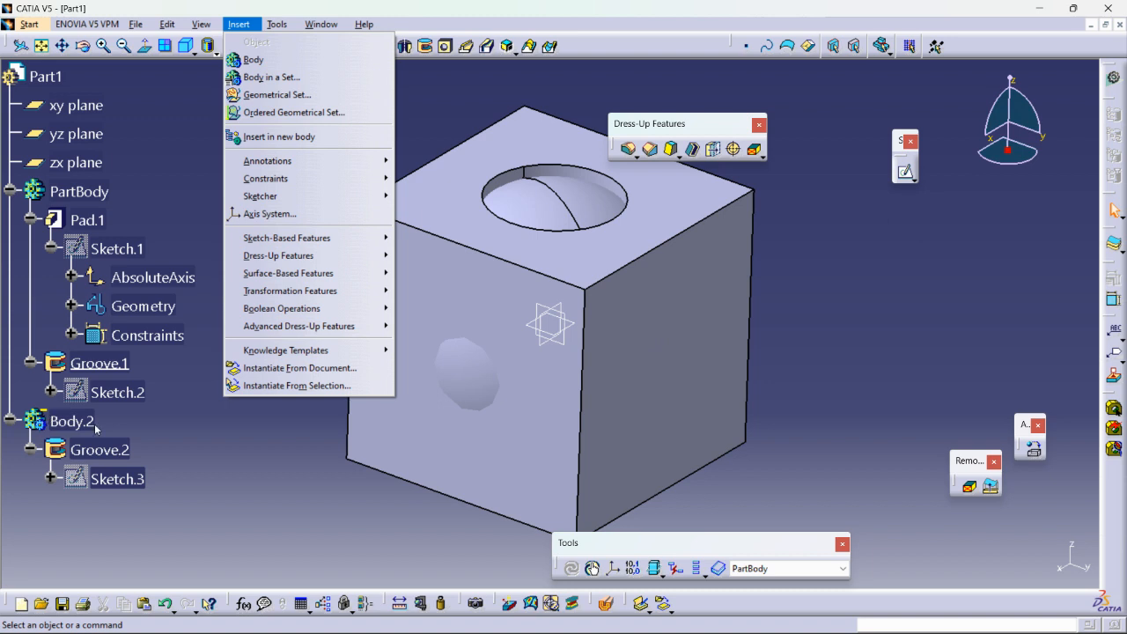
pyautogui.click(262, 489)
# Delete Body.2 together with its spherical groove.
pyautogui.click(70, 421)
pyautogui.rightClick(71, 421)
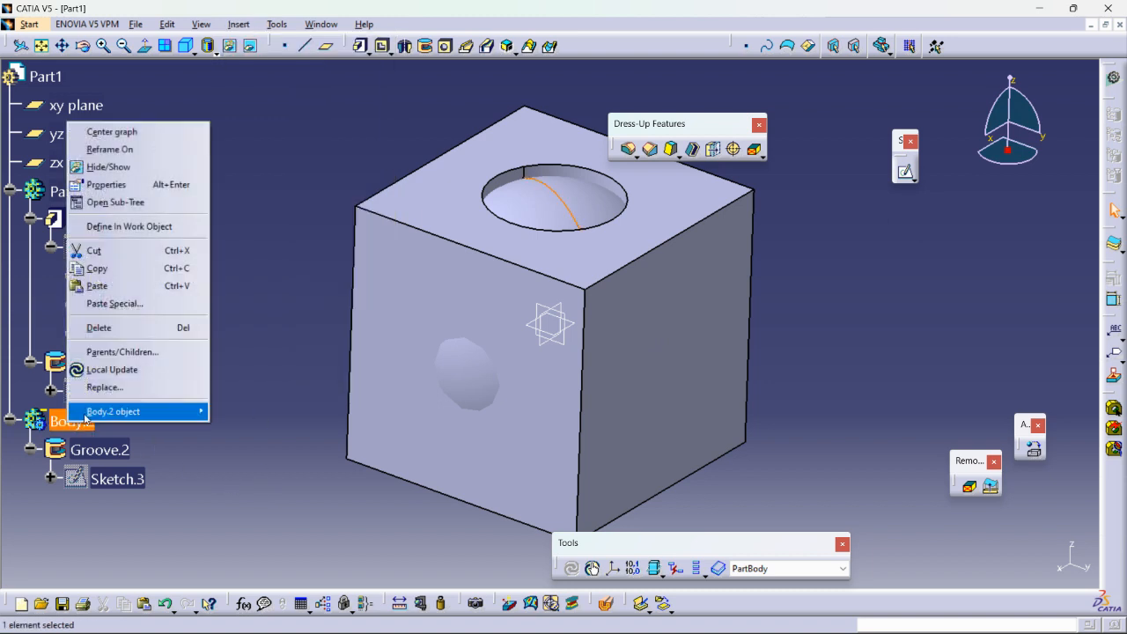
pyautogui.click(99, 328)
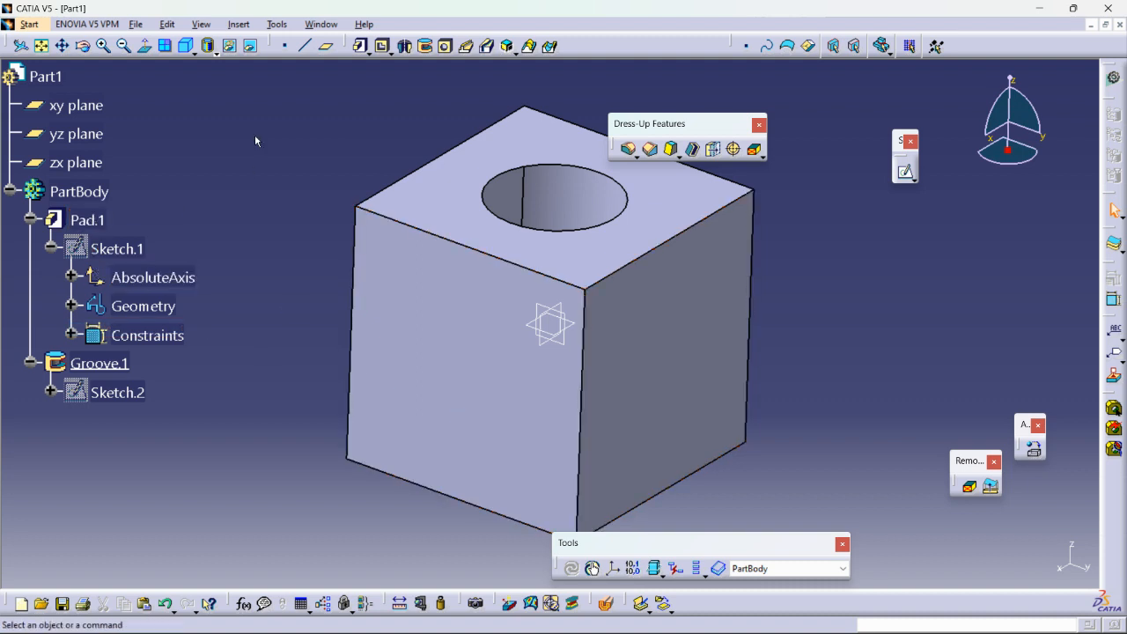
# Insert a new empty body into the part and dismiss the warning about its insertion position.
pyautogui.click(239, 26)
pyautogui.click(255, 58)
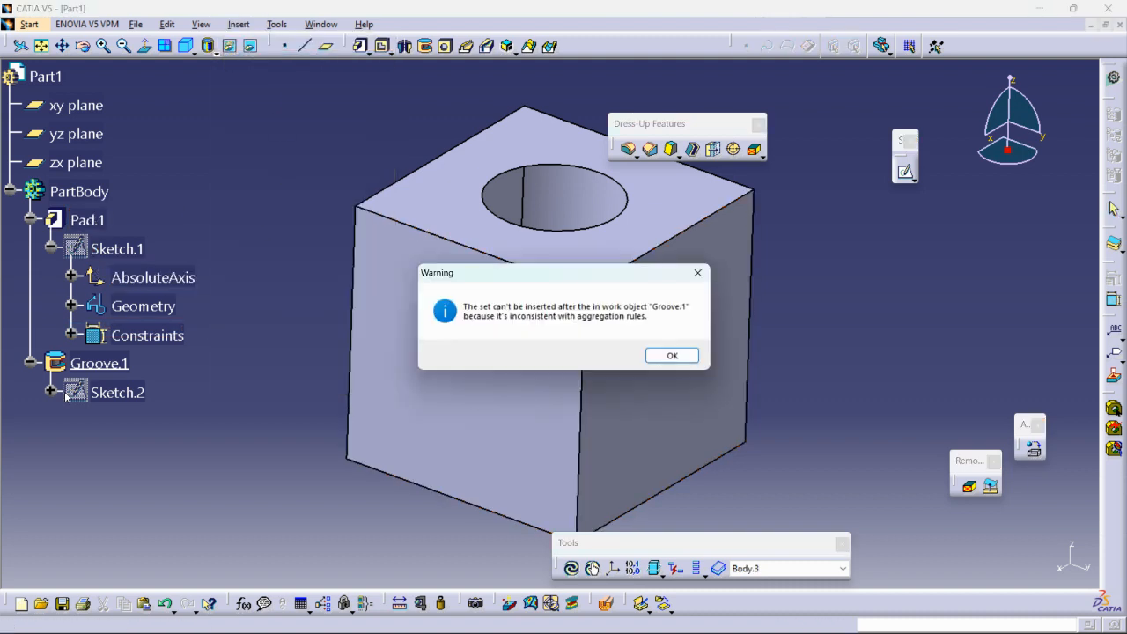
pyautogui.click(669, 355)
# Define PartBody as the in-work object, collapse it in the tree, and switch the in-work object back to Body.3.
pyautogui.rightClick(72, 192)
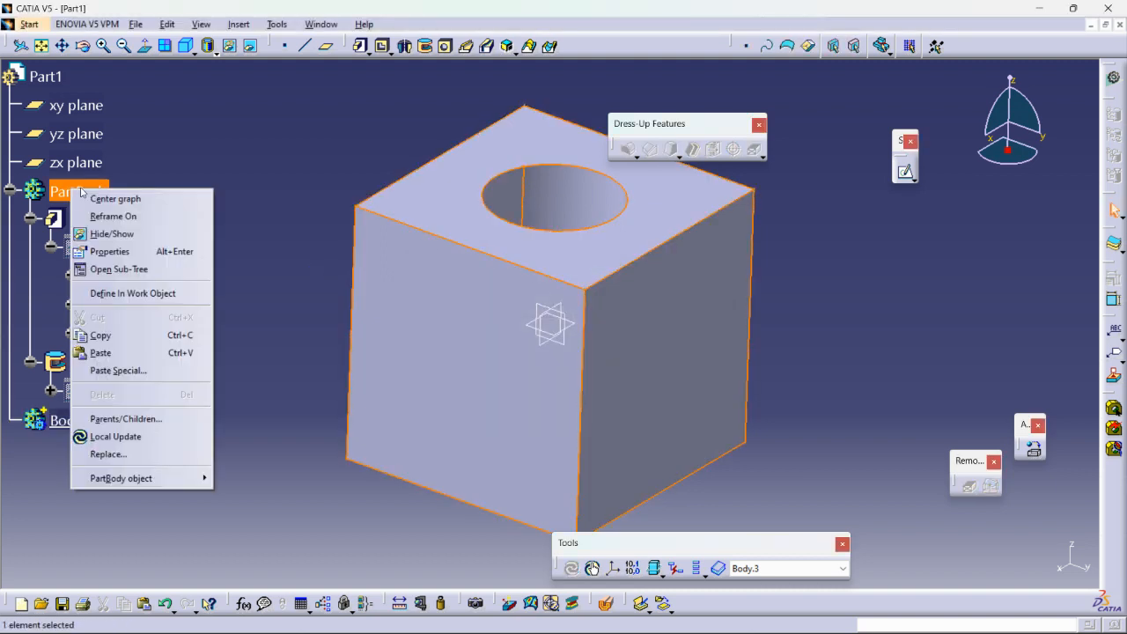
pyautogui.click(132, 293)
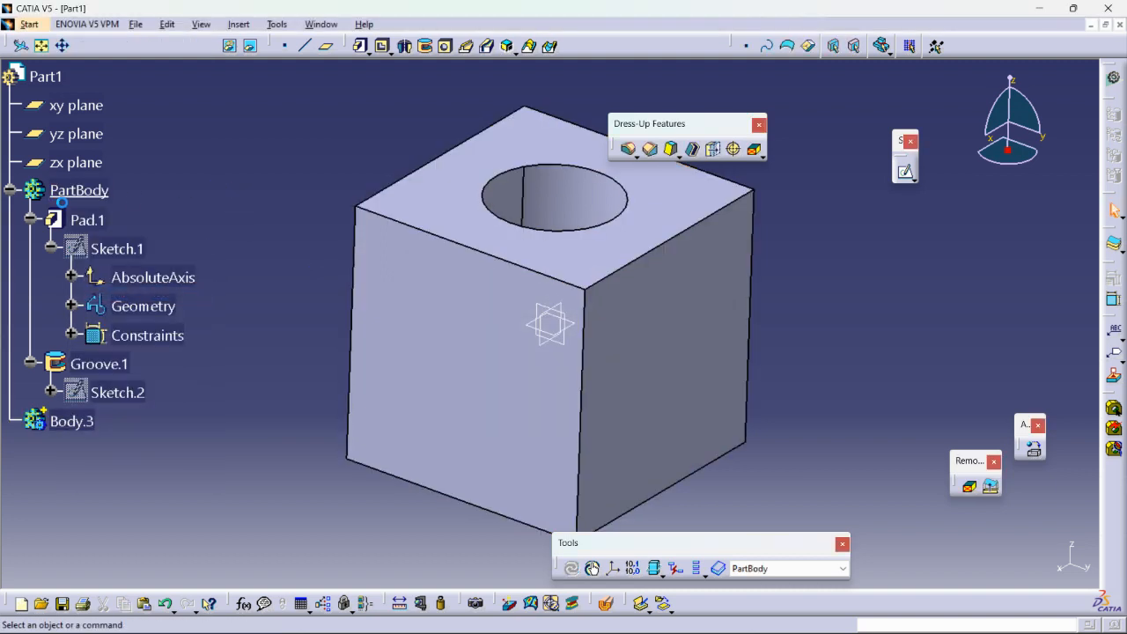
pyautogui.click(9, 190)
pyautogui.click(72, 220)
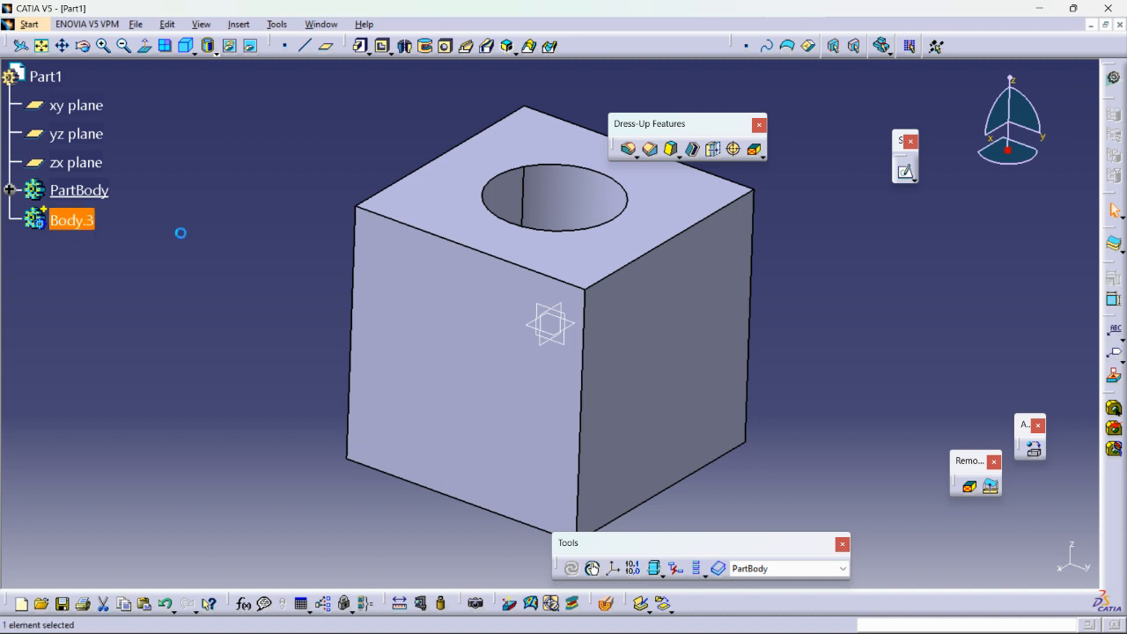
pyautogui.rightClick(75, 222)
pyautogui.click(123, 326)
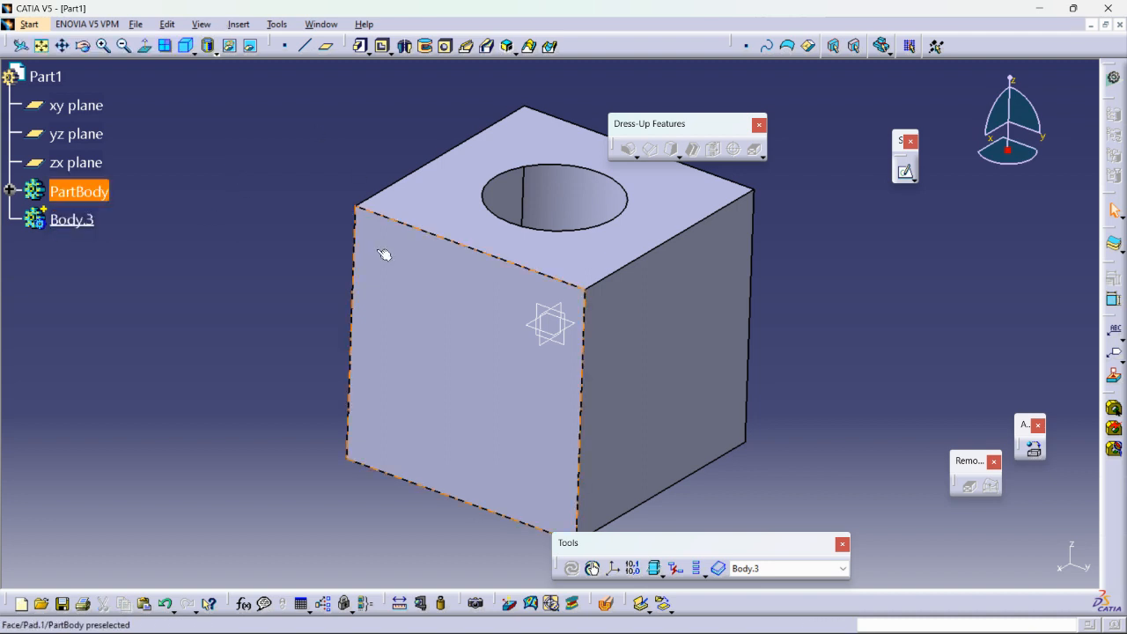
# Sketch a circle about 54 mm in diameter on the block's side face, centred on the vertical axis about 35.5 mm above the origin.
pyautogui.moveTo(468, 262)
pyautogui.mouseDown(button='middle')
pyautogui.moveTo(461, 251)
pyautogui.moveTo(443, 369)
pyautogui.moveTo(481, 318)
pyautogui.mouseUp(button='middle')
pyautogui.click(684, 347)
pyautogui.click(907, 173)
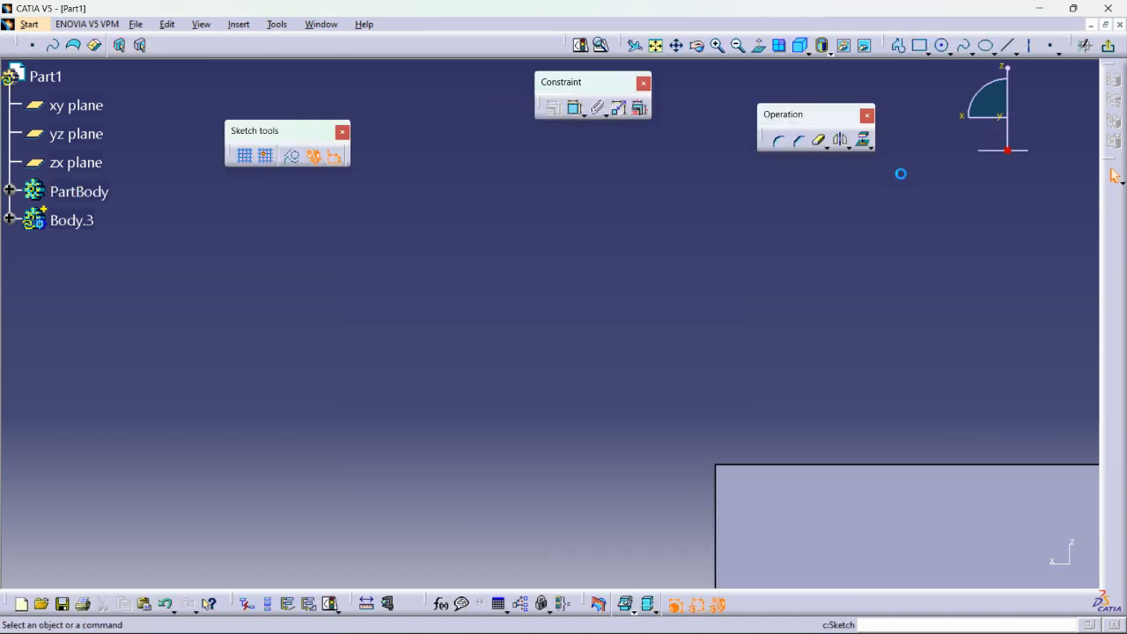
pyautogui.moveTo(772, 319)
pyautogui.mouseDown(button='middle')
pyautogui.moveTo(558, 191)
pyautogui.moveTo(563, 255)
pyautogui.mouseUp(button='middle')
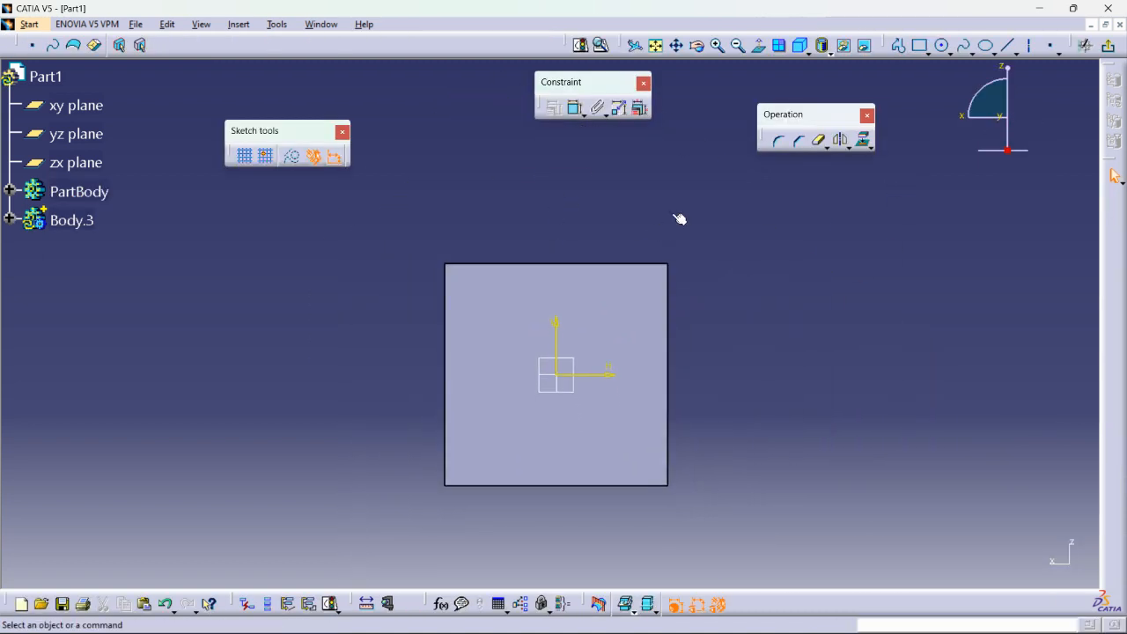
pyautogui.click(942, 45)
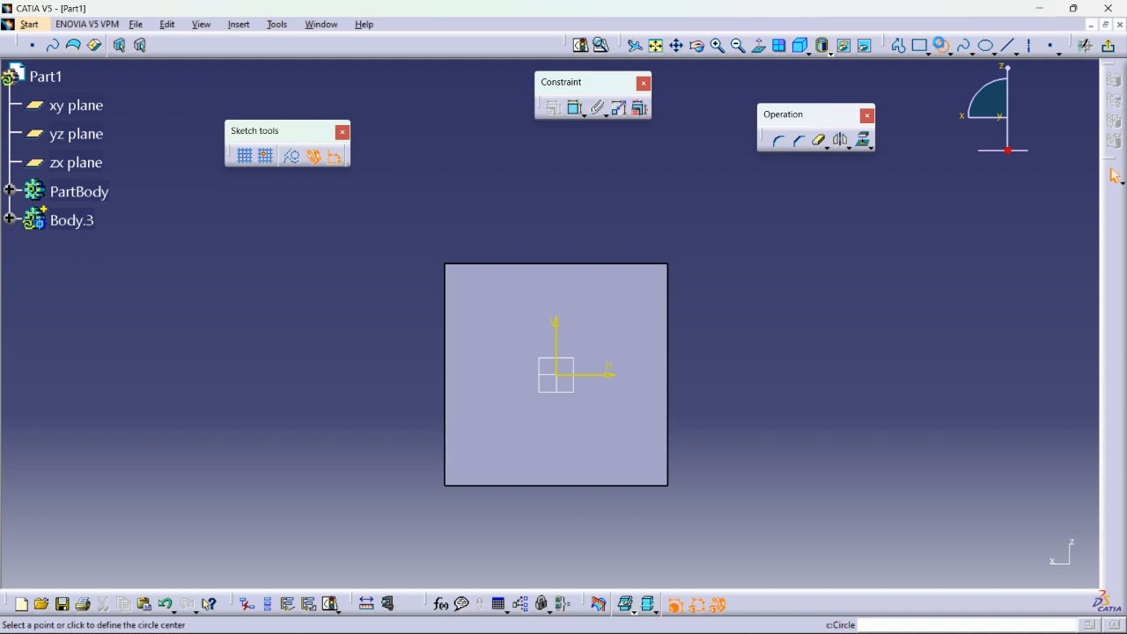
pyautogui.click(555, 309)
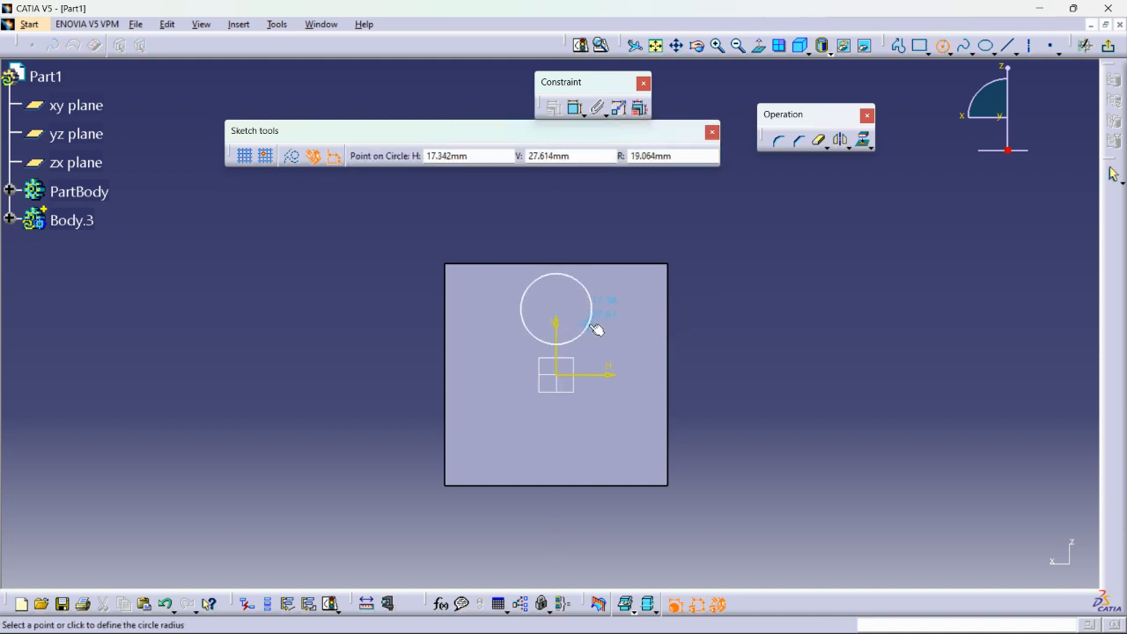
pyautogui.click(604, 338)
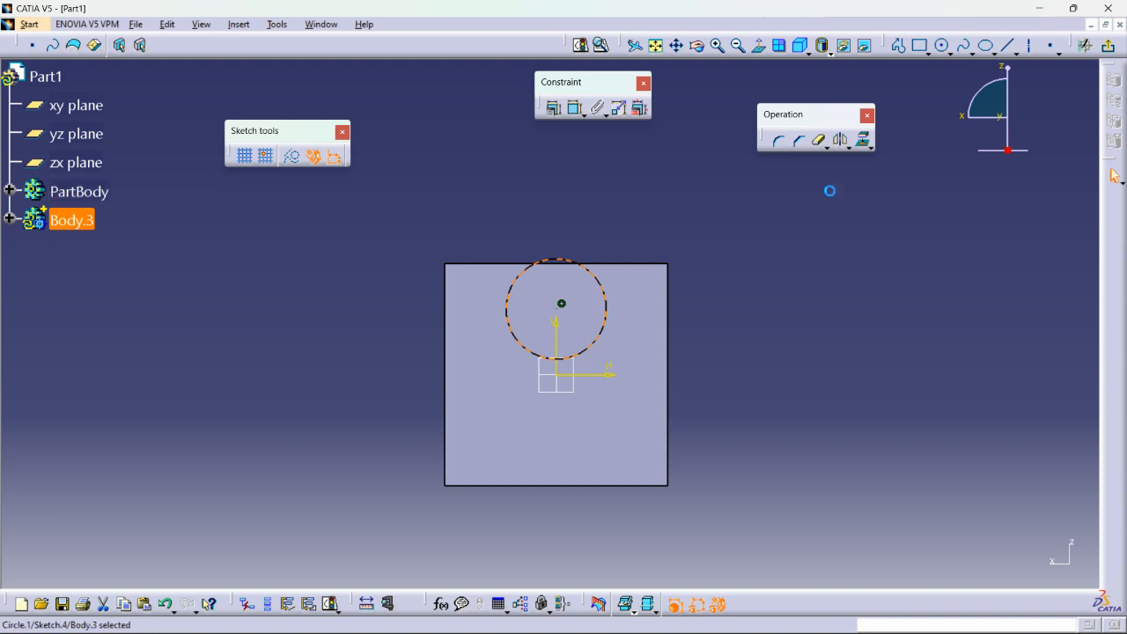
# Dimension the circle's diameter and its centre's distance from the horizontal axis, and exit the sketch.
pyautogui.click(574, 107)
pyautogui.click(634, 220)
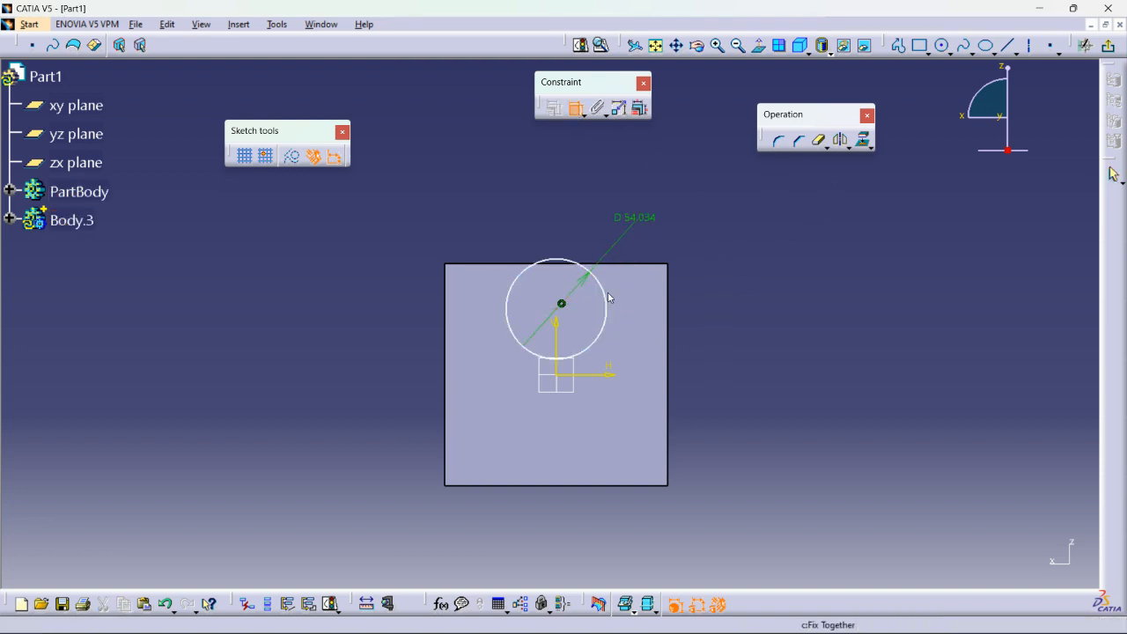
pyautogui.click(599, 380)
pyautogui.click(786, 333)
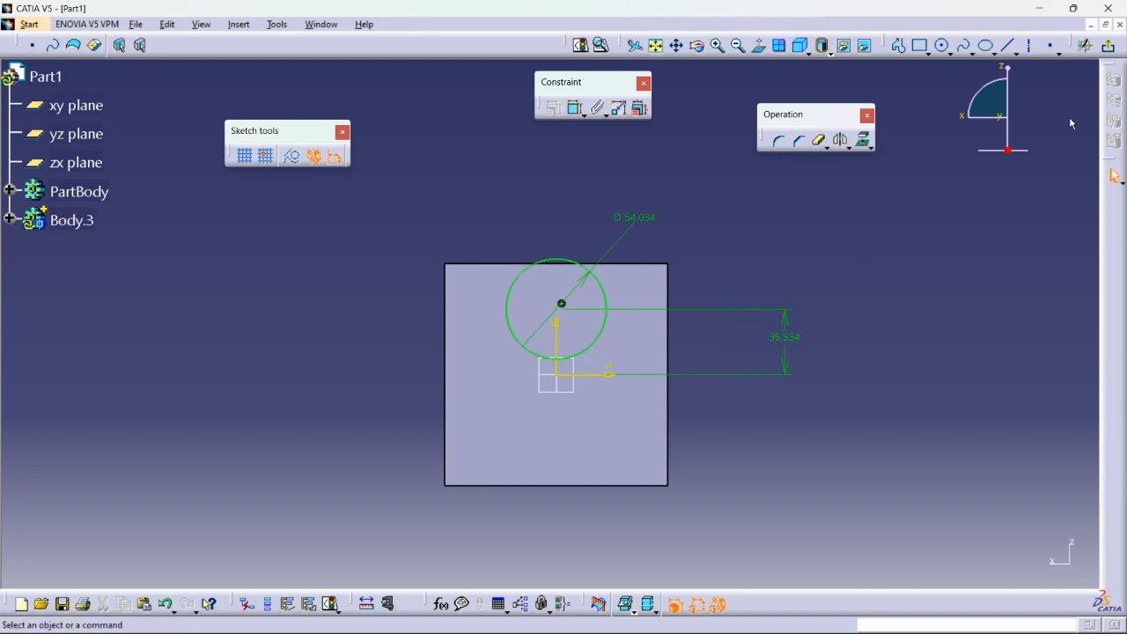
pyautogui.click(1108, 44)
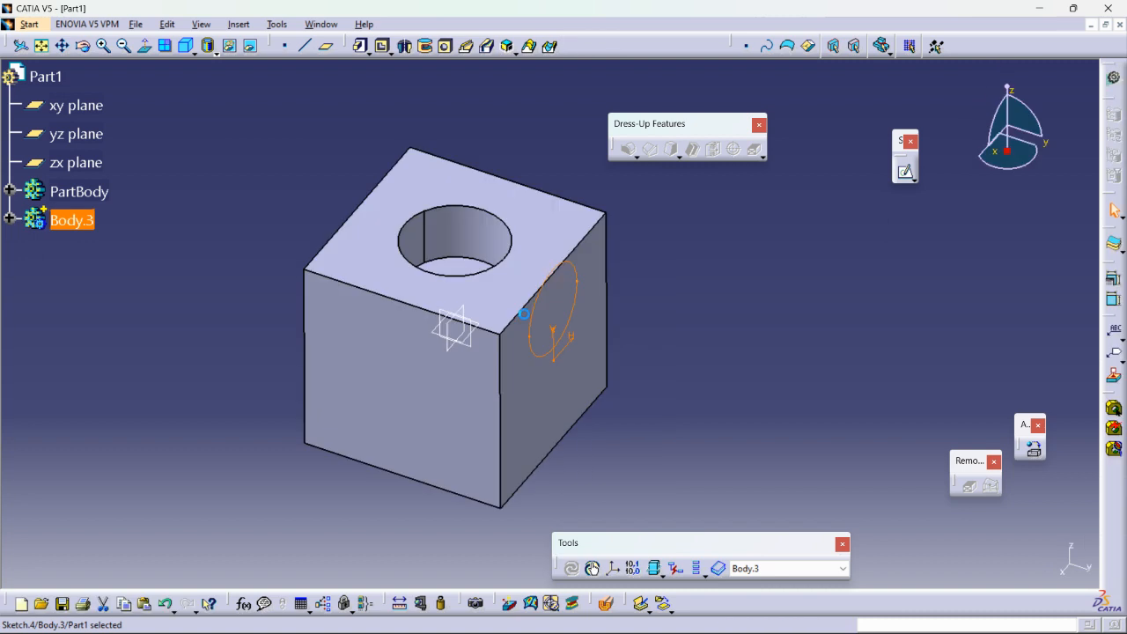
# Pad the circle in Body.3 with a 132 mm first limit through the block, extending the opposite limit slightly beyond the sketched face.
pyautogui.middleClick(526, 287)
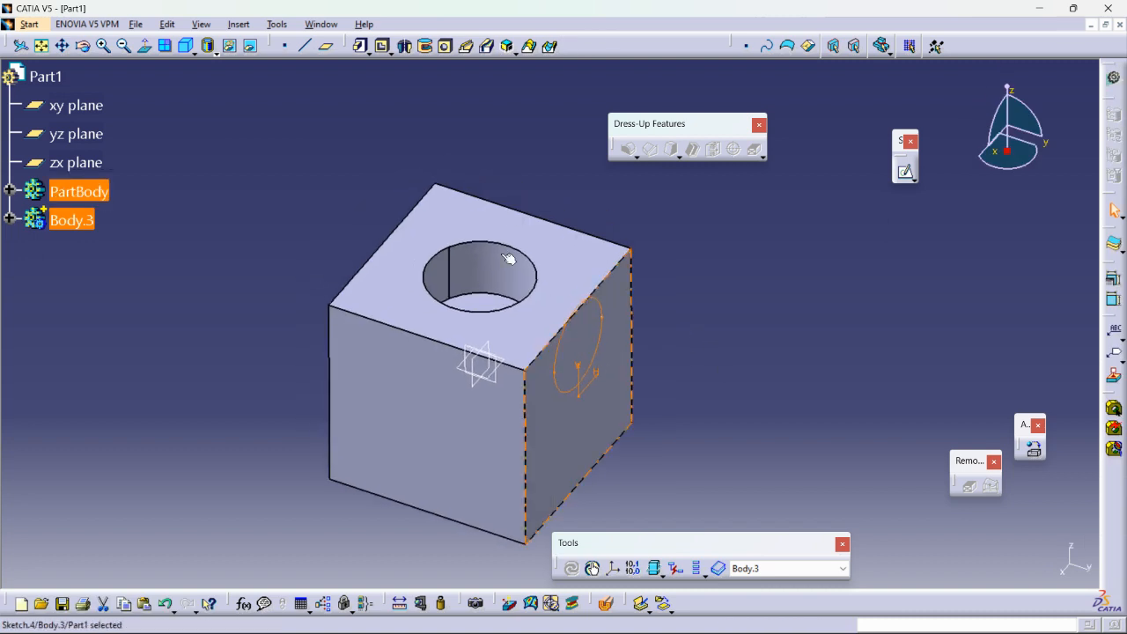
pyautogui.click(360, 46)
pyautogui.moveTo(606, 363); pyautogui.dragTo(675, 396, button='middle')
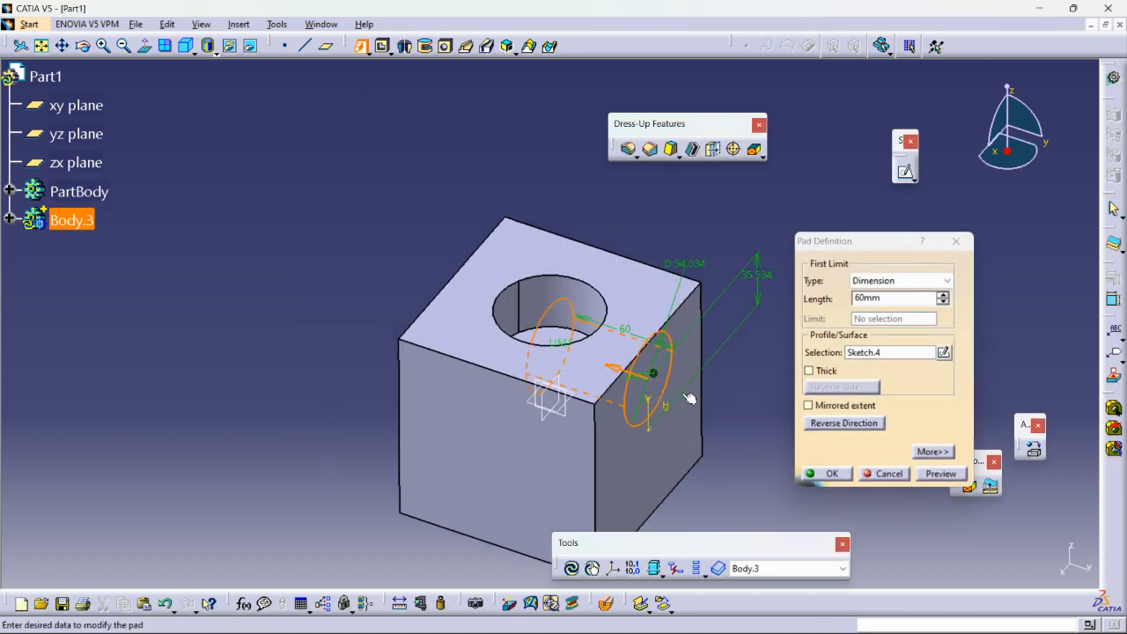
pyautogui.moveTo(558, 348); pyautogui.dragTo(441, 304)
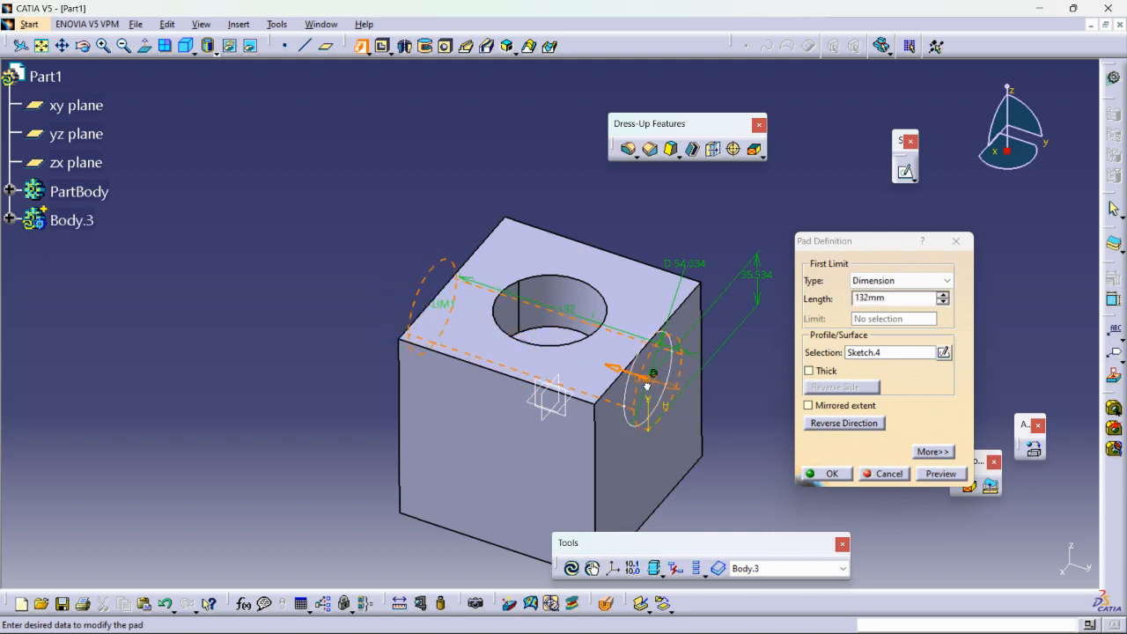
pyautogui.moveTo(425, 309); pyautogui.dragTo(486, 317, button='middle')
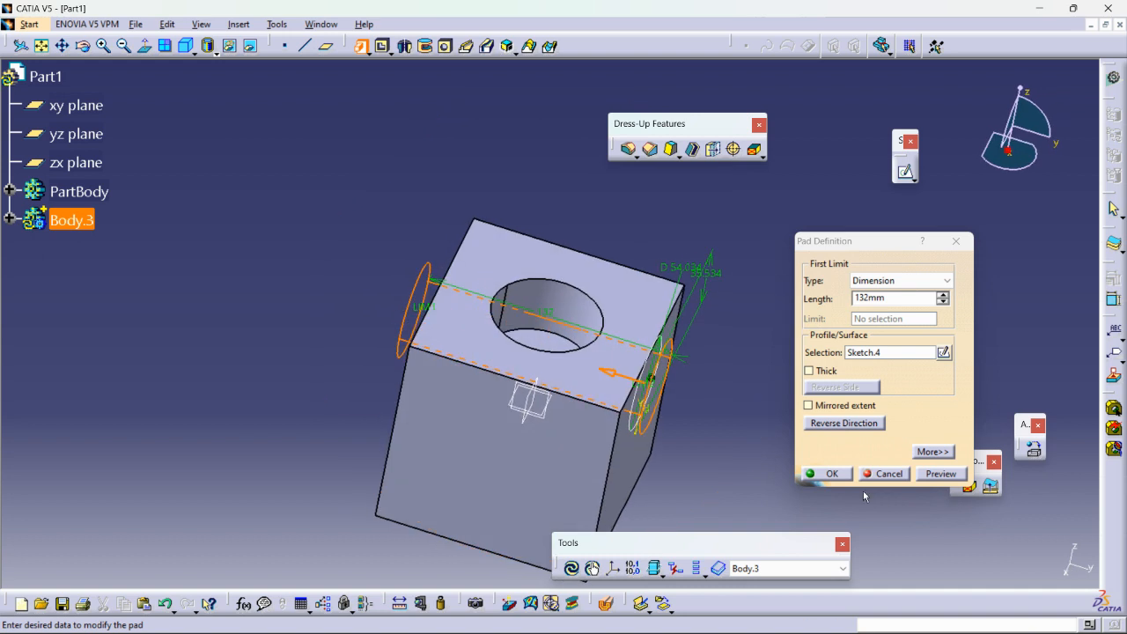
pyautogui.click(830, 474)
pyautogui.moveTo(737, 390); pyautogui.dragTo(620, 378, button='middle')
pyautogui.moveTo(361, 254)
pyautogui.mouseDown(button='middle')
pyautogui.moveTo(373, 226)
pyautogui.moveTo(366, 244)
pyautogui.mouseUp(button='middle')
pyautogui.click(239, 24)
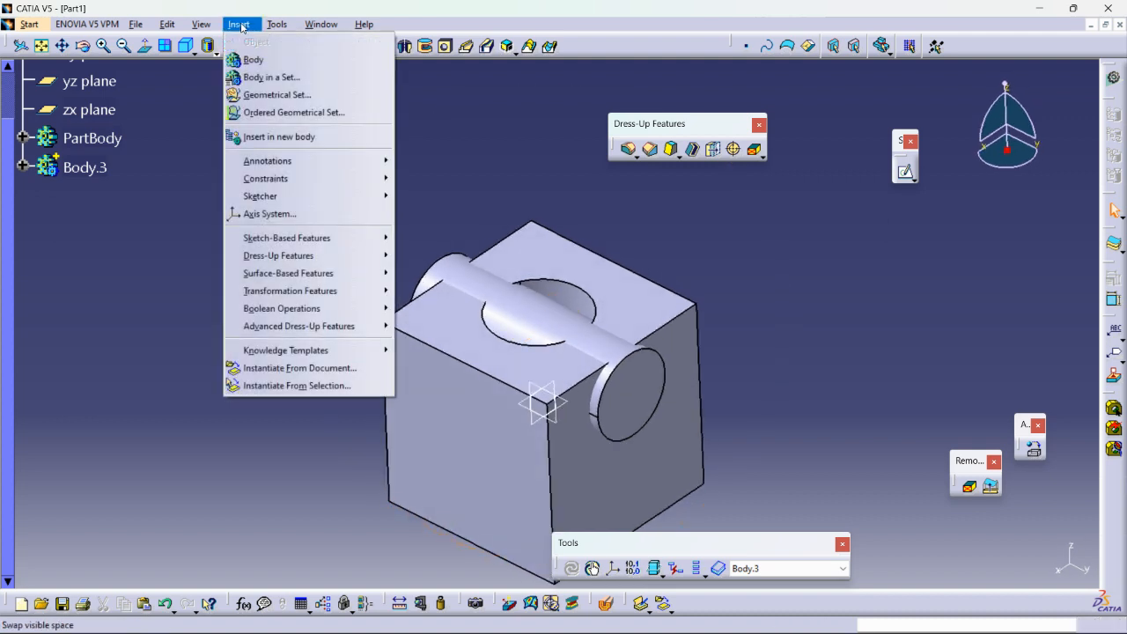
pyautogui.moveTo(299, 311)
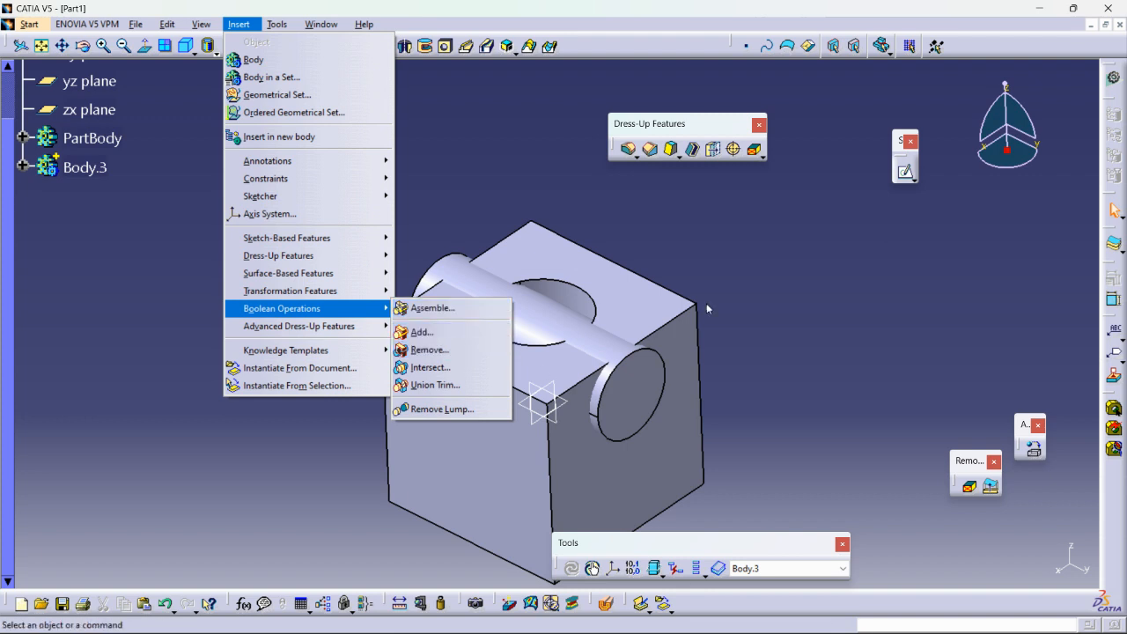
pyautogui.click(589, 274)
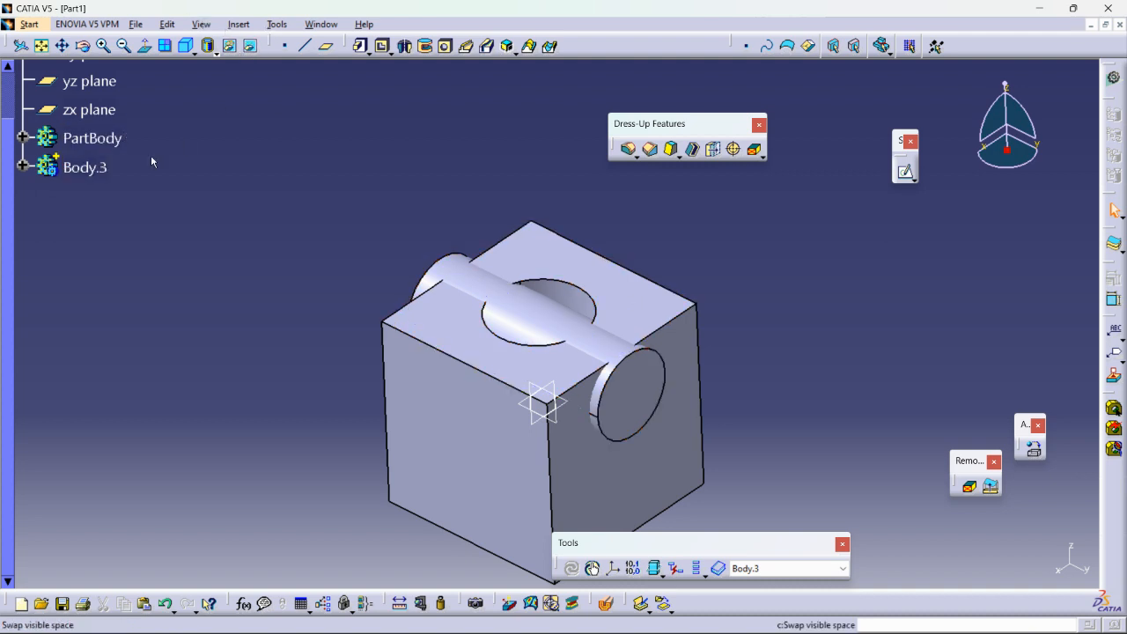
# Subtract Body.3 from PartBody after Groove.1 with the Remove Boolean operation and inspect the resulting cut.
pyautogui.click(239, 24)
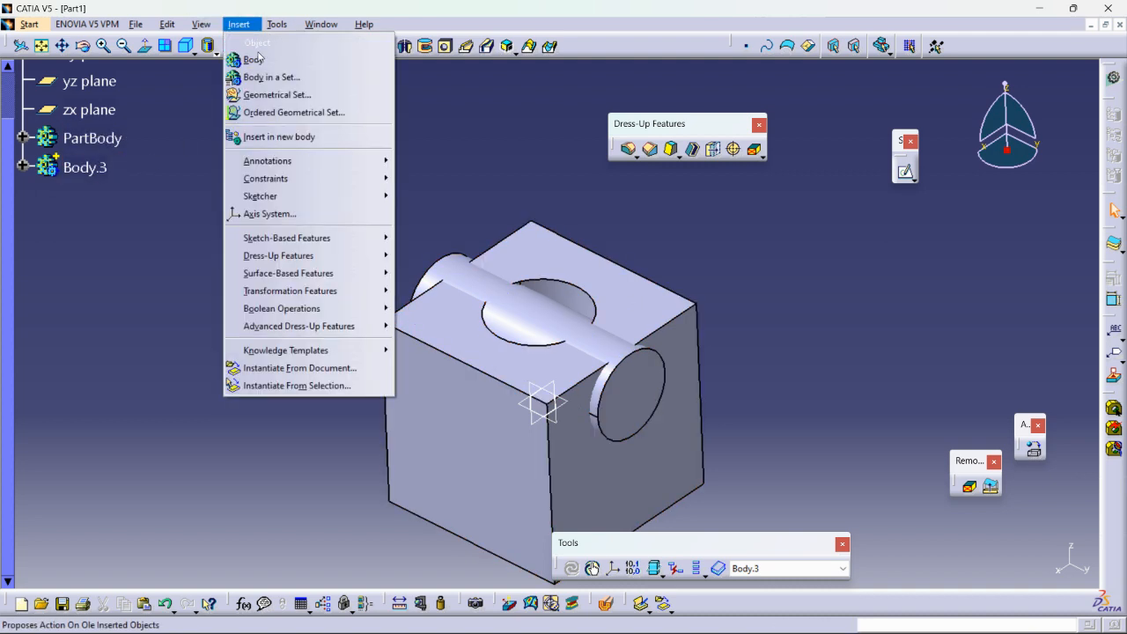
pyautogui.moveTo(334, 308)
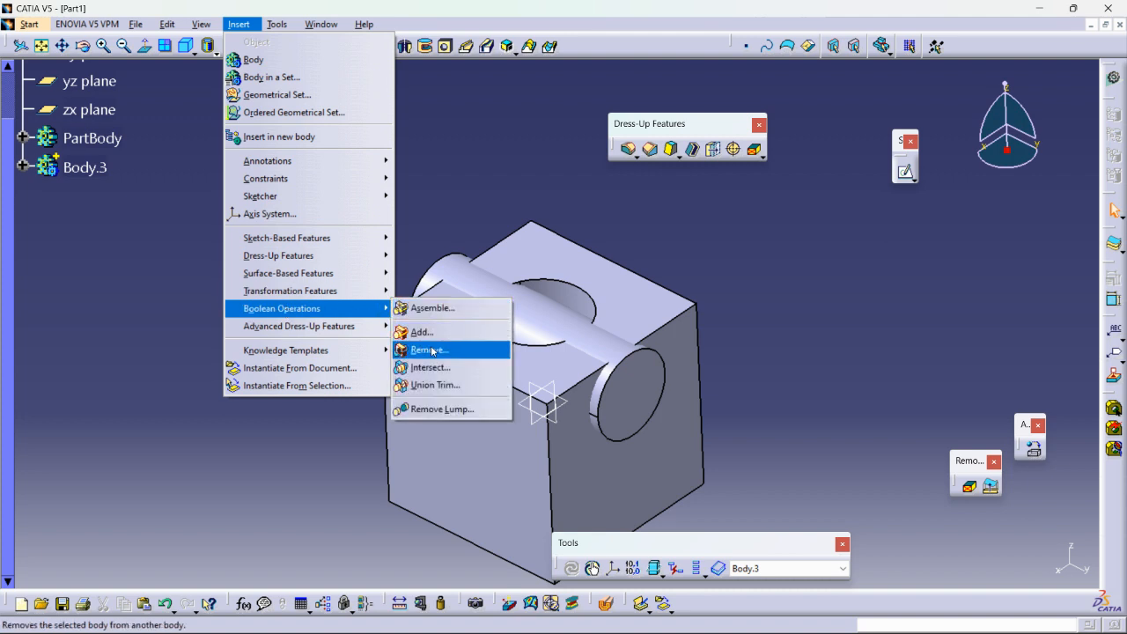
pyautogui.click(438, 343)
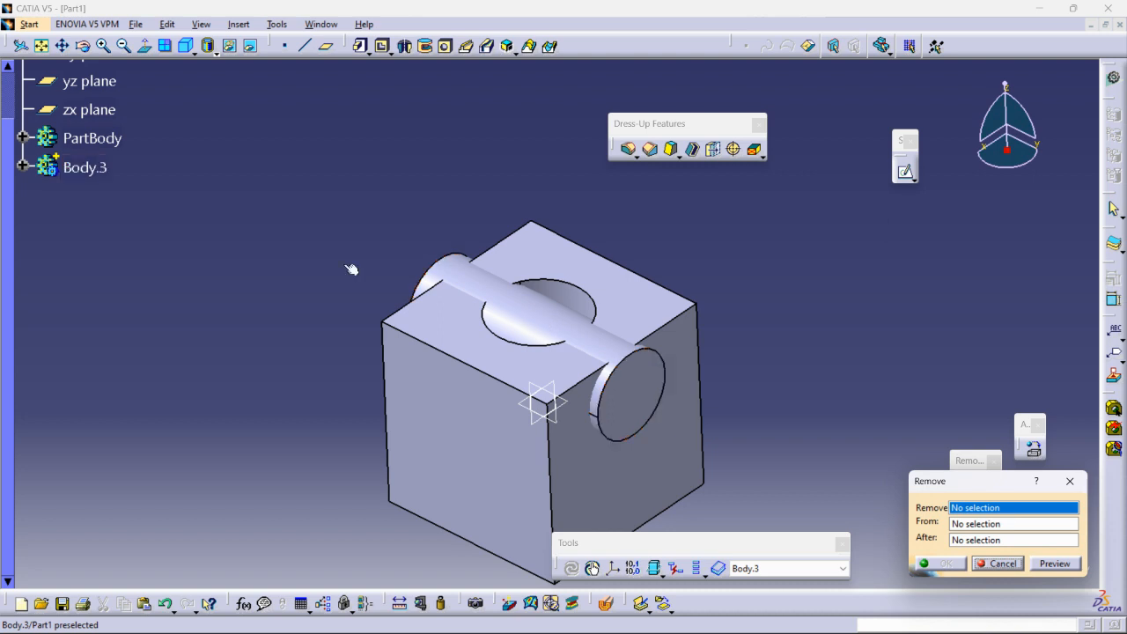
pyautogui.click(84, 168)
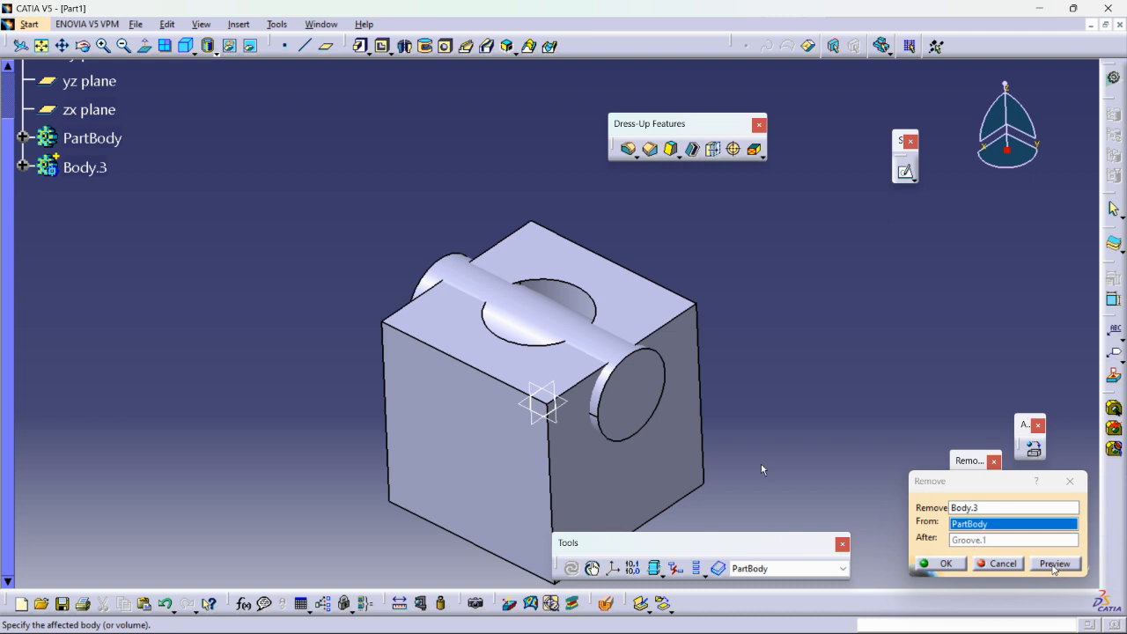
pyautogui.click(958, 566)
pyautogui.moveTo(745, 322); pyautogui.dragTo(616, 324, button='middle')
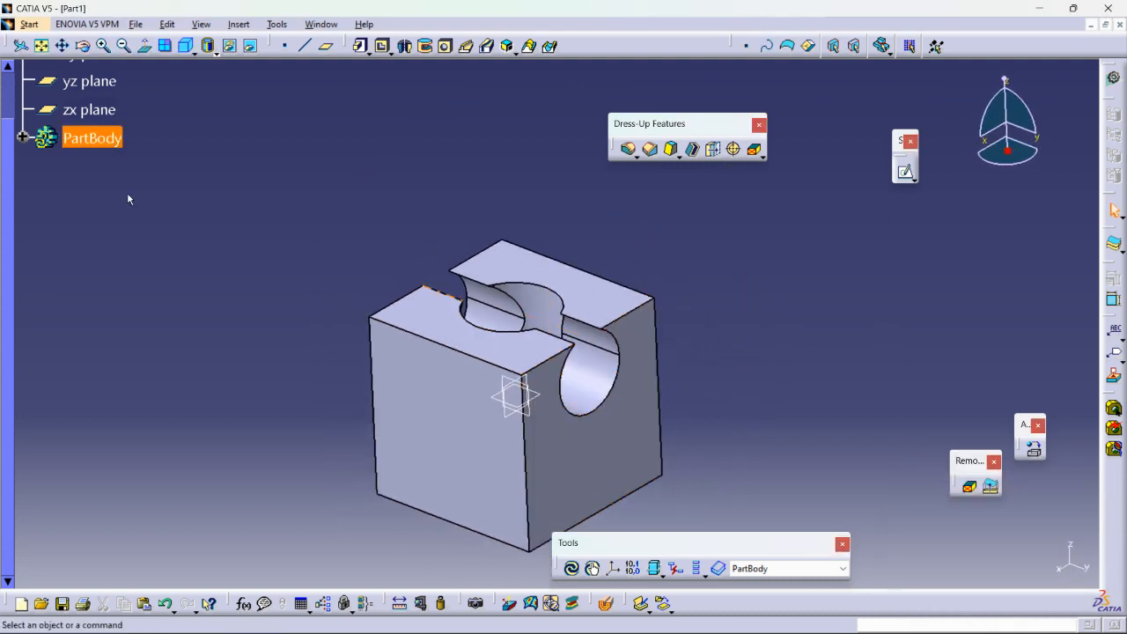
# Delete the Remove.1 operation from PartBody while keeping Body.3 as a separate body.
pyautogui.click(23, 138)
pyautogui.rightClick(117, 368)
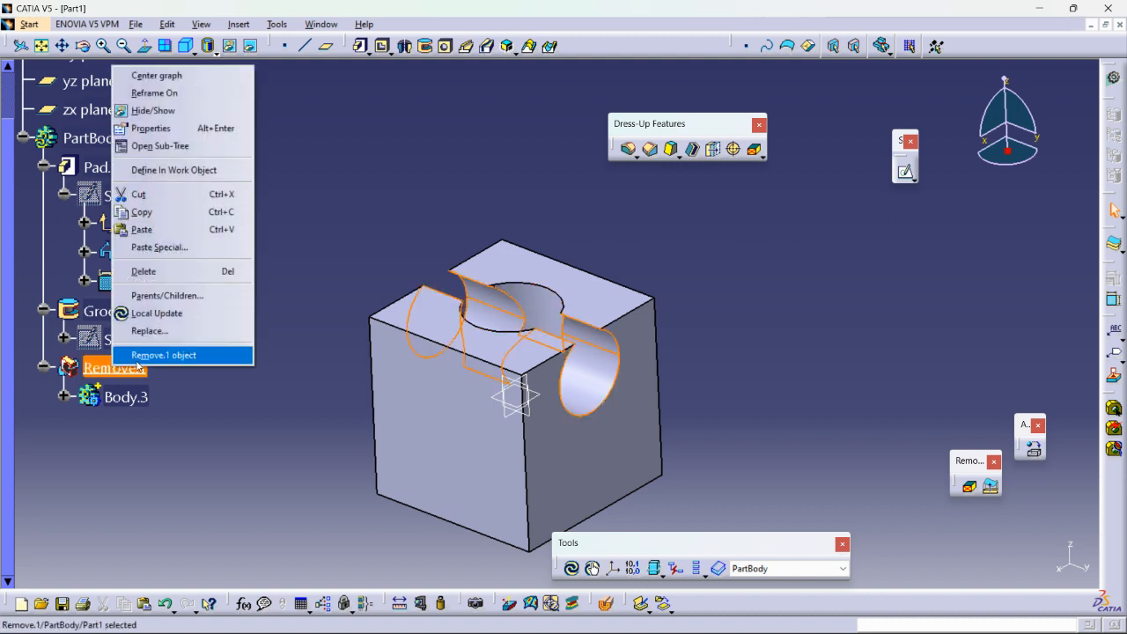
pyautogui.click(146, 272)
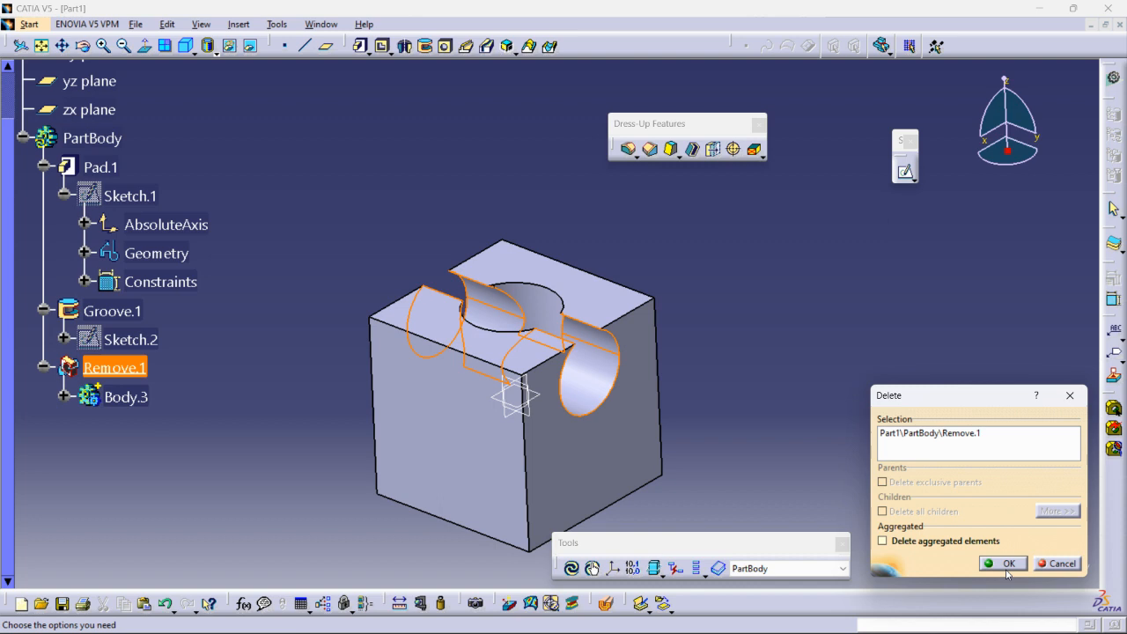
pyautogui.click(1001, 564)
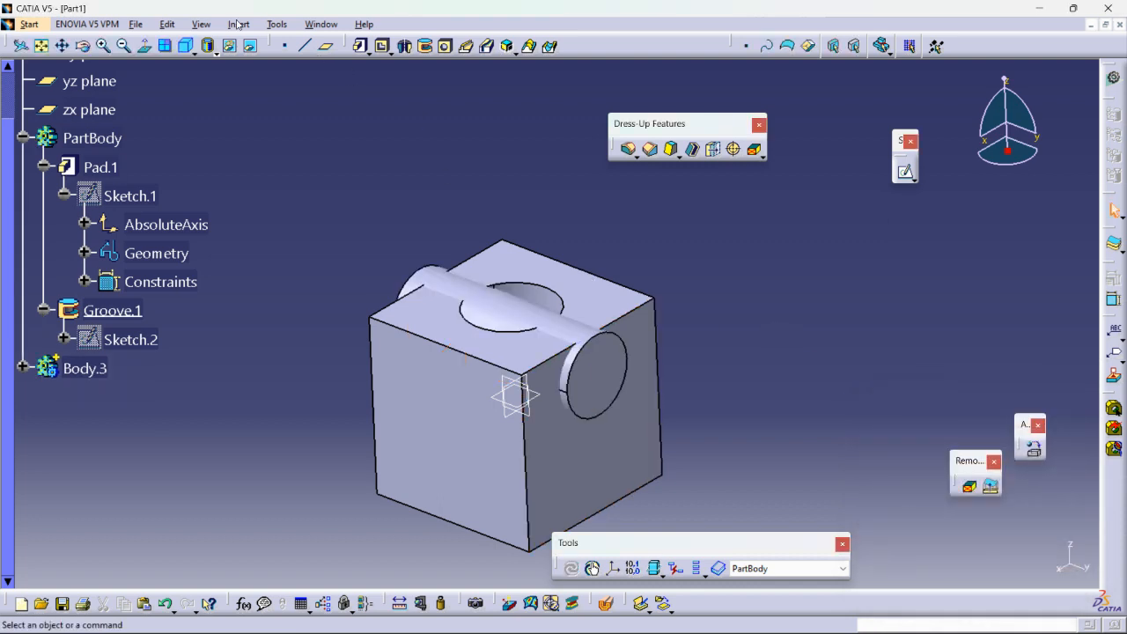
# Preview the Boolean Intersect of Body.3 with PartBody after Groove.1, and cancel the operation.
pyautogui.click(238, 24)
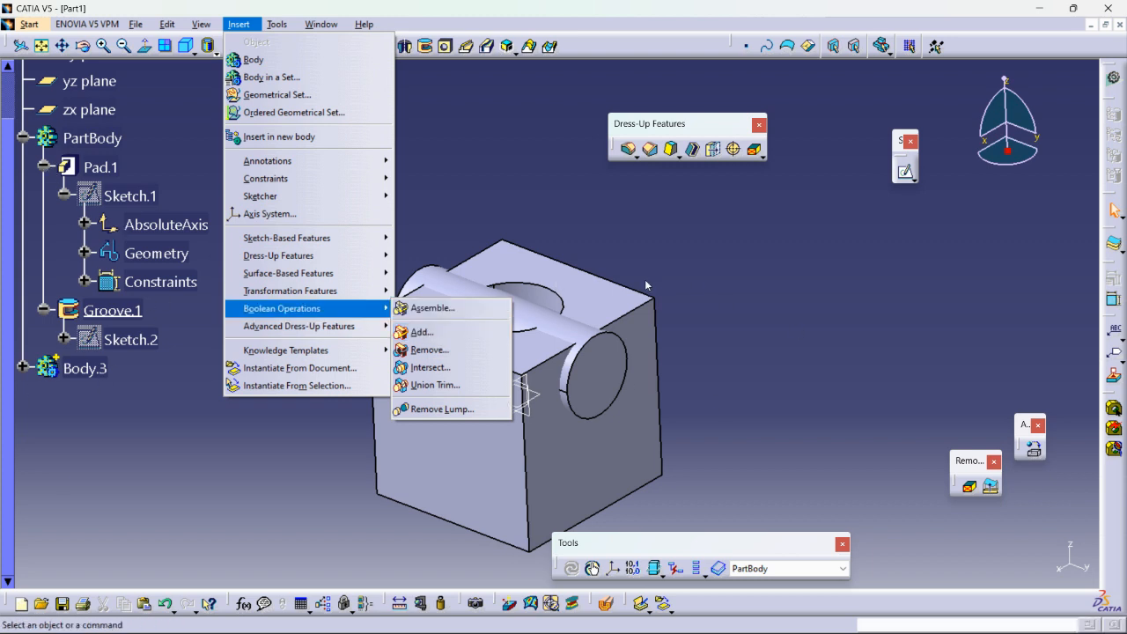
pyautogui.click(431, 367)
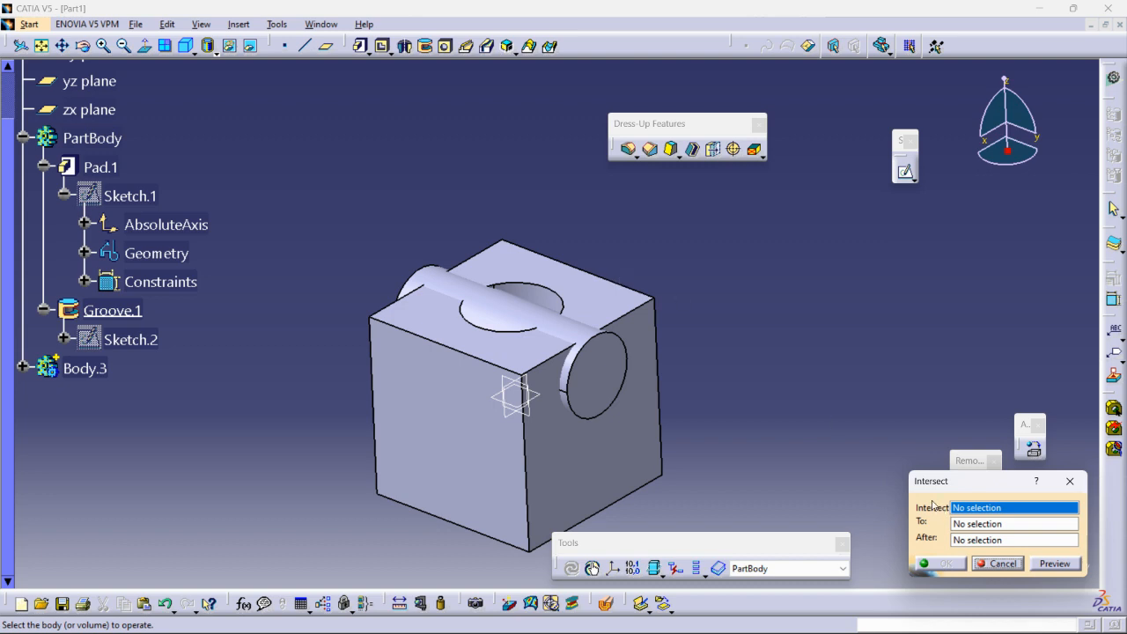
pyautogui.keyDown('ctrl'); pyautogui.moveTo(636, 340); pyautogui.dragTo(623, 154, button='middle'); pyautogui.keyUp('ctrl')
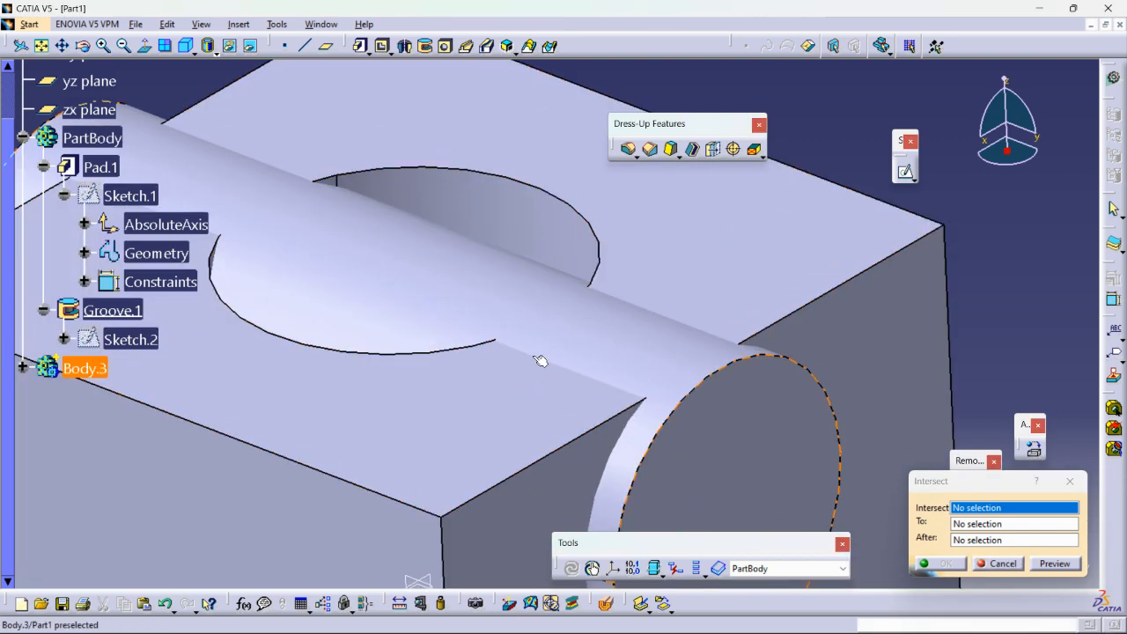
pyautogui.moveTo(653, 319); pyautogui.dragTo(384, 315, button='middle')
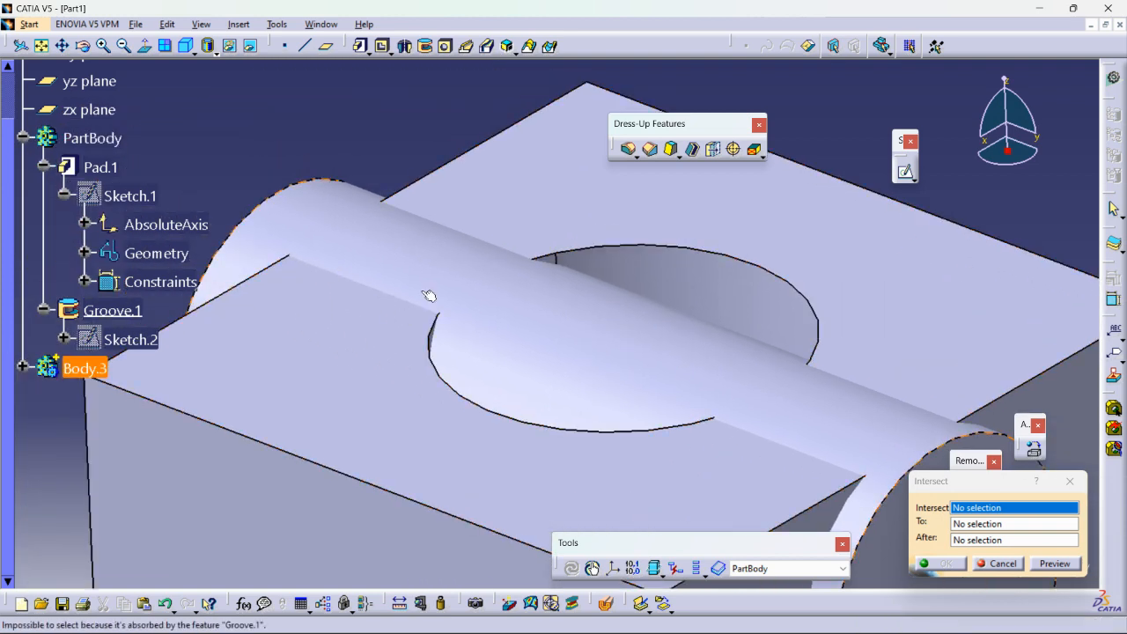
pyautogui.keyDown('ctrl'); pyautogui.moveTo(478, 267); pyautogui.dragTo(586, 305, button='middle'); pyautogui.keyUp('ctrl')
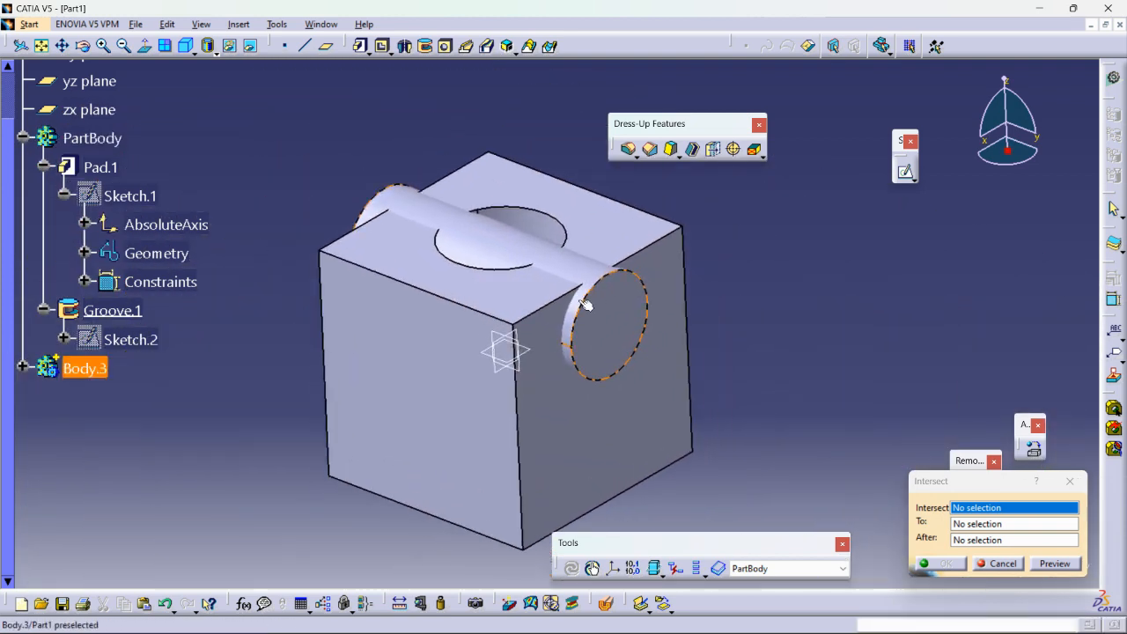
pyautogui.click(489, 241)
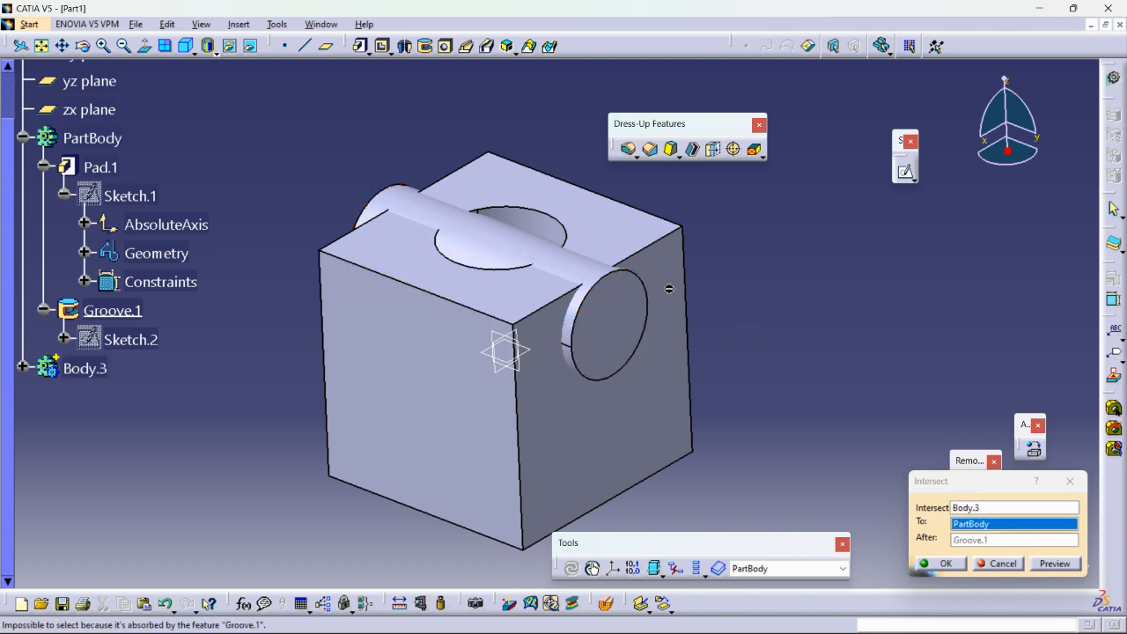
pyautogui.click(1049, 562)
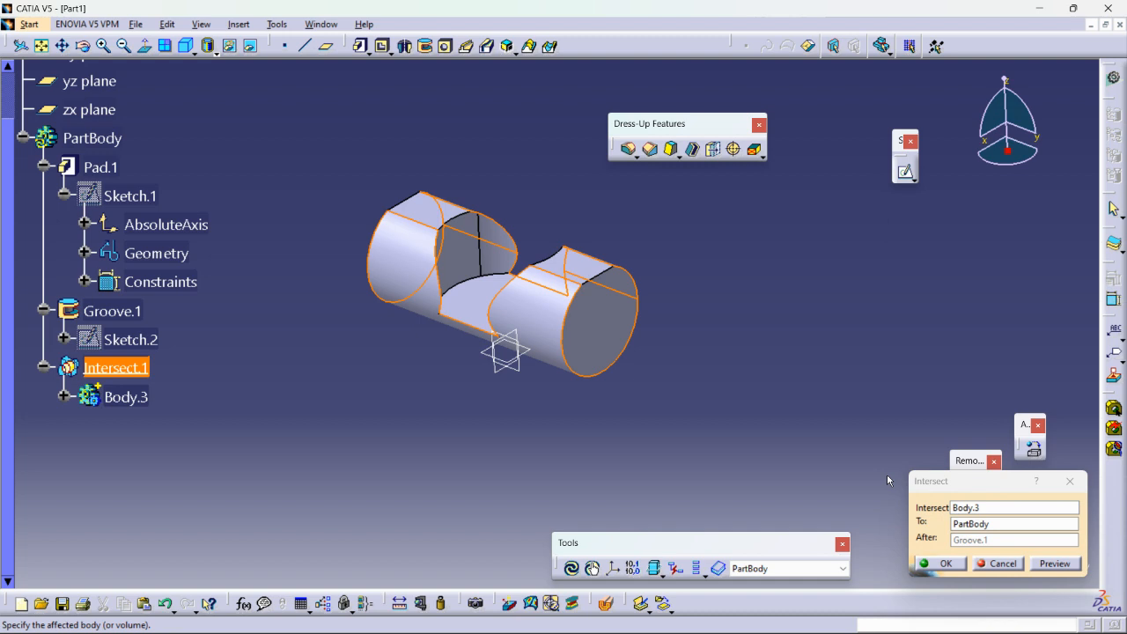
pyautogui.click(1000, 563)
pyautogui.moveTo(826, 306)
pyautogui.mouseDown(button='middle')
pyautogui.moveTo(833, 353)
pyautogui.moveTo(833, 326)
pyautogui.mouseUp(button='middle')
pyautogui.click(833, 354)
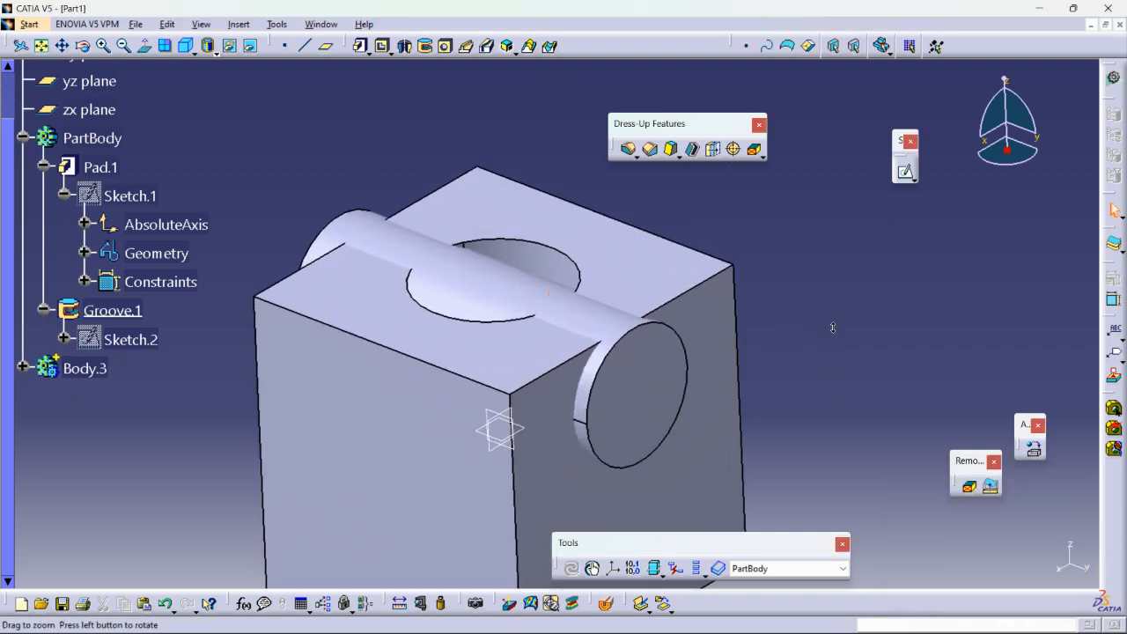
# Add Body.3 to PartBody after Groove.1 with the Add Boolean operation and inspect the merged solid.
pyautogui.click(238, 24)
pyautogui.moveTo(333, 239)
pyautogui.moveTo(331, 310)
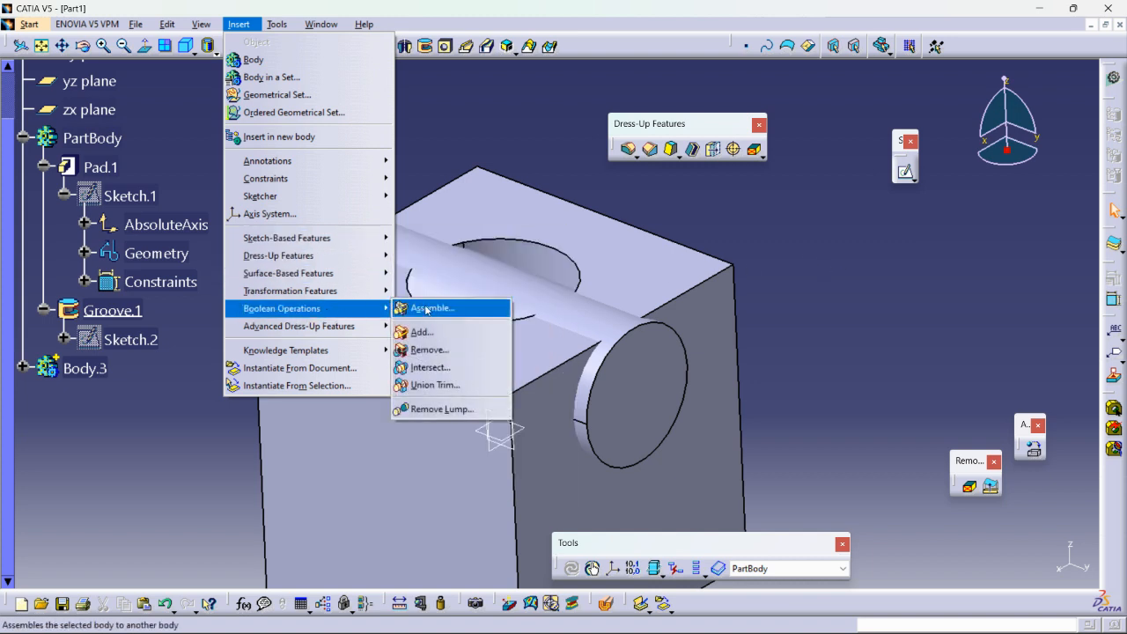
pyautogui.click(414, 332)
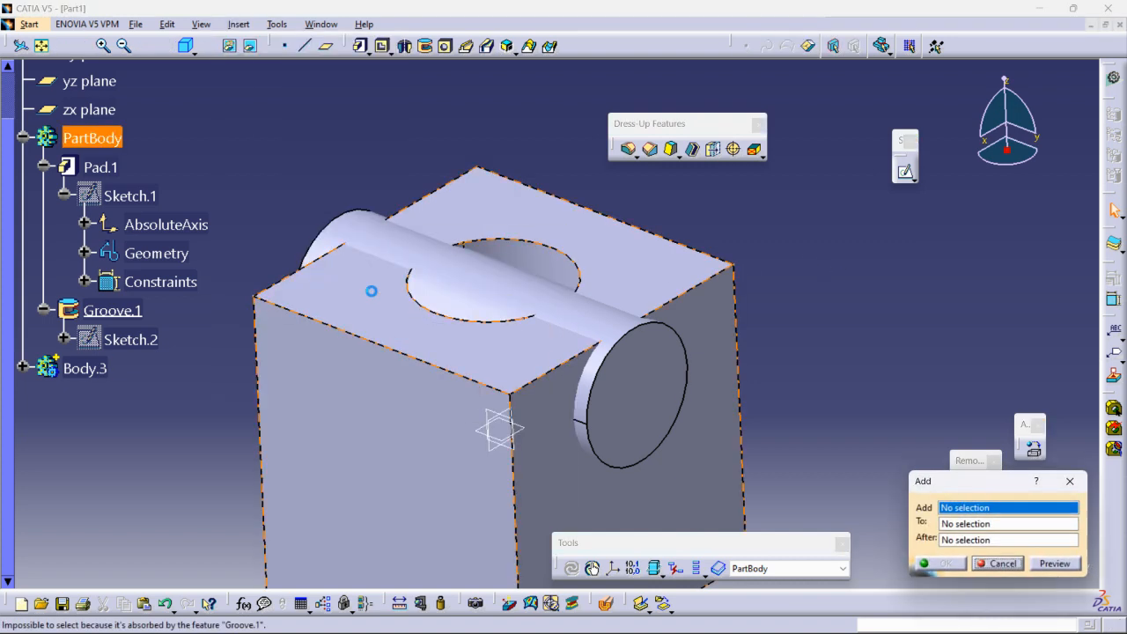
pyautogui.click(514, 283)
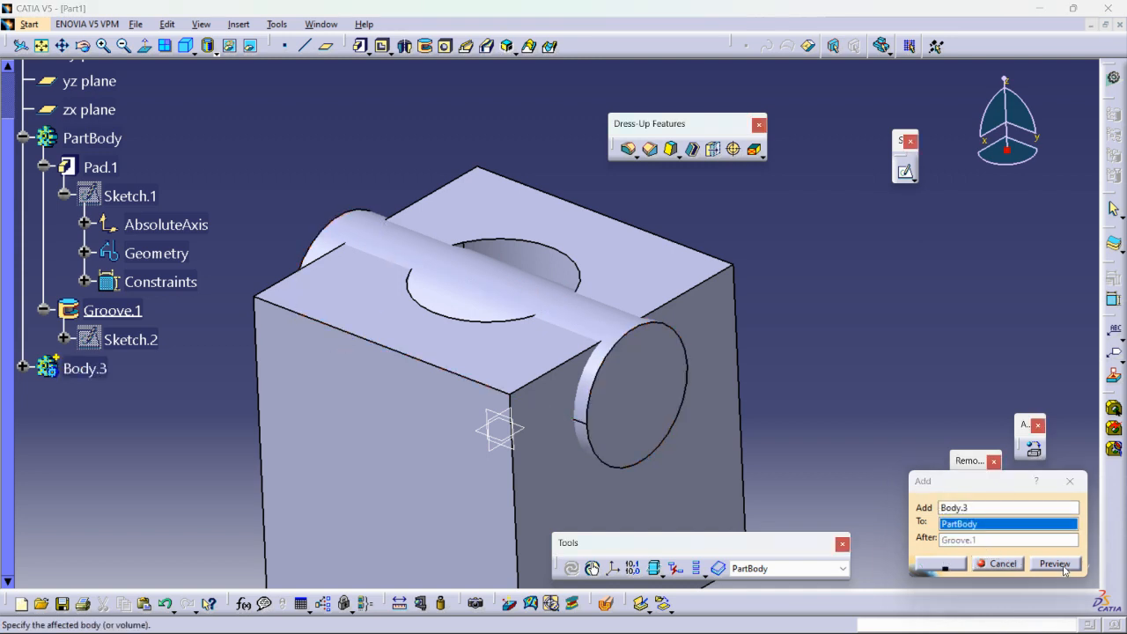
pyautogui.click(940, 563)
pyautogui.scroll(2, 559, 320)
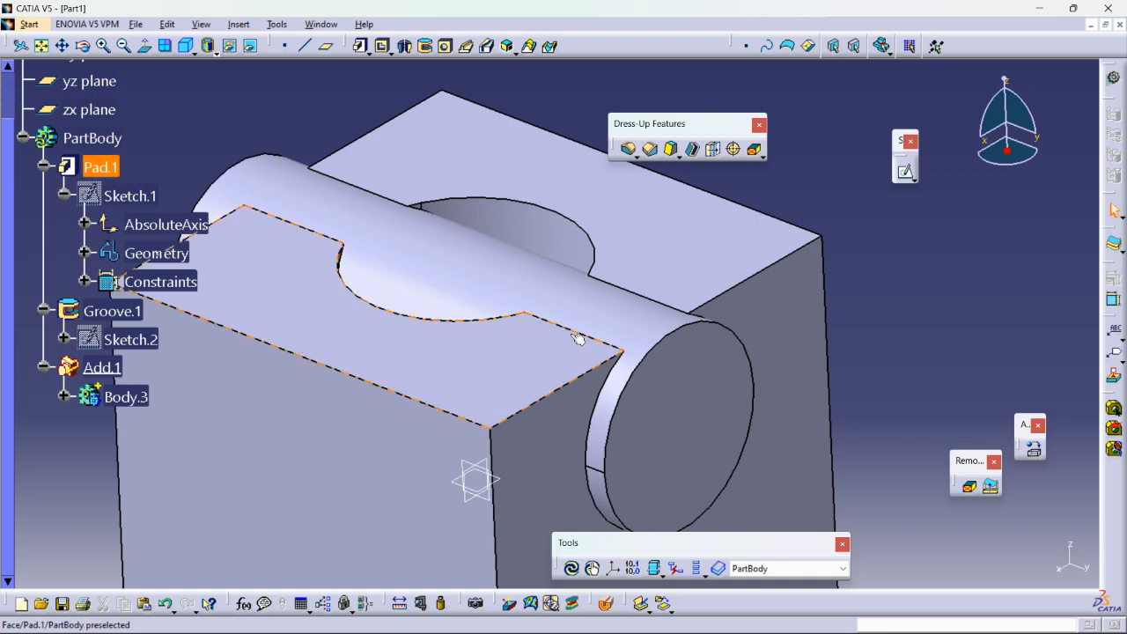
pyautogui.moveTo(584, 333)
pyautogui.mouseDown(button='middle')
pyautogui.moveTo(385, 391)
pyautogui.moveTo(582, 345)
pyautogui.mouseUp(button='middle')
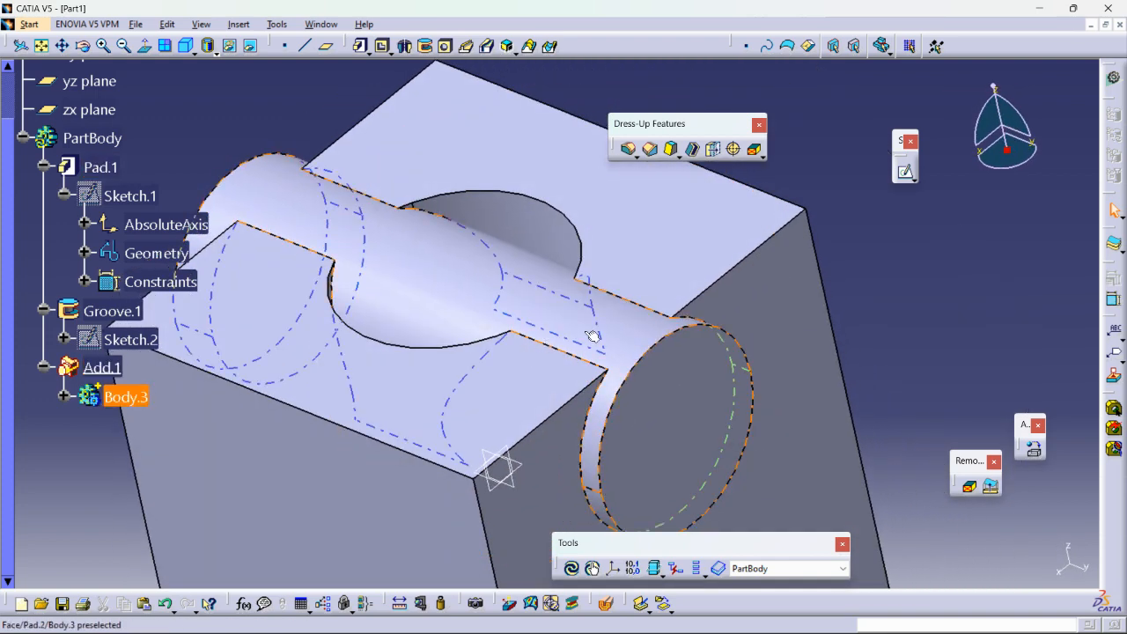
pyautogui.moveTo(644, 314); pyautogui.dragTo(528, 352, button='middle')
# Delete the Add.1 operation from PartBody without deleting its aggregated Body.3.
pyautogui.rightClick(97, 370)
pyautogui.click(132, 270)
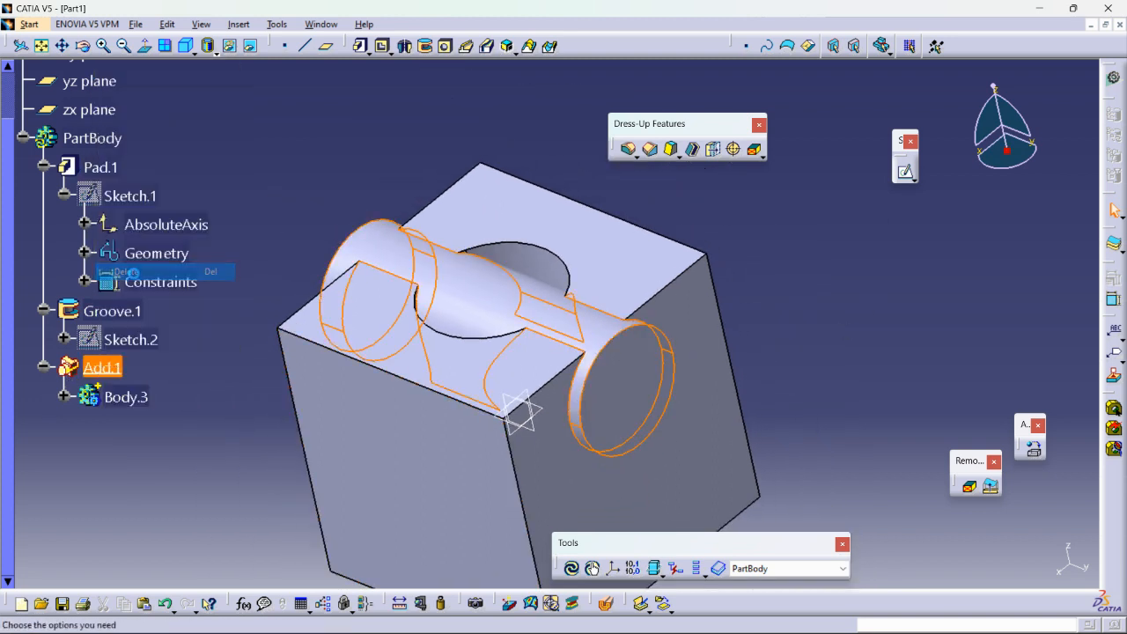
pyautogui.click(882, 539)
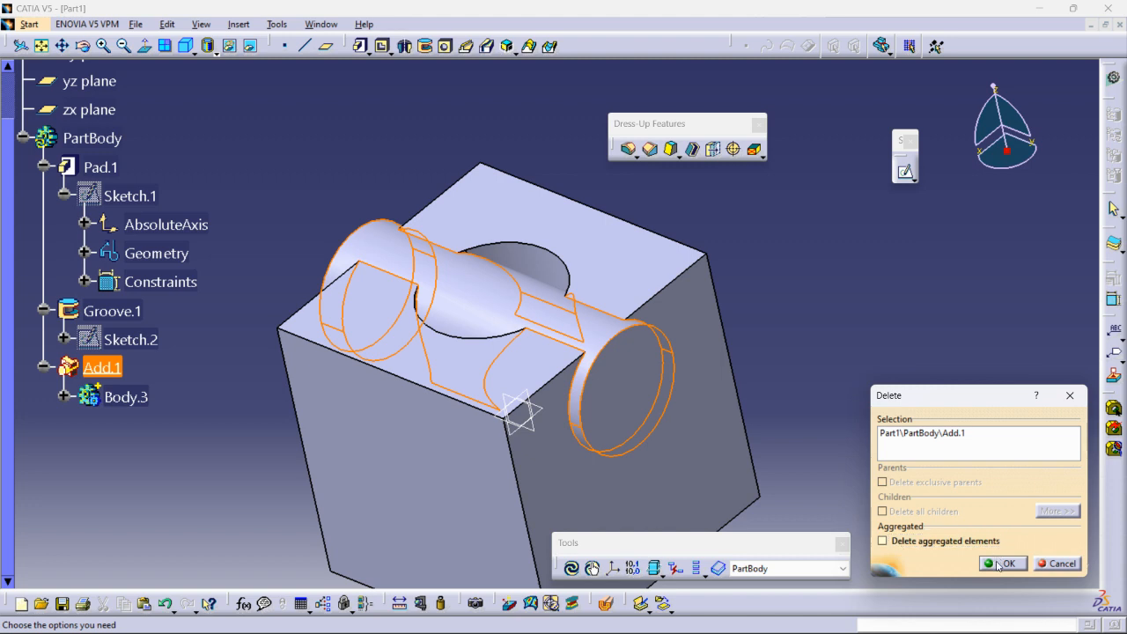
pyautogui.click(1001, 562)
# Intersect Body.3 with PartBody after Groove.1 using the Intersect Boolean operation, previewing the common volume before accepting it.
pyautogui.click(238, 24)
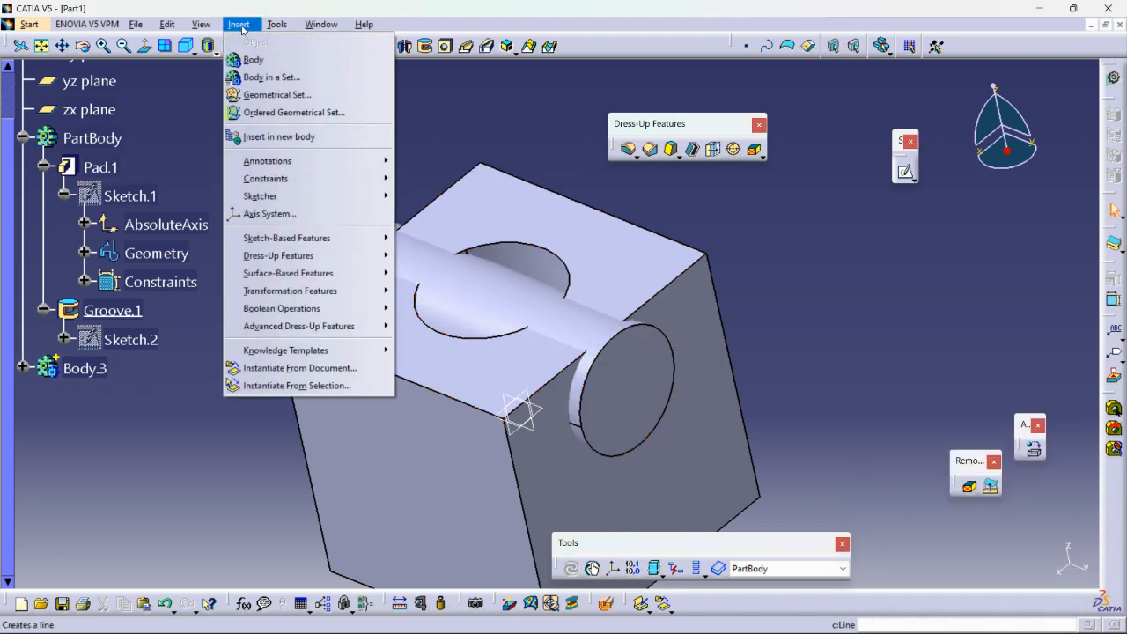
pyautogui.moveTo(288, 308)
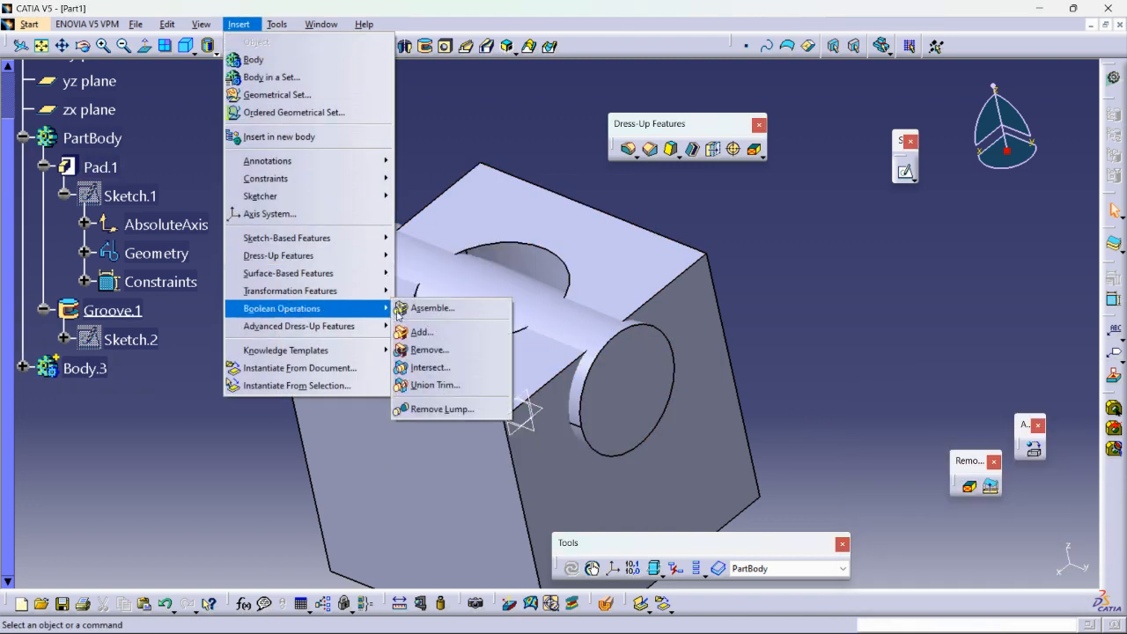
pyautogui.click(430, 367)
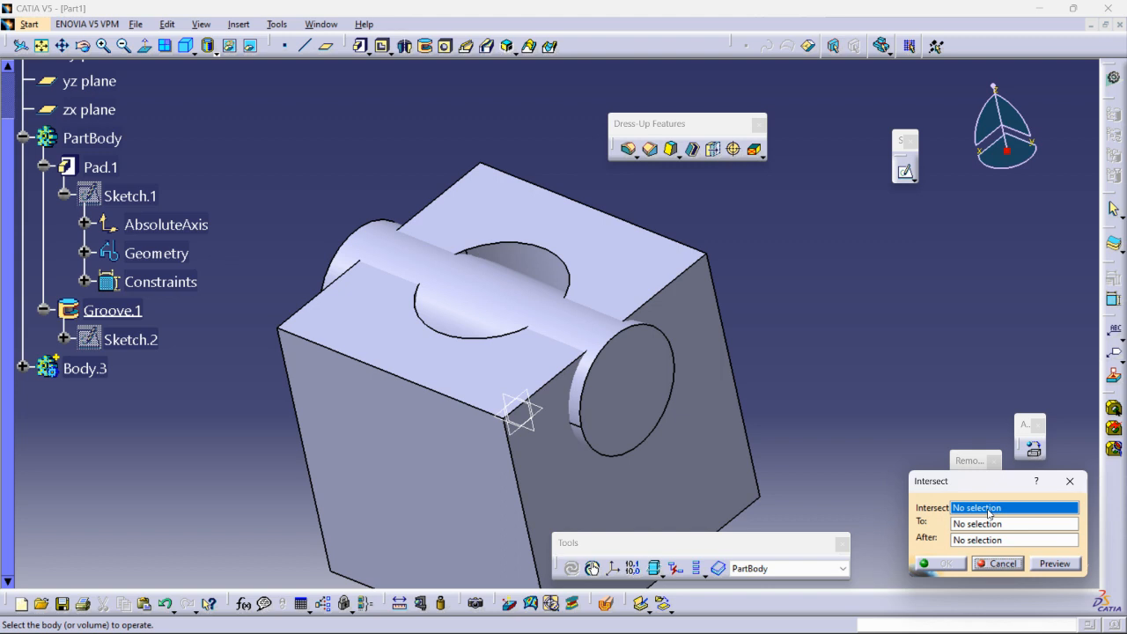
pyautogui.click(491, 296)
pyautogui.click(1054, 564)
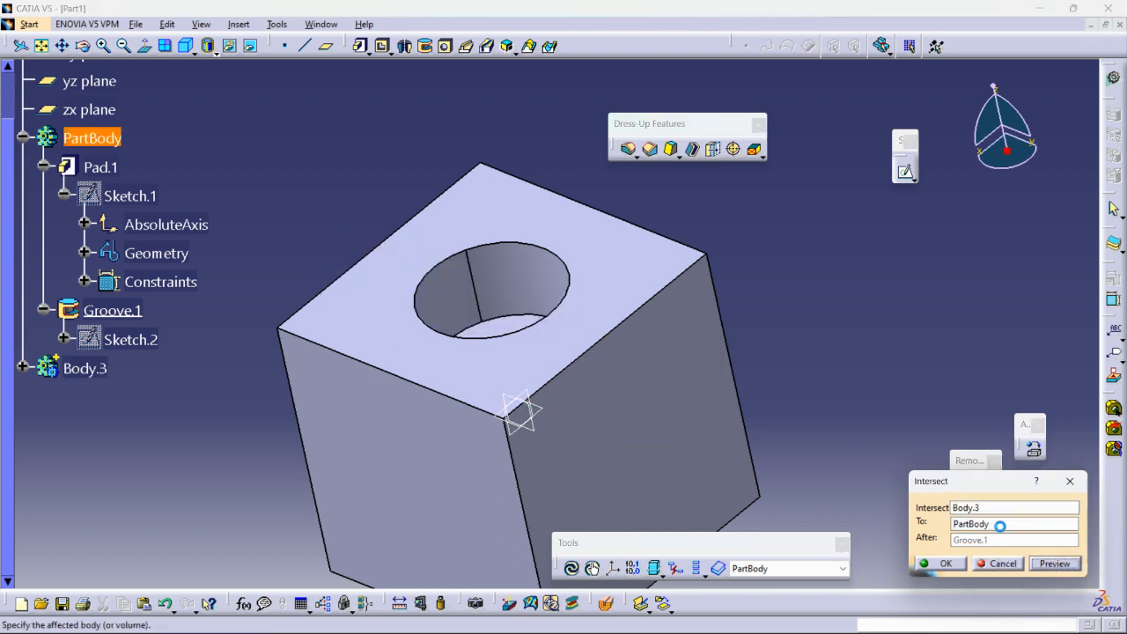
pyautogui.moveTo(647, 336); pyautogui.dragTo(591, 283, button='middle')
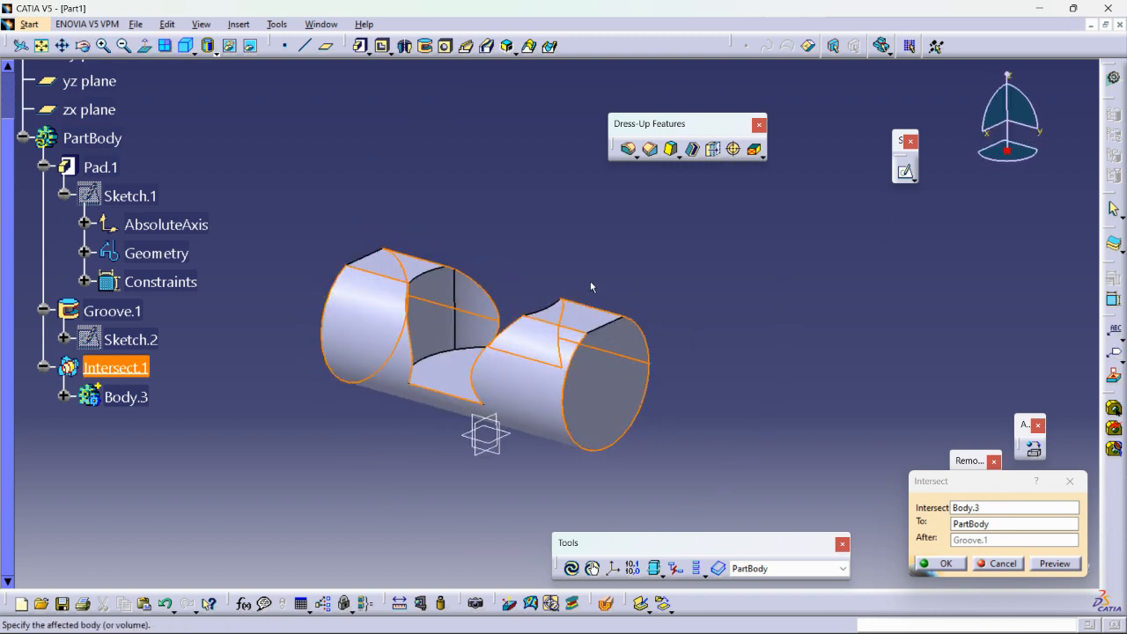
pyautogui.click(940, 564)
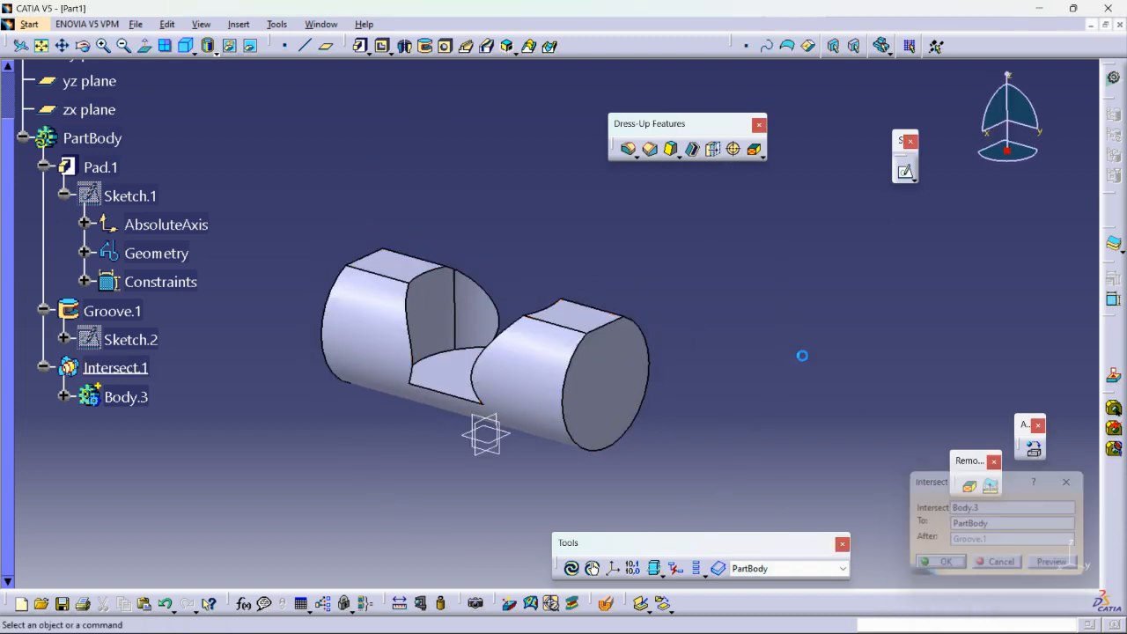
# Delete the Intersect.1 operation from PartBody, keeping Body.3 as a separate body.
pyautogui.rightClick(132, 368)
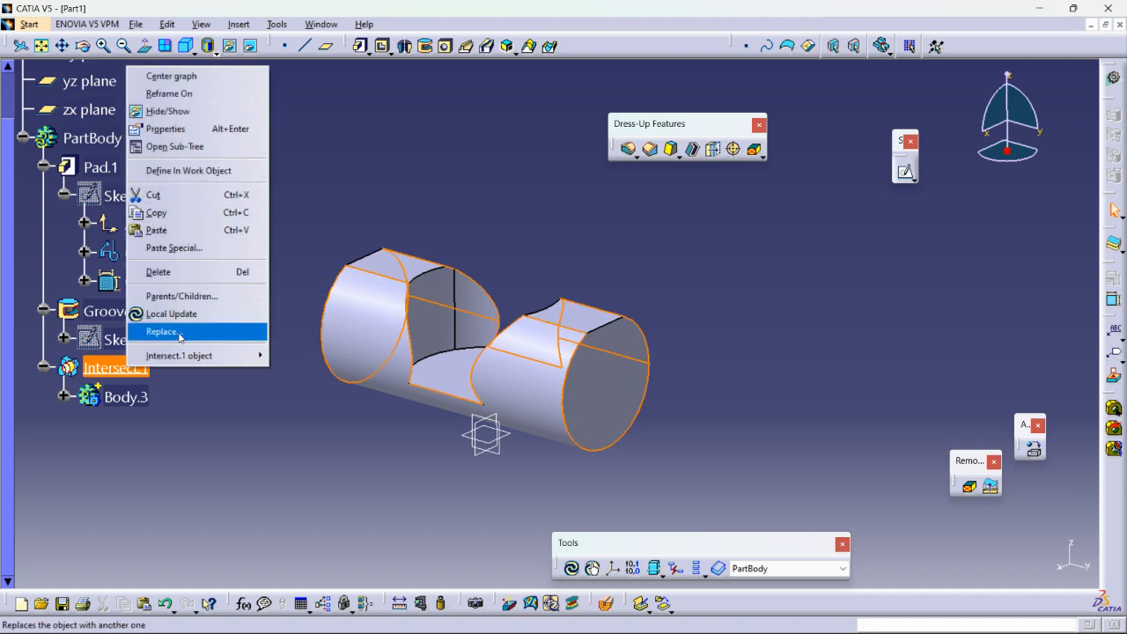
pyautogui.click(165, 274)
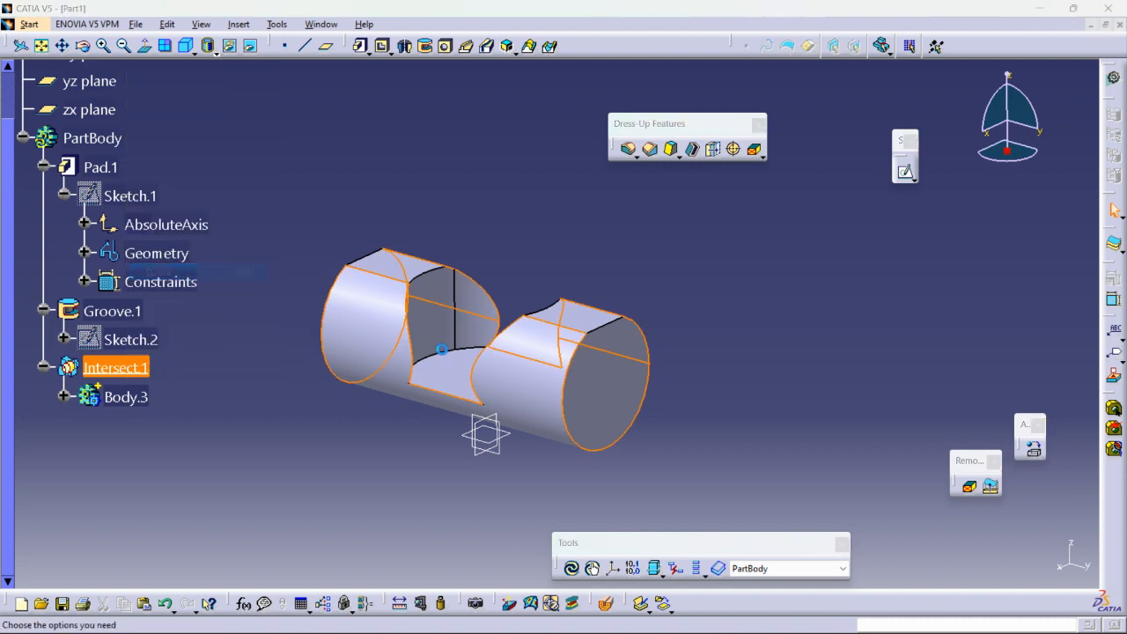
pyautogui.click(1003, 564)
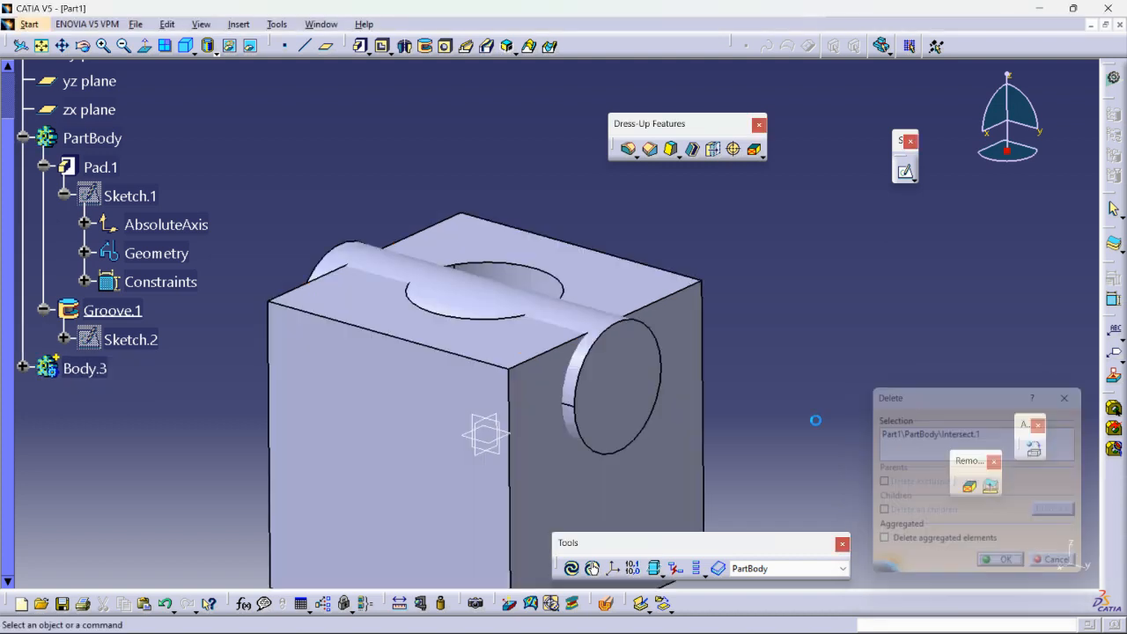
# Apply a Union Trim to Body.3 against PartBody after Groove.1.
pyautogui.moveTo(763, 306); pyautogui.dragTo(800, 352, button='middle')
pyautogui.moveTo(705, 352)
pyautogui.mouseDown(button='middle')
pyautogui.moveTo(674, 364)
pyautogui.moveTo(681, 381)
pyautogui.moveTo(677, 347)
pyautogui.moveTo(579, 432)
pyautogui.moveTo(593, 438)
pyautogui.moveTo(708, 351)
pyautogui.mouseUp(button='middle')
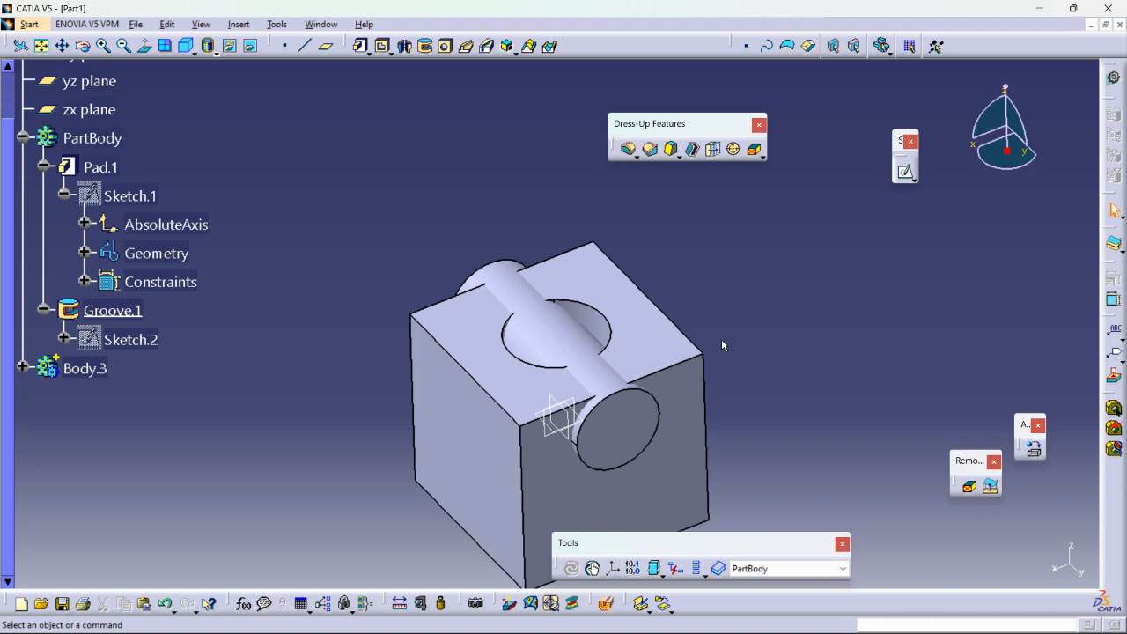
pyautogui.moveTo(642, 377); pyautogui.dragTo(598, 303, button='middle')
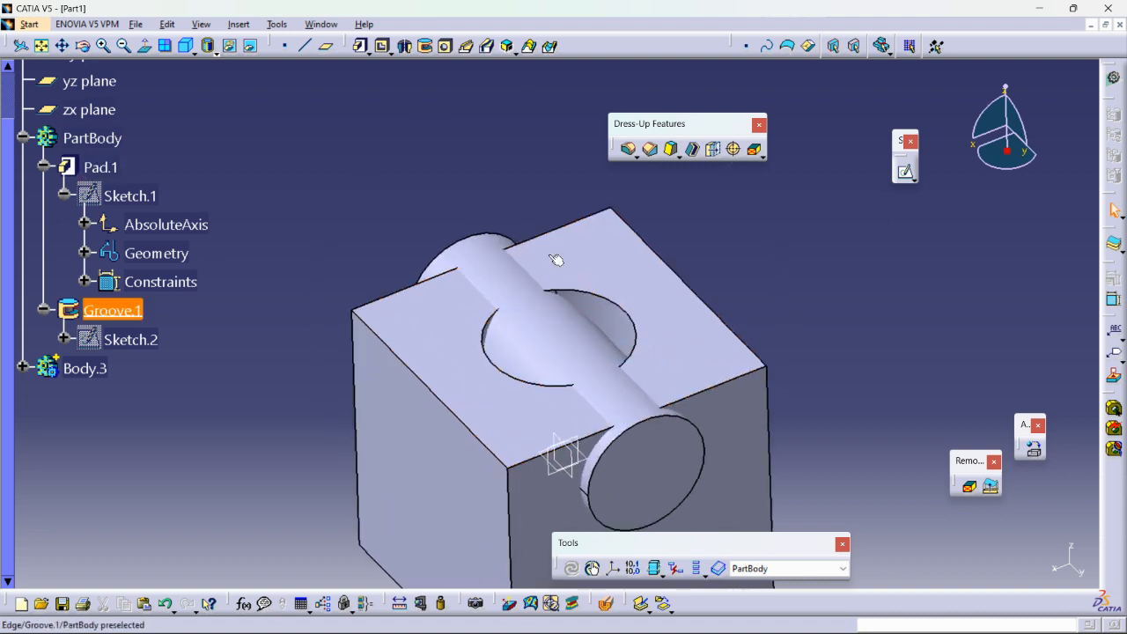
pyautogui.click(239, 24)
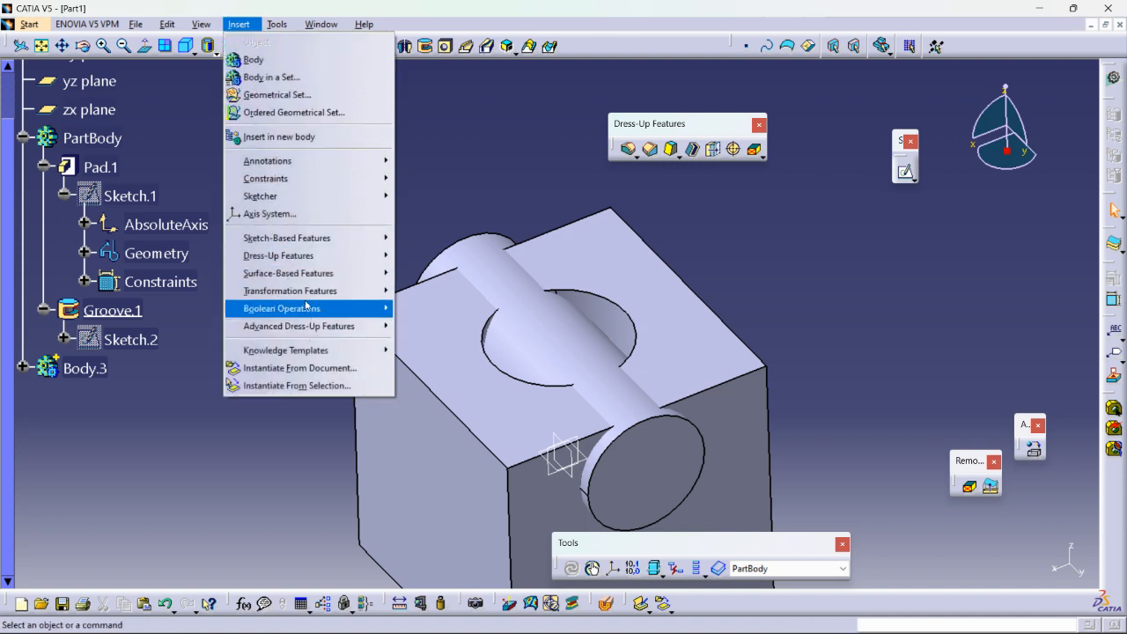
pyautogui.moveTo(308, 308)
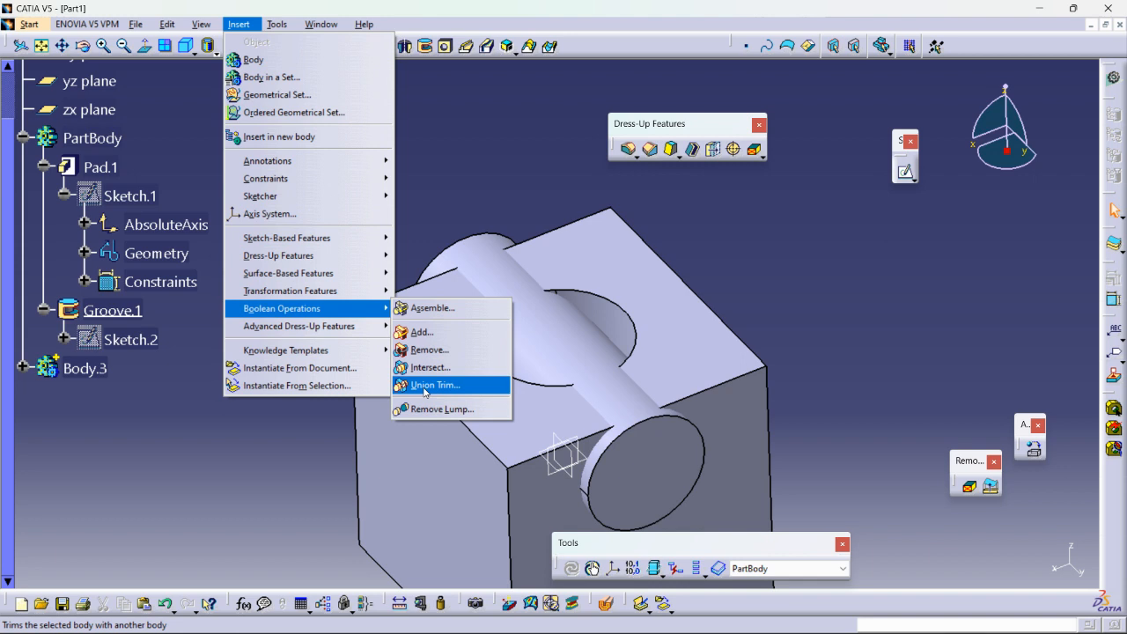
pyautogui.click(426, 388)
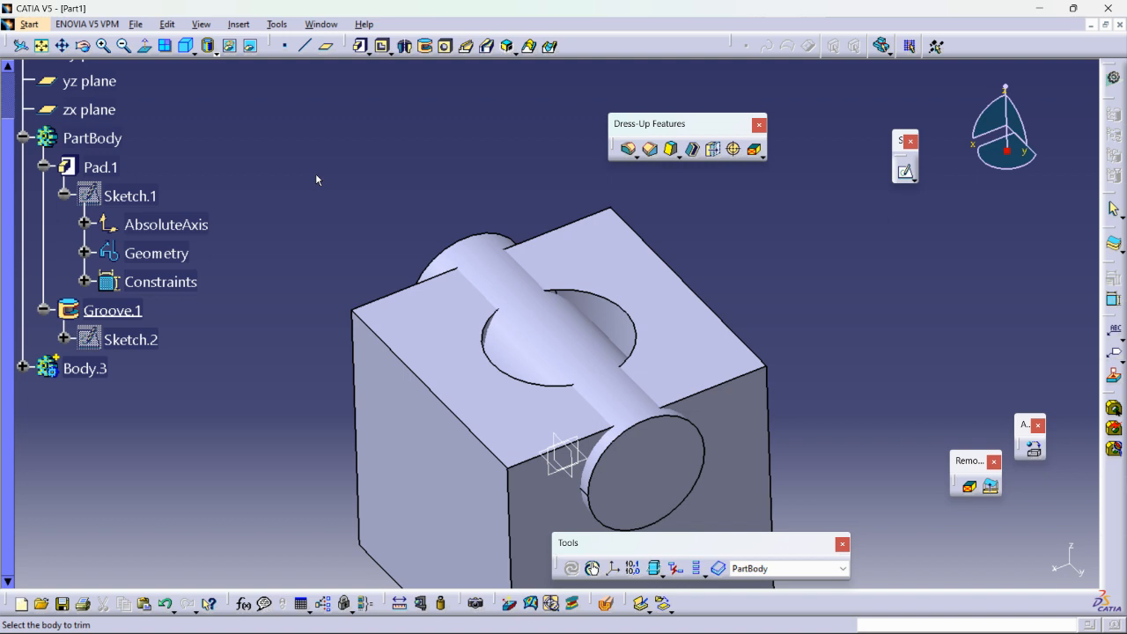
pyautogui.click(565, 339)
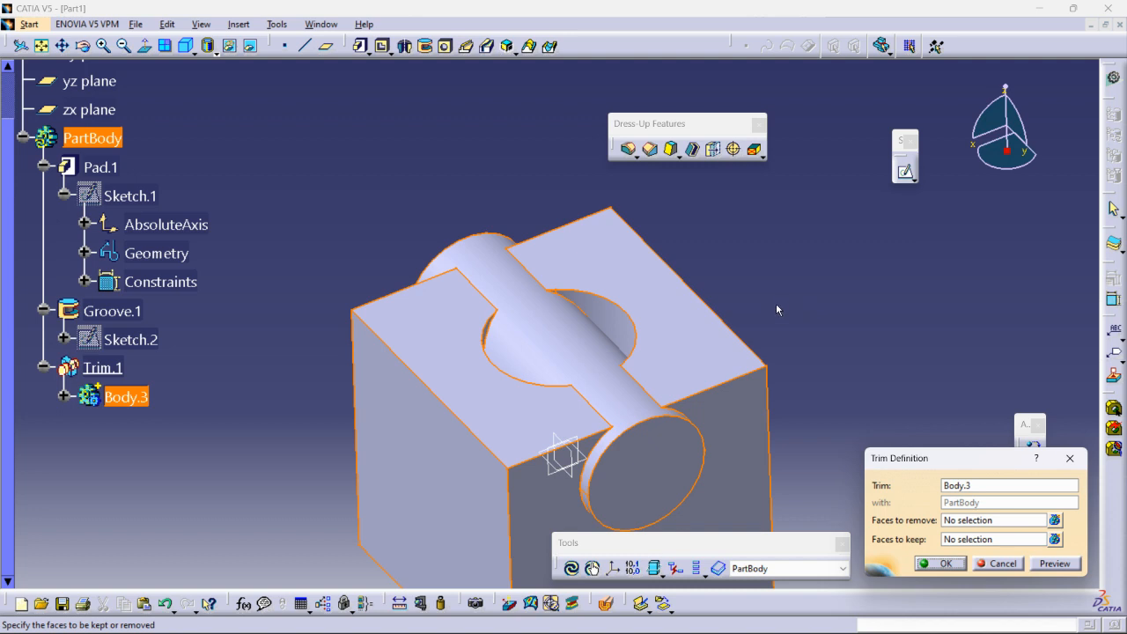
# Set the block's side face around the cylinder's end as the Union Trim face to remove, preview the trim and accept it.
pyautogui.moveTo(687, 226); pyautogui.dragTo(715, 242, button='middle')
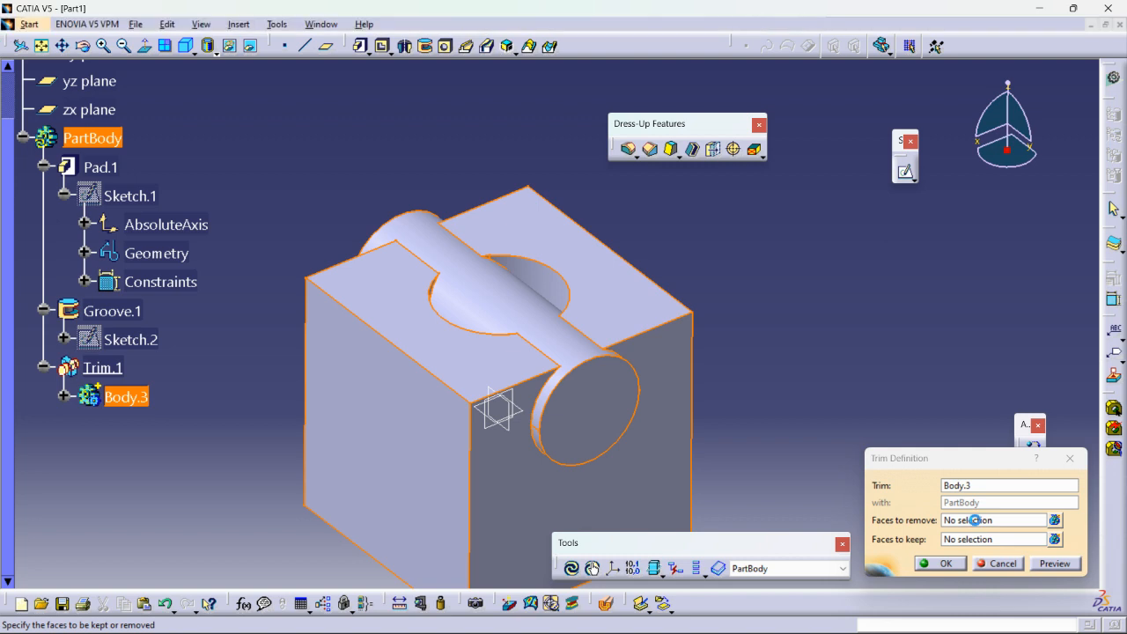
pyautogui.click(976, 520)
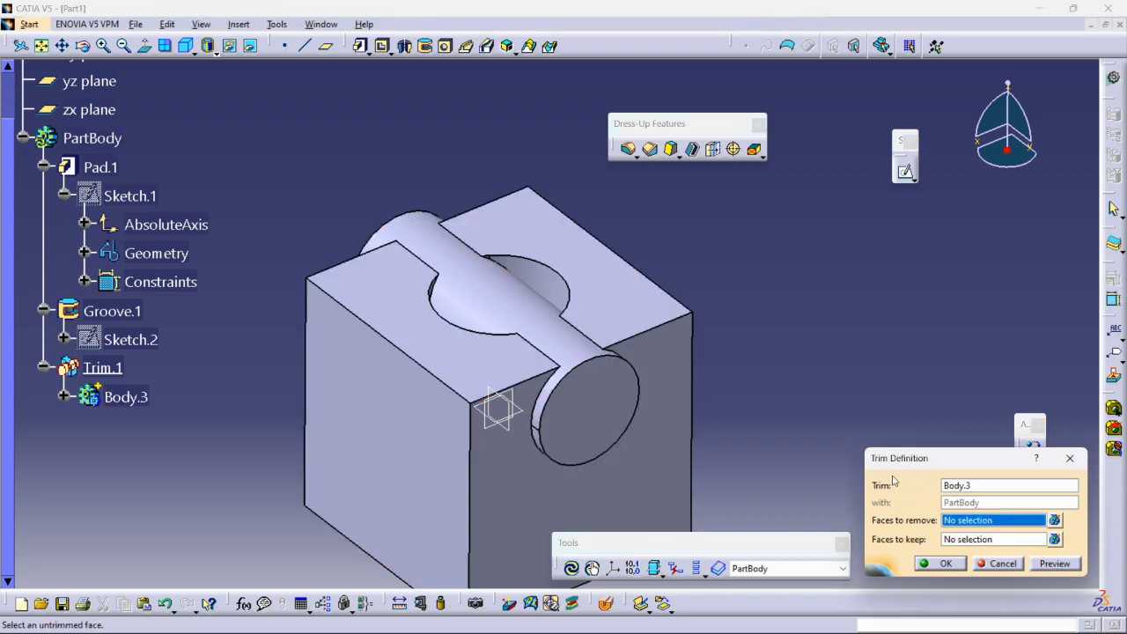
pyautogui.click(673, 366)
pyautogui.moveTo(767, 313); pyautogui.dragTo(775, 379, button='middle')
pyautogui.click(1054, 564)
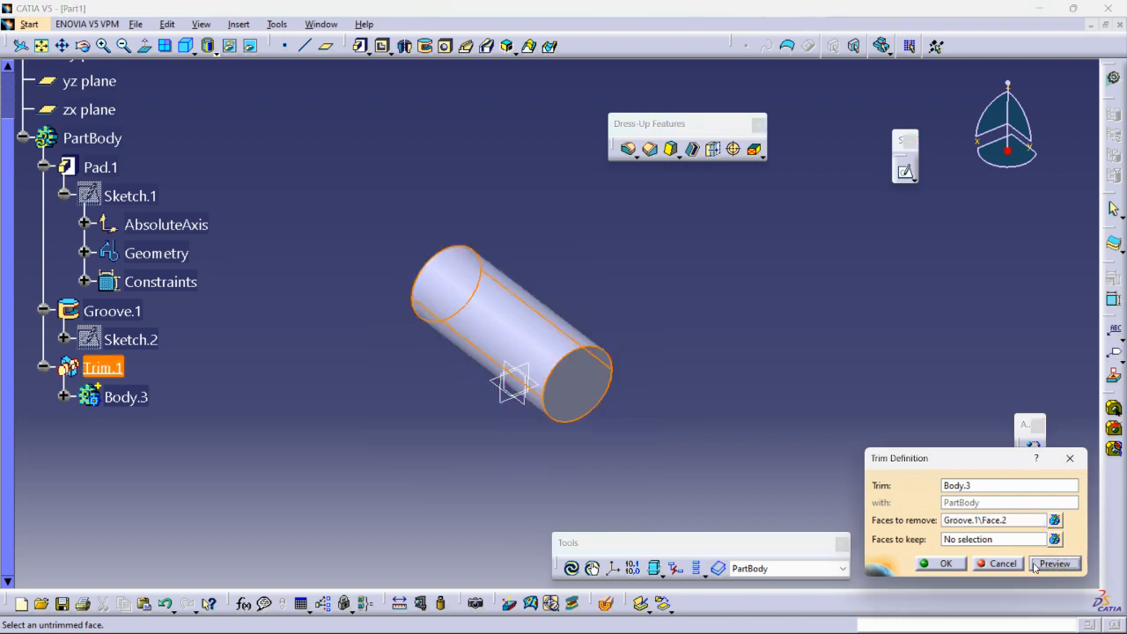
pyautogui.click(943, 563)
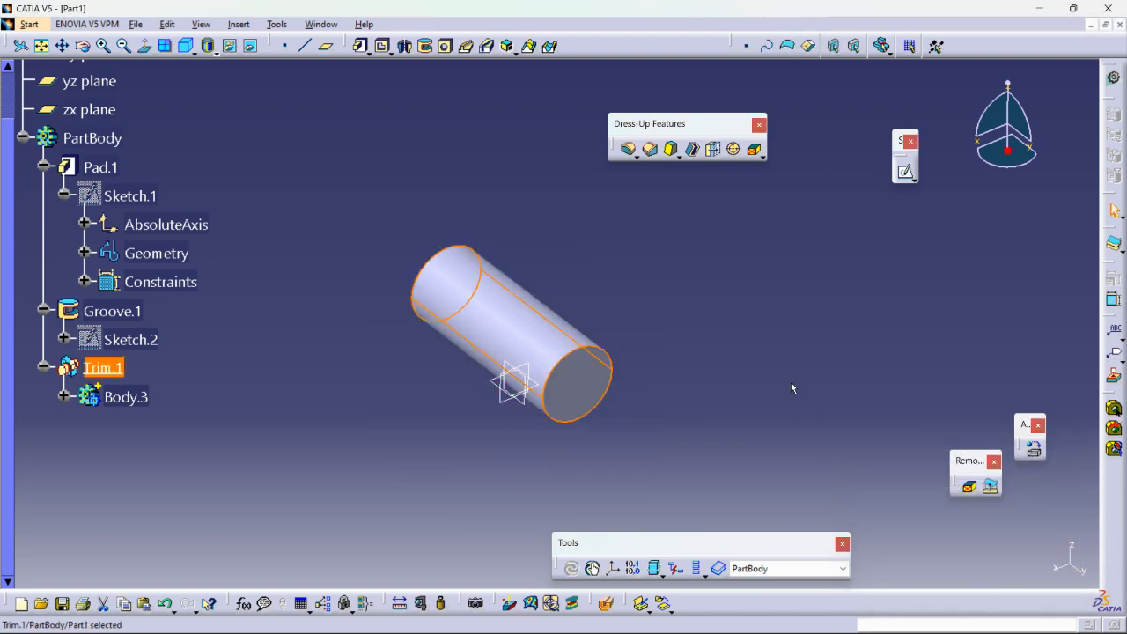
# Delete the Trim.1 operation from PartBody without deleting its aggregated Body.3.
pyautogui.rightClick(111, 372)
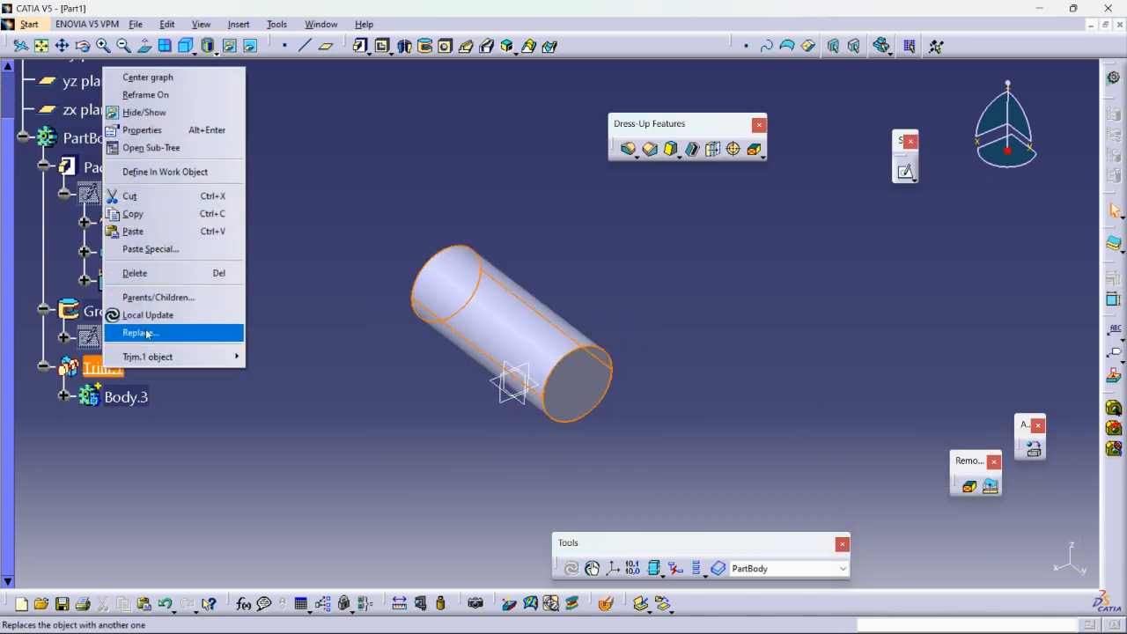
pyautogui.click(145, 269)
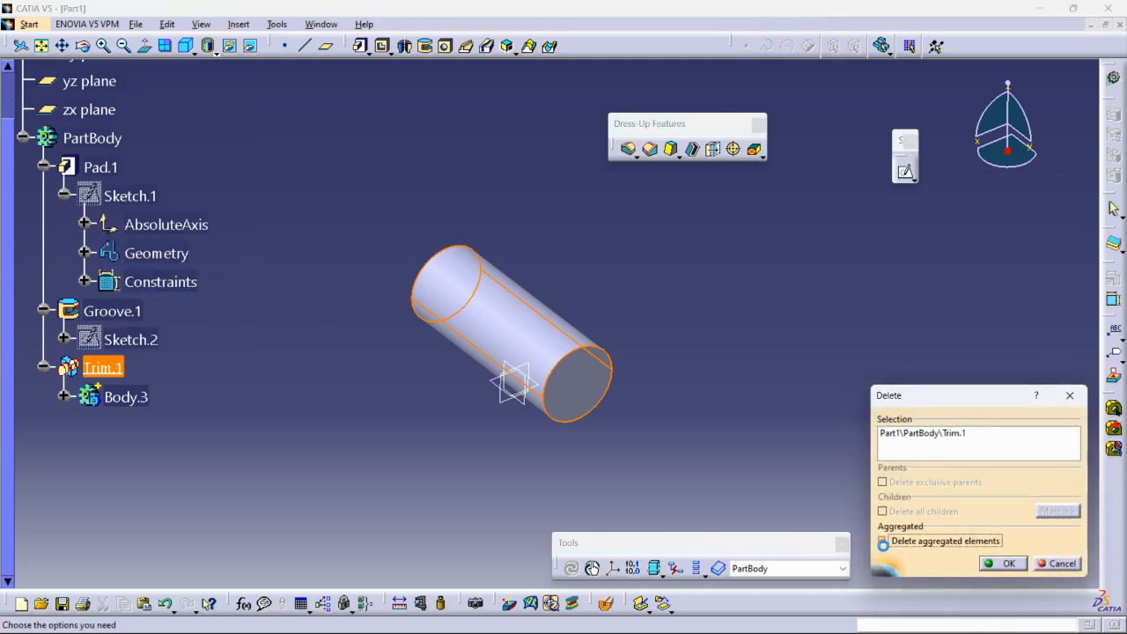
pyautogui.click(991, 567)
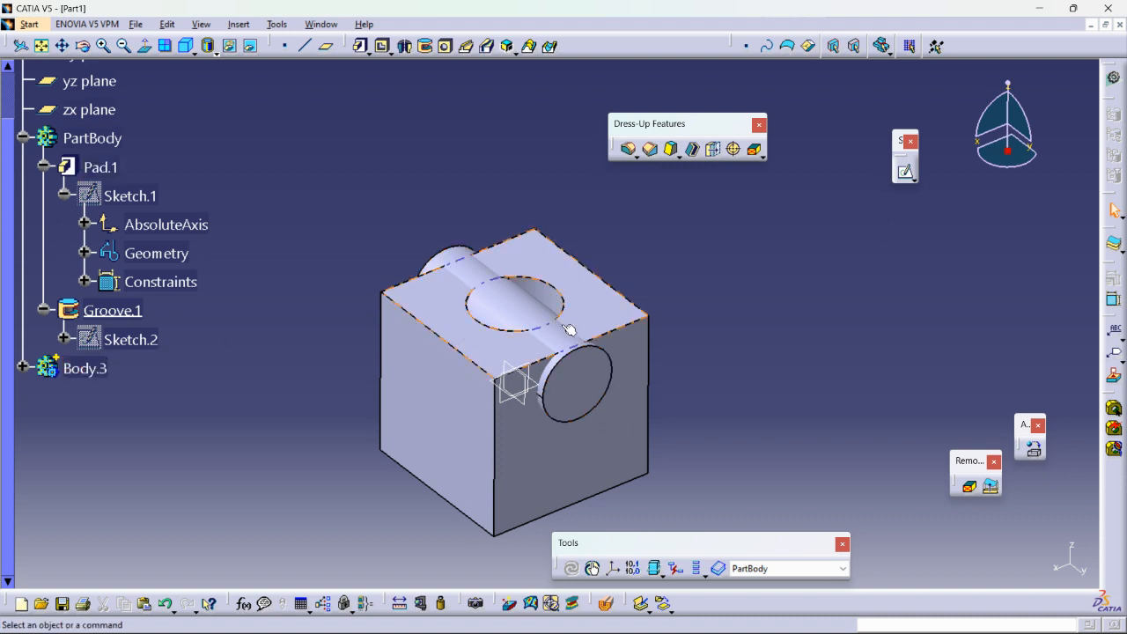
# Union Trim Body.3 with PartBody without selecting faces to remove or keep, preview it, accept it and inspect the solid.
pyautogui.click(240, 27)
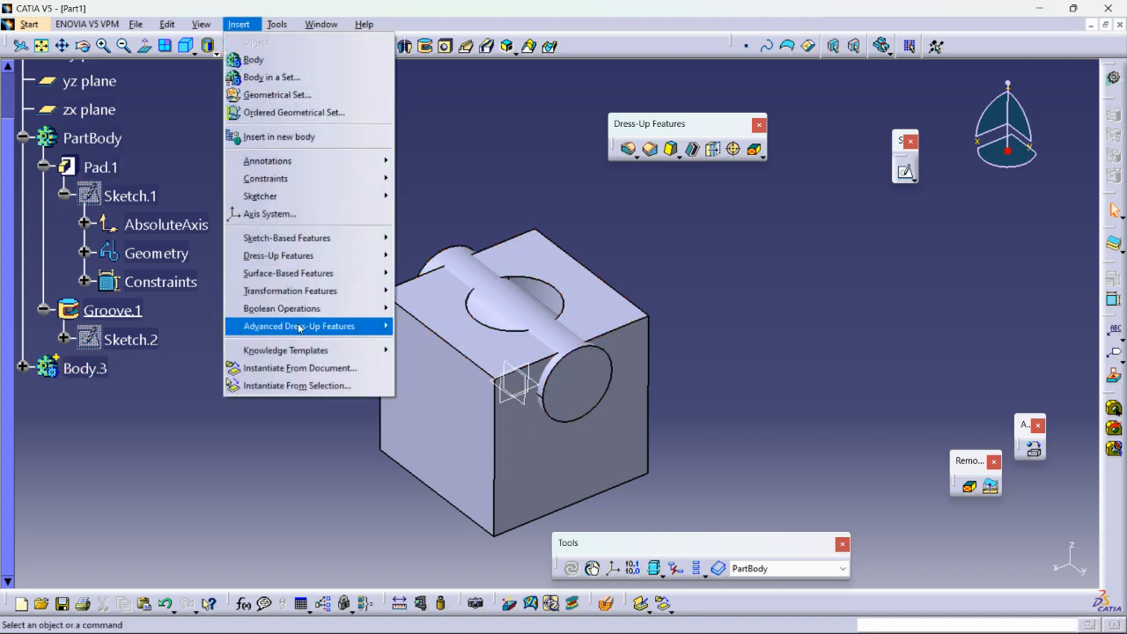
pyautogui.moveTo(296, 332)
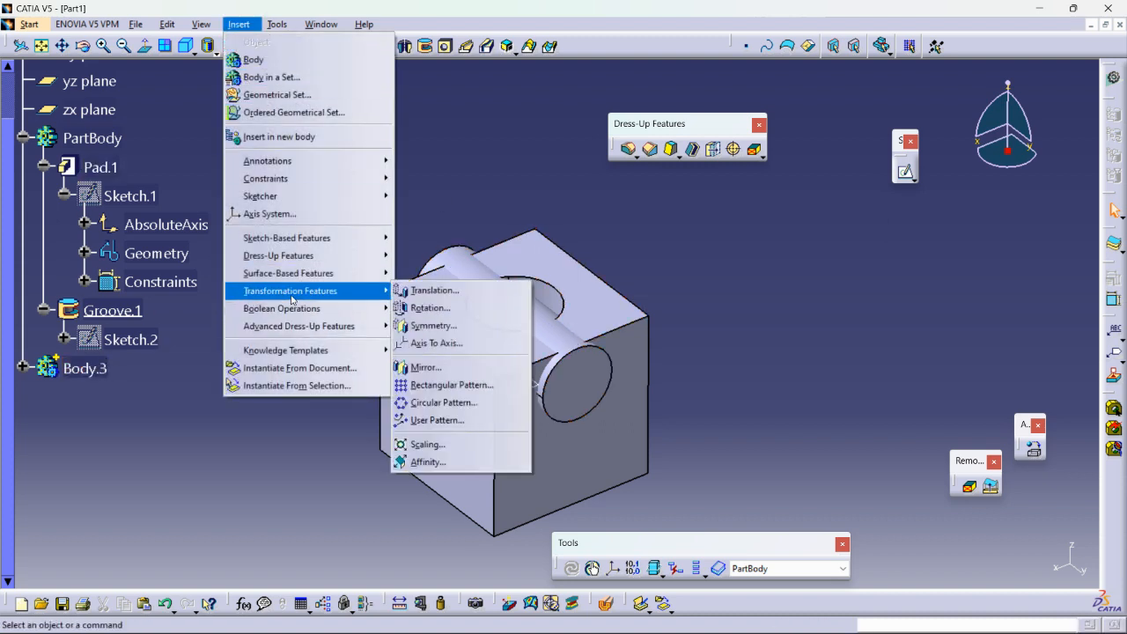
pyautogui.moveTo(288, 310)
pyautogui.click(433, 384)
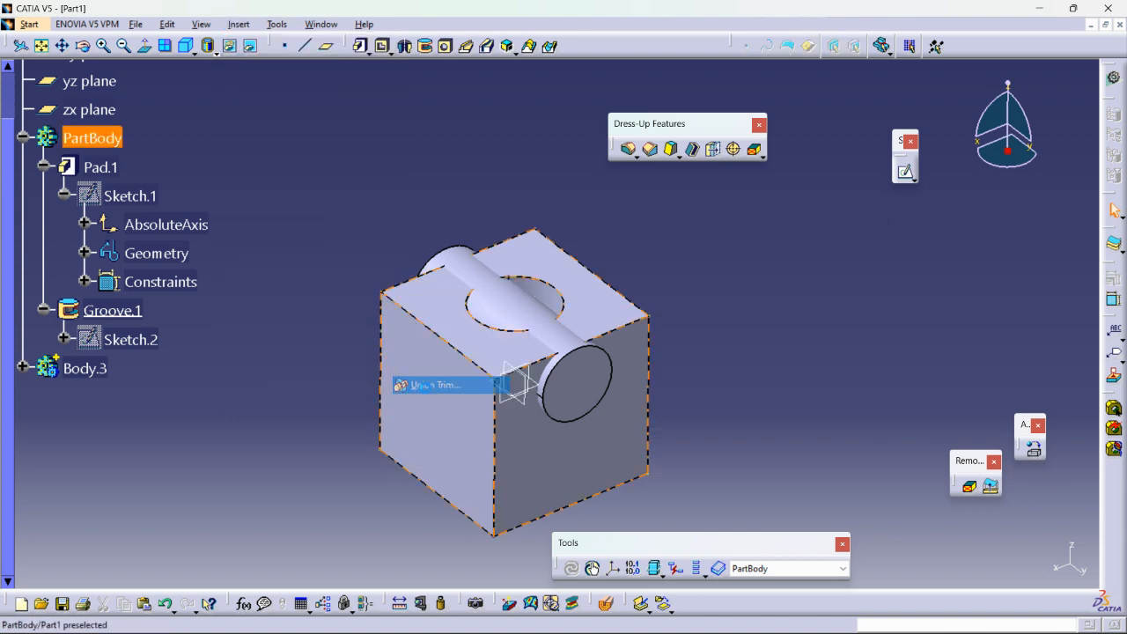
pyautogui.click(536, 311)
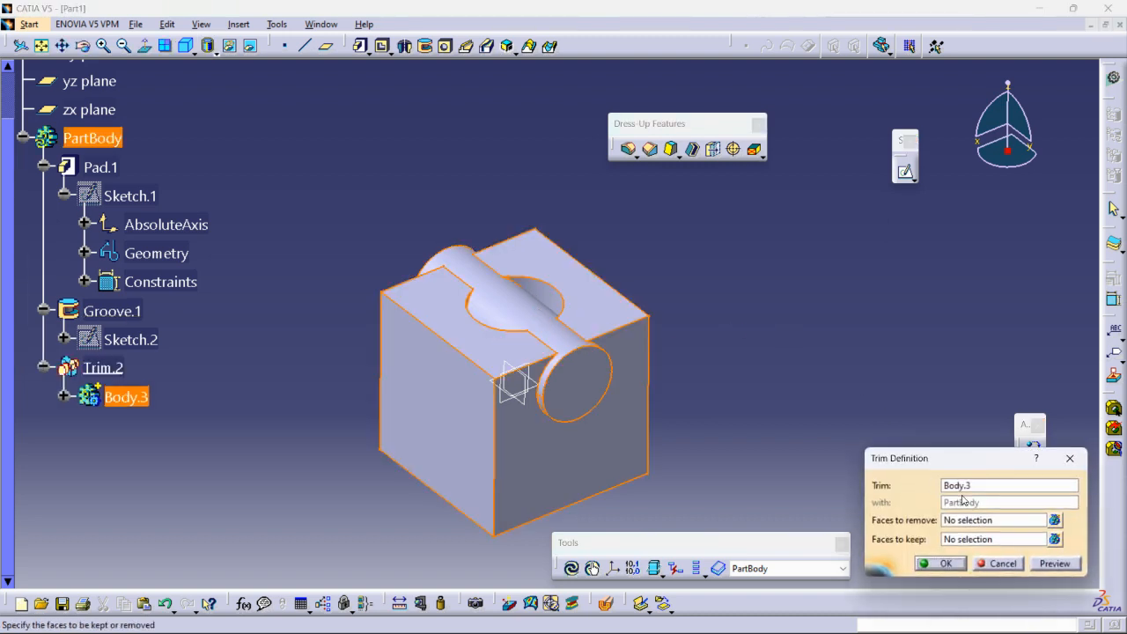
pyautogui.click(1052, 566)
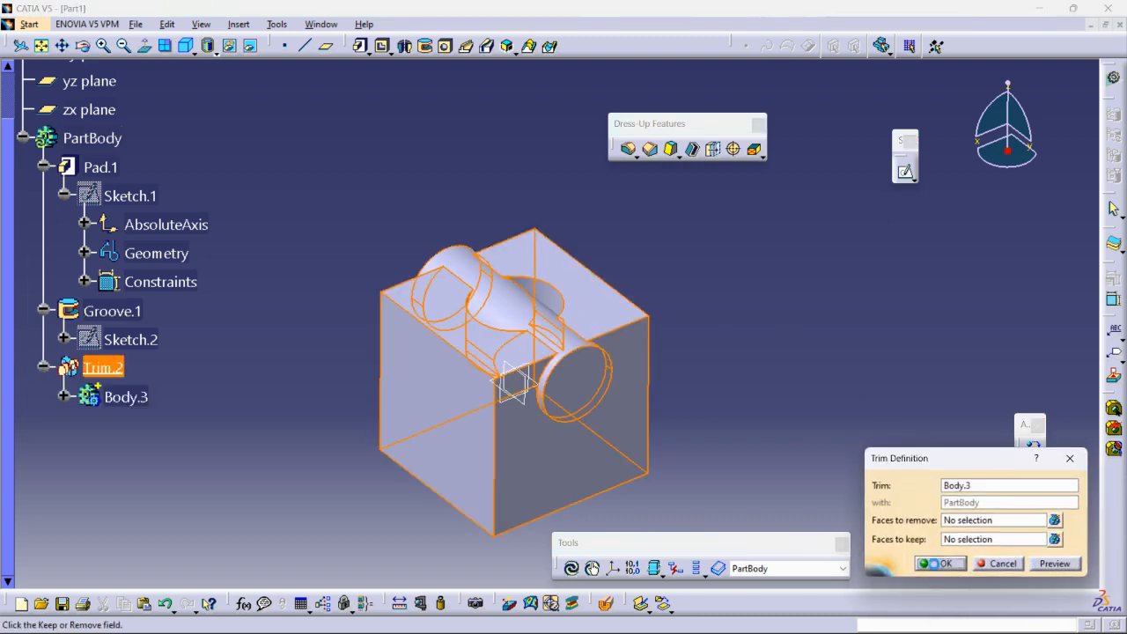
pyautogui.click(940, 564)
pyautogui.moveTo(815, 385); pyautogui.dragTo(511, 353, button='middle')
# Delete the Trim.2 operation from PartBody, keeping Body.3 as a separate body.
pyautogui.rightClick(103, 367)
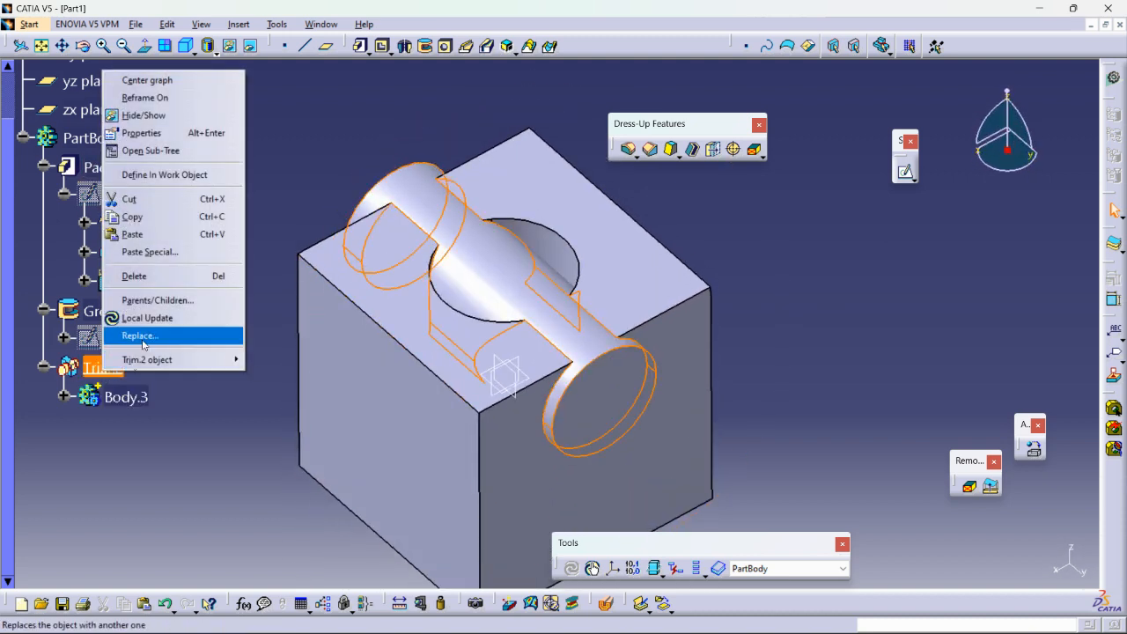
pyautogui.click(135, 276)
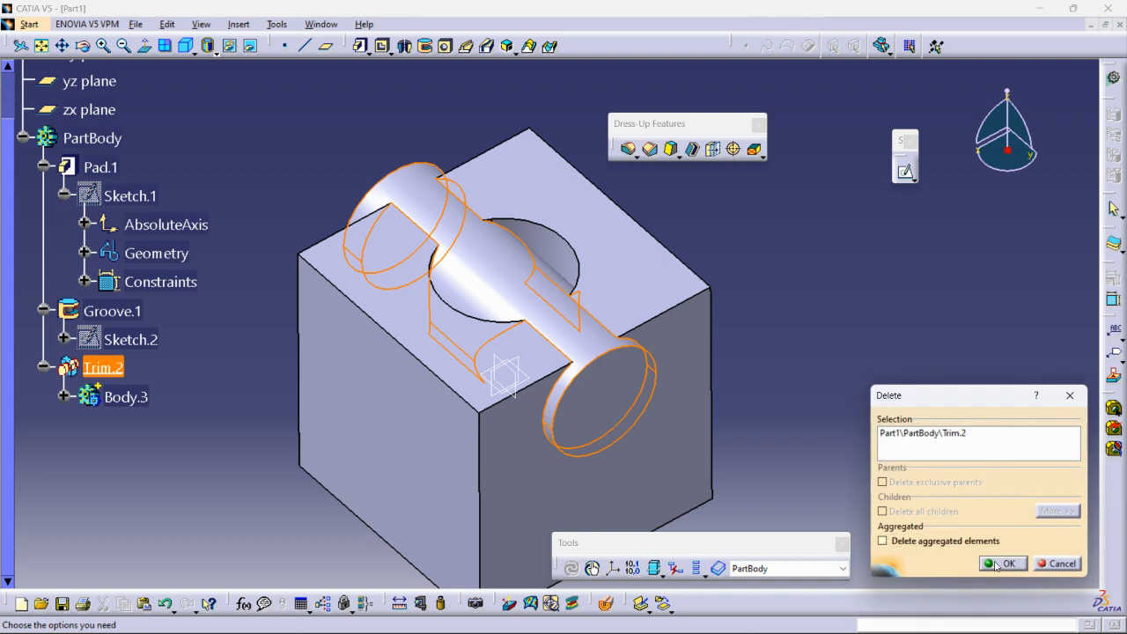
pyautogui.click(995, 565)
pyautogui.moveTo(869, 276); pyautogui.dragTo(859, 335, button='middle')
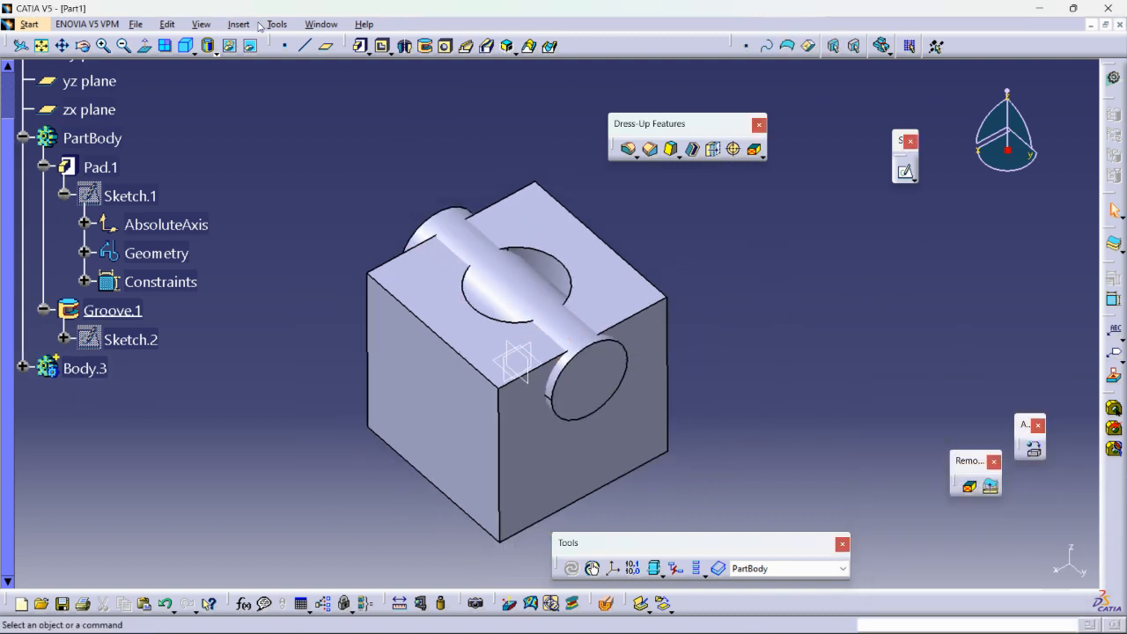
pyautogui.click(208, 24)
pyautogui.moveTo(238, 23)
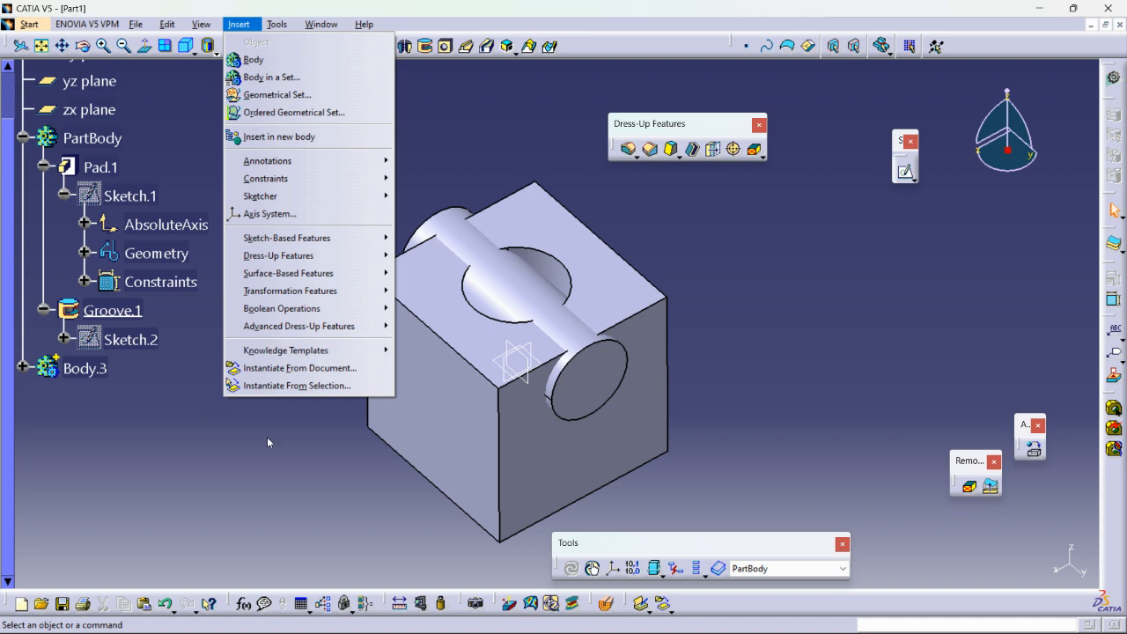
pyautogui.moveTo(299, 310)
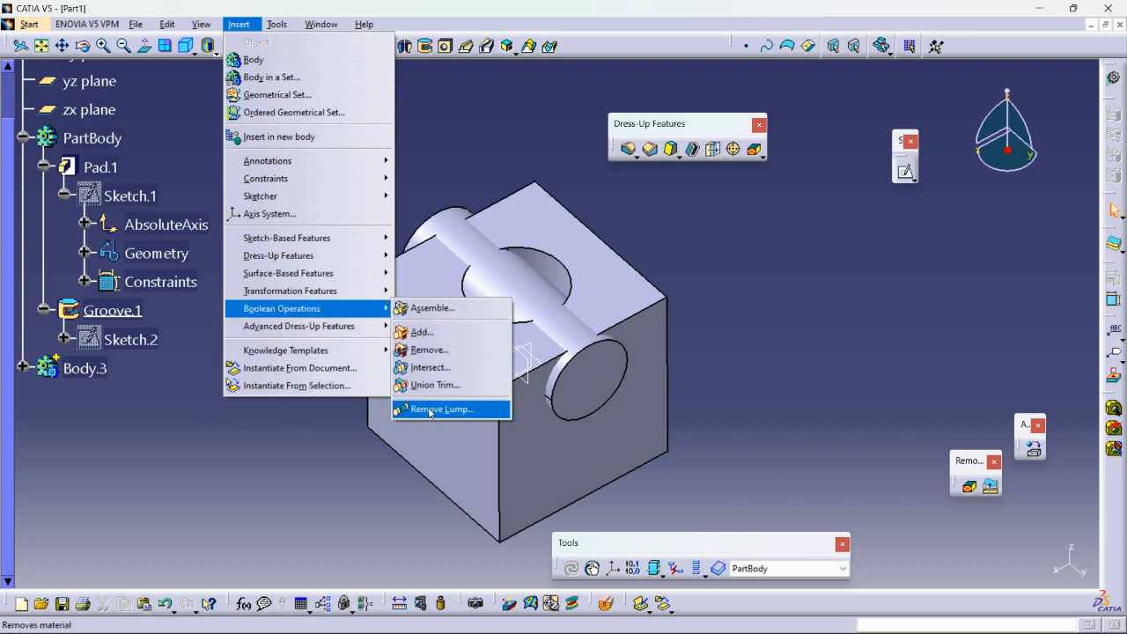
pyautogui.click(326, 455)
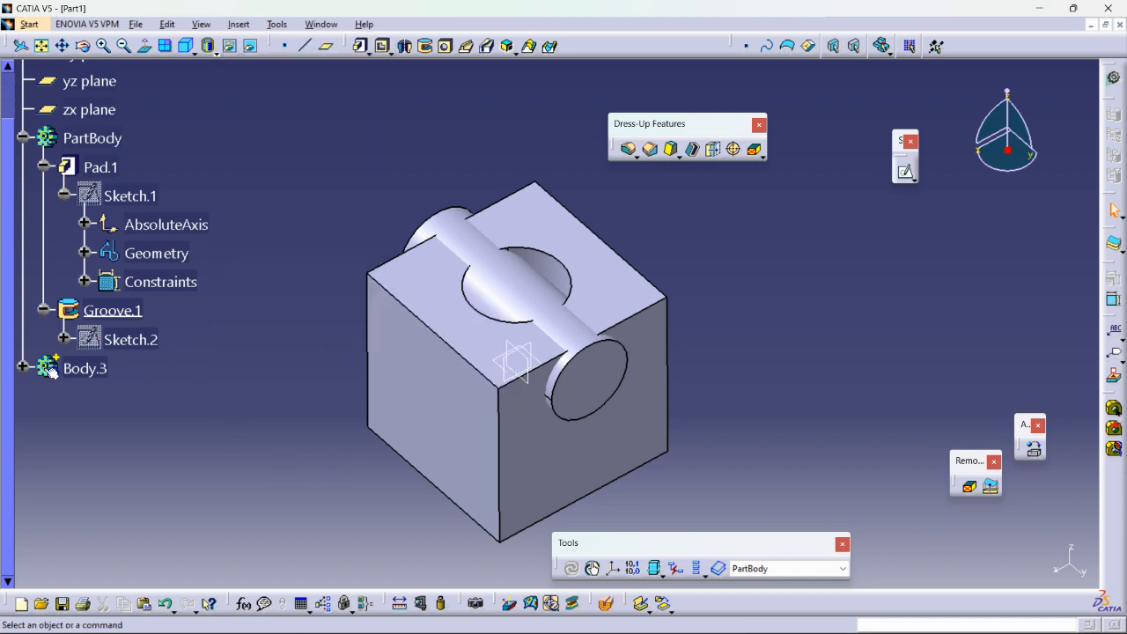
pyautogui.moveTo(472, 395); pyautogui.dragTo(440, 370, button='middle')
pyautogui.moveTo(544, 336); pyautogui.dragTo(564, 299, button='middle')
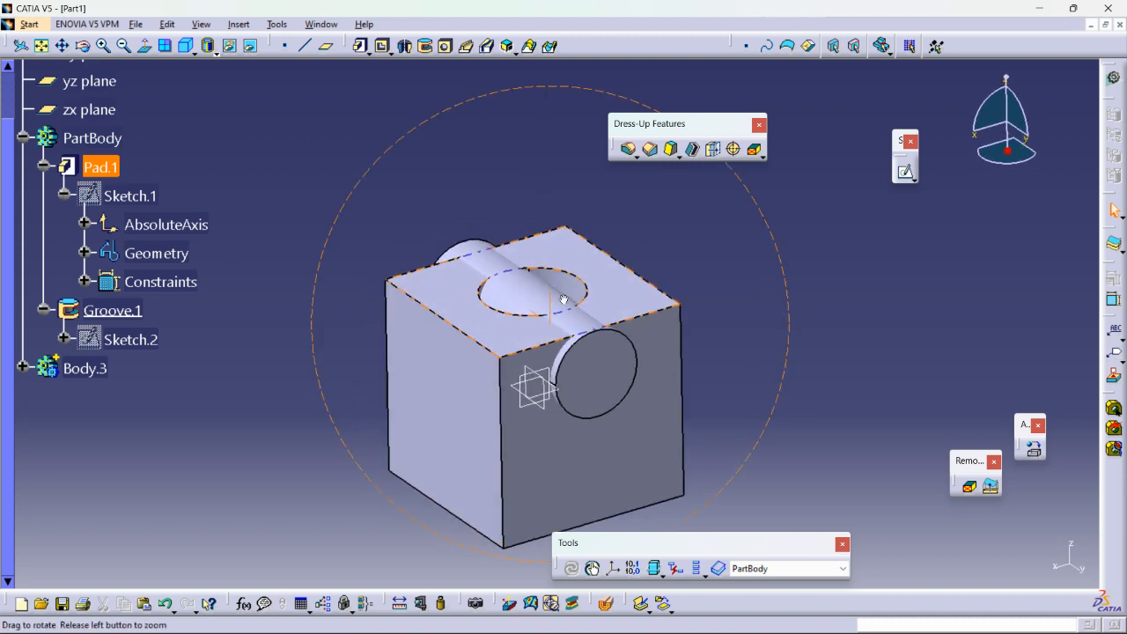
pyautogui.moveTo(534, 344); pyautogui.dragTo(522, 331, button='middle')
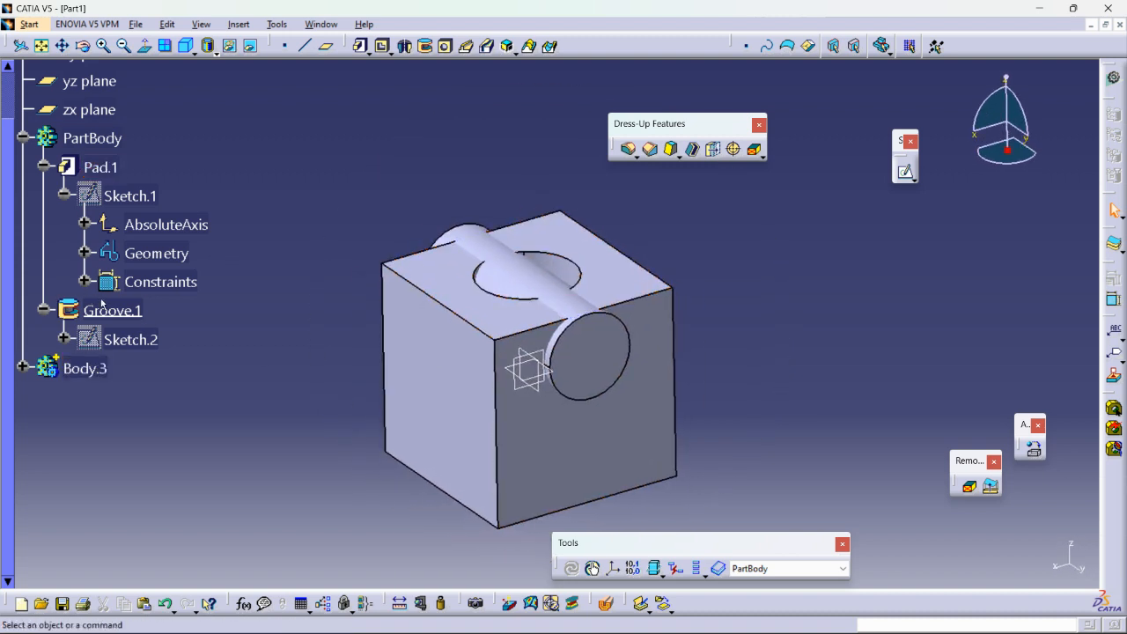
# Expand Body.3 in the tree and delete the whole body with its cylinder pad.
pyautogui.click(22, 368)
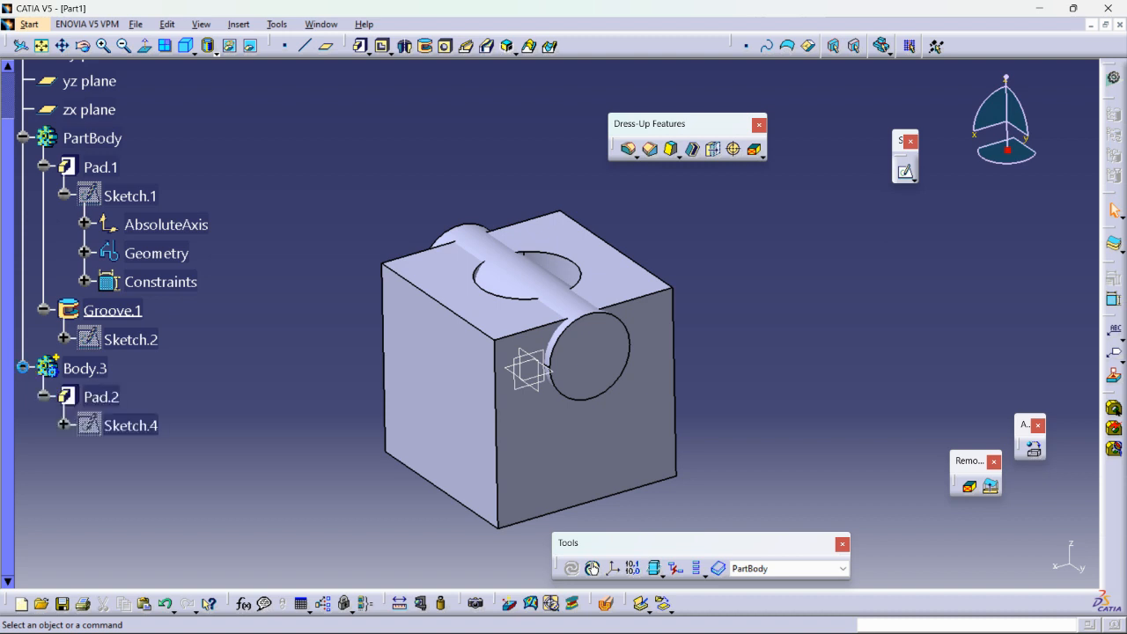
pyautogui.rightClick(86, 370)
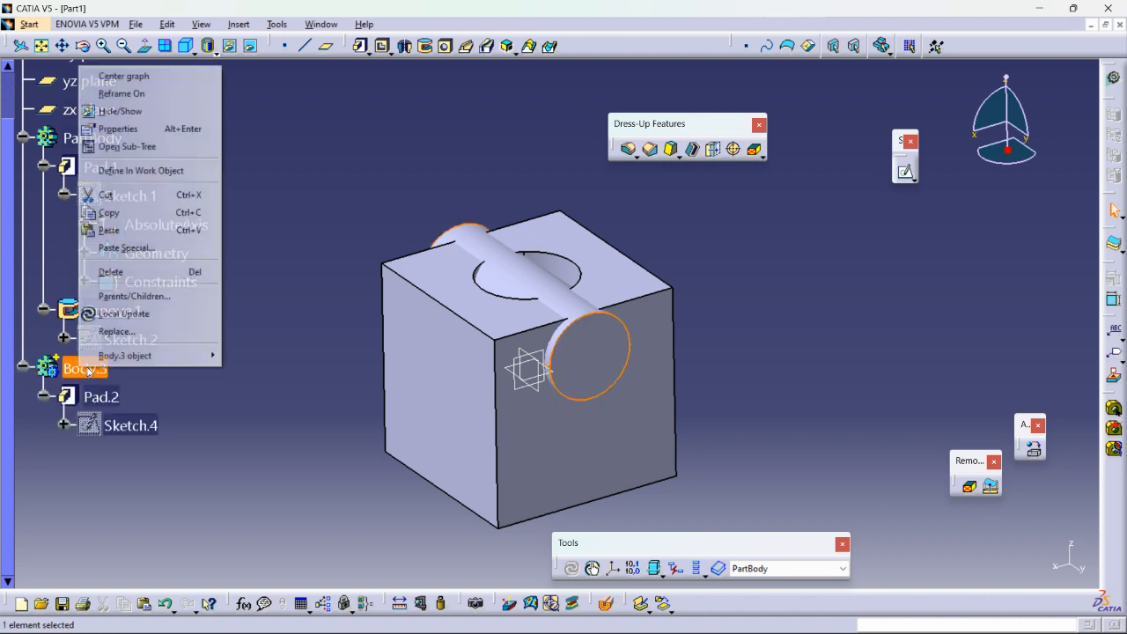
pyautogui.click(128, 277)
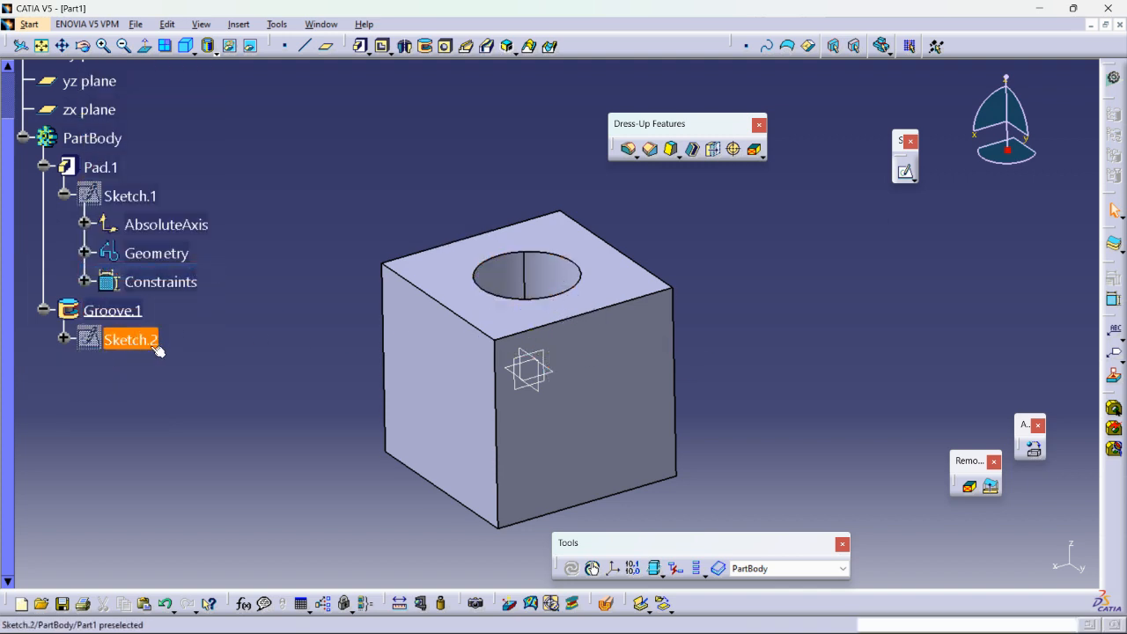
# In Groove.1's Sketch.2, draw a profile from the rectangle's upper outer corner: about 60 mm diagonal, 13 mm vertical, and horizontal back to its lower corner.
pyautogui.doubleClick(110, 338)
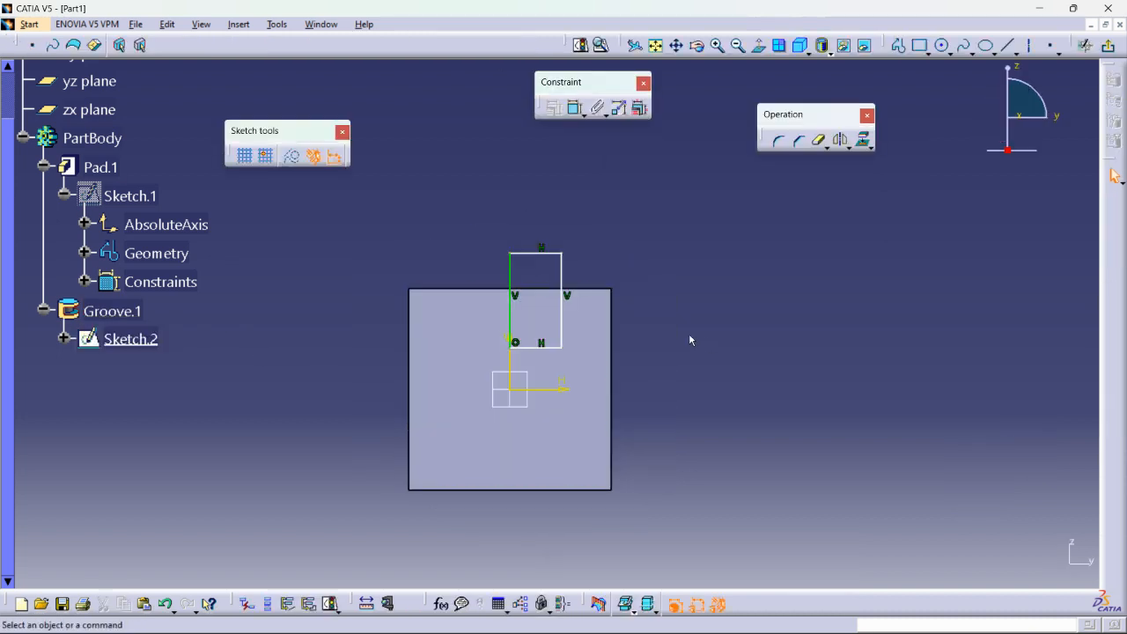
pyautogui.moveTo(632, 293)
pyautogui.mouseDown(button='middle')
pyautogui.moveTo(732, 269)
pyautogui.moveTo(704, 316)
pyautogui.mouseUp(button='middle')
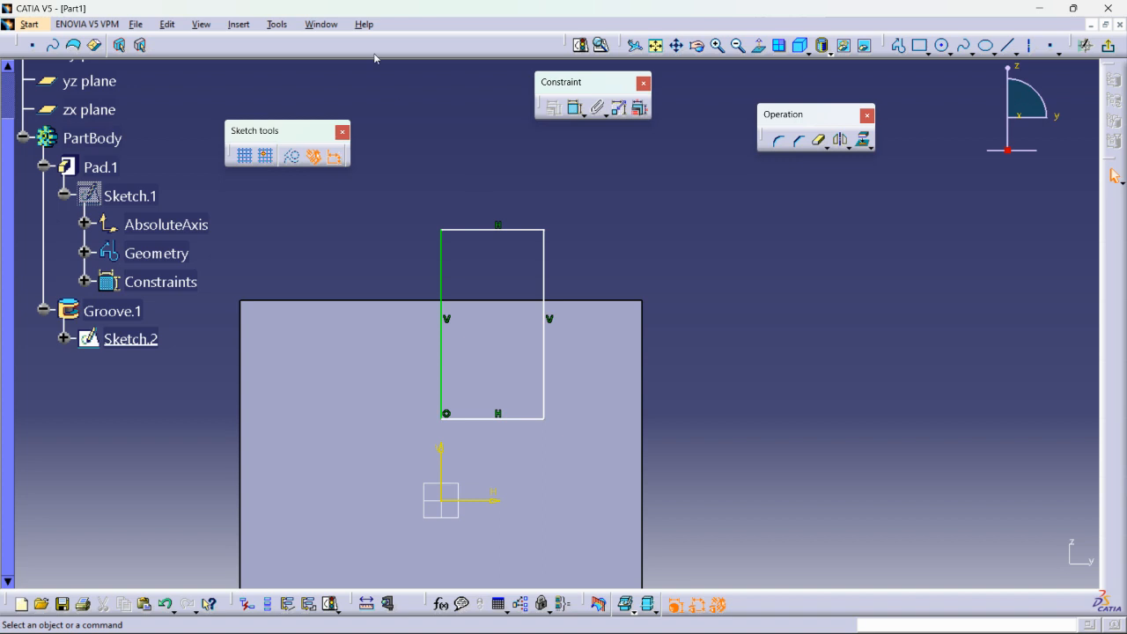
pyautogui.click(898, 45)
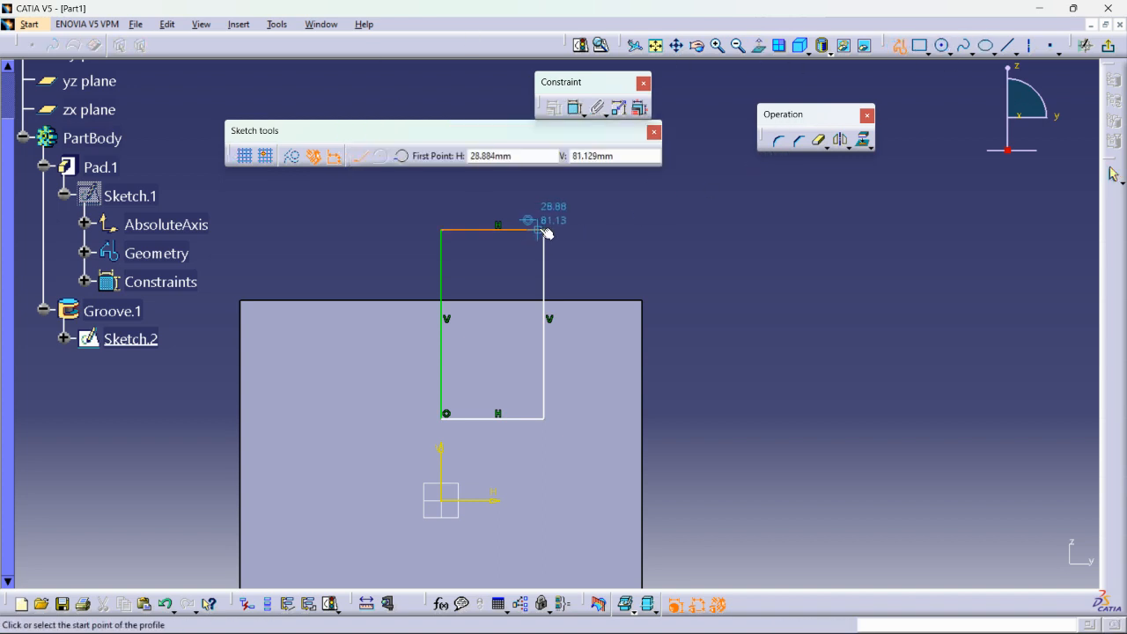
pyautogui.click(547, 231)
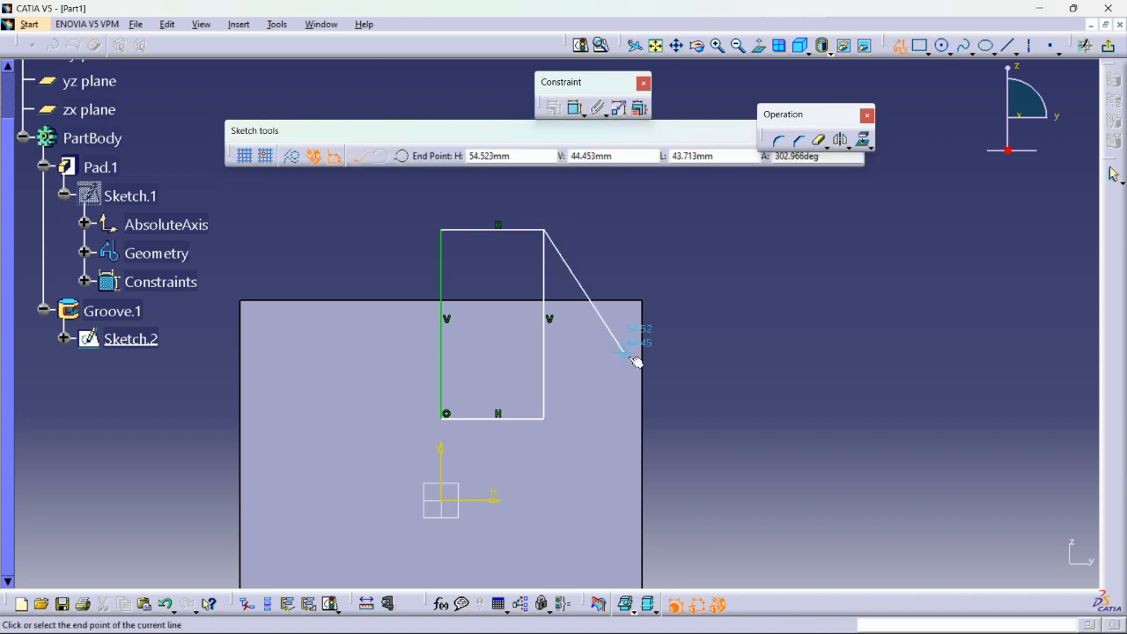
pyautogui.click(681, 374)
pyautogui.click(681, 414)
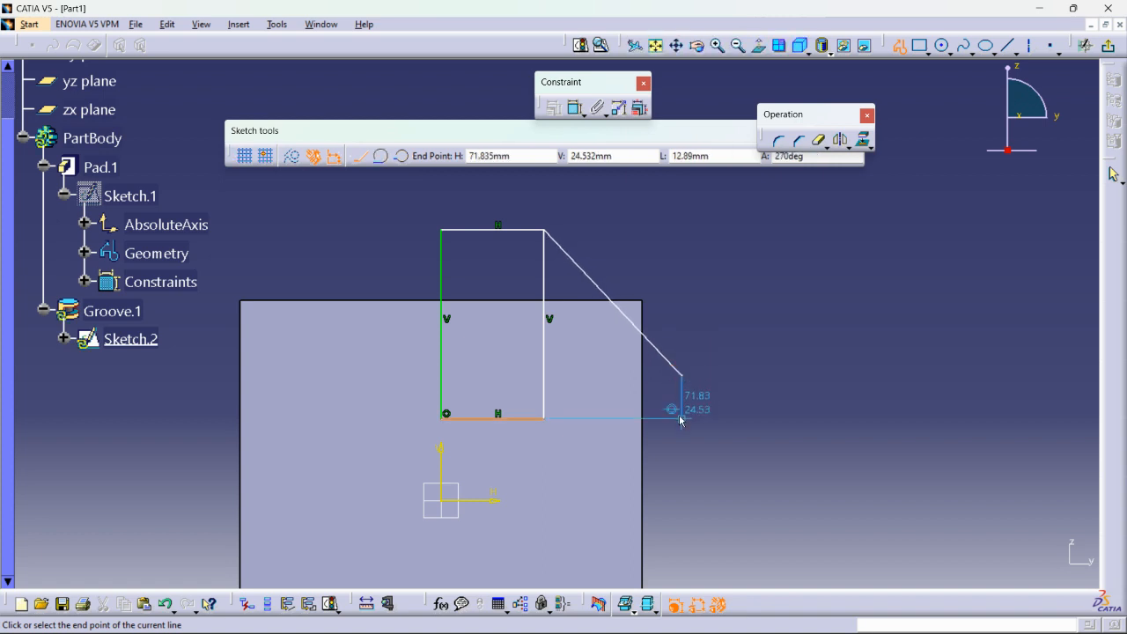
pyautogui.doubleClick(545, 419)
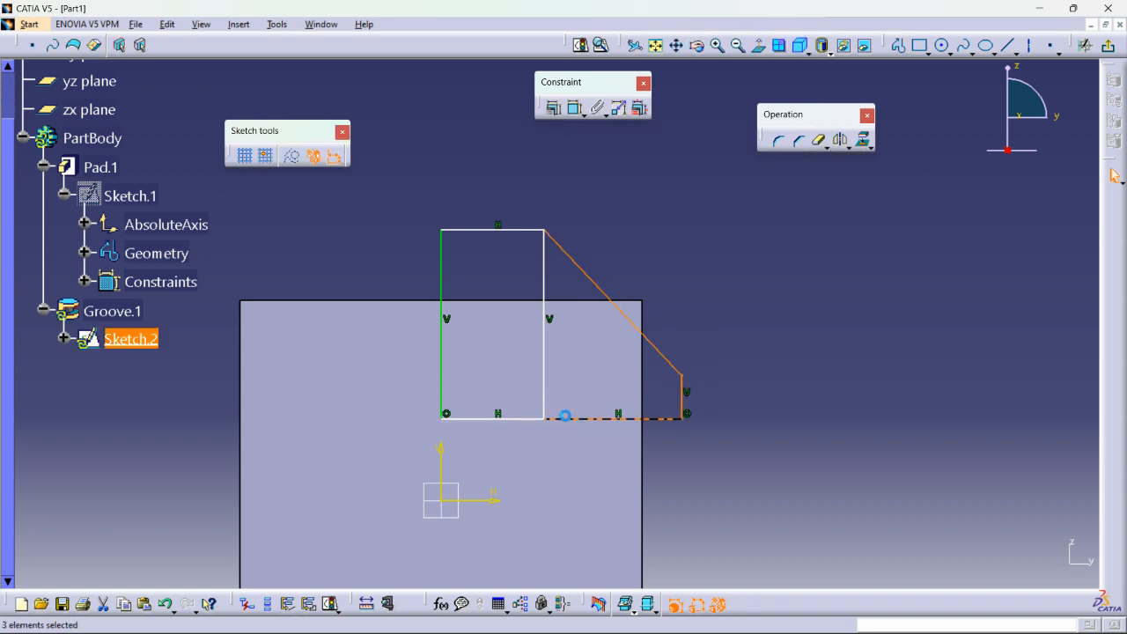
# In Groove.1's Sketch.2, delete the inner vertical line between the two regions, raise the profile's bottom edge slightly, and exit the sketch.
pyautogui.click(542, 279)
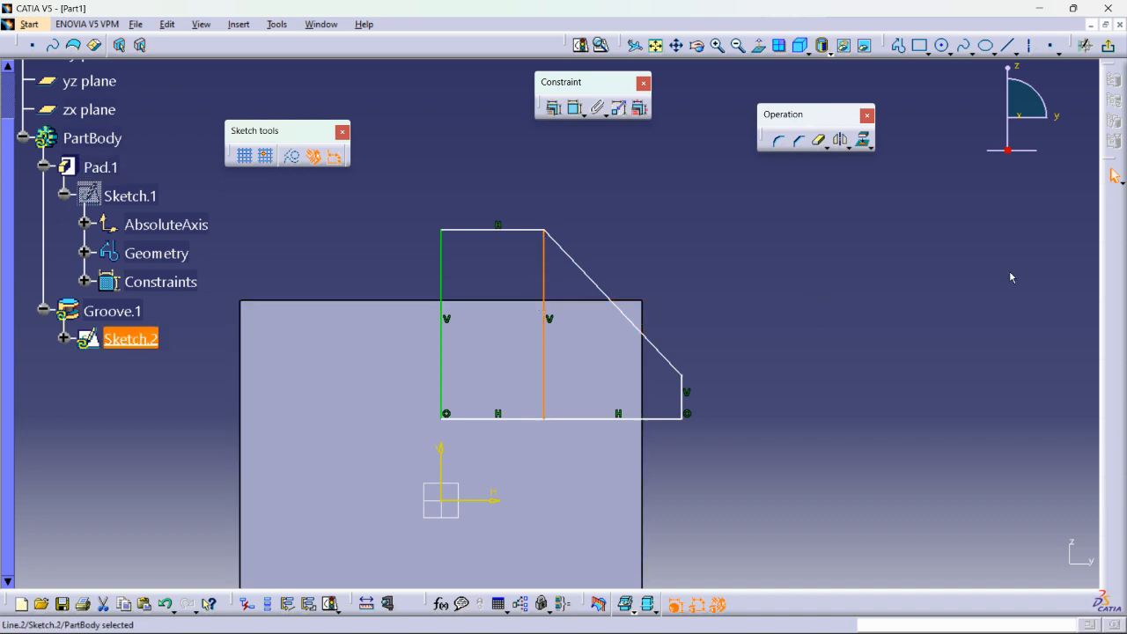
pyautogui.press('Delete')
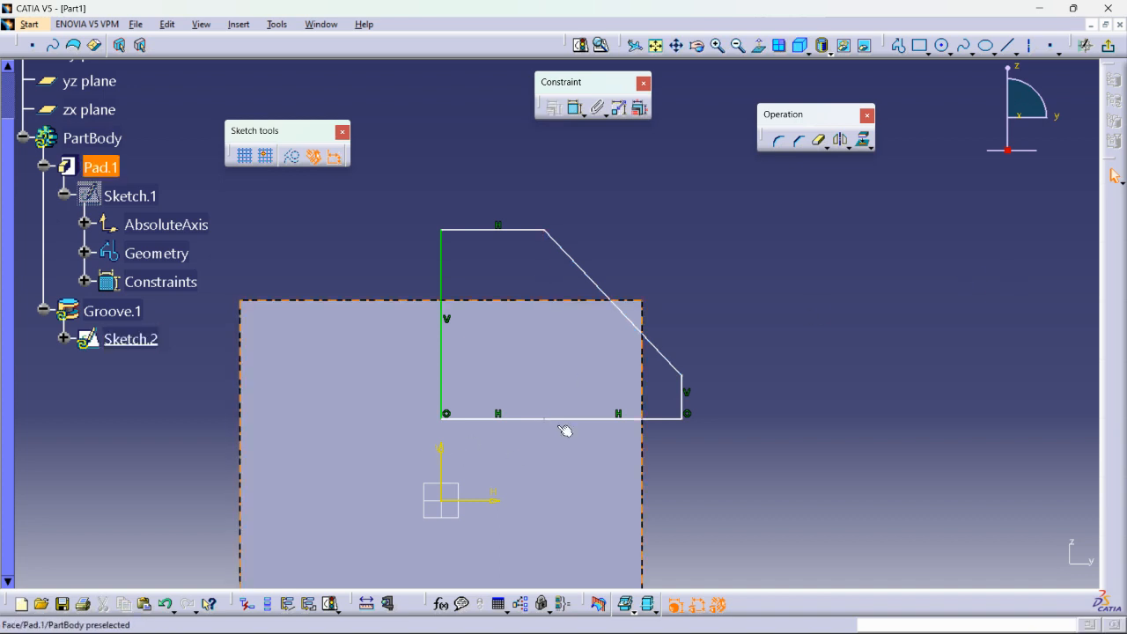
pyautogui.moveTo(551, 420)
pyautogui.mouseDown()
pyautogui.moveTo(576, 432)
pyautogui.moveTo(560, 409)
pyautogui.mouseUp()
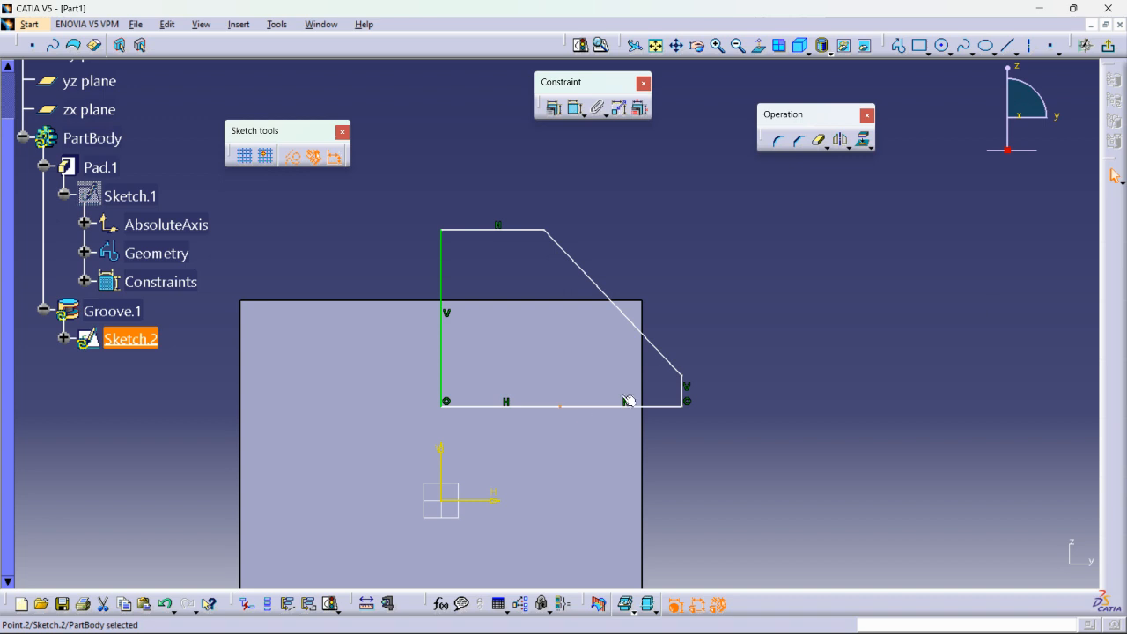
pyautogui.click(1109, 50)
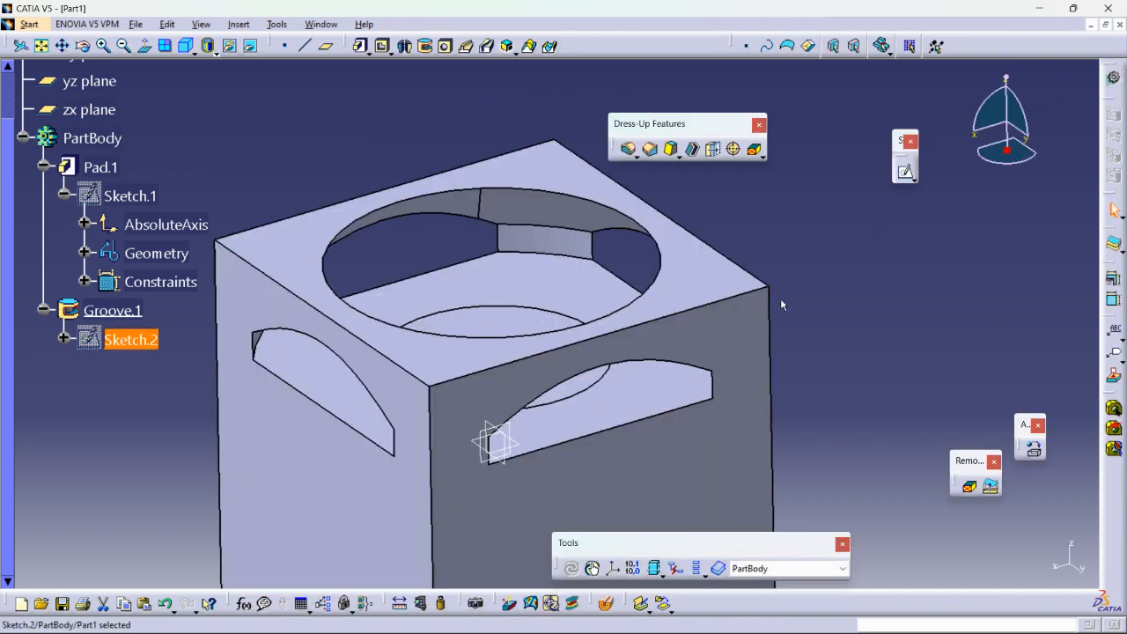
pyautogui.moveTo(834, 263)
pyautogui.mouseDown(button='middle')
pyautogui.moveTo(845, 300)
pyautogui.moveTo(843, 263)
pyautogui.moveTo(831, 266)
pyautogui.mouseUp(button='middle')
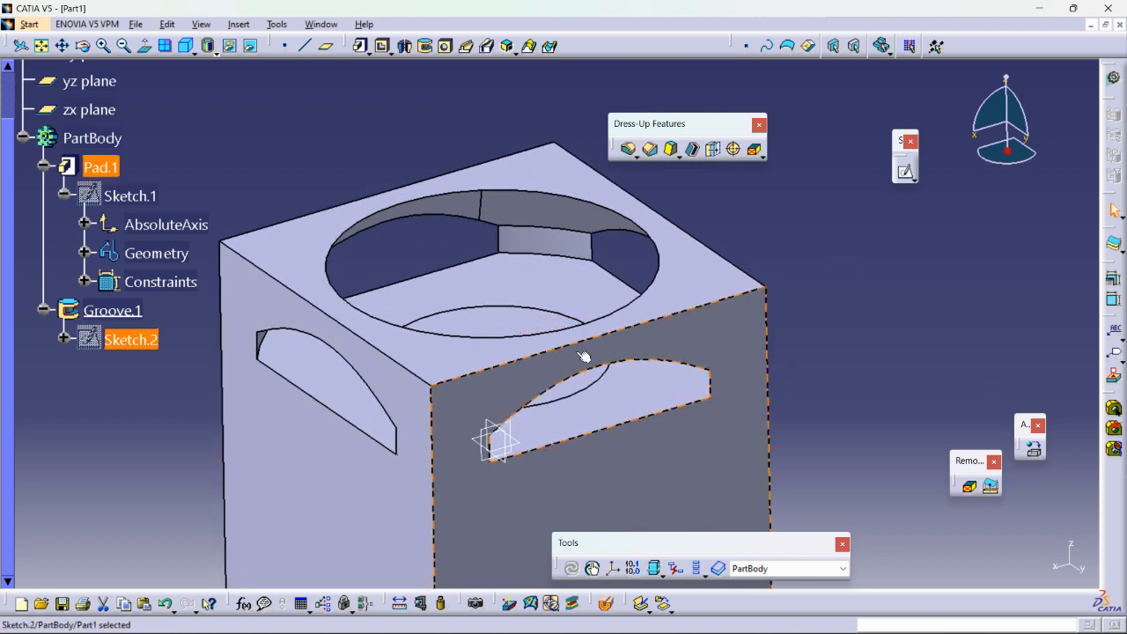
# Delete Groove.1 without its aggregated elements so that Sketch.2 is kept.
pyautogui.rightClick(114, 310)
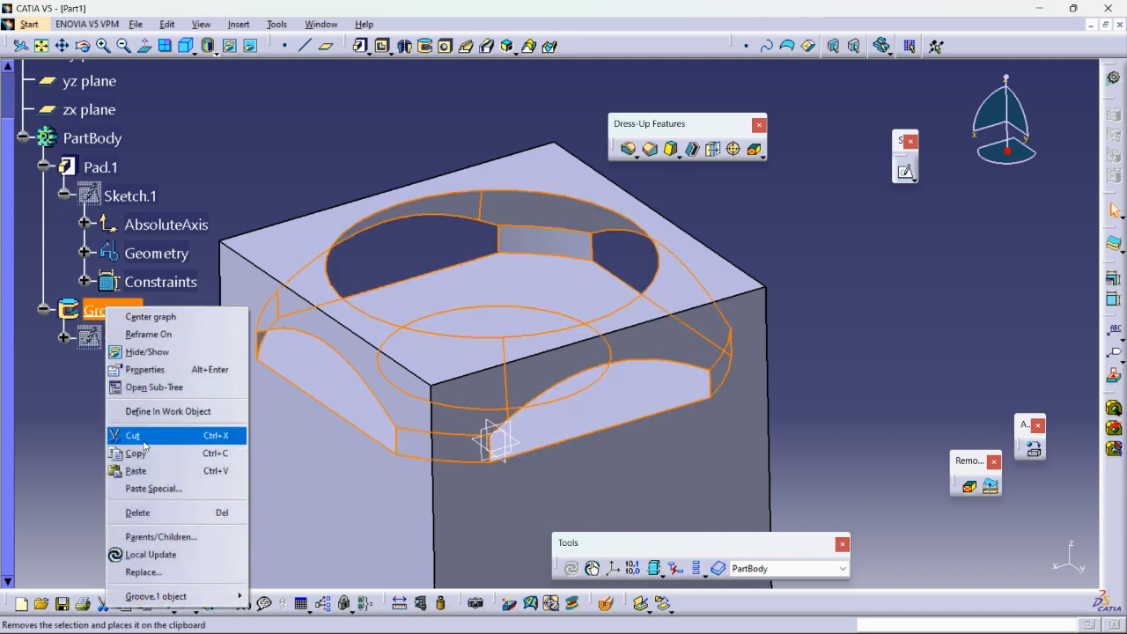
pyautogui.click(155, 511)
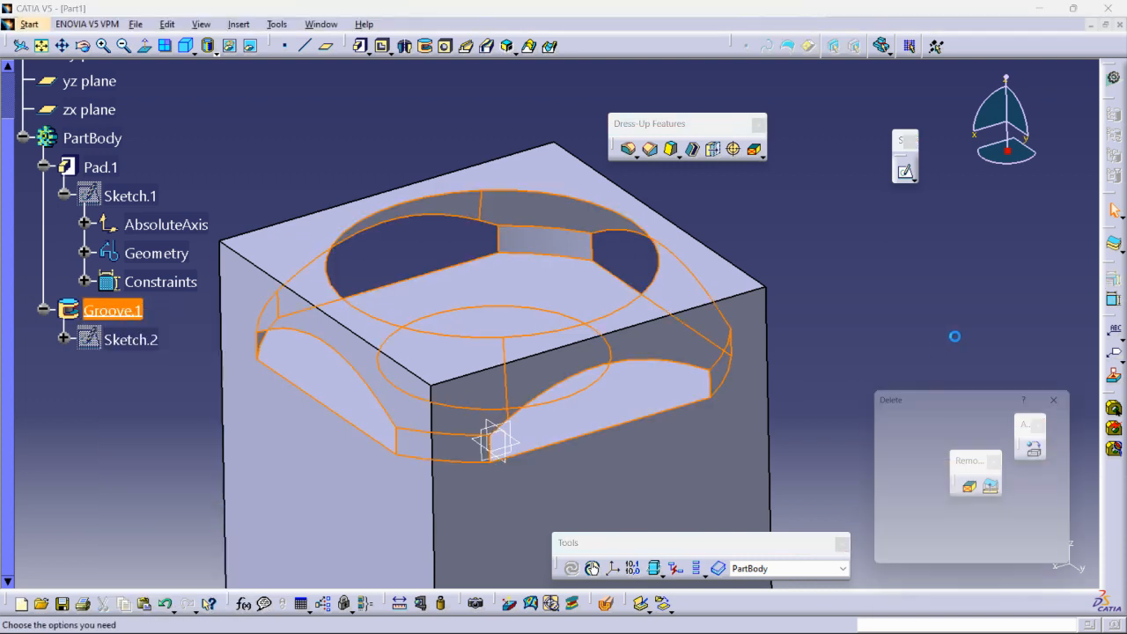
pyautogui.click(935, 541)
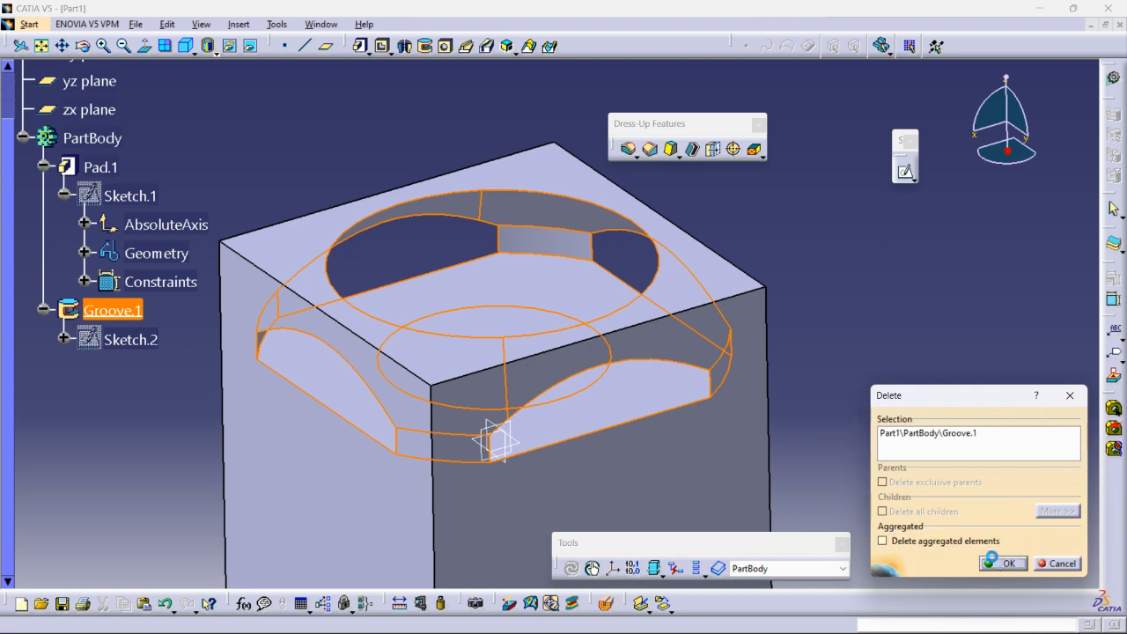
pyautogui.click(1002, 563)
# Edit Sketch.2 by moving its slanted line inward so the profile's short outer vertical edge shrinks, and exit the sketch.
pyautogui.click(576, 301)
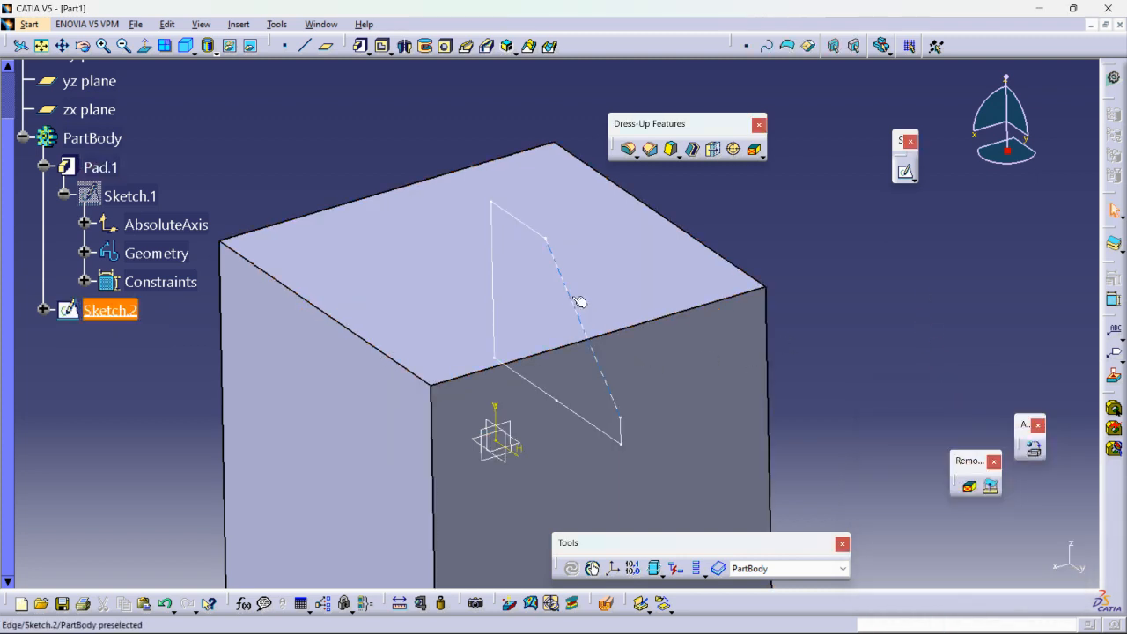
pyautogui.doubleClick(573, 296)
pyautogui.moveTo(658, 343)
pyautogui.mouseDown()
pyautogui.moveTo(576, 256)
pyautogui.moveTo(564, 284)
pyautogui.mouseUp()
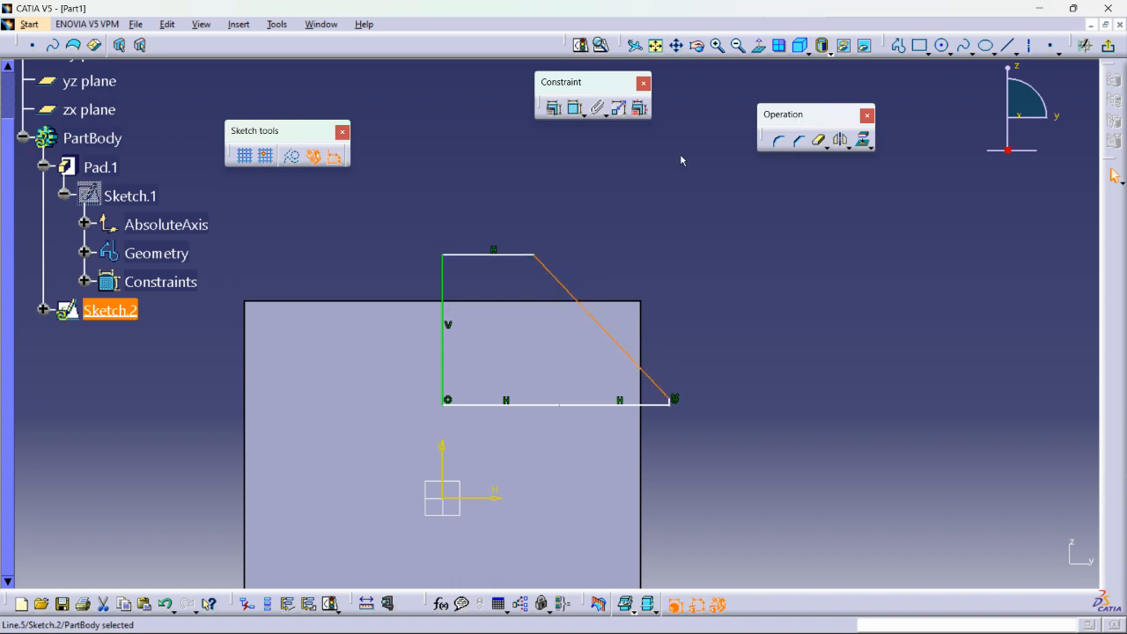
pyautogui.click(1108, 46)
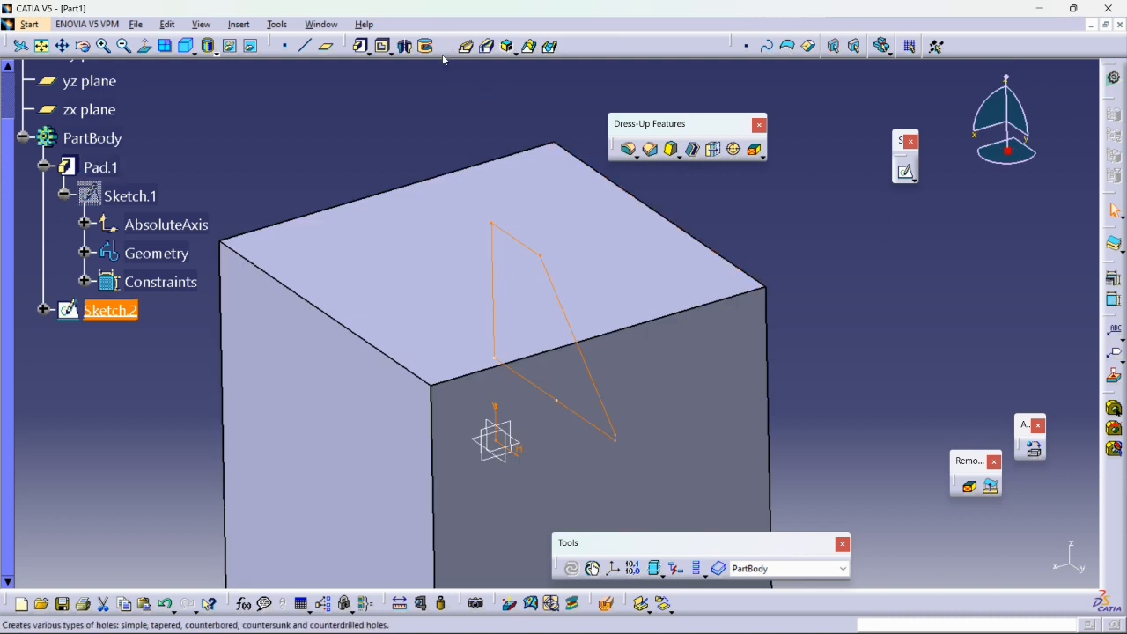
# Cut a pocket from Sketch.2 with mirrored extent and a depth of 98 mm, preview and accept it, and inspect the detached wedge.
pyautogui.click(382, 46)
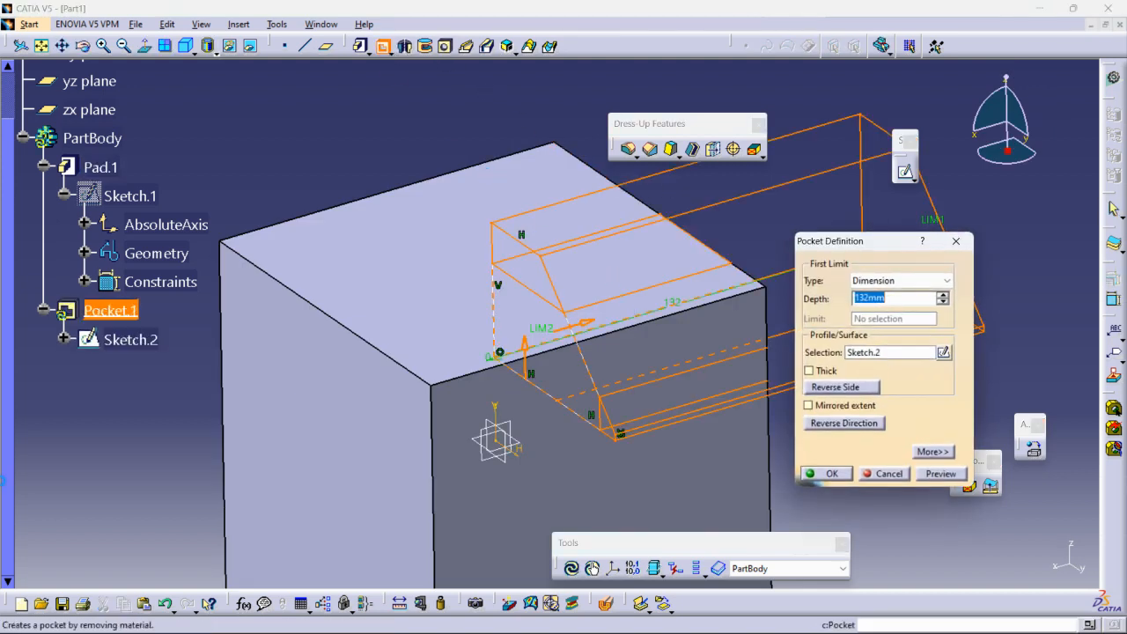
pyautogui.click(831, 407)
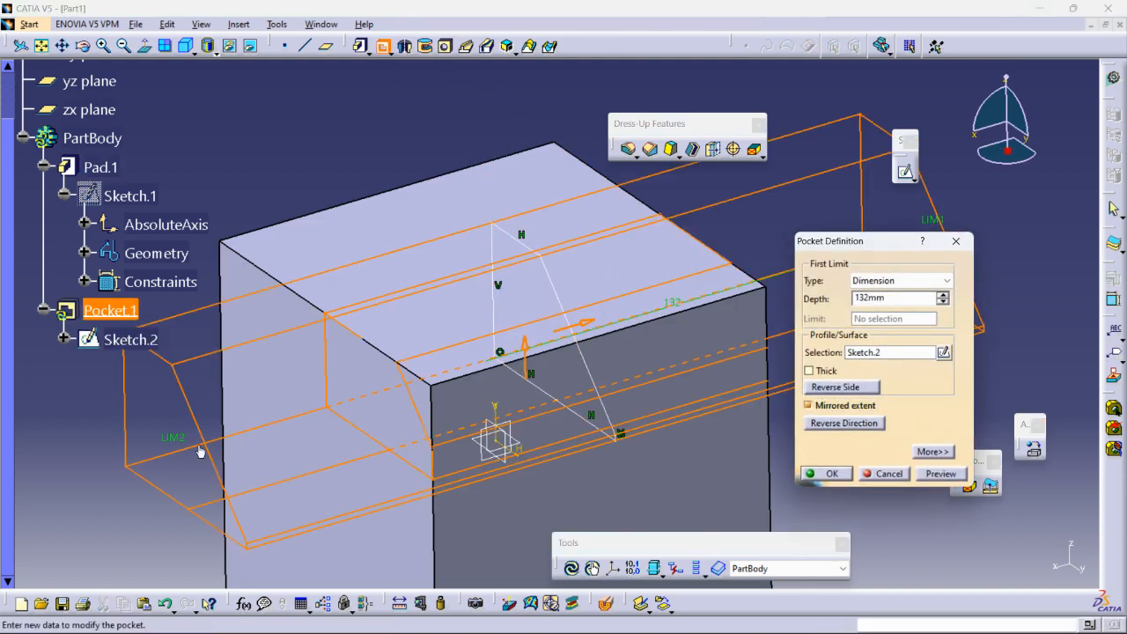
pyautogui.keyDown('ctrl'); pyautogui.moveTo(295, 415); pyautogui.dragTo(300, 463, button='middle'); pyautogui.keyUp('ctrl')
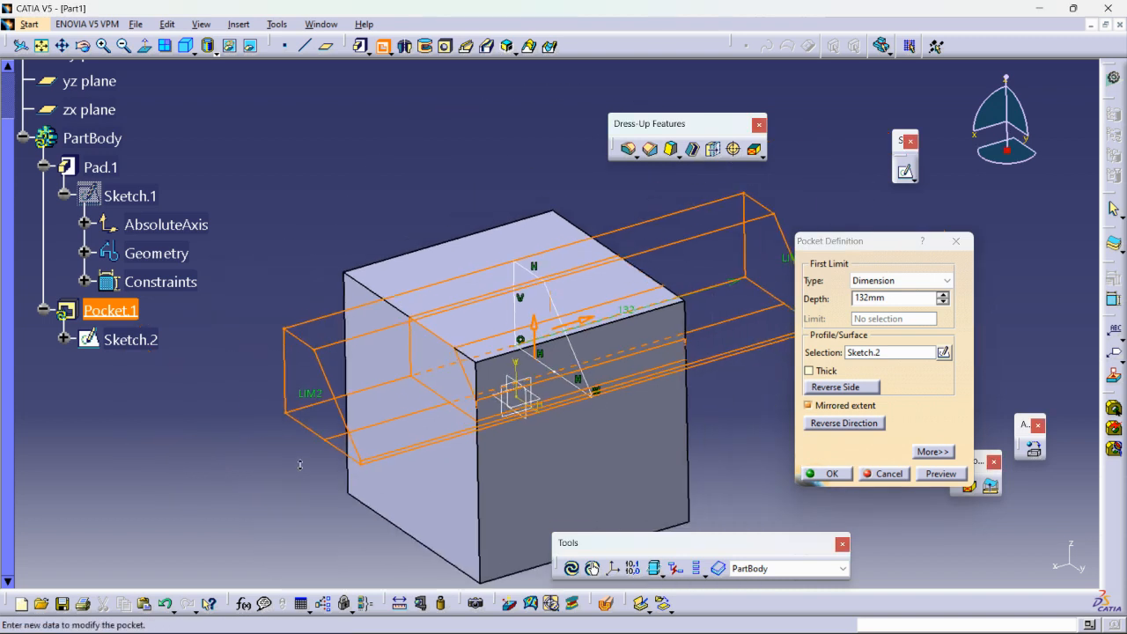
pyautogui.moveTo(655, 368); pyautogui.dragTo(553, 368, button='middle')
pyautogui.moveTo(695, 264); pyautogui.dragTo(722, 319)
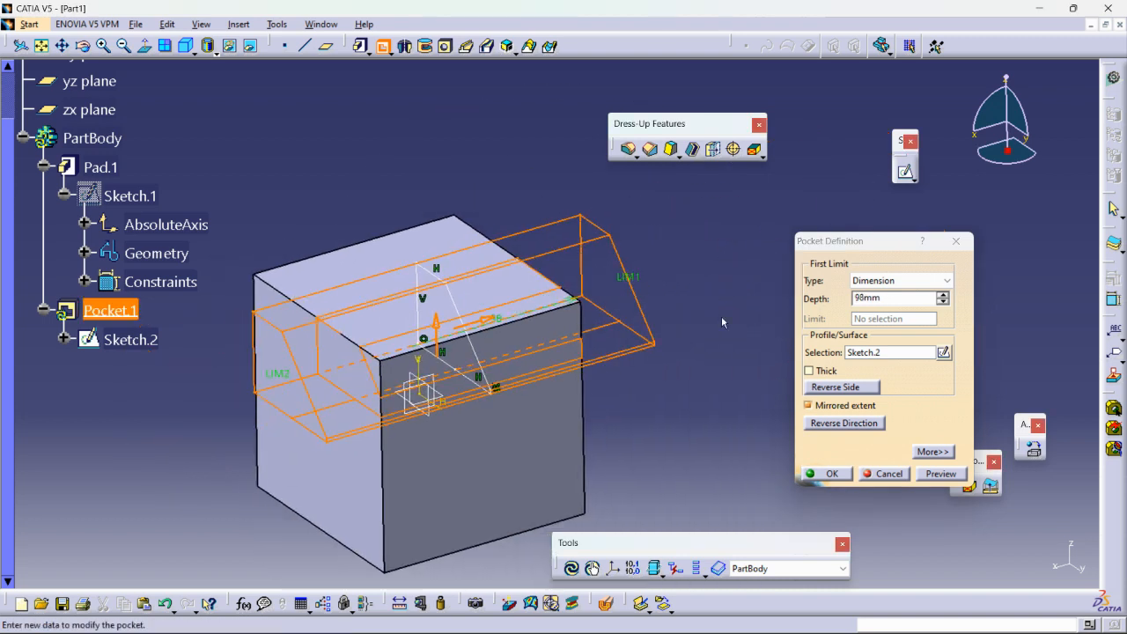
pyautogui.click(933, 474)
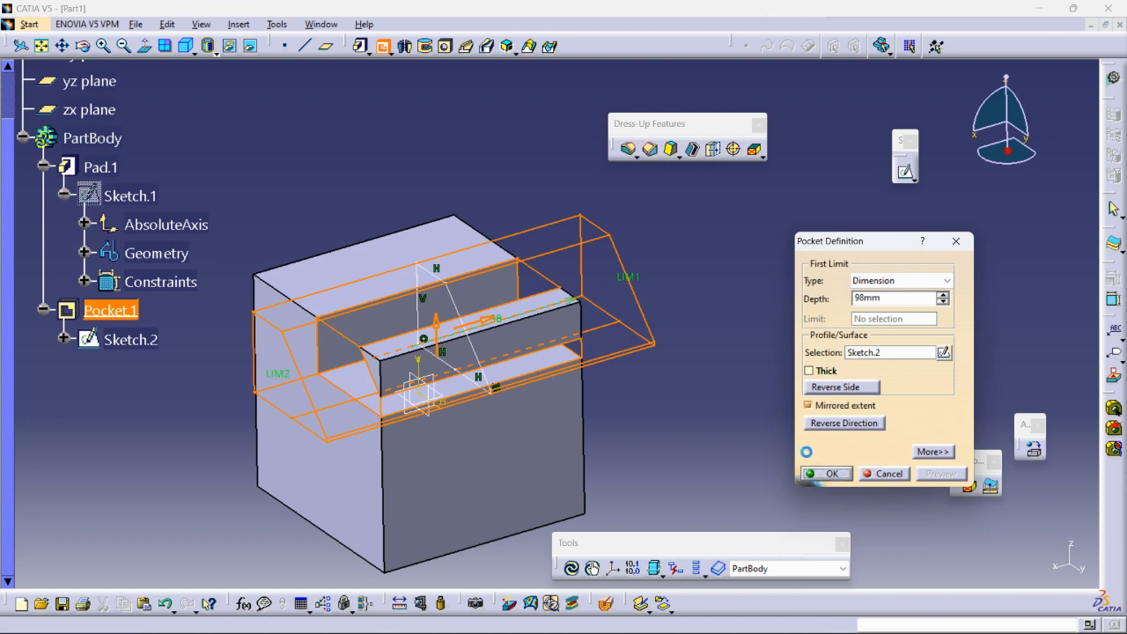
pyautogui.click(826, 474)
pyautogui.moveTo(692, 327); pyautogui.dragTo(790, 290, button='middle')
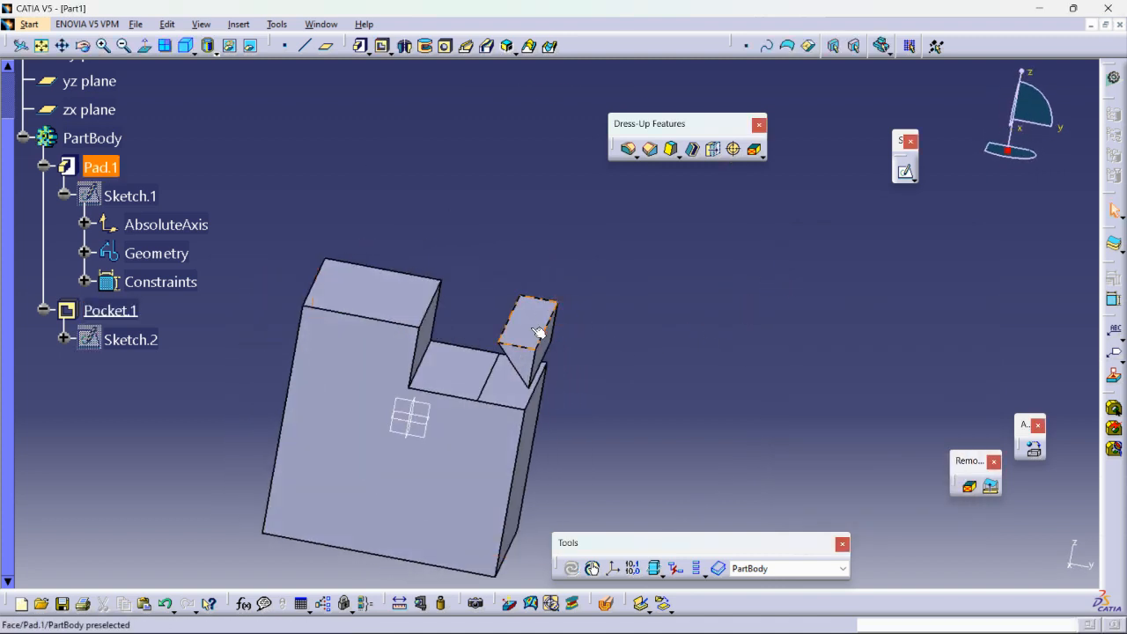
pyautogui.moveTo(537, 330); pyautogui.dragTo(584, 290, button='middle')
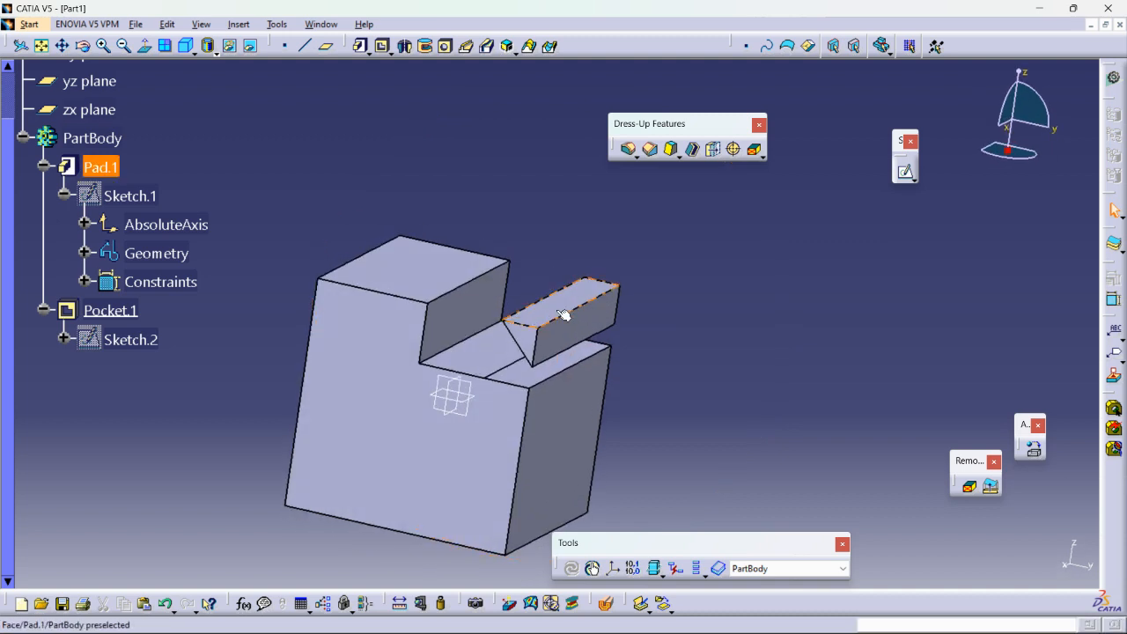
pyautogui.moveTo(528, 328); pyautogui.dragTo(574, 337, button='middle')
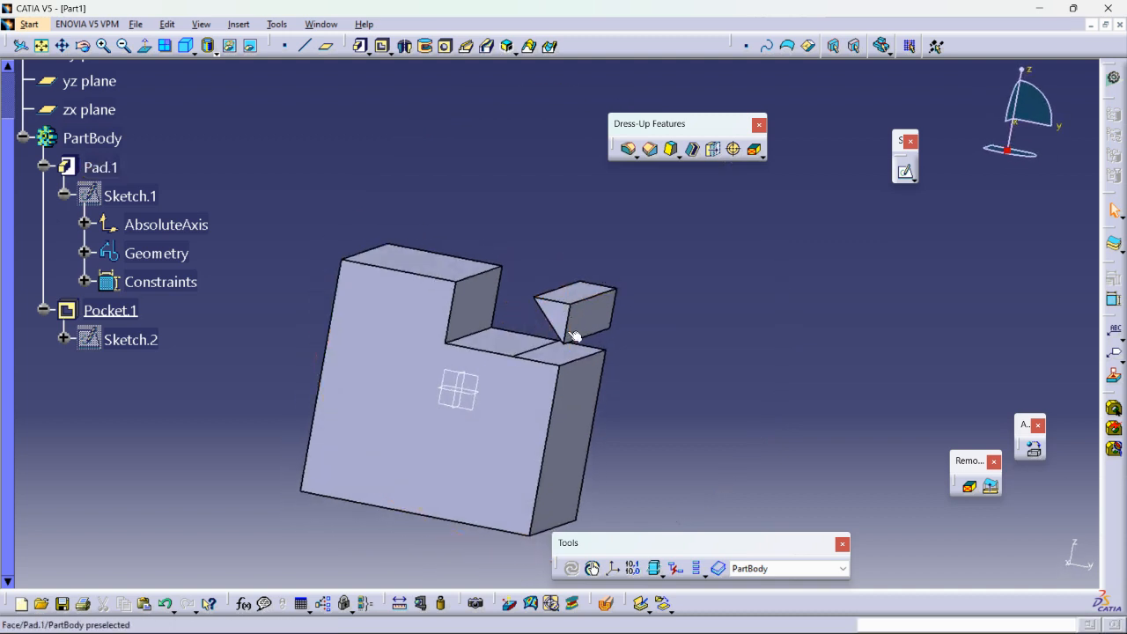
pyautogui.moveTo(545, 289); pyautogui.dragTo(493, 335, button='middle')
# Apply Remove Lump to PartBody with the detached wedge's triangular end face as the face to remove, preview it and accept.
pyautogui.click(281, 27)
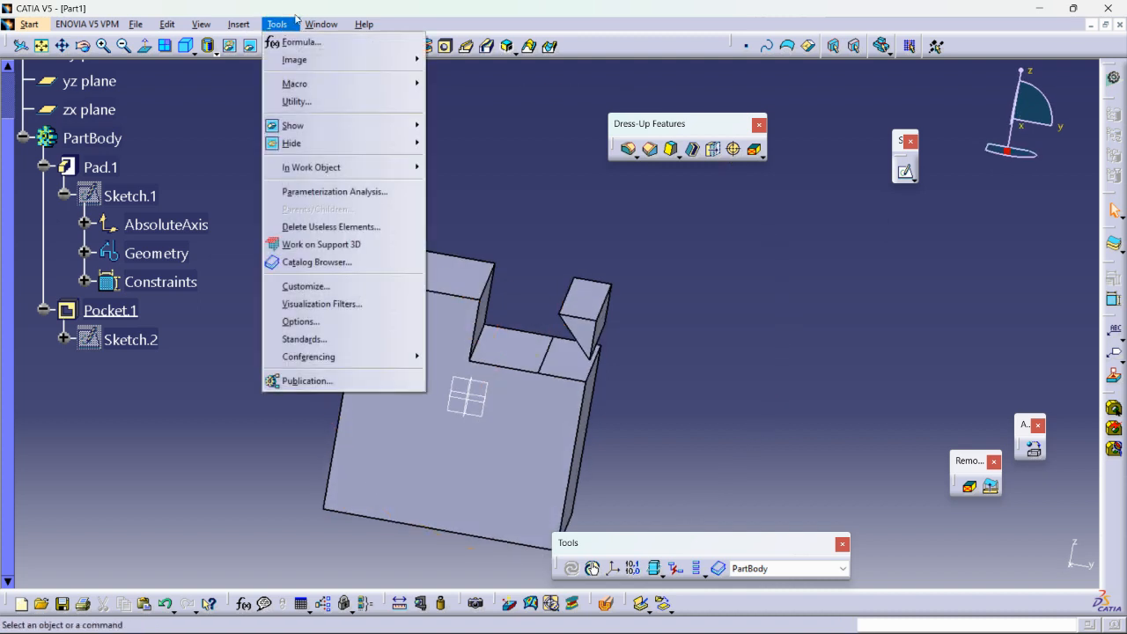
pyautogui.moveTo(239, 24)
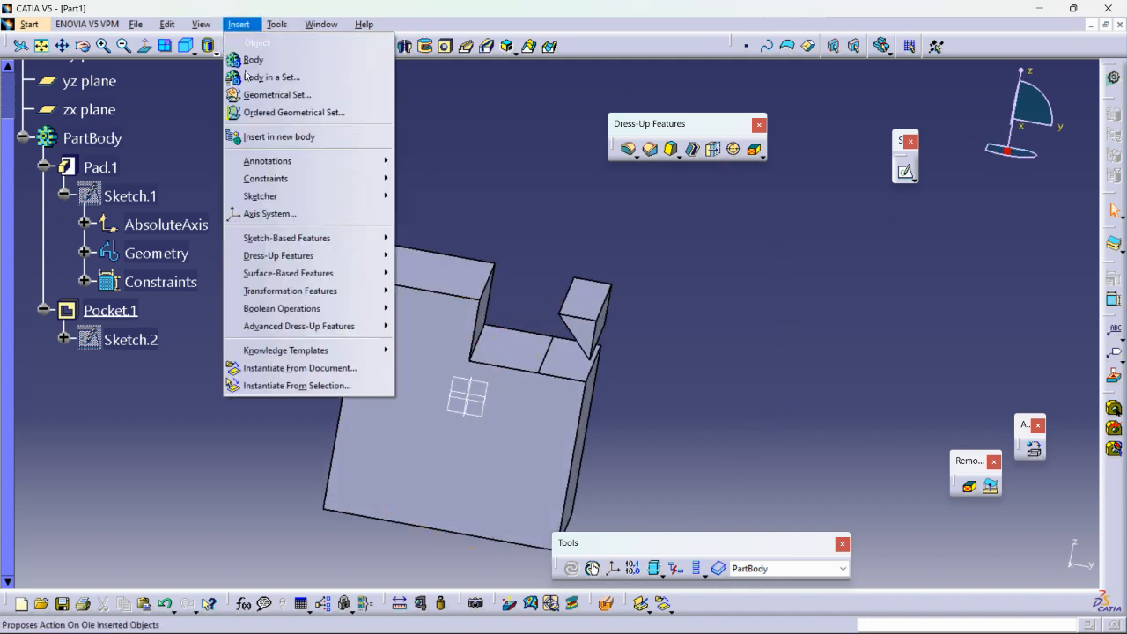
pyautogui.moveTo(348, 314)
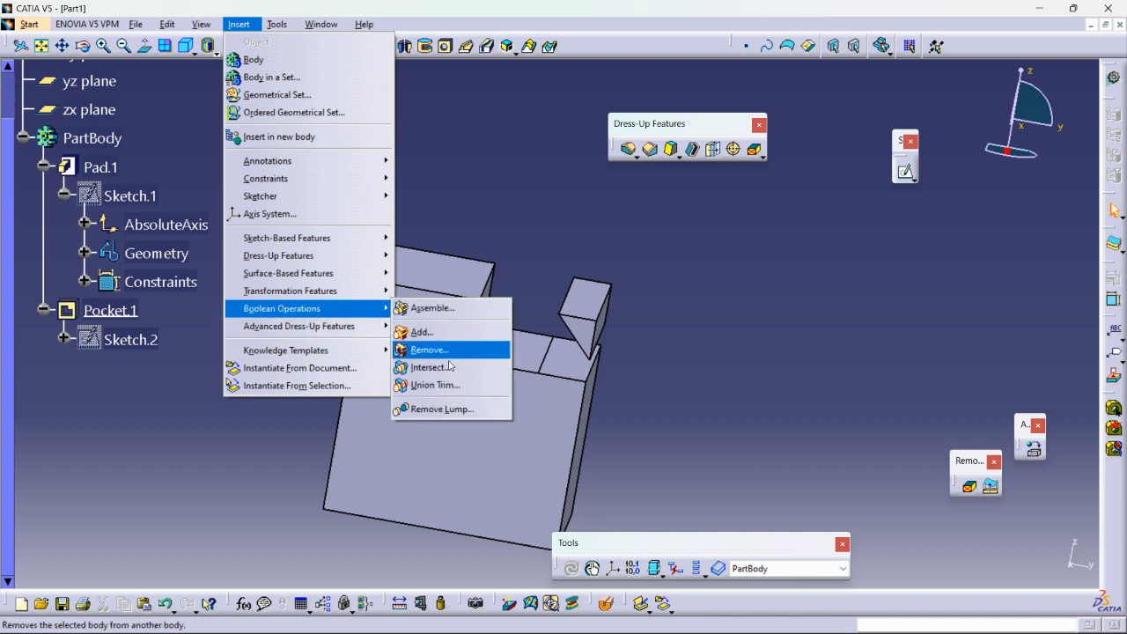
pyautogui.click(436, 409)
pyautogui.moveTo(808, 319); pyautogui.dragTo(772, 272, button='middle')
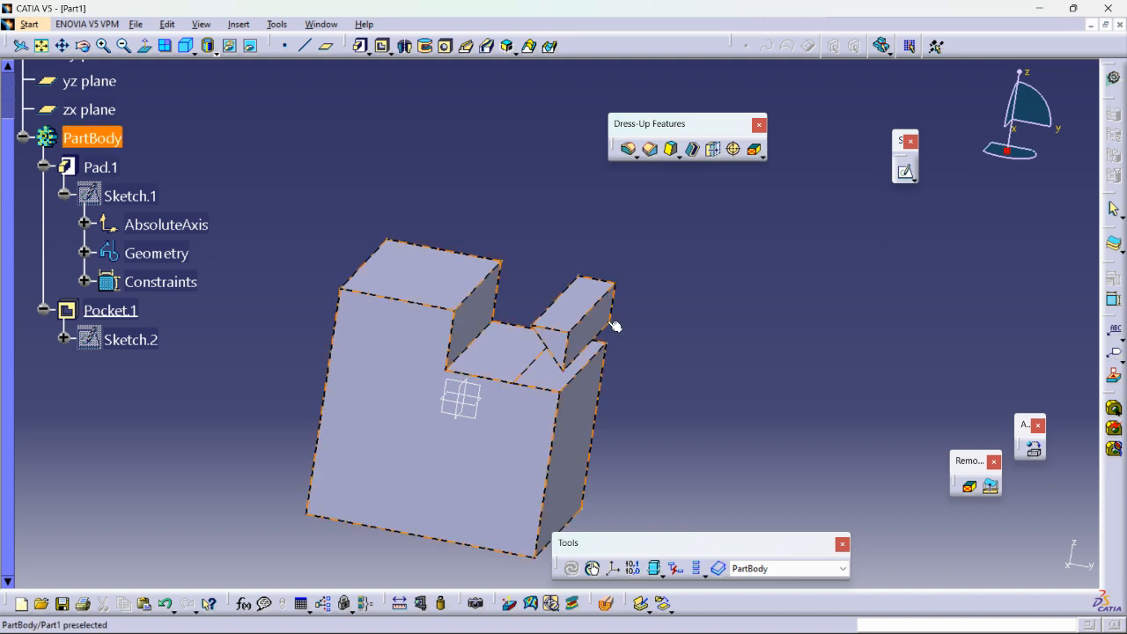
pyautogui.click(576, 311)
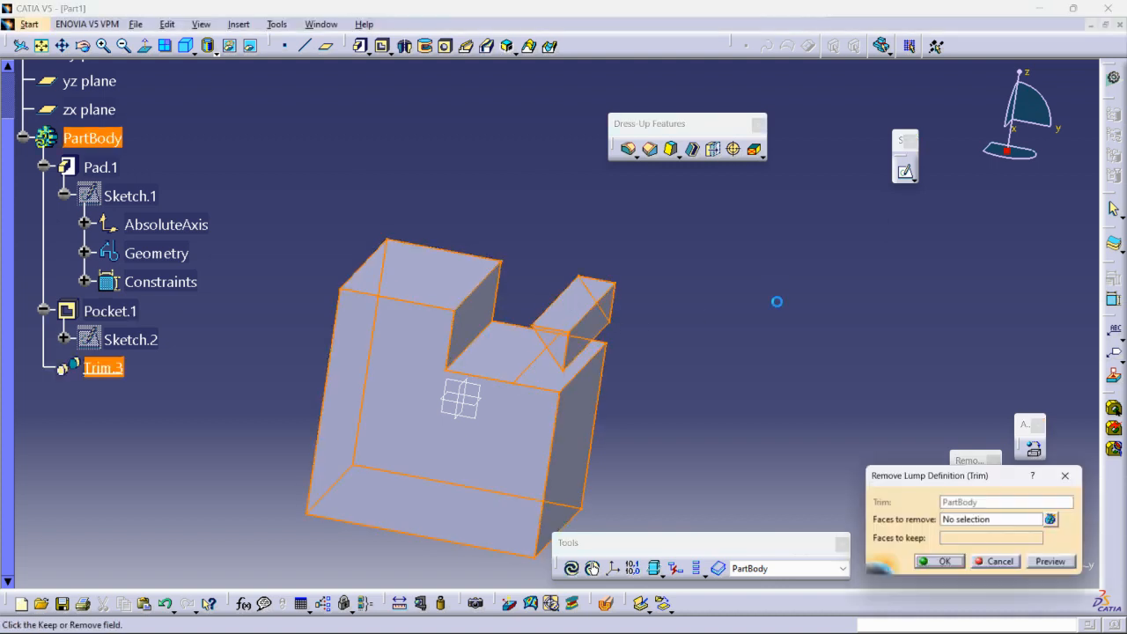
pyautogui.click(984, 520)
pyautogui.scroll(3, 555, 326)
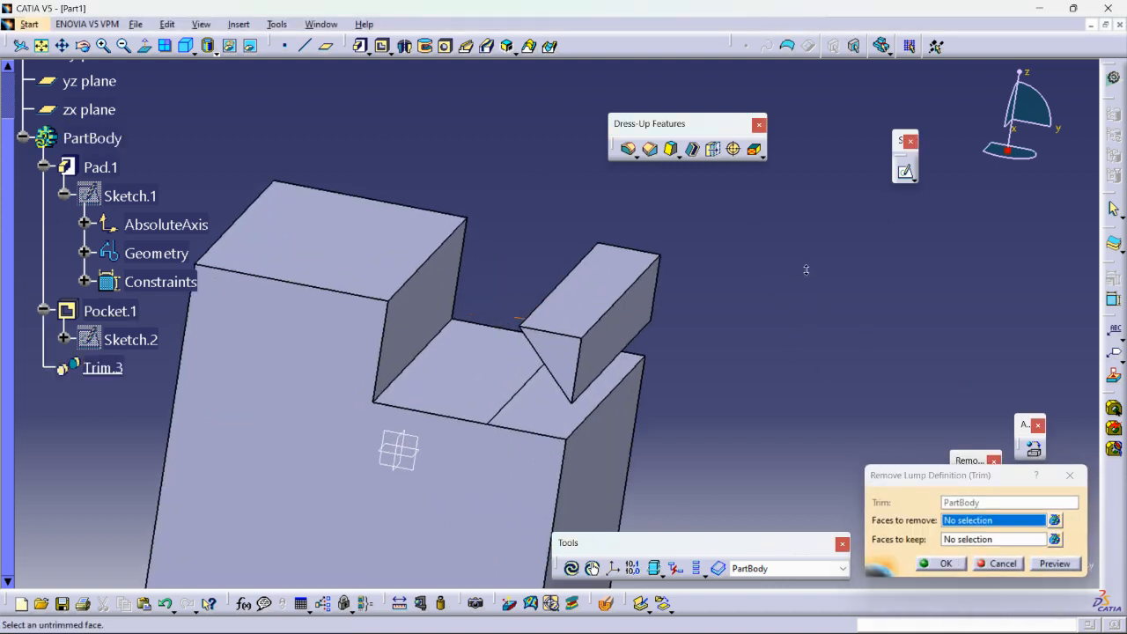
pyautogui.click(579, 362)
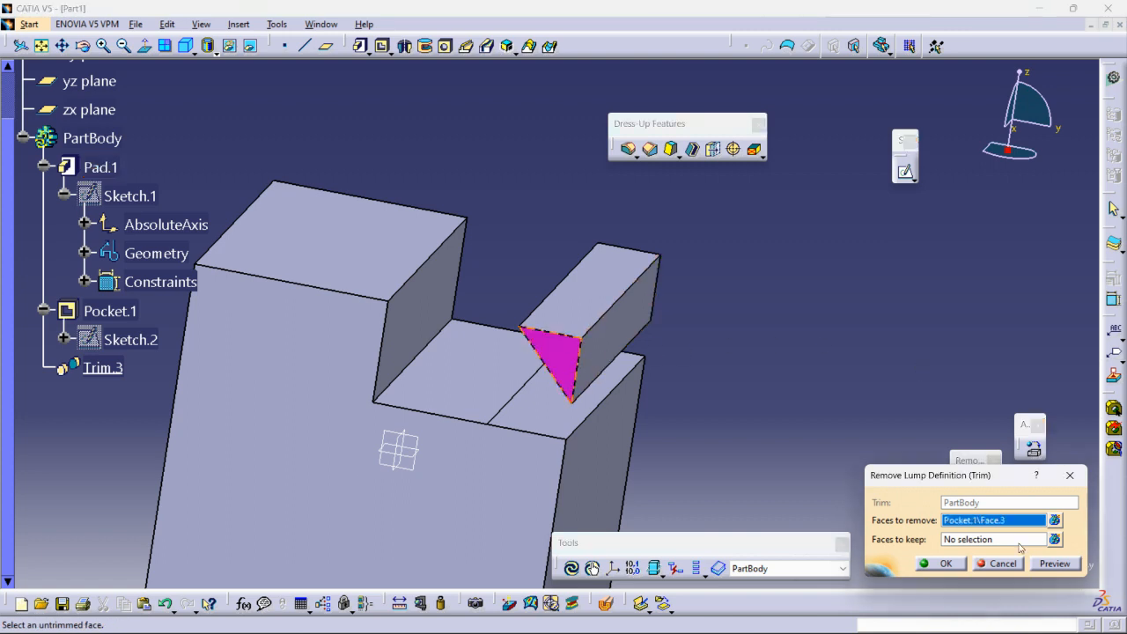
pyautogui.click(1055, 564)
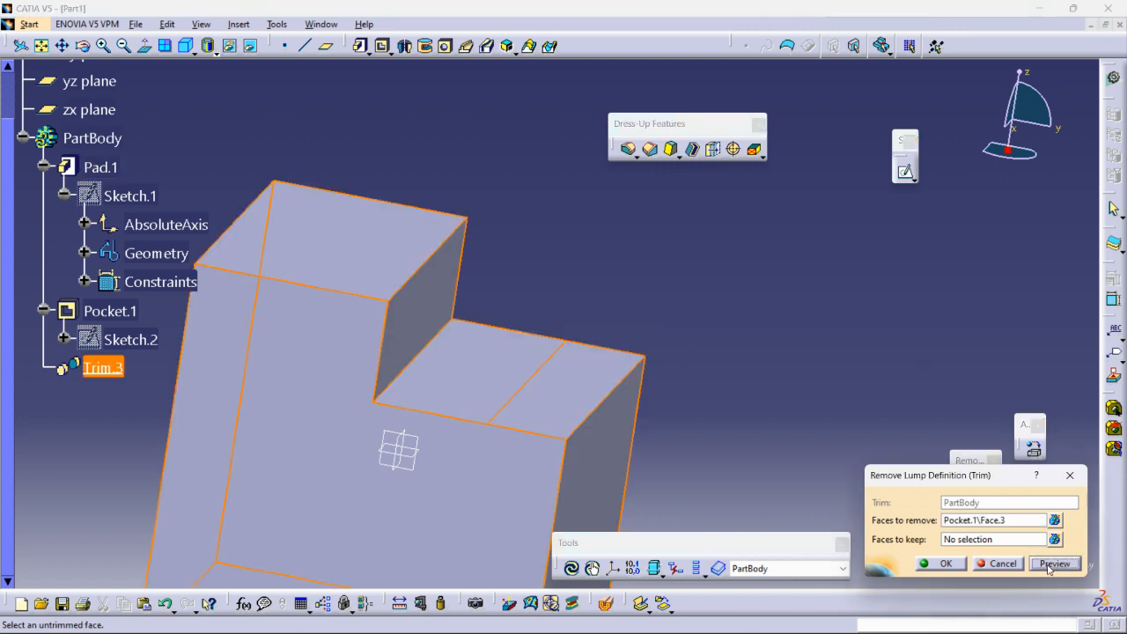
pyautogui.click(935, 563)
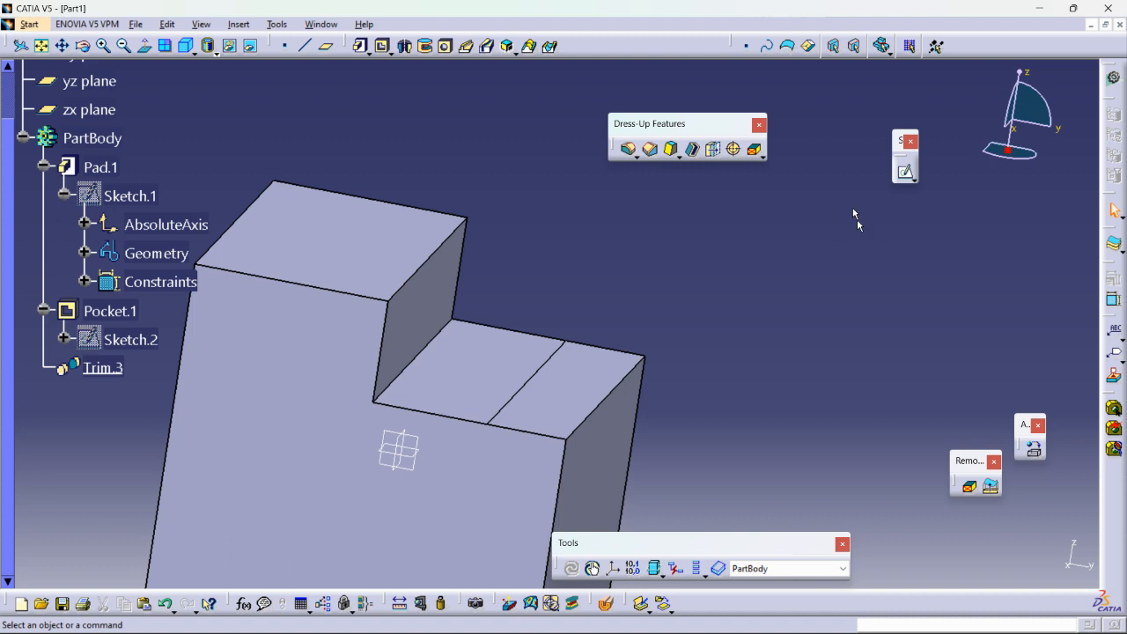
pyautogui.moveTo(856, 220); pyautogui.dragTo(772, 306, button='middle')
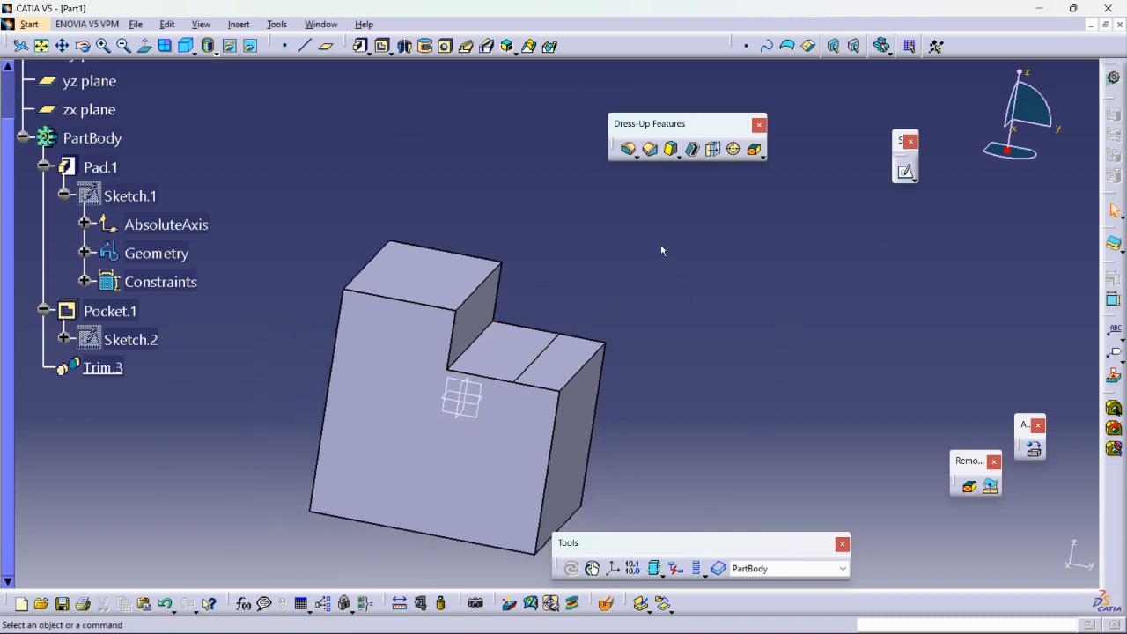
# Delete the Trim.3 lump removal from PartBody.
pyautogui.rightClick(103, 367)
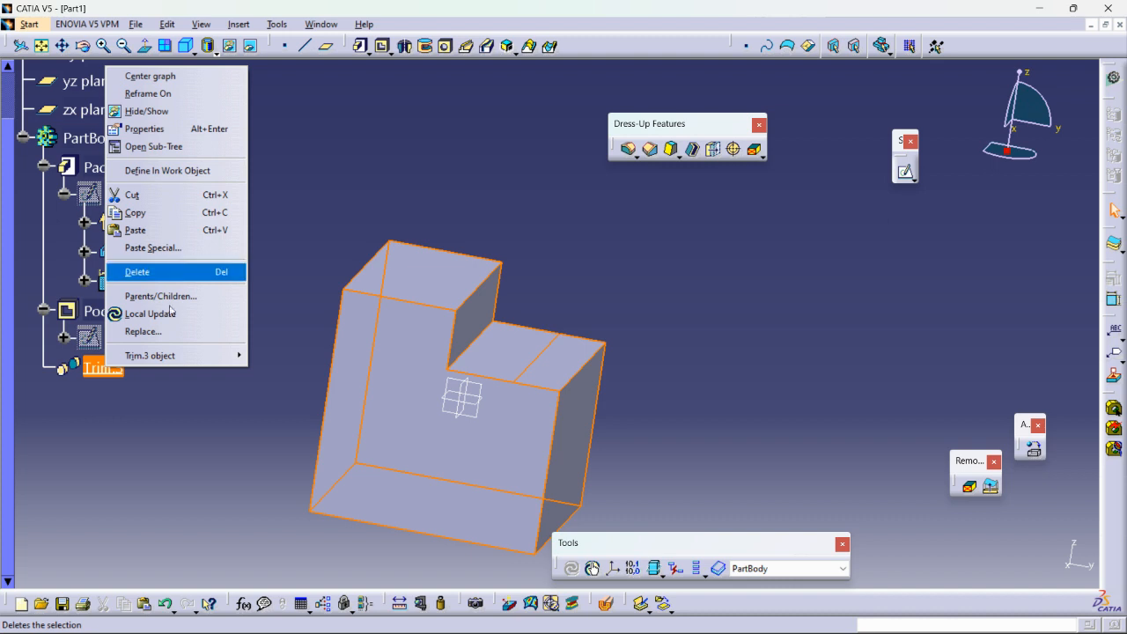
pyautogui.click(141, 272)
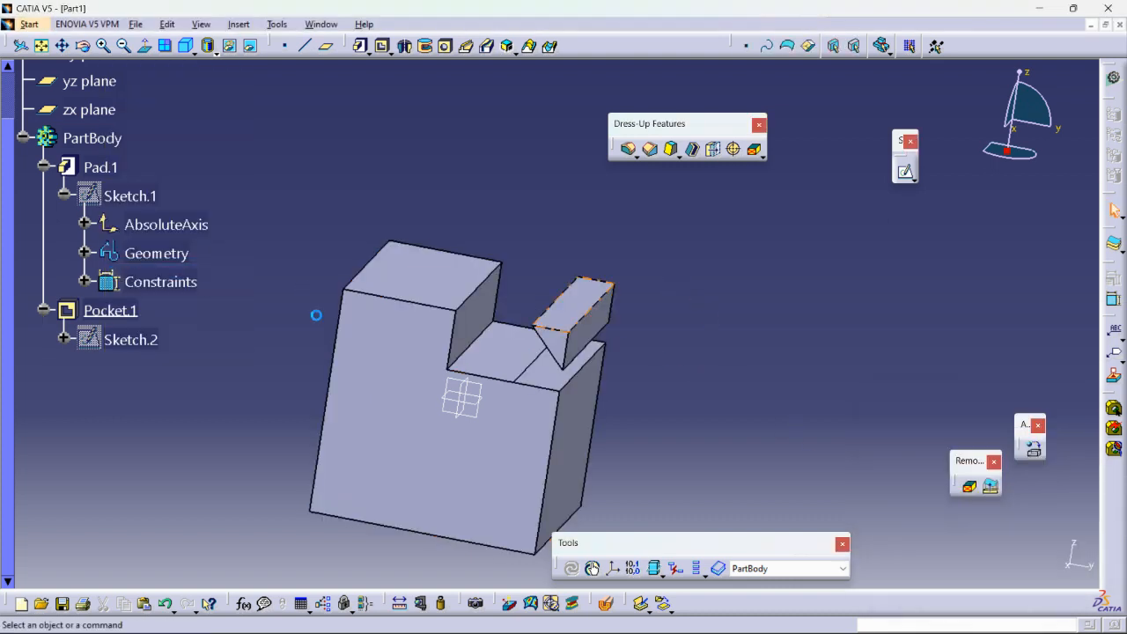
# Edit the pocket's Sketch.2 by moving its slanted line outward, exit the sketch and update the pocket.
pyautogui.doubleClick(128, 343)
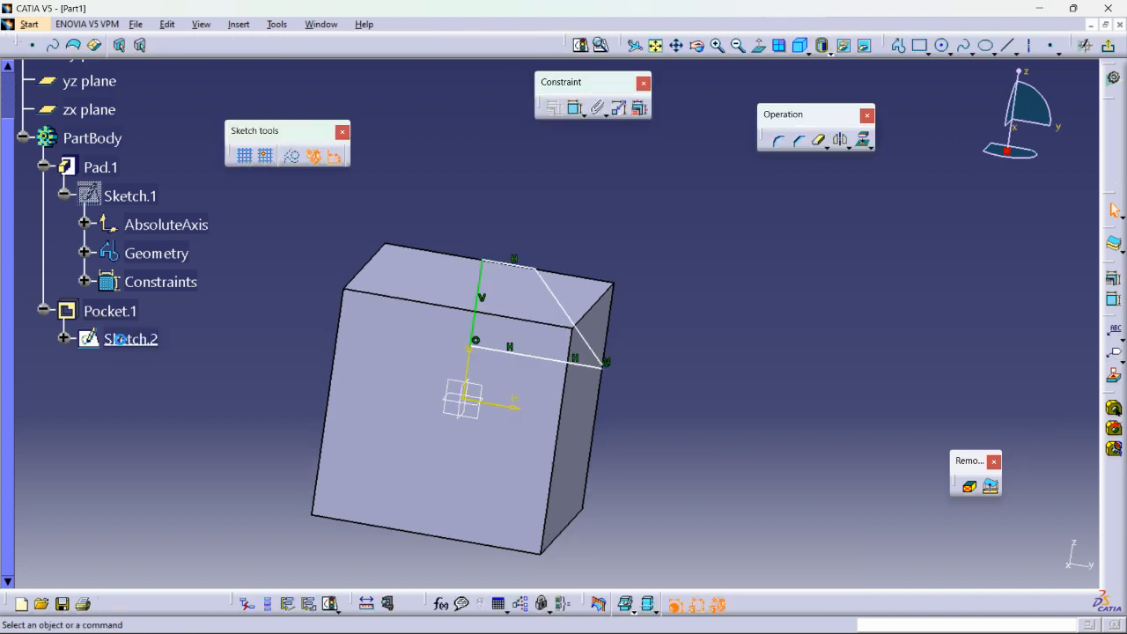
pyautogui.moveTo(570, 324)
pyautogui.mouseDown()
pyautogui.moveTo(568, 310)
pyautogui.moveTo(586, 312)
pyautogui.mouseUp()
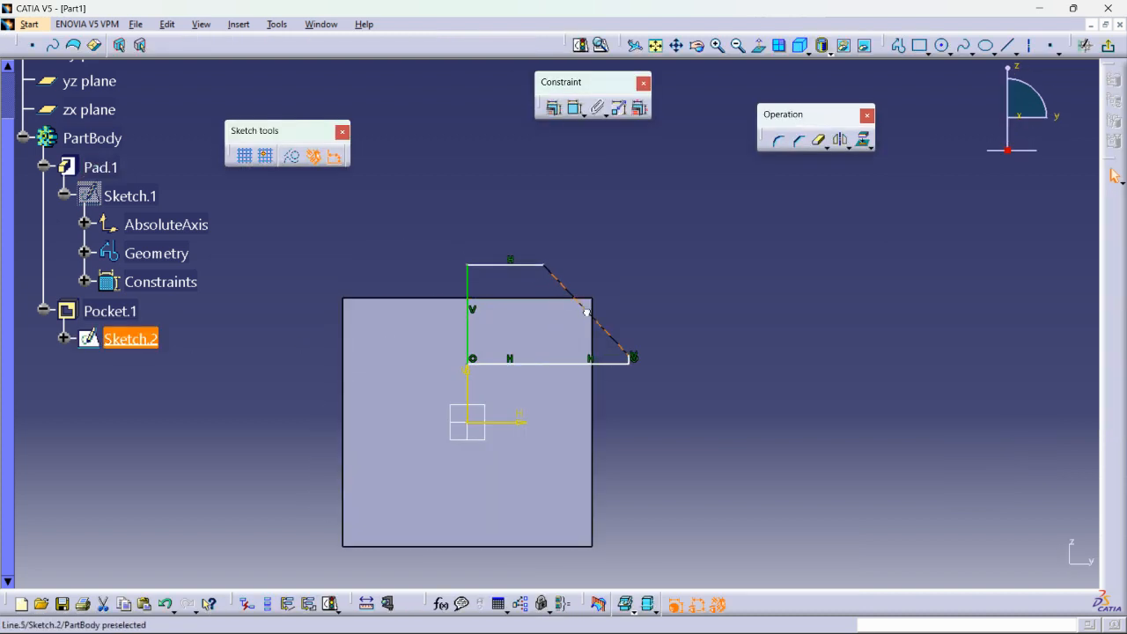
pyautogui.moveTo(672, 355); pyautogui.dragTo(880, 282, button='middle')
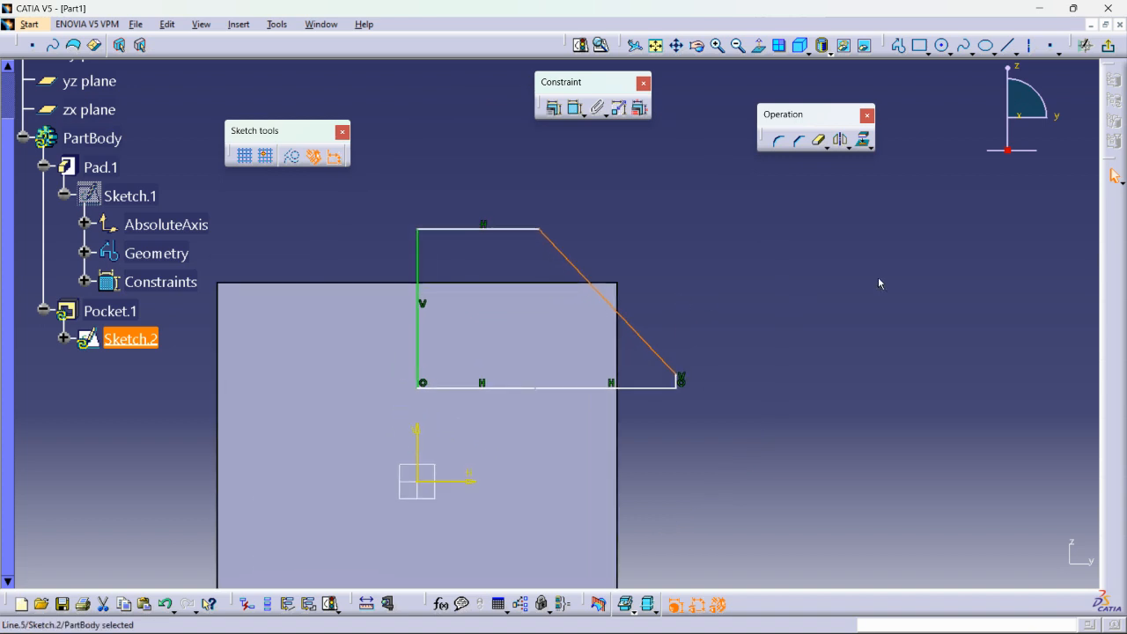
pyautogui.click(1085, 45)
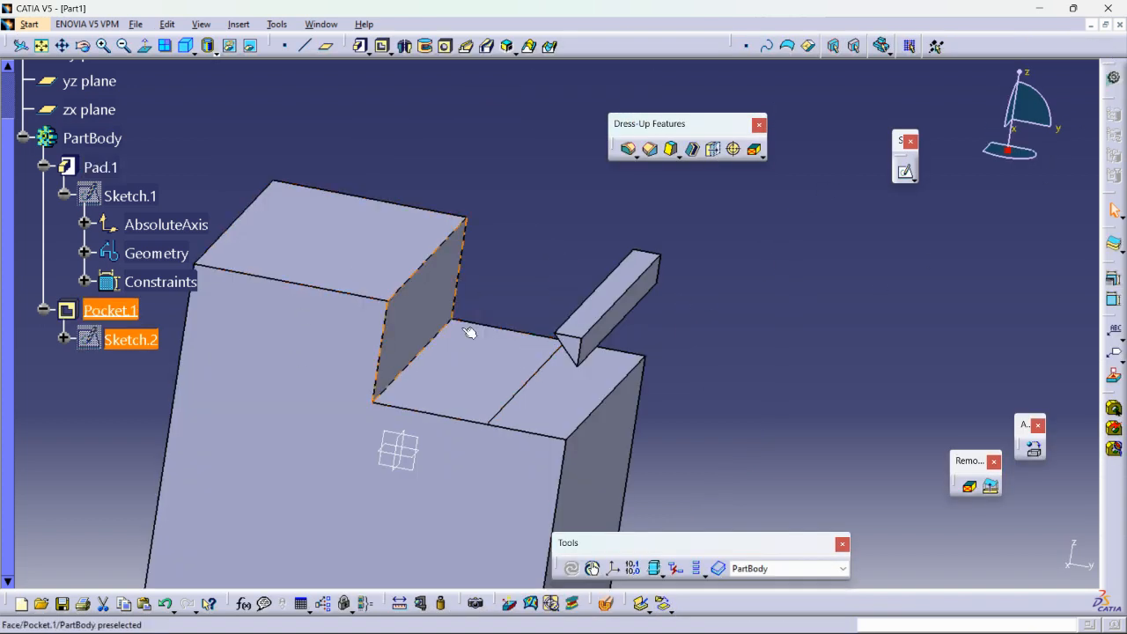
# Edit the pocket's Sketch.2 by moving its lower horizontal line down and its slanted line inward, and exit the sketch.
pyautogui.moveTo(532, 322); pyautogui.dragTo(522, 308, button='middle')
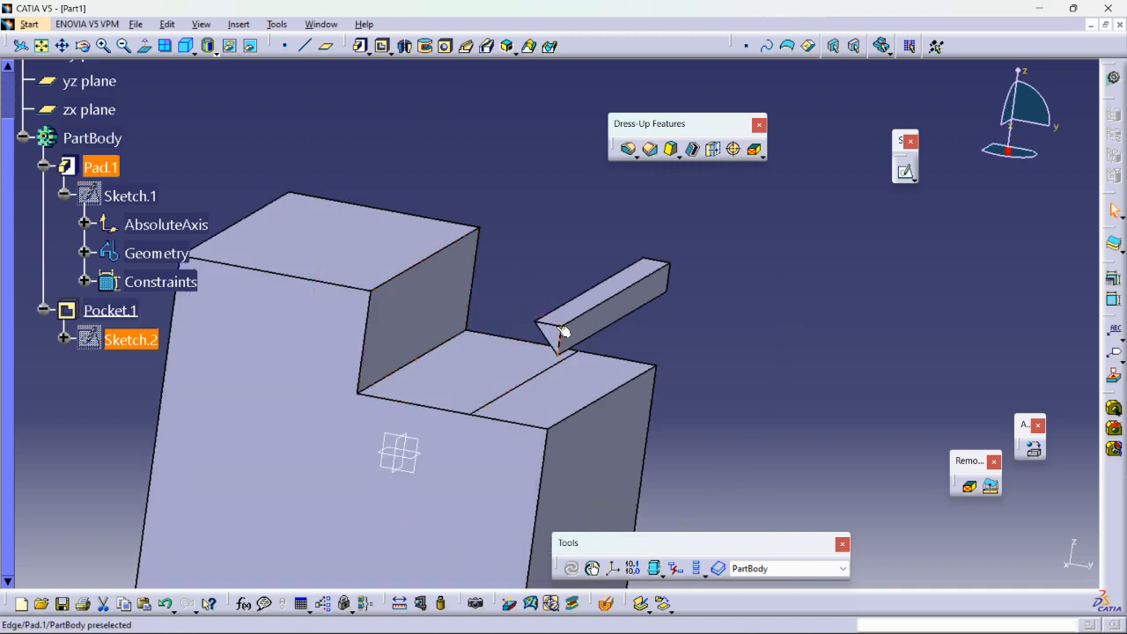
pyautogui.doubleClick(119, 340)
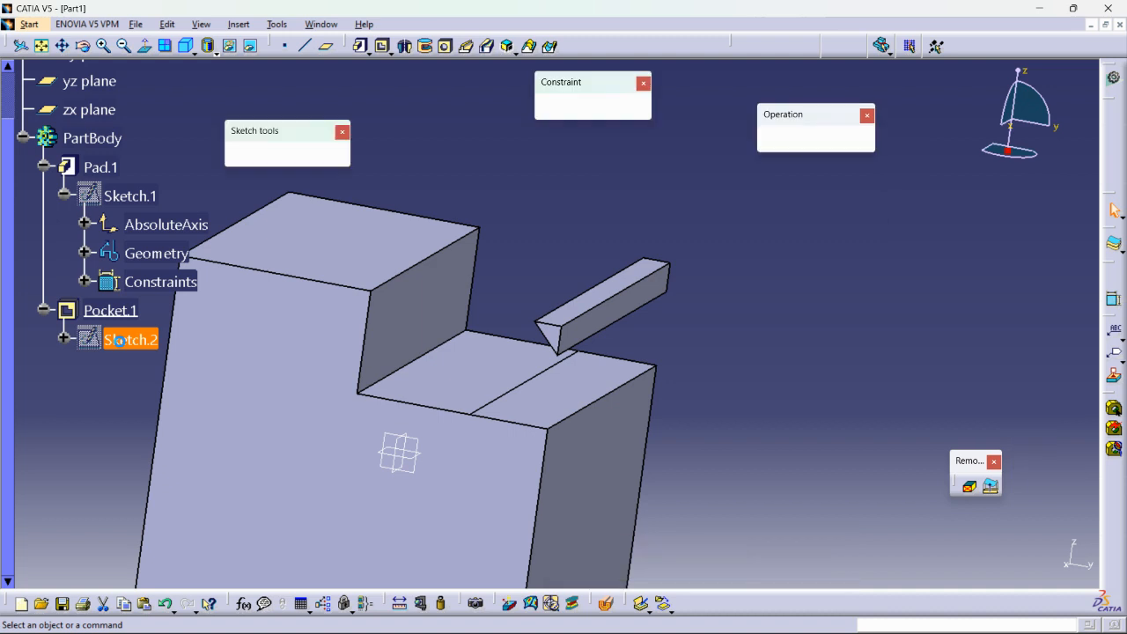
pyautogui.moveTo(635, 330)
pyautogui.mouseDown()
pyautogui.moveTo(616, 346)
pyautogui.moveTo(637, 342)
pyautogui.moveTo(624, 320)
pyautogui.mouseUp()
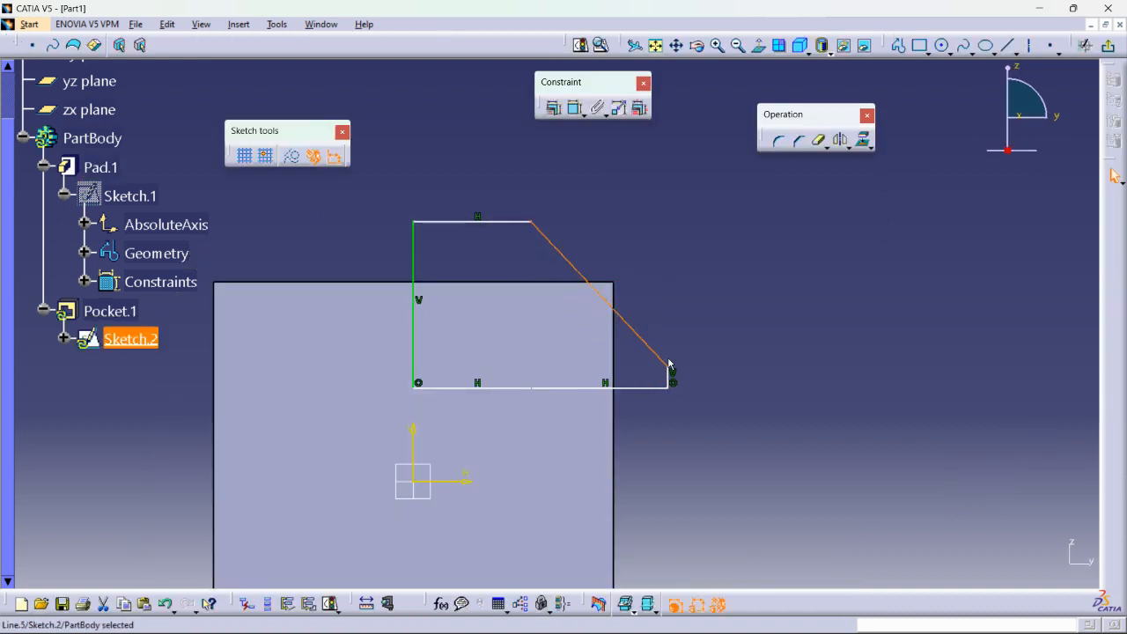
pyautogui.moveTo(647, 387); pyautogui.dragTo(640, 443)
pyautogui.moveTo(644, 351)
pyautogui.mouseDown()
pyautogui.moveTo(623, 370)
pyautogui.moveTo(630, 382)
pyautogui.mouseUp()
pyautogui.click(1106, 51)
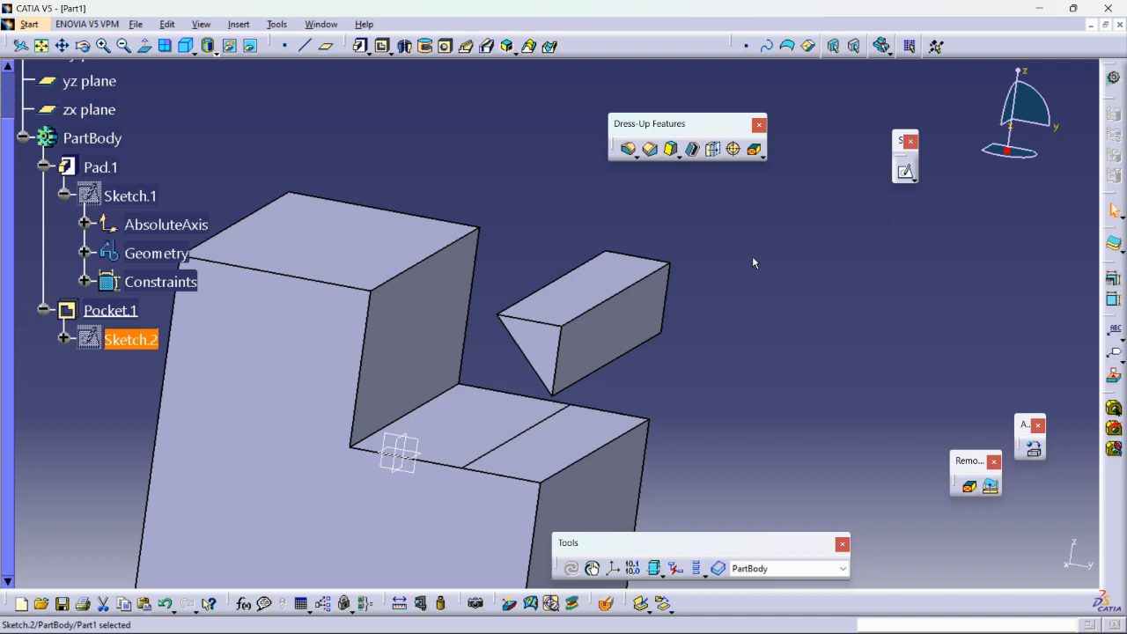
pyautogui.click(749, 264)
pyautogui.moveTo(755, 255)
pyautogui.keyDown('ctrl'); pyautogui.mouseDown(button='middle')
pyautogui.moveTo(755, 294)
pyautogui.moveTo(759, 286)
pyautogui.mouseUp(button='middle'); pyautogui.keyUp('ctrl')
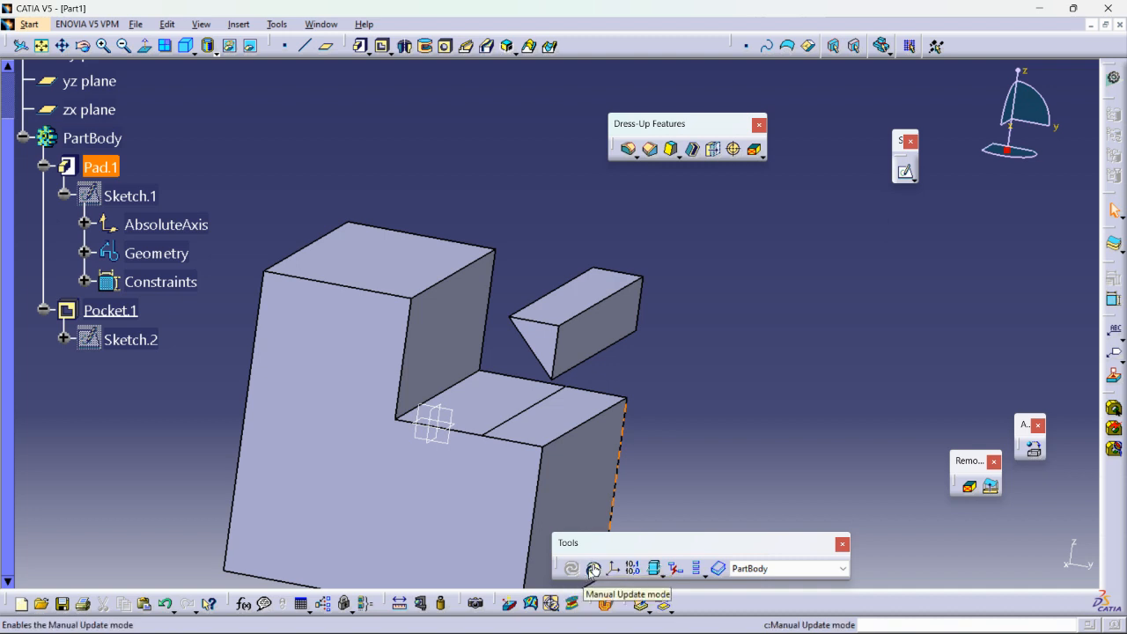
# Enable manual update mode, move Sketch.2's slanted line outward and exit the sketch.
pyautogui.click(593, 569)
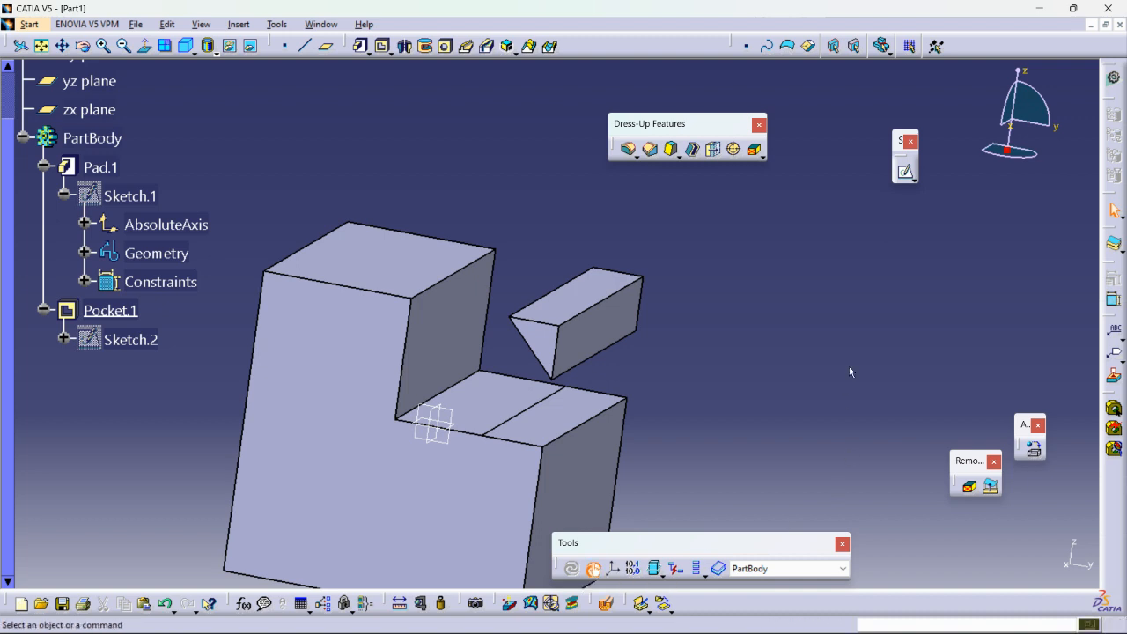
pyautogui.doubleClick(138, 340)
pyautogui.moveTo(597, 342)
pyautogui.mouseDown()
pyautogui.moveTo(577, 353)
pyautogui.moveTo(599, 319)
pyautogui.mouseUp()
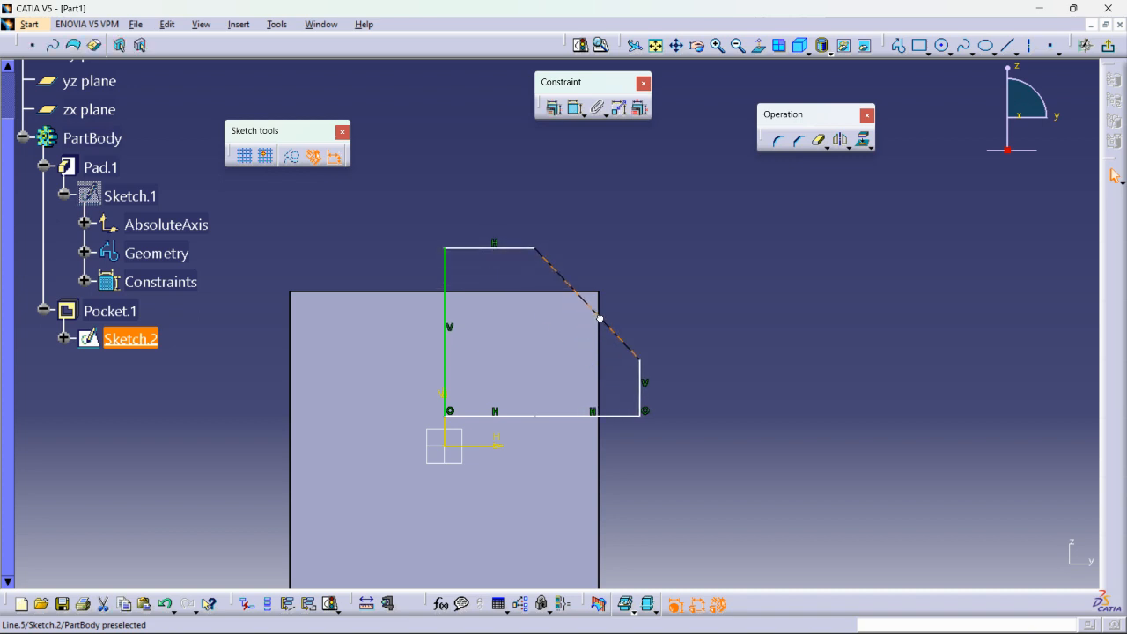
pyautogui.click(1107, 49)
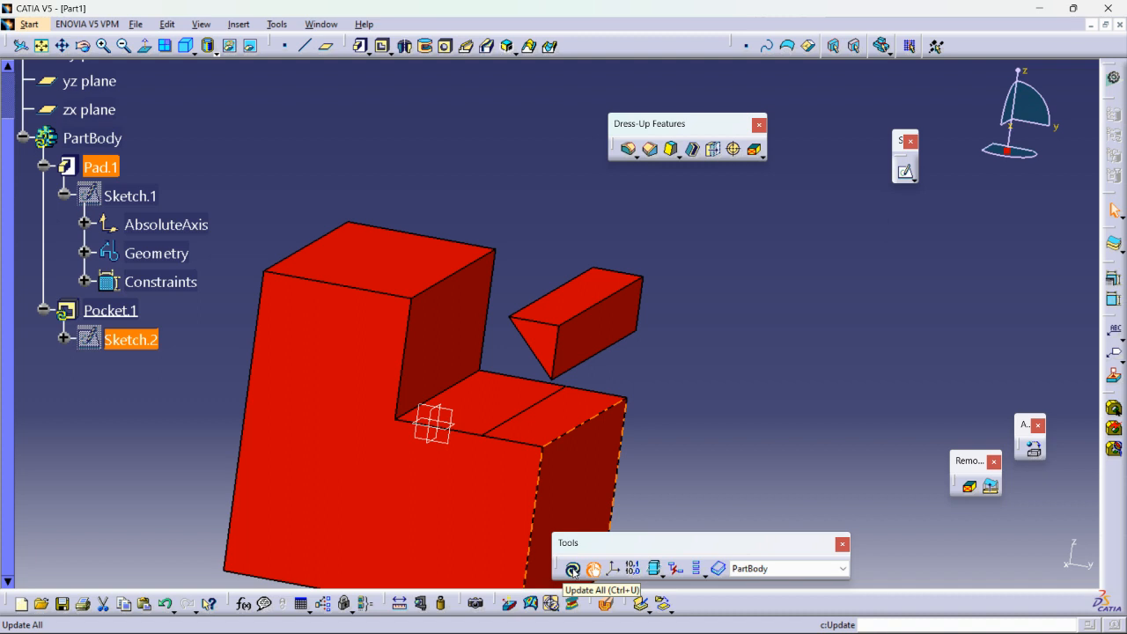
# Update all features of the part and turn manual update mode off.
pyautogui.click(572, 570)
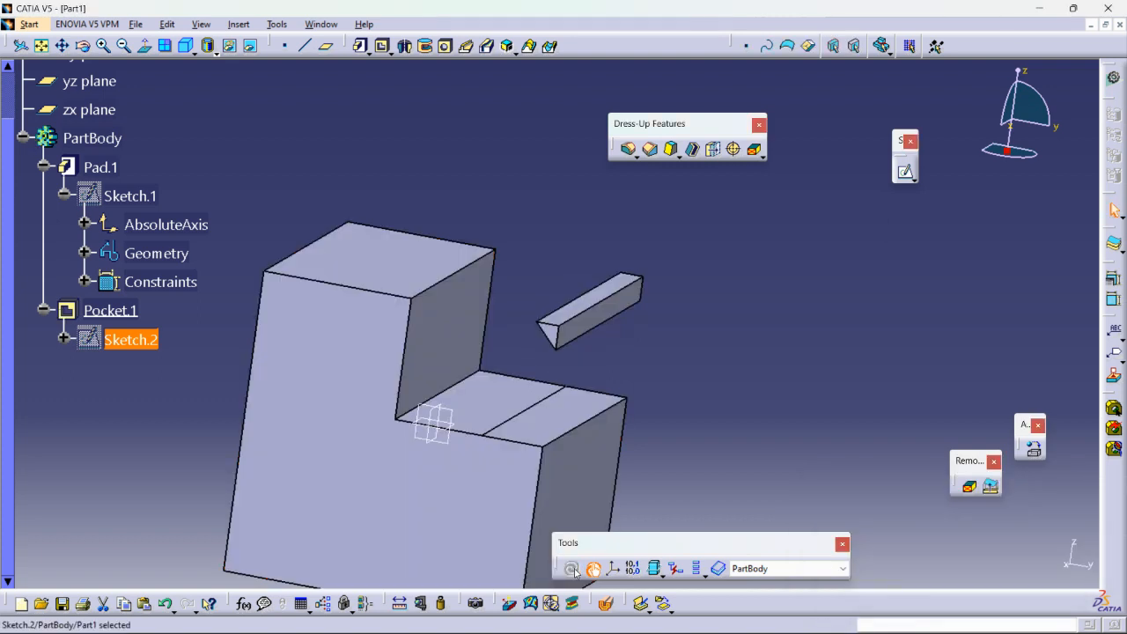
pyautogui.click(745, 379)
pyautogui.keyDown('ctrl'); pyautogui.moveTo(787, 347); pyautogui.dragTo(796, 371, button='middle'); pyautogui.keyUp('ctrl')
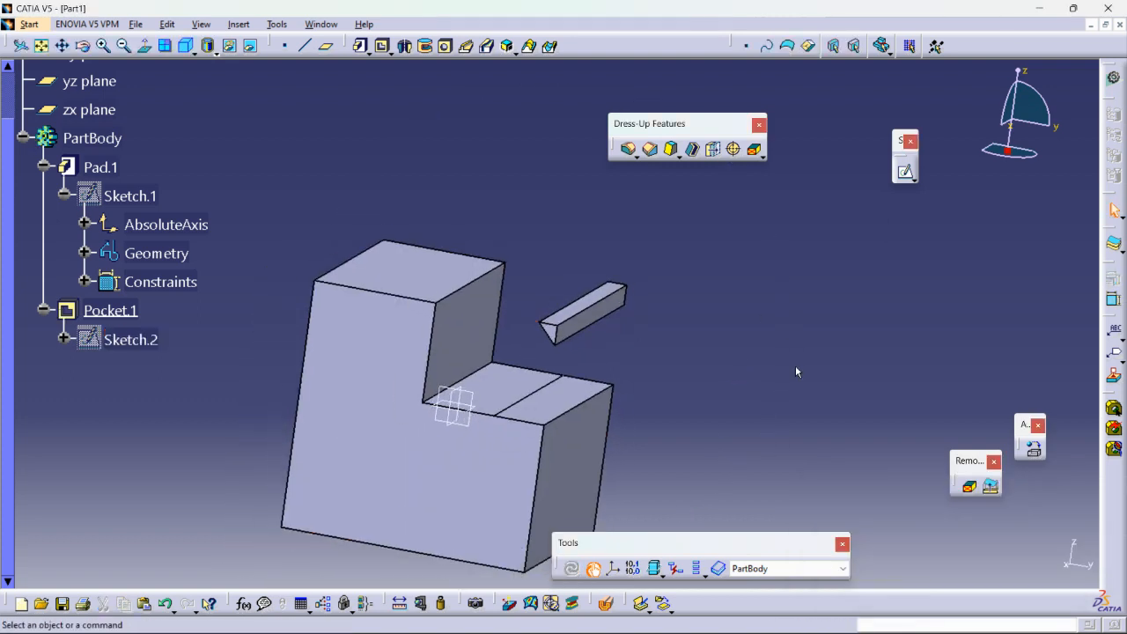
pyautogui.click(596, 573)
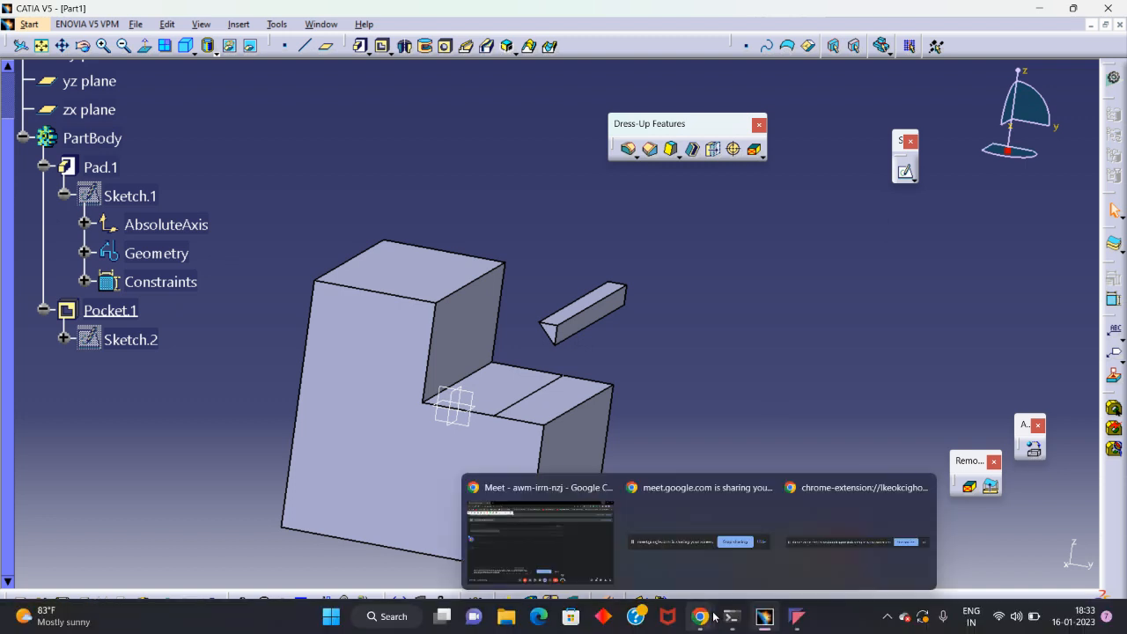
pyautogui.click(277, 24)
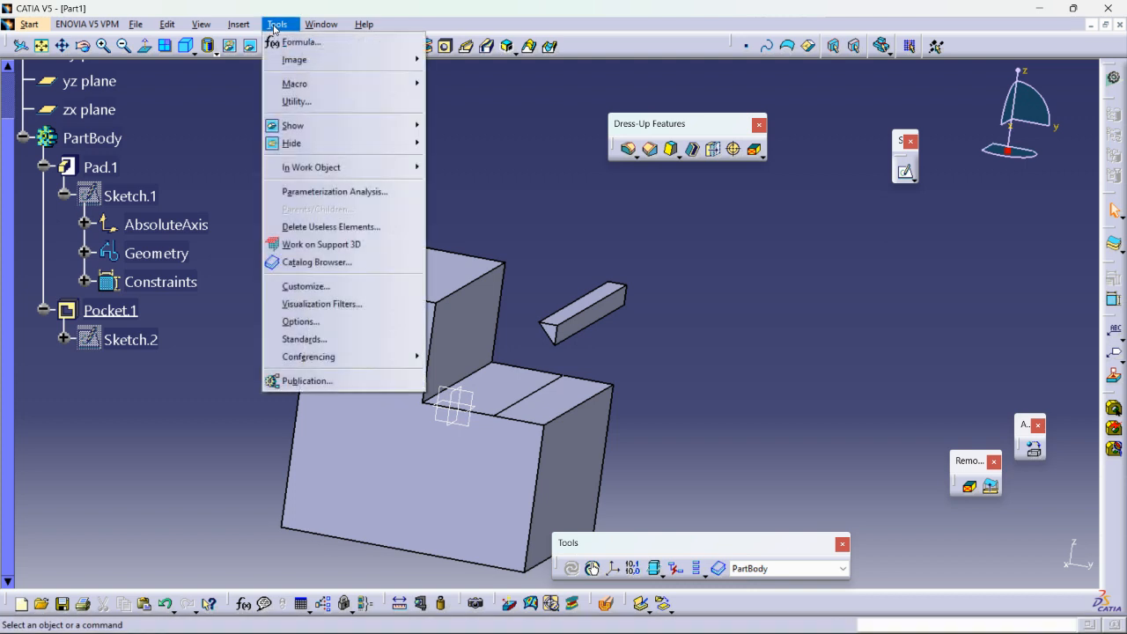
pyautogui.moveTo(238, 24)
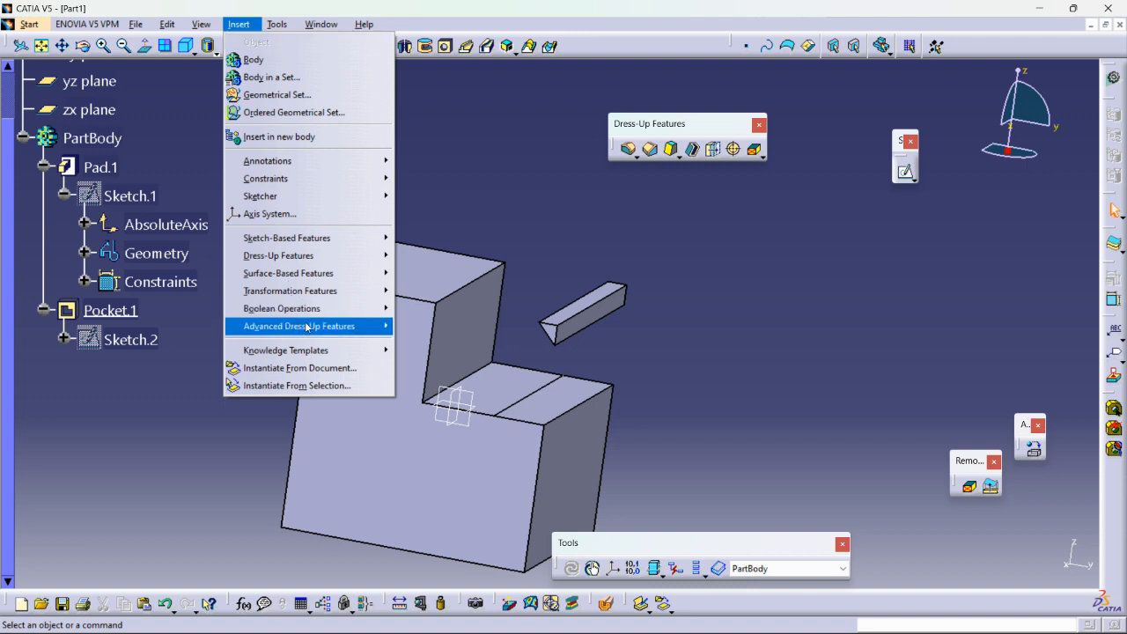
pyautogui.moveTo(308, 273)
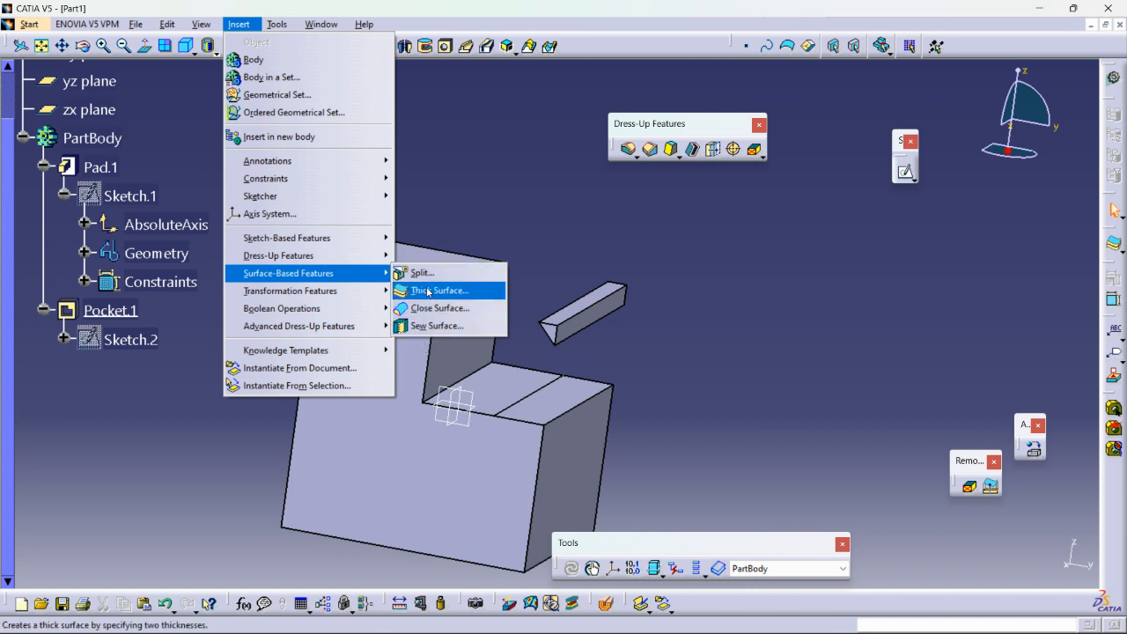
pyautogui.click(568, 232)
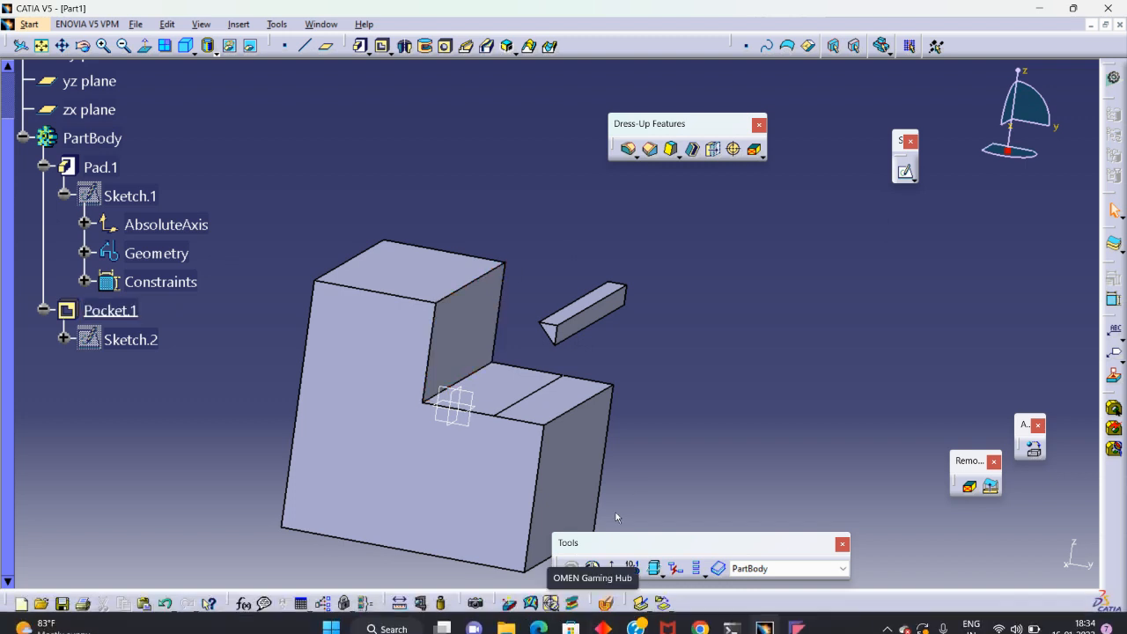
pyautogui.moveTo(764, 330); pyautogui.dragTo(447, 382, button='middle')
pyautogui.moveTo(547, 359); pyautogui.dragTo(577, 372, button='middle')
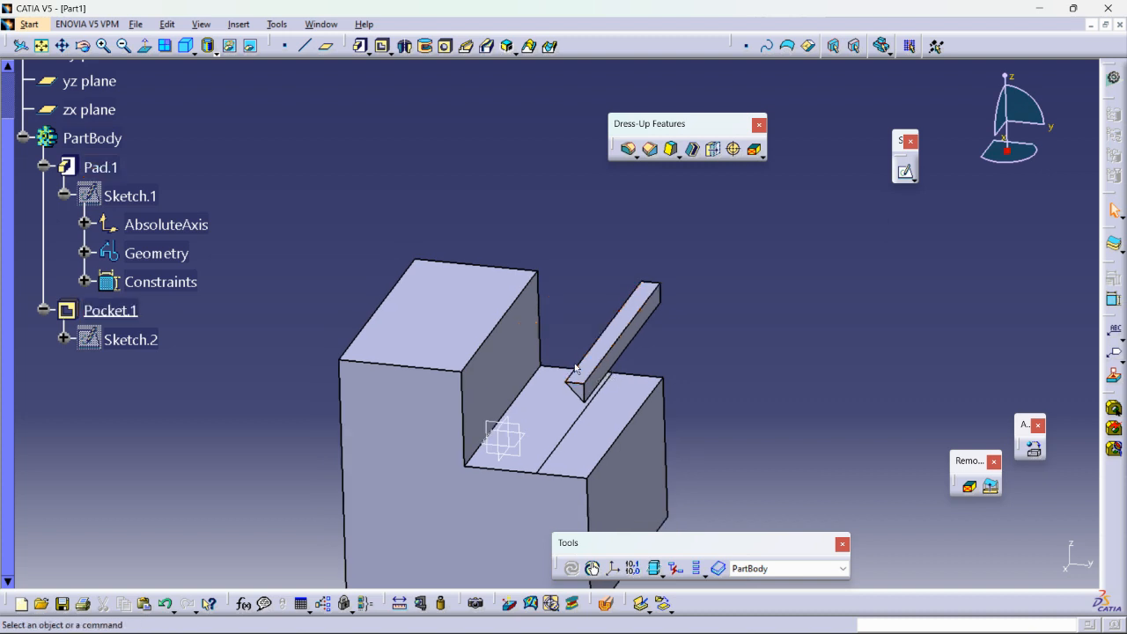
# Collapse the Pad.1 and Pocket.1 branches in the specification tree, keeping the geometry active.
pyautogui.click(43, 157)
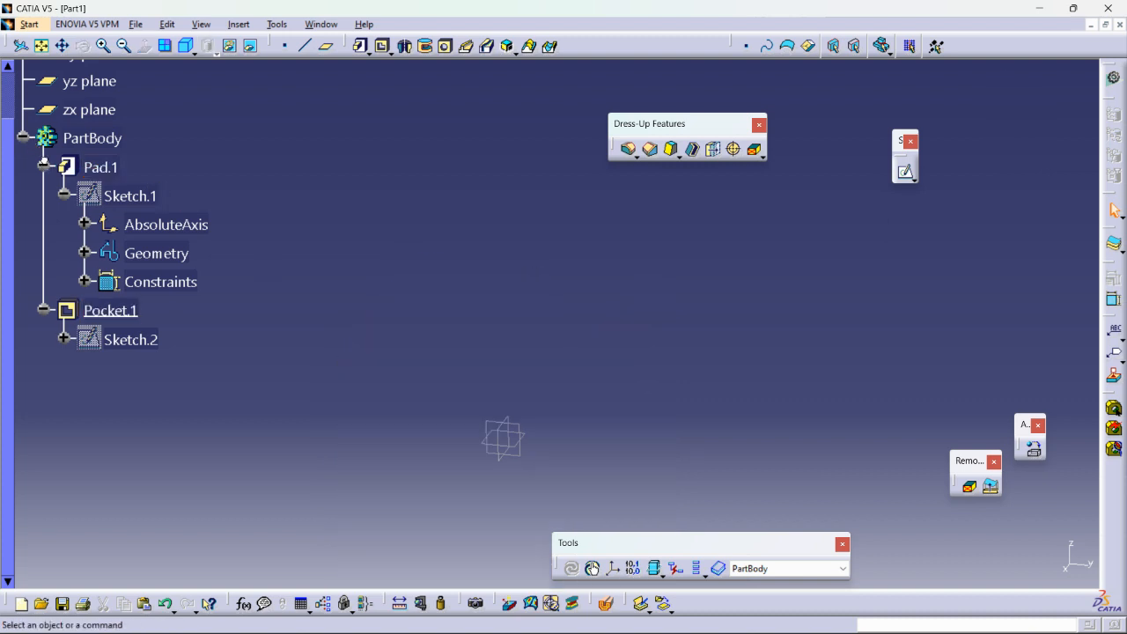
pyautogui.click(43, 156)
pyautogui.click(43, 166)
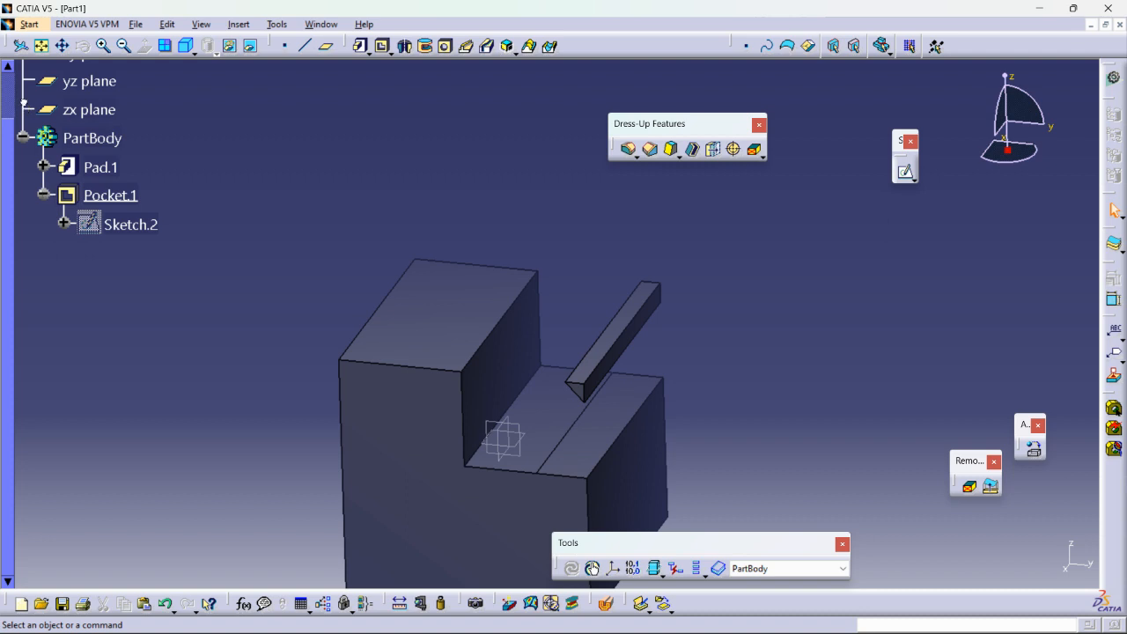
pyautogui.click(25, 106)
pyautogui.click(25, 105)
pyautogui.click(25, 106)
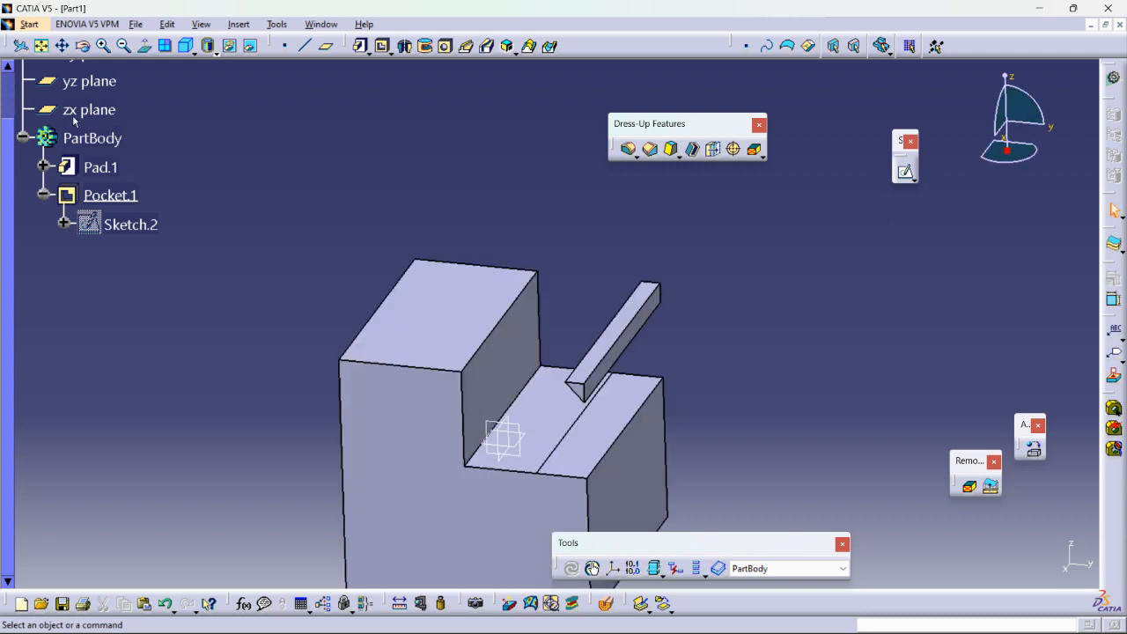
pyautogui.click(28, 104)
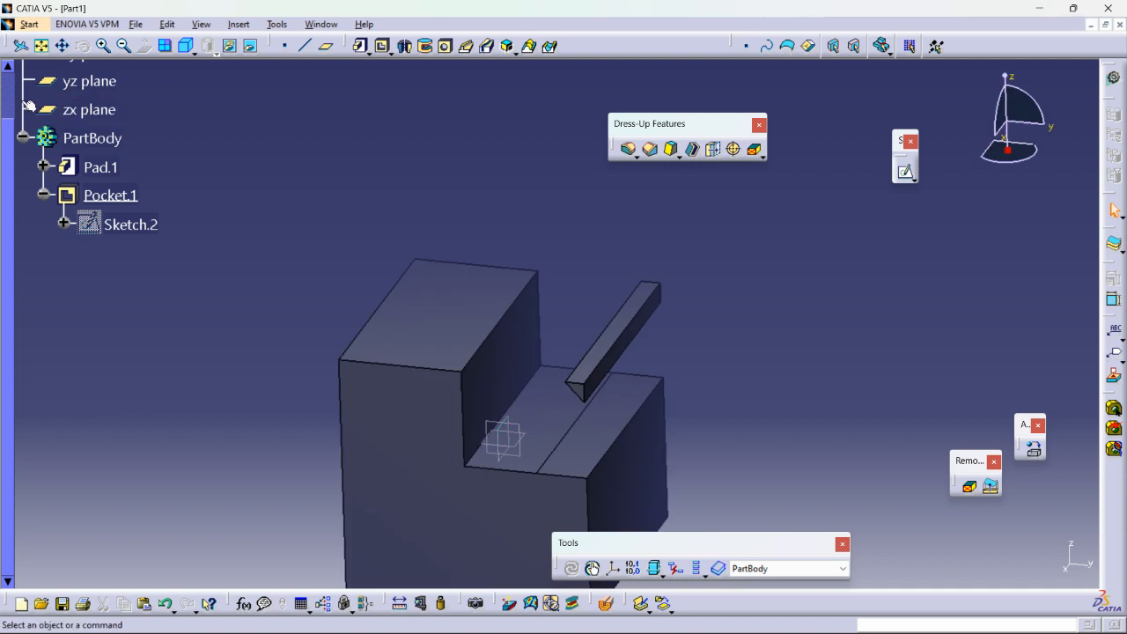
pyautogui.click(22, 95)
pyautogui.moveTo(449, 326); pyautogui.dragTo(452, 222, button='middle')
pyautogui.moveTo(498, 312); pyautogui.dragTo(664, 316, button='middle')
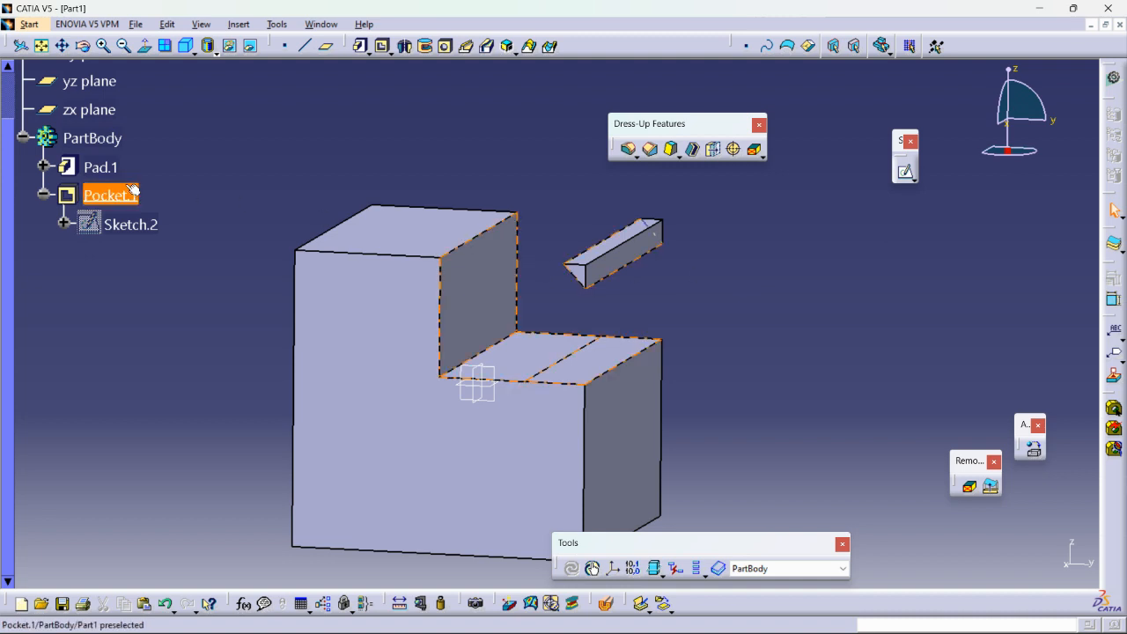
pyautogui.click(43, 194)
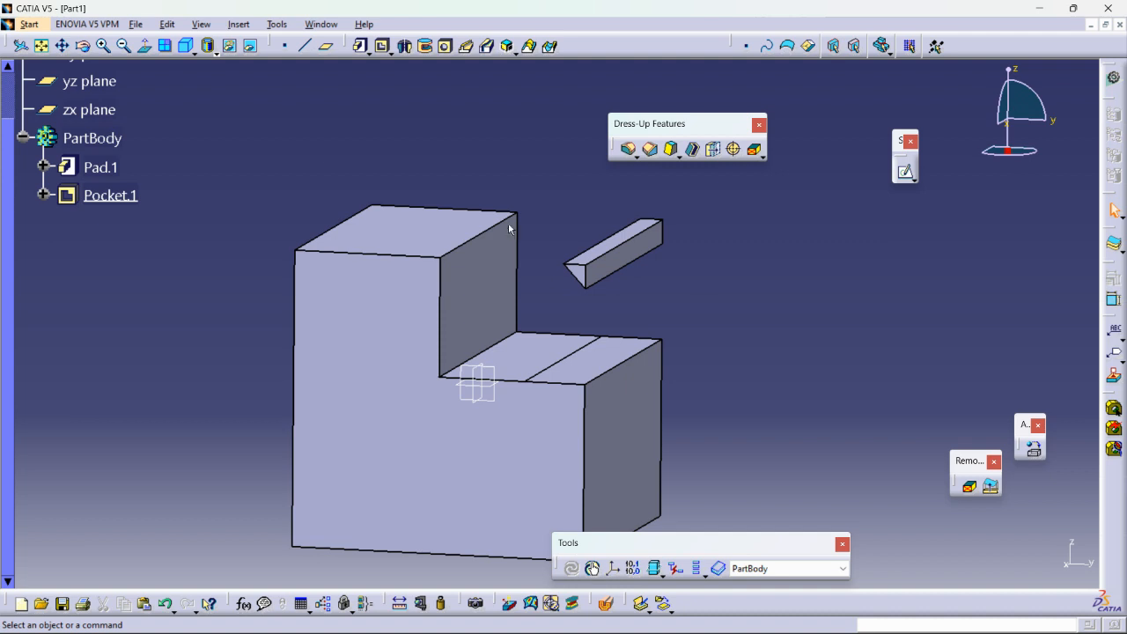
# Switch to the Wireframe and Surface Design workbench.
pyautogui.click(30, 25)
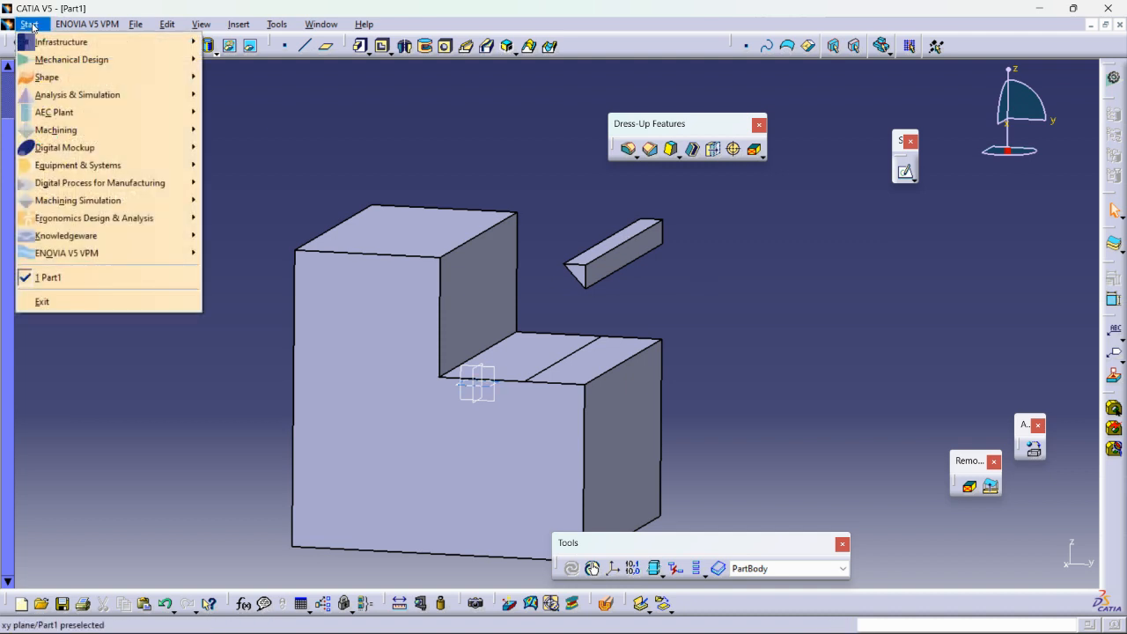
pyautogui.moveTo(44, 62)
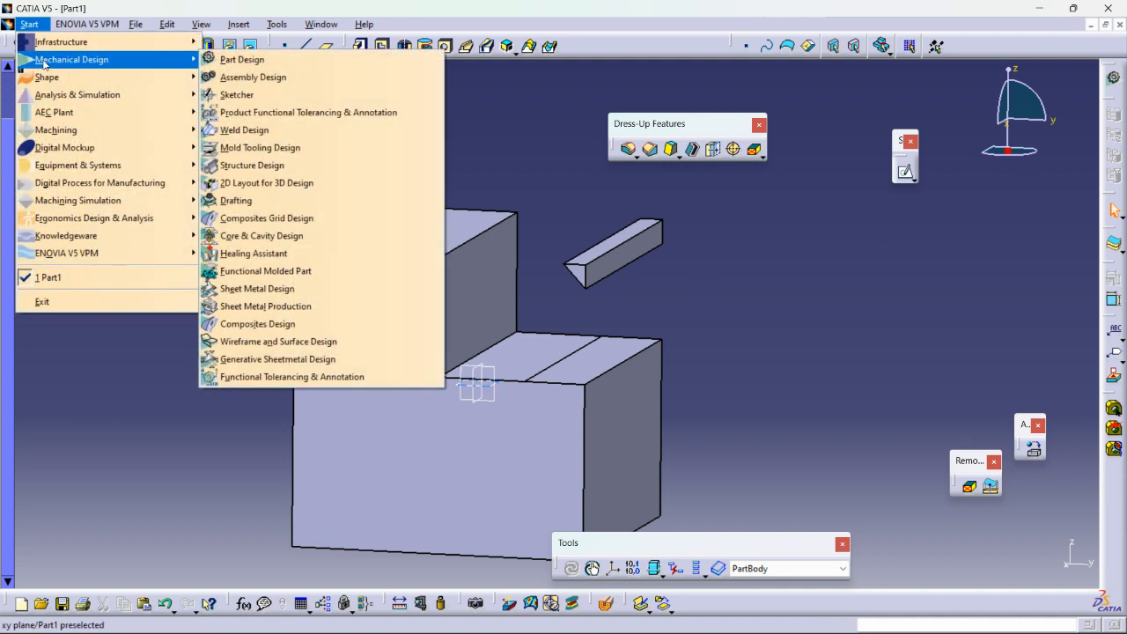
pyautogui.click(261, 343)
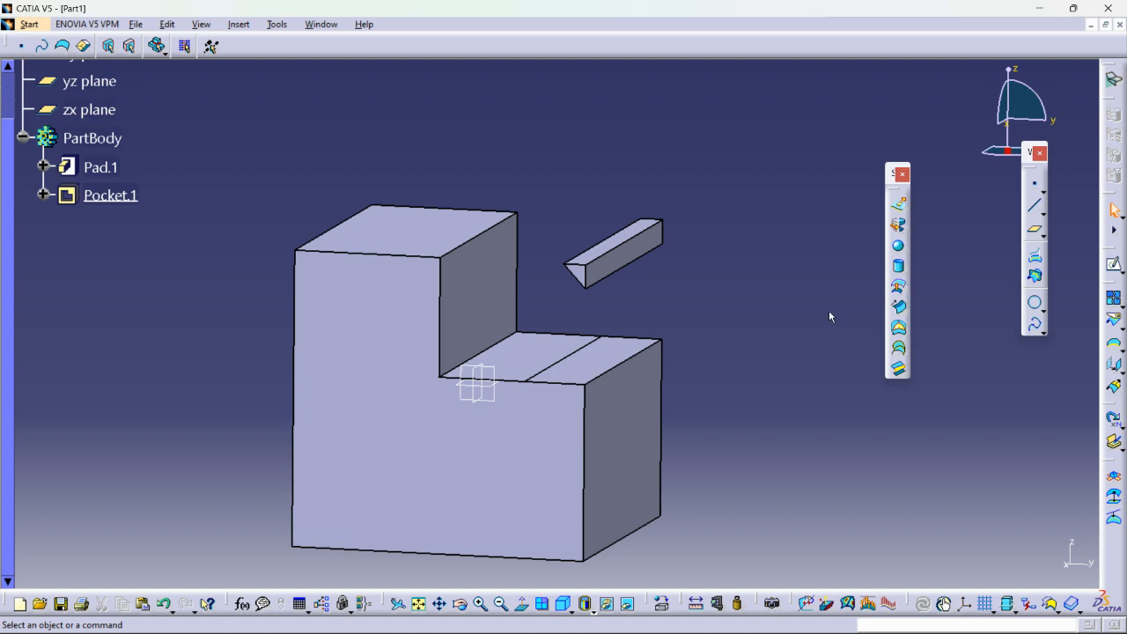
# Open a sketch on the yz plane and draw a vertical axis about 46 mm long through the block's highest top edge.
pyautogui.click(500, 399)
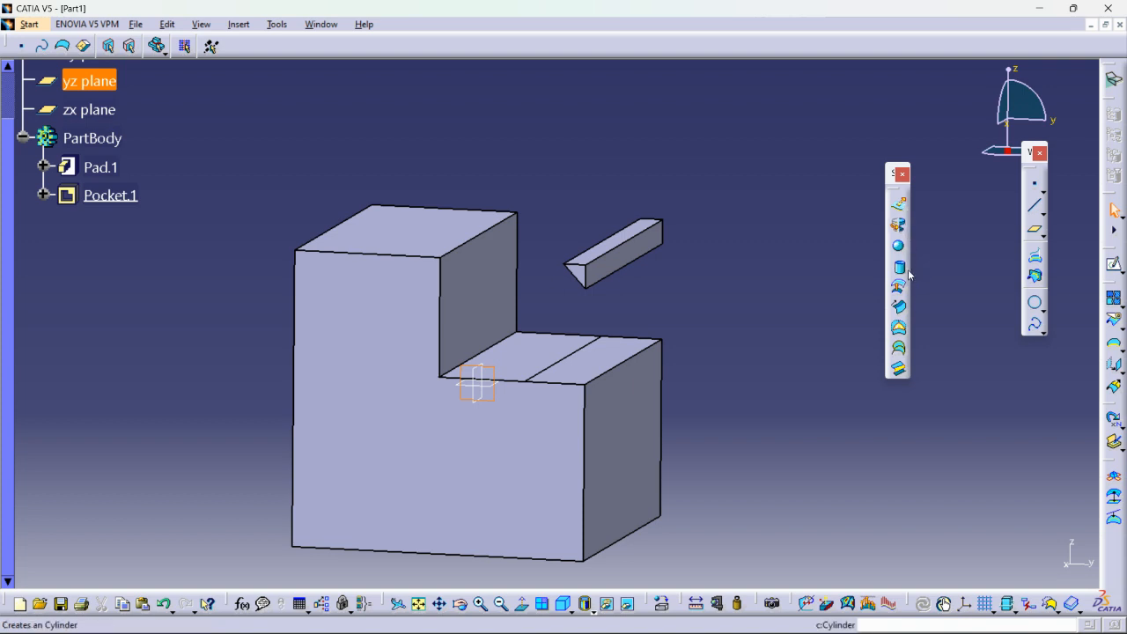
pyautogui.click(1115, 266)
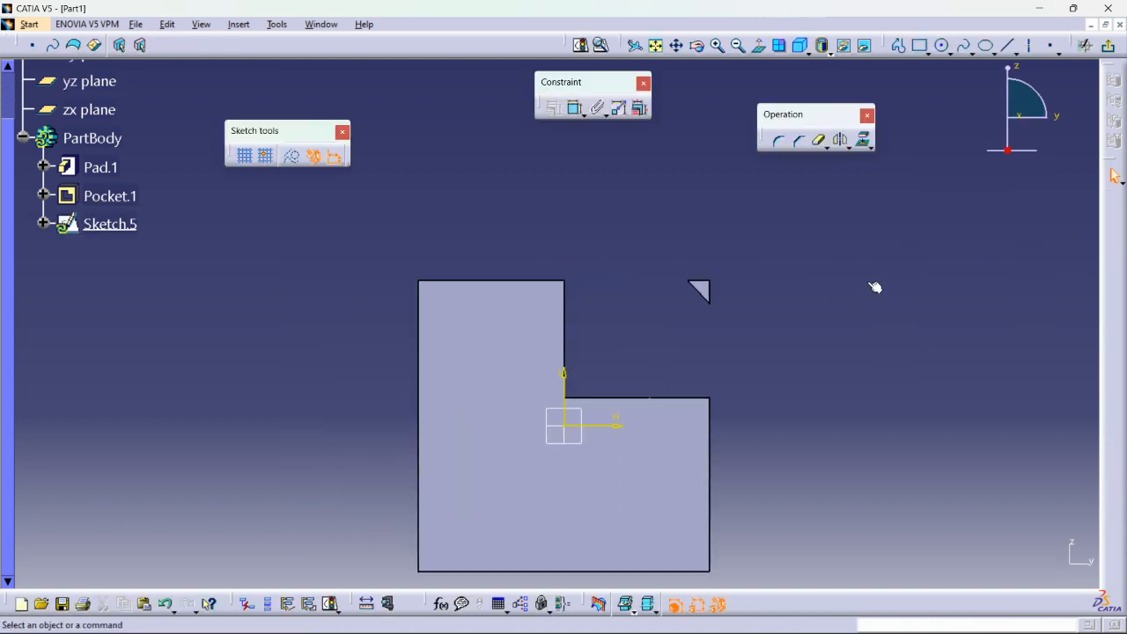
pyautogui.click(1030, 48)
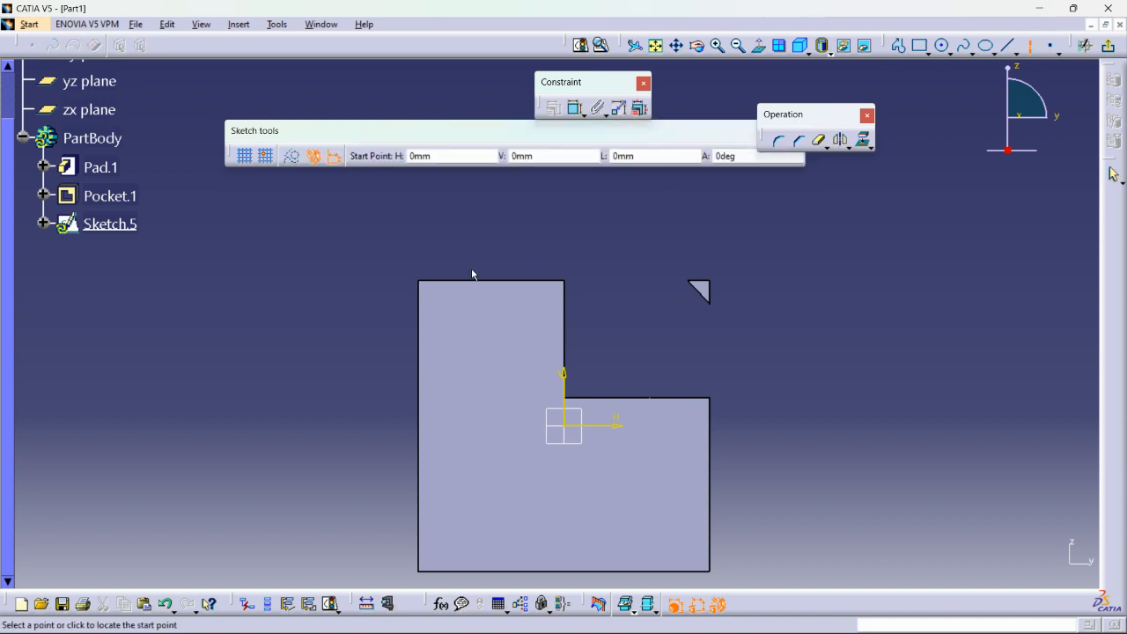
pyautogui.click(485, 293)
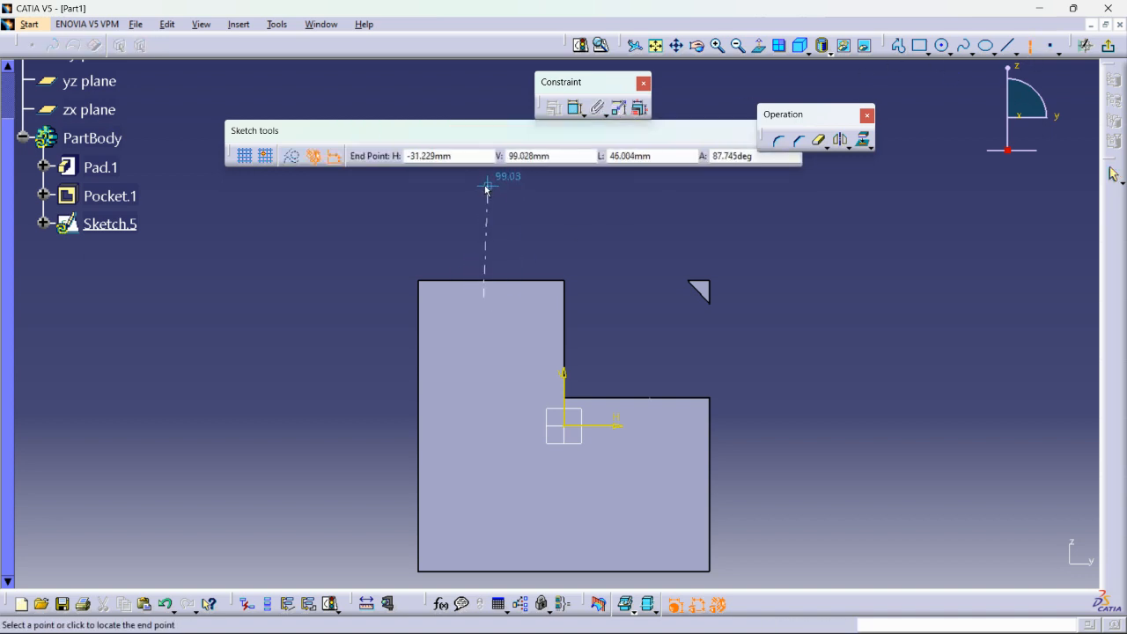
pyautogui.click(485, 182)
pyautogui.moveTo(631, 290)
pyautogui.mouseDown(button='middle')
pyautogui.moveTo(640, 335)
pyautogui.moveTo(646, 297)
pyautogui.mouseUp(button='middle')
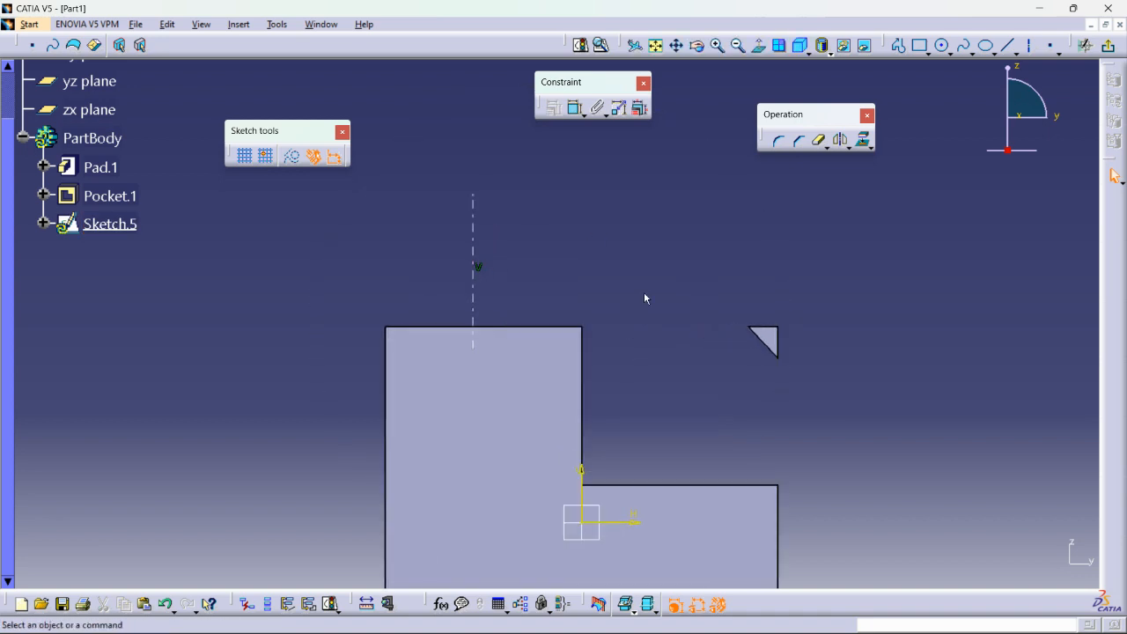
# Draw a three-point spline beside the axis, sloping down and outward to the block's highest top edge.
pyautogui.click(963, 45)
pyautogui.click(499, 218)
pyautogui.click(515, 254)
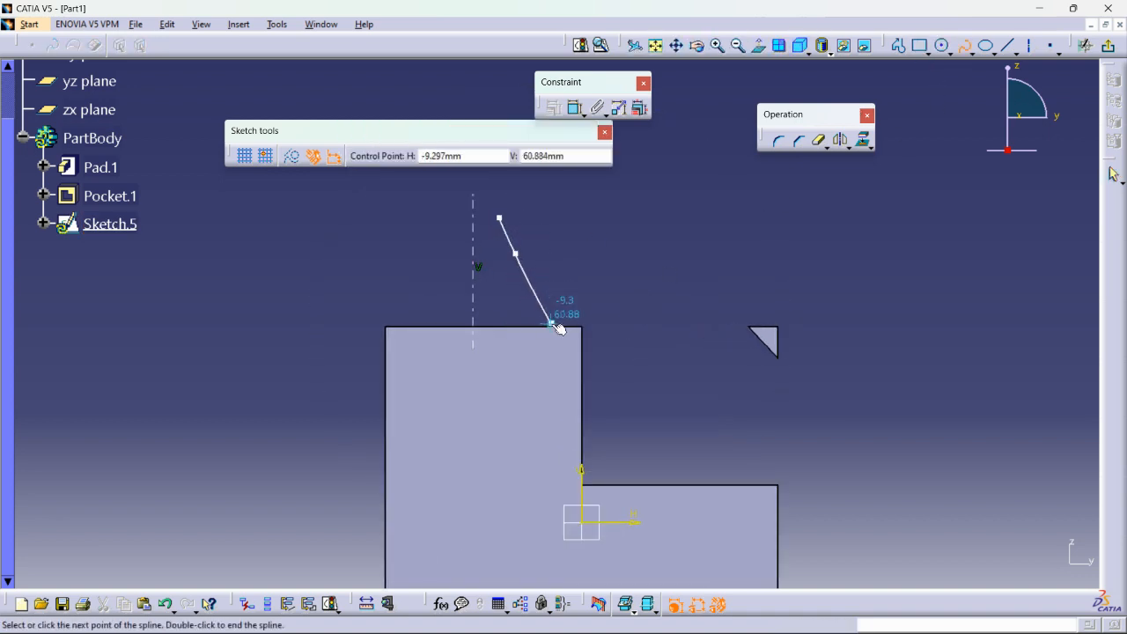
pyautogui.doubleClick(555, 327)
# Constrain the spline's lower endpoint coincident with the block's highest top edge and exit the sketch.
pyautogui.click(537, 327)
pyautogui.keyDown('ctrl'); pyautogui.click(564, 326); pyautogui.keyUp('ctrl')
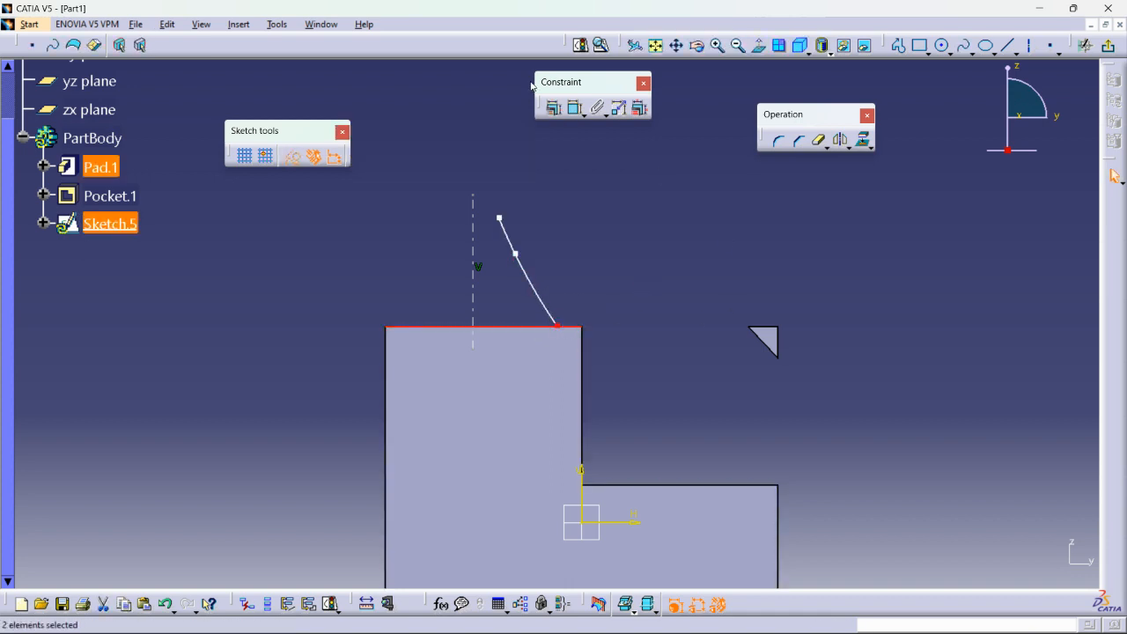
pyautogui.click(553, 107)
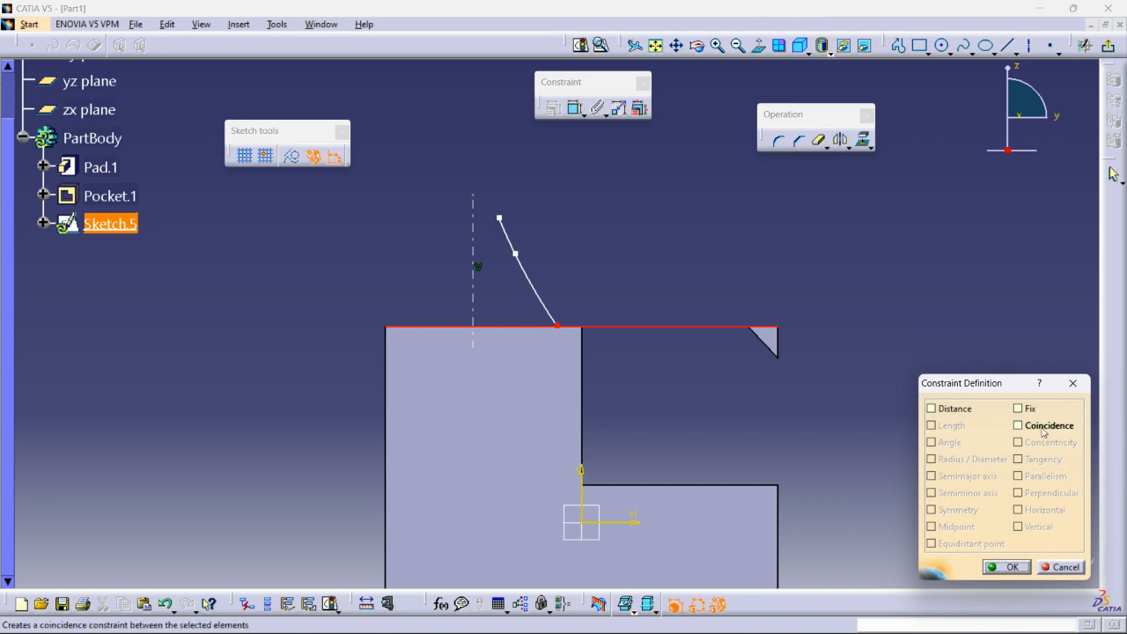
pyautogui.click(1040, 429)
pyautogui.click(1006, 567)
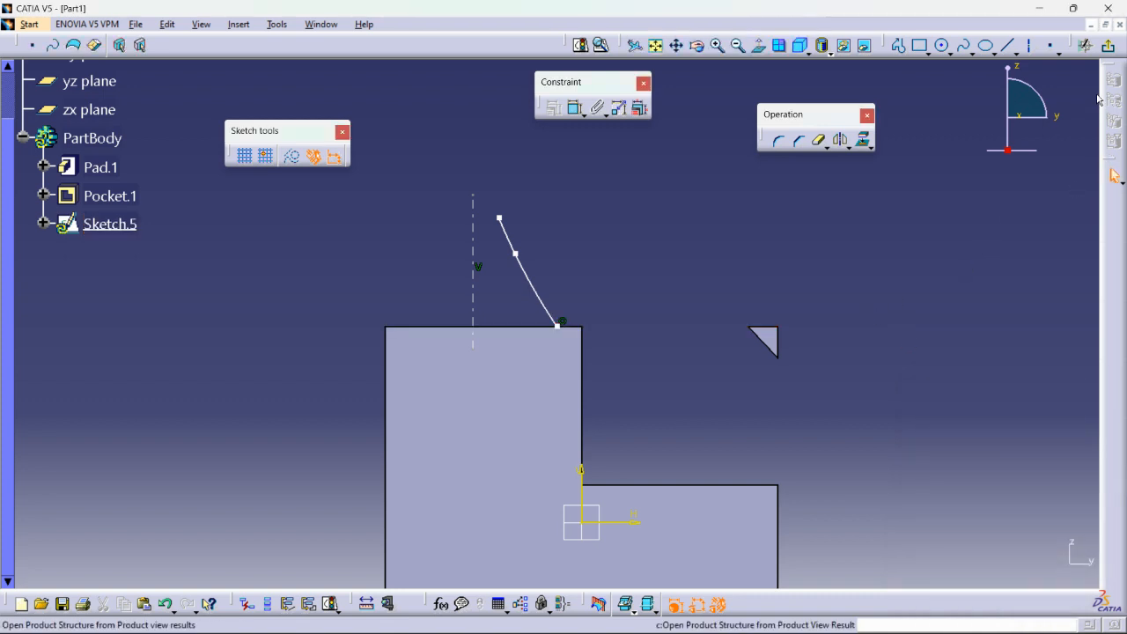
pyautogui.click(1107, 45)
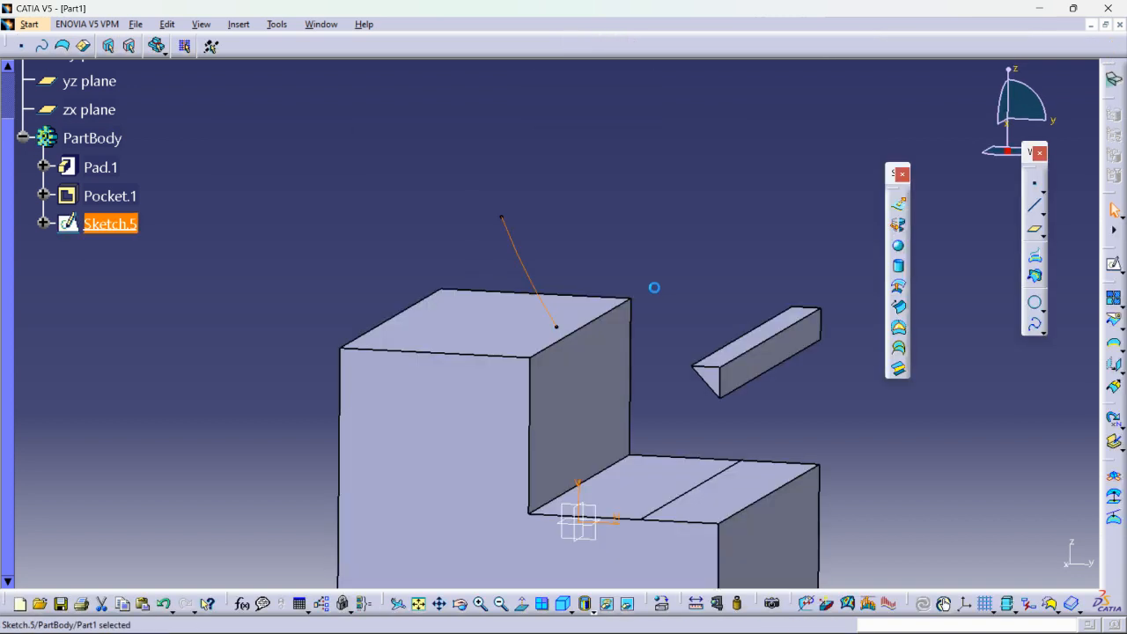
# Revolve the spline sketch 360 degrees around its sketch axis to create a full revolution surface.
pyautogui.click(898, 225)
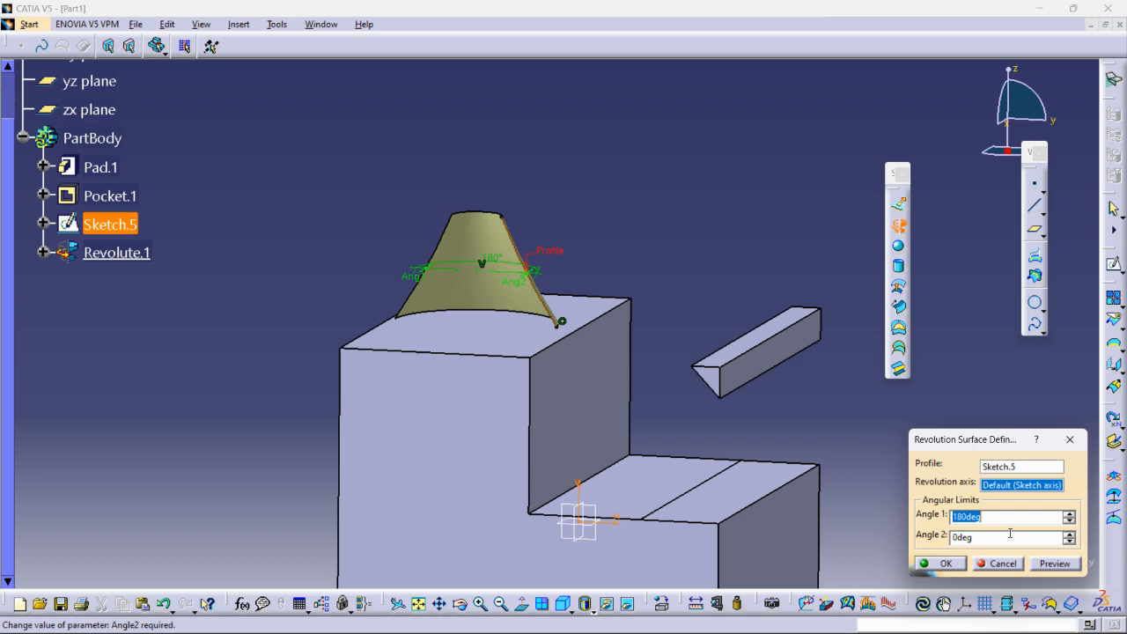
pyautogui.write('360')
pyautogui.press('Return')
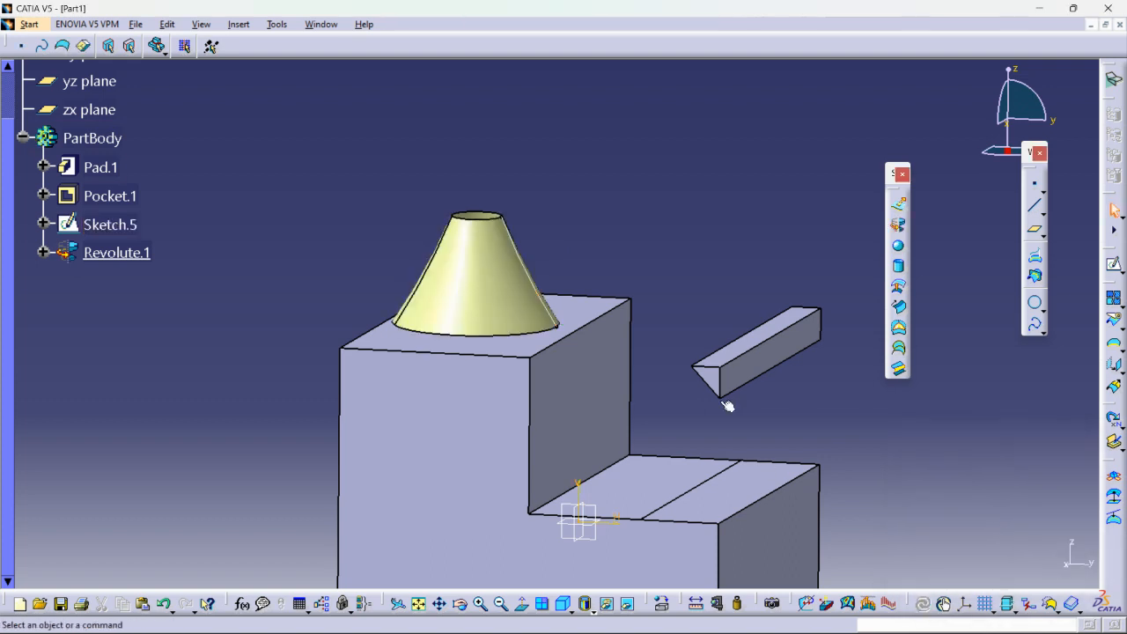
pyautogui.moveTo(631, 243); pyautogui.dragTo(640, 197, button='middle')
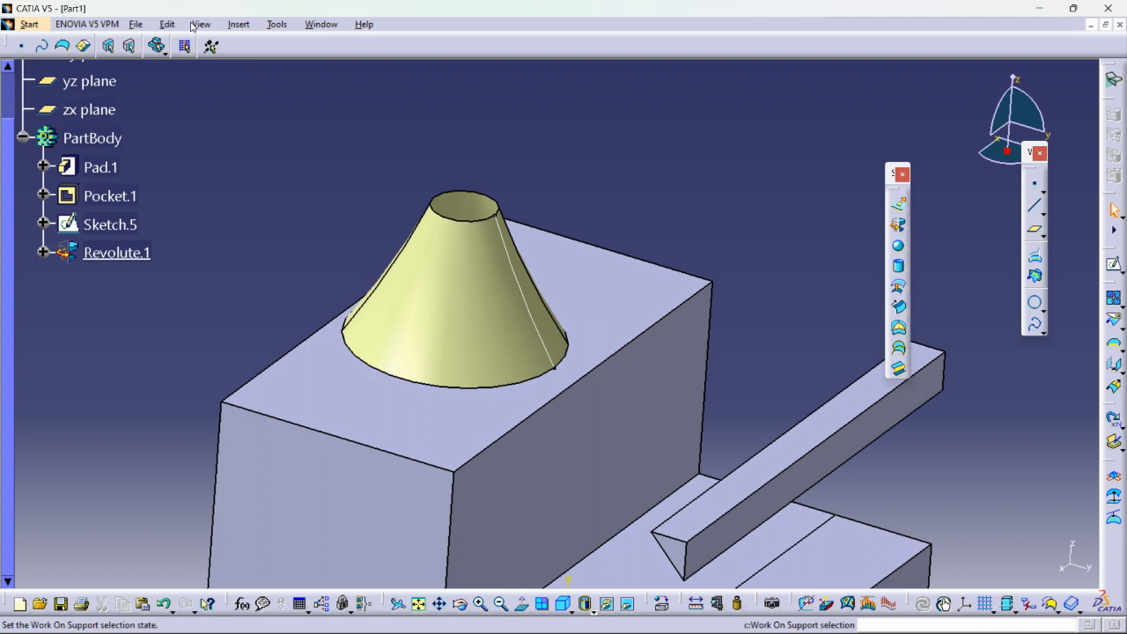
pyautogui.click(237, 25)
pyautogui.click(179, 124)
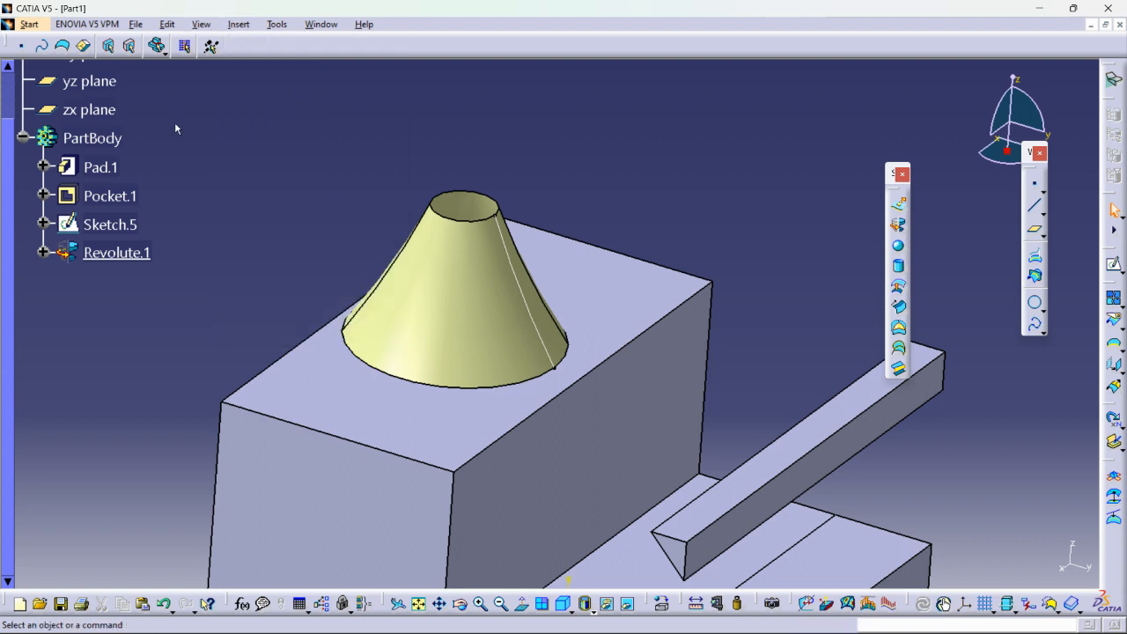
pyautogui.click(239, 25)
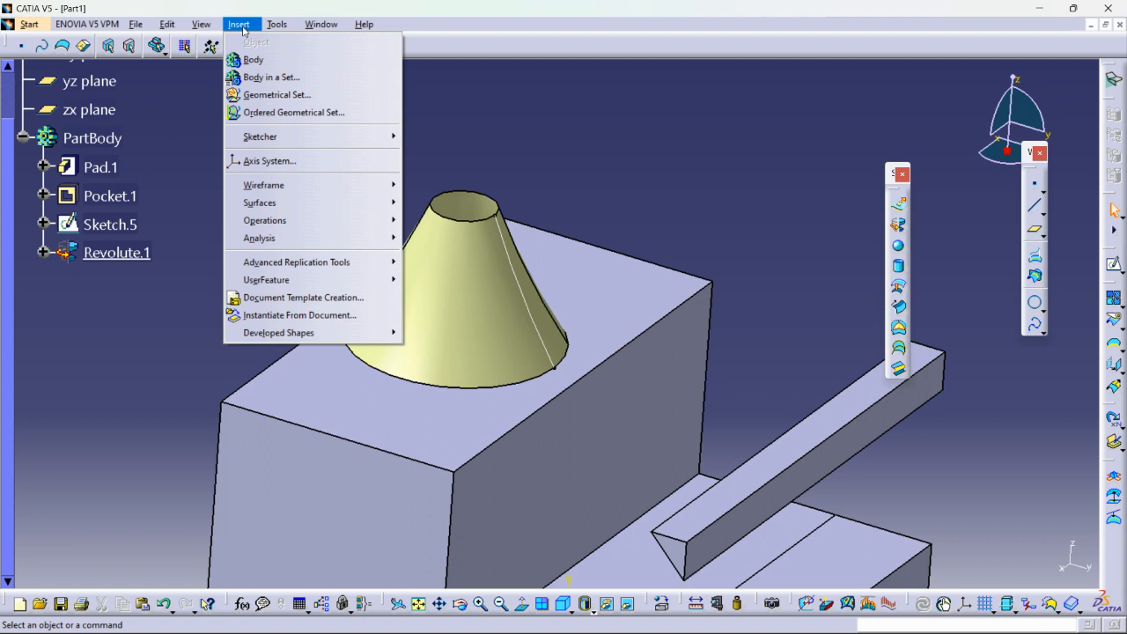
pyautogui.click(670, 176)
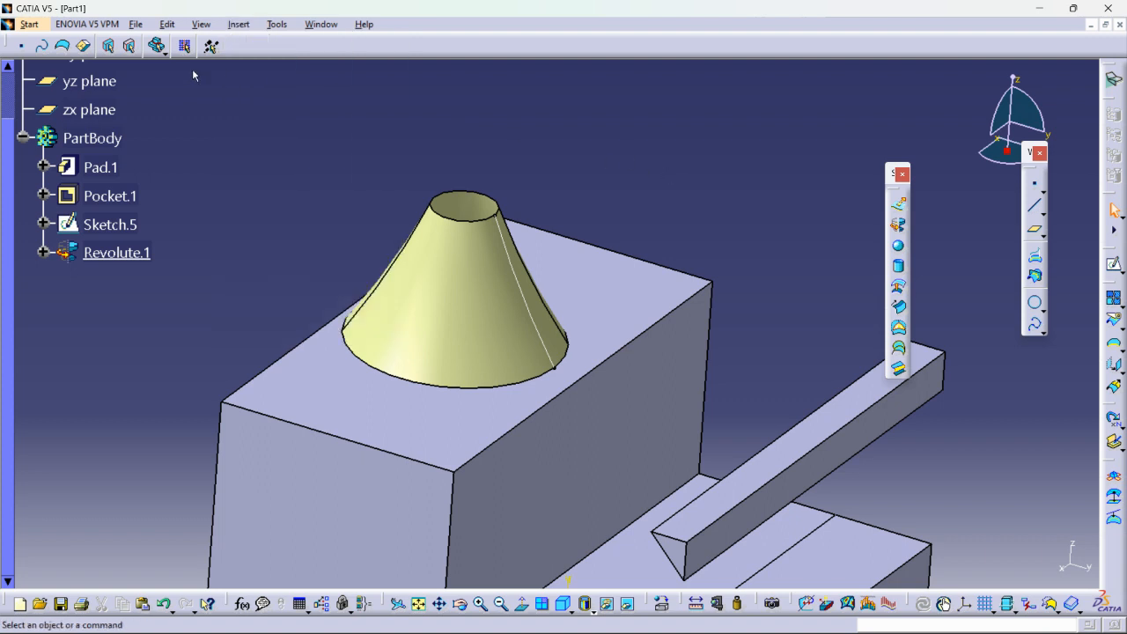
# Switch to the Part Design workbench.
pyautogui.click(29, 24)
pyautogui.moveTo(49, 62)
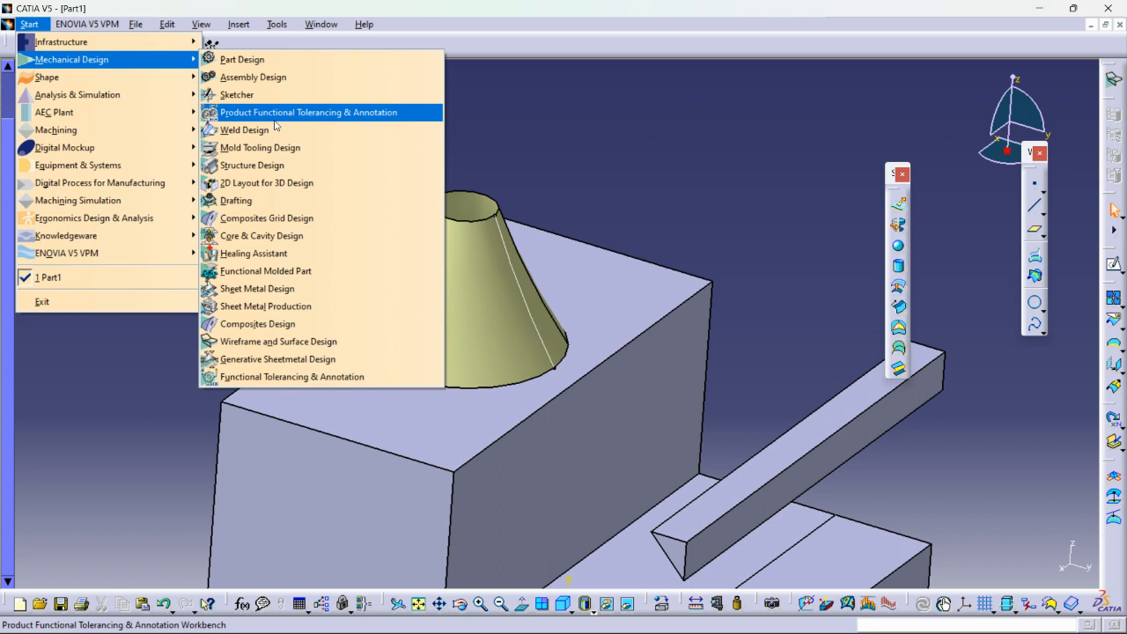
pyautogui.click(264, 60)
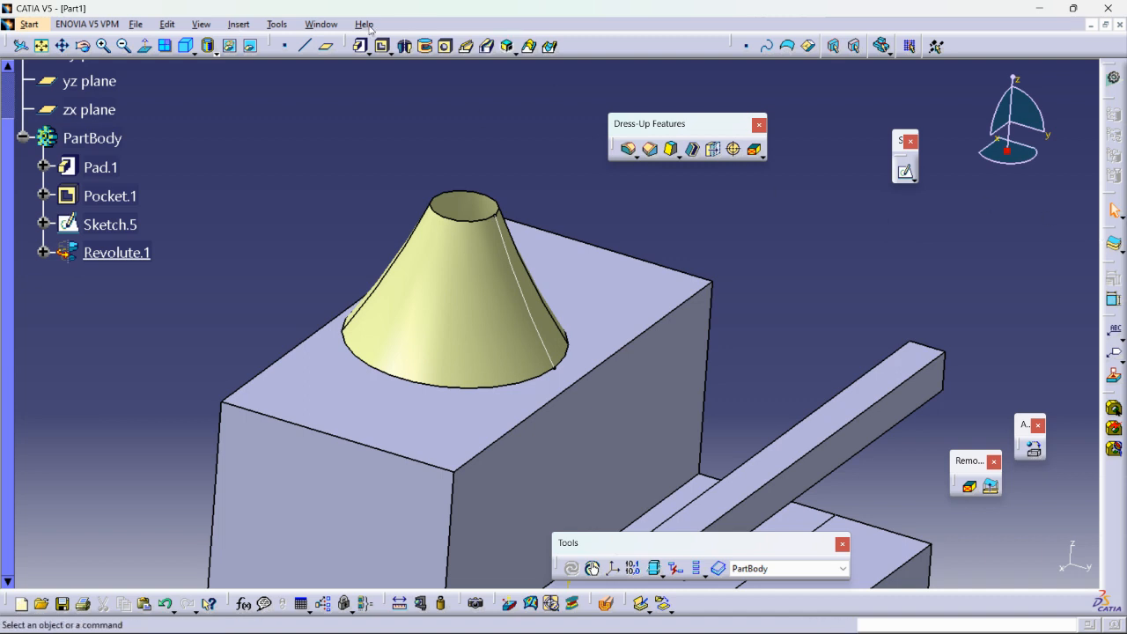
pyautogui.click(238, 24)
pyautogui.moveTo(284, 264)
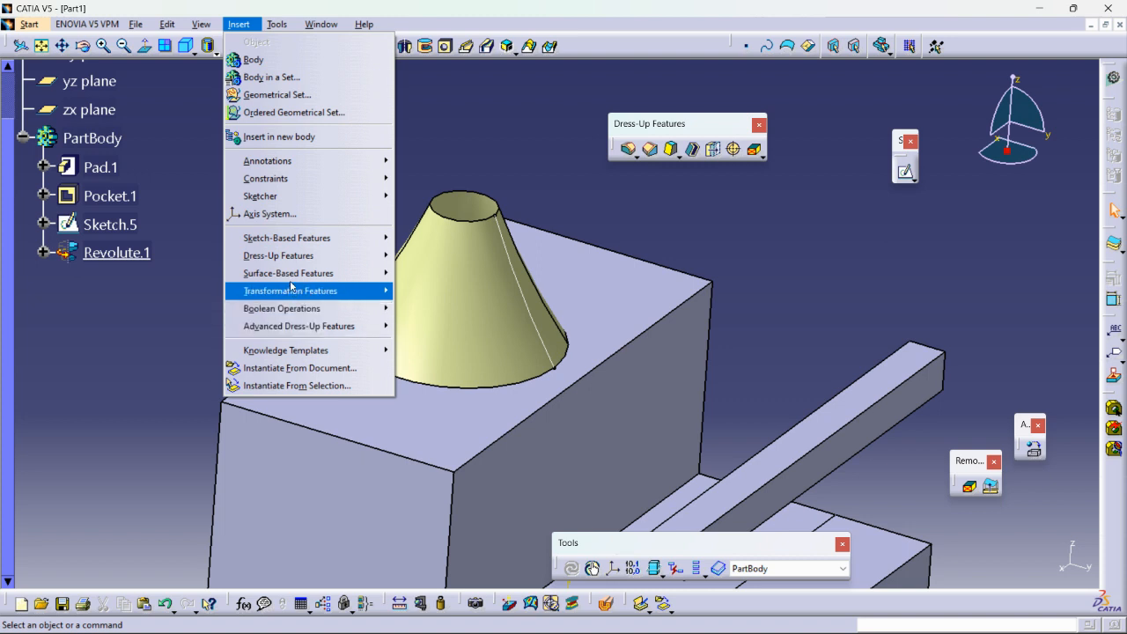
pyautogui.click(889, 285)
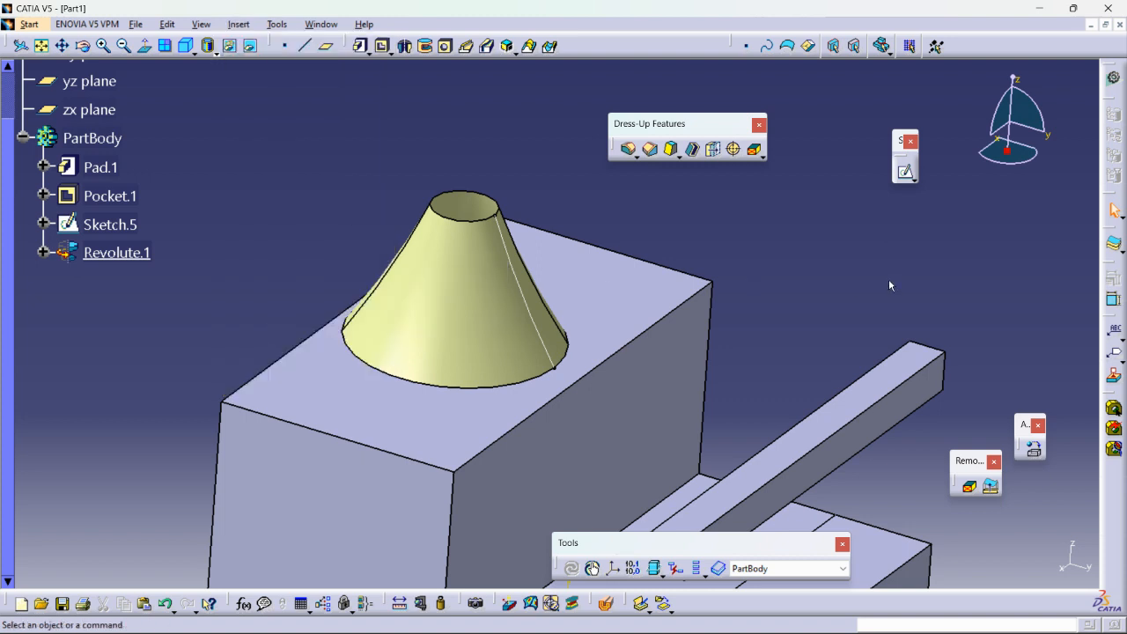
# Float the Surface-Based Features tools above the model and expand them into a separate palette showing all four commands.
pyautogui.moveTo(376, 127); pyautogui.dragTo(401, 119)
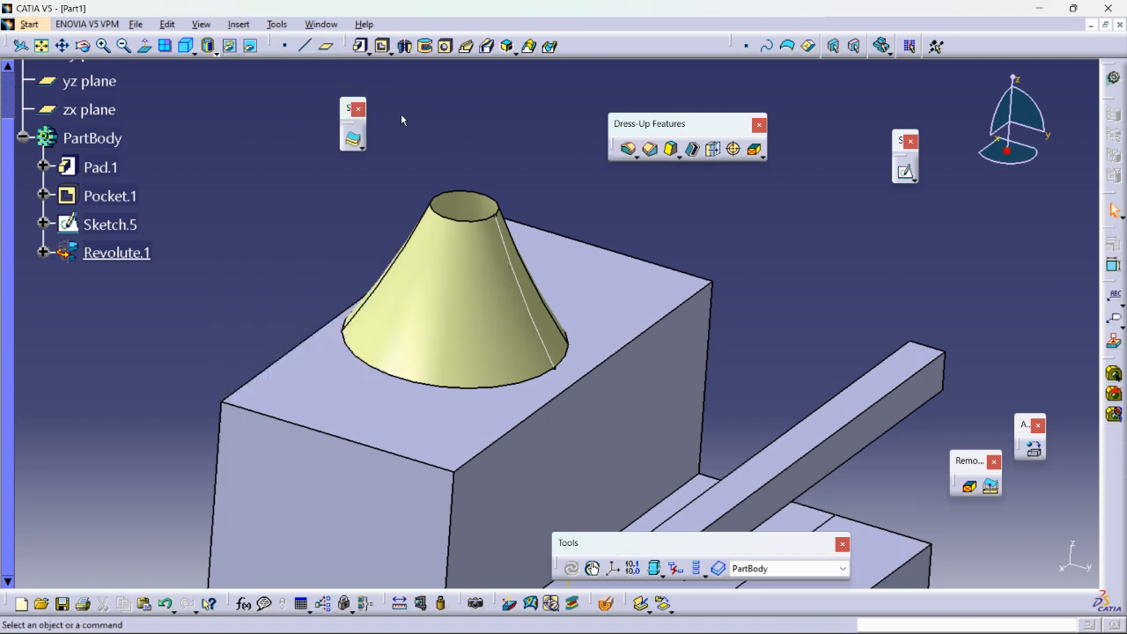
pyautogui.click(320, 130)
pyautogui.moveTo(323, 144); pyautogui.dragTo(420, 100)
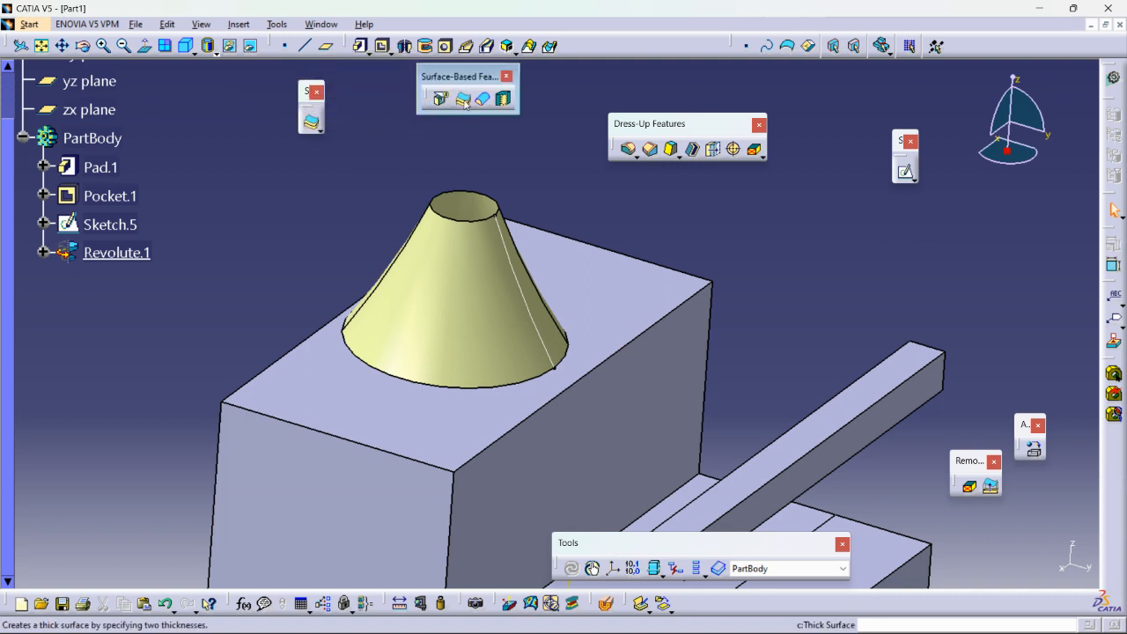
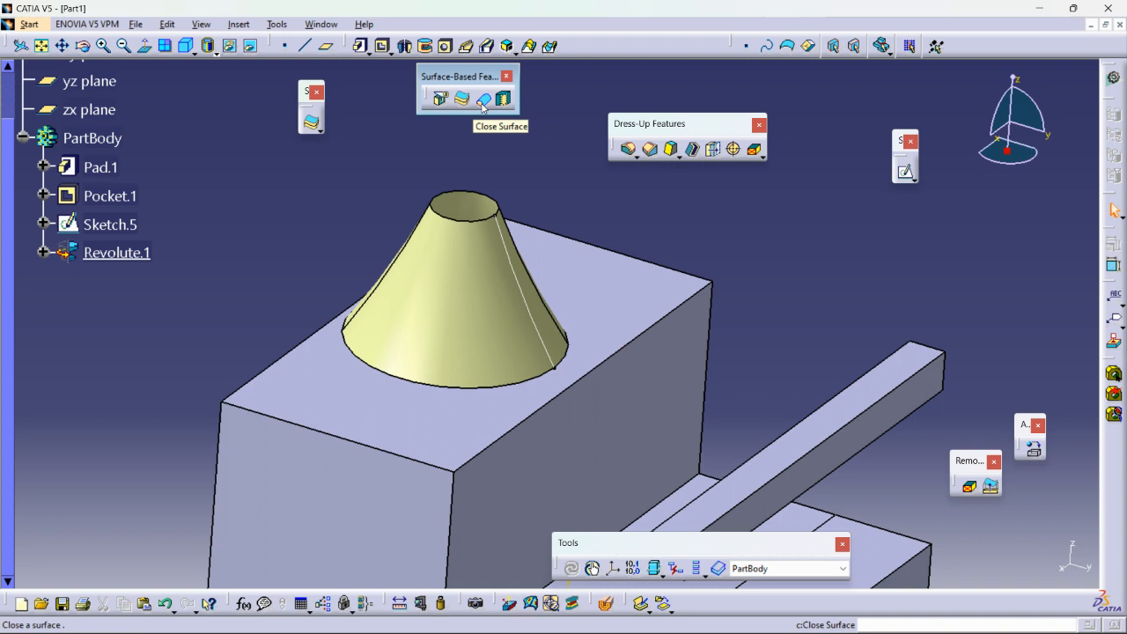
pyautogui.moveTo(544, 629)
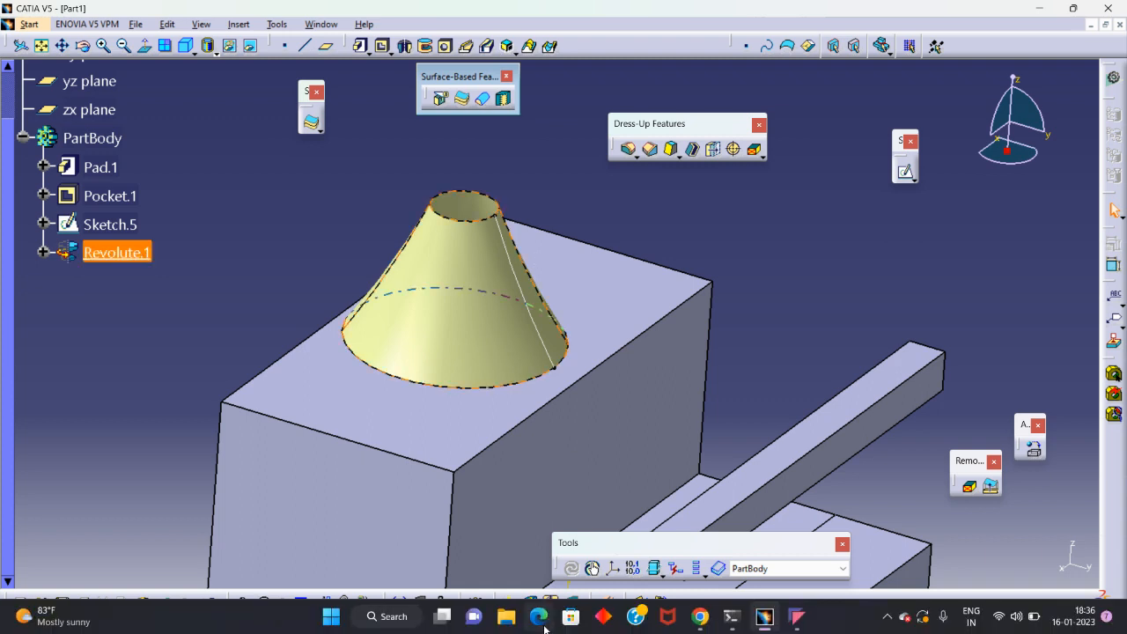
pyautogui.moveTo(702, 619)
pyautogui.click(567, 535)
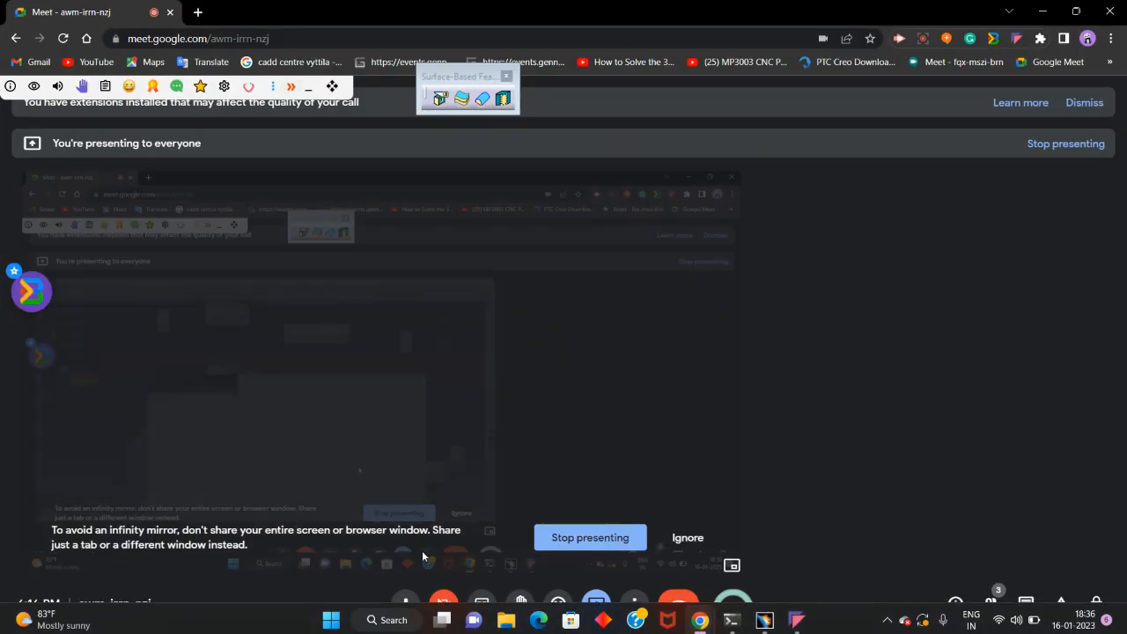
pyautogui.click(798, 618)
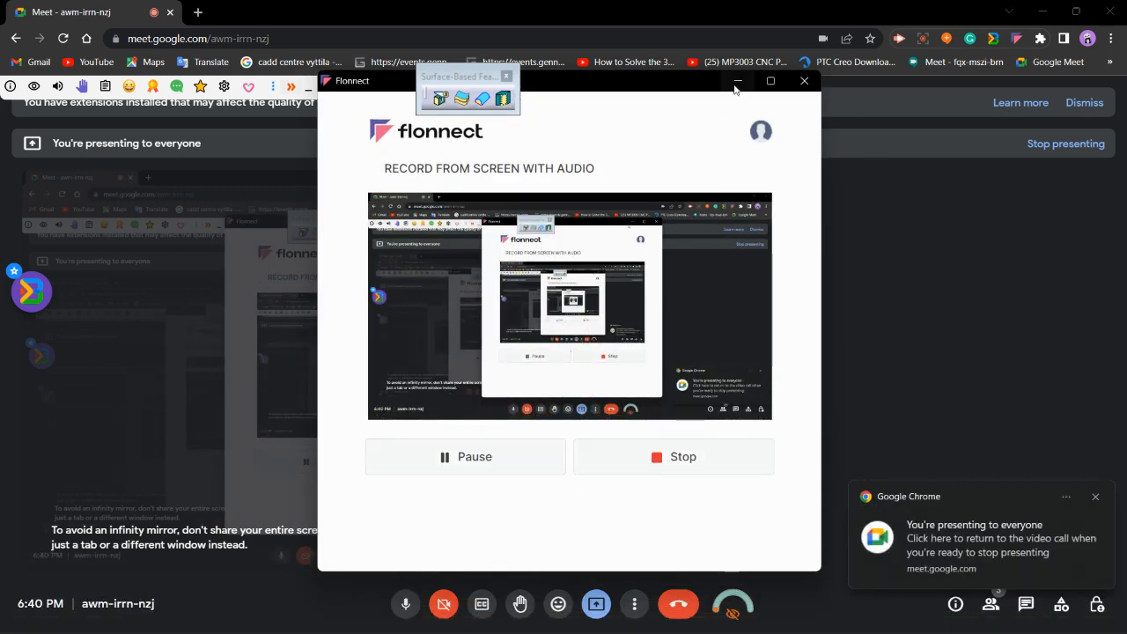
pyautogui.click(738, 81)
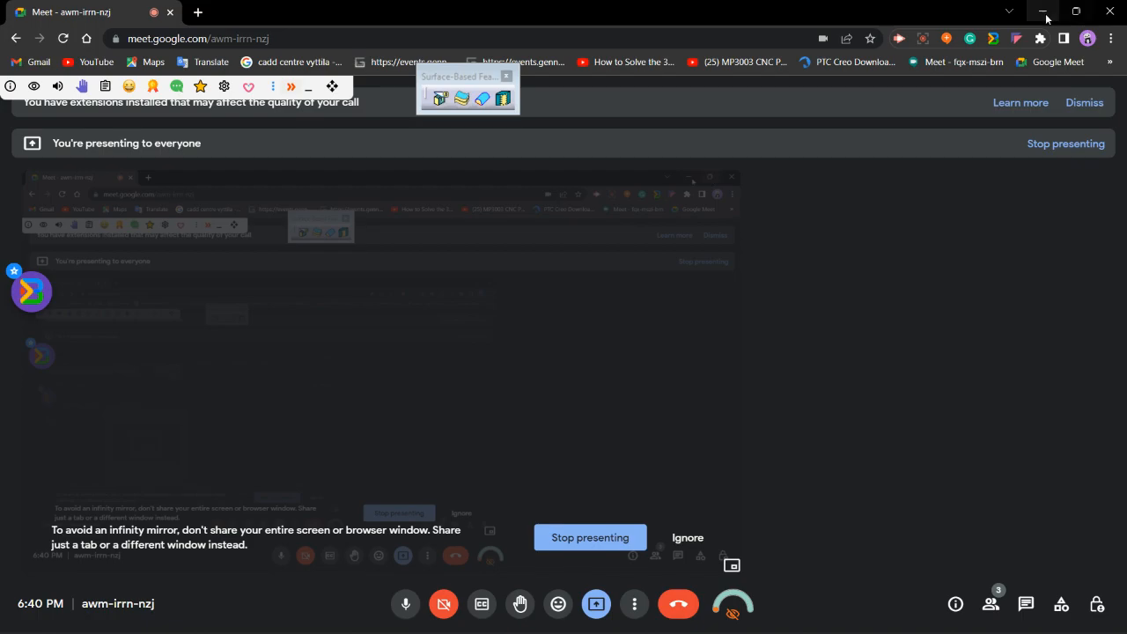
pyautogui.click(1041, 12)
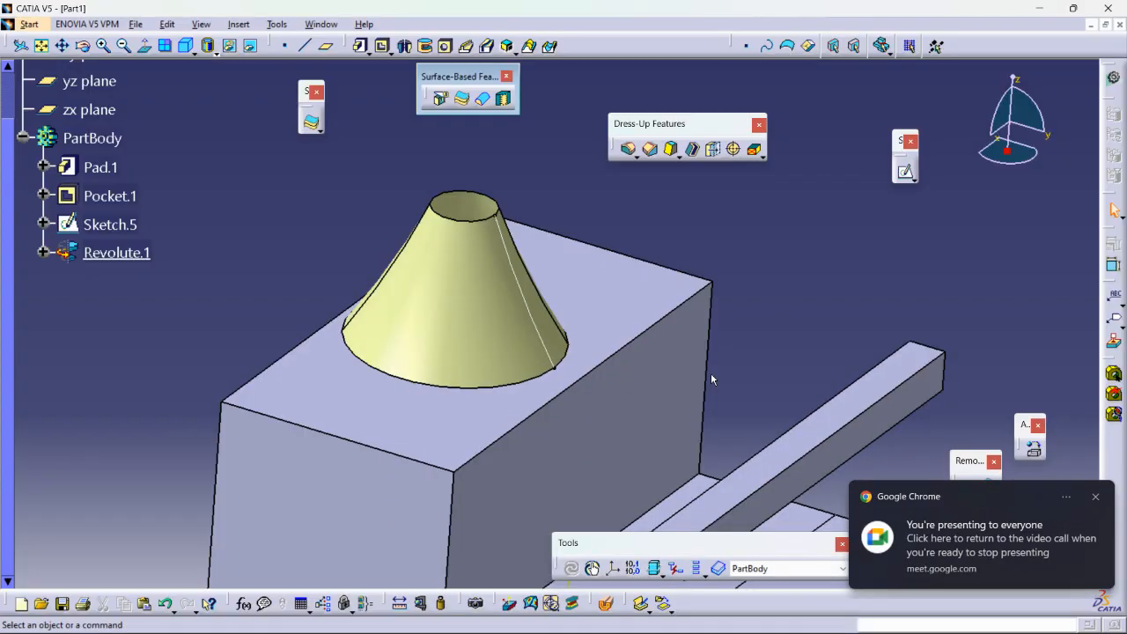
# Turn the revolved conical surface into a solid with Close Surface and hide the original revolved surface.
pyautogui.click(486, 101)
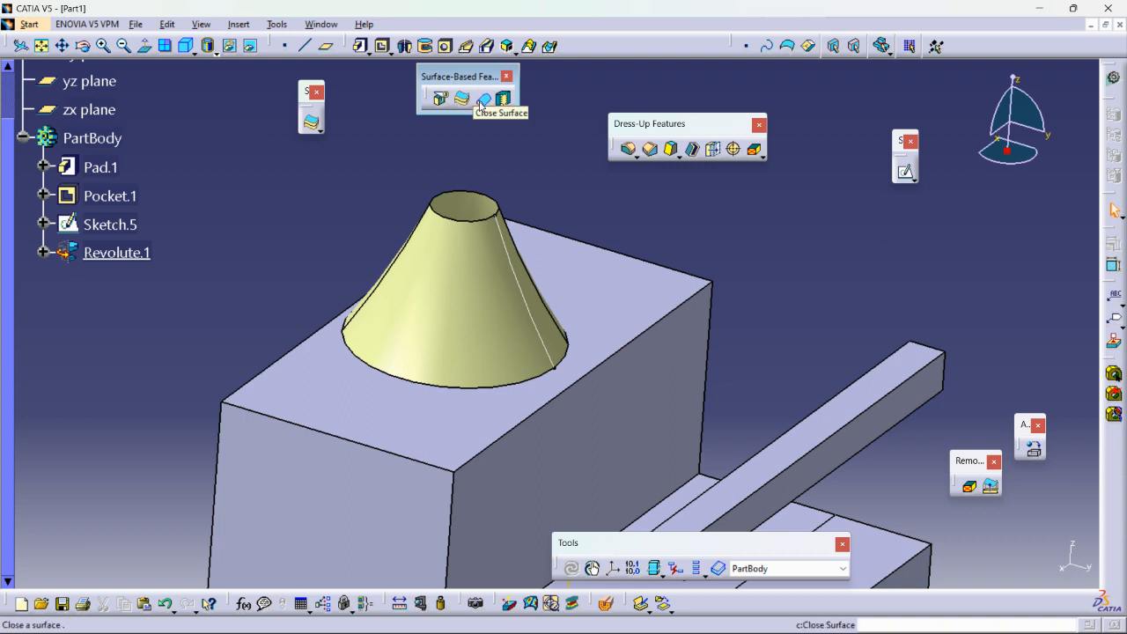
pyautogui.click(483, 100)
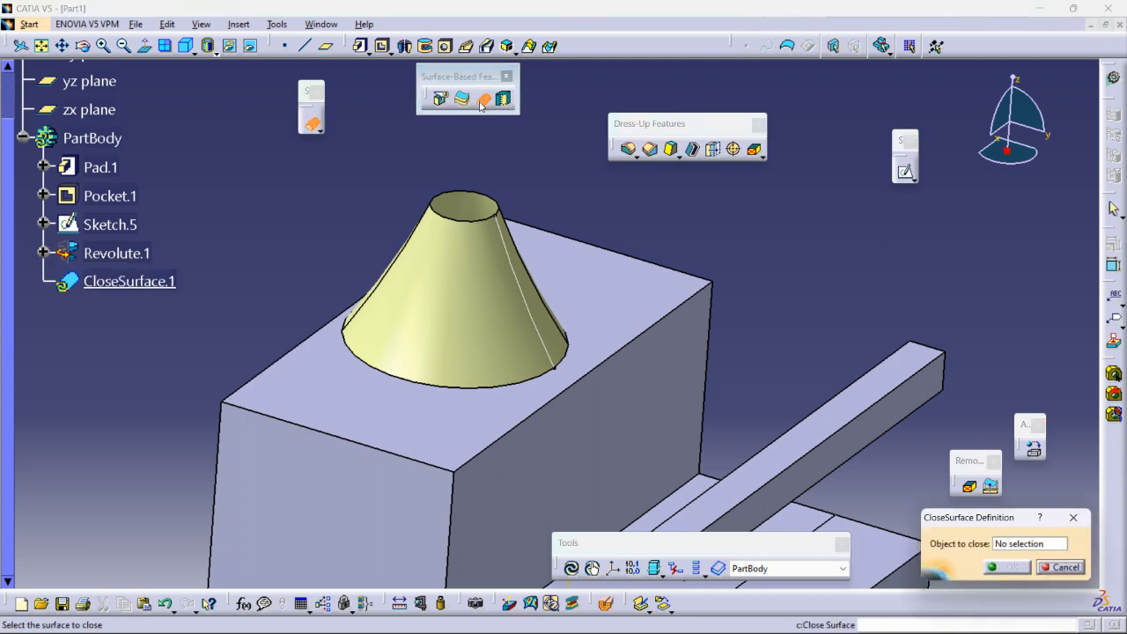
pyautogui.click(447, 249)
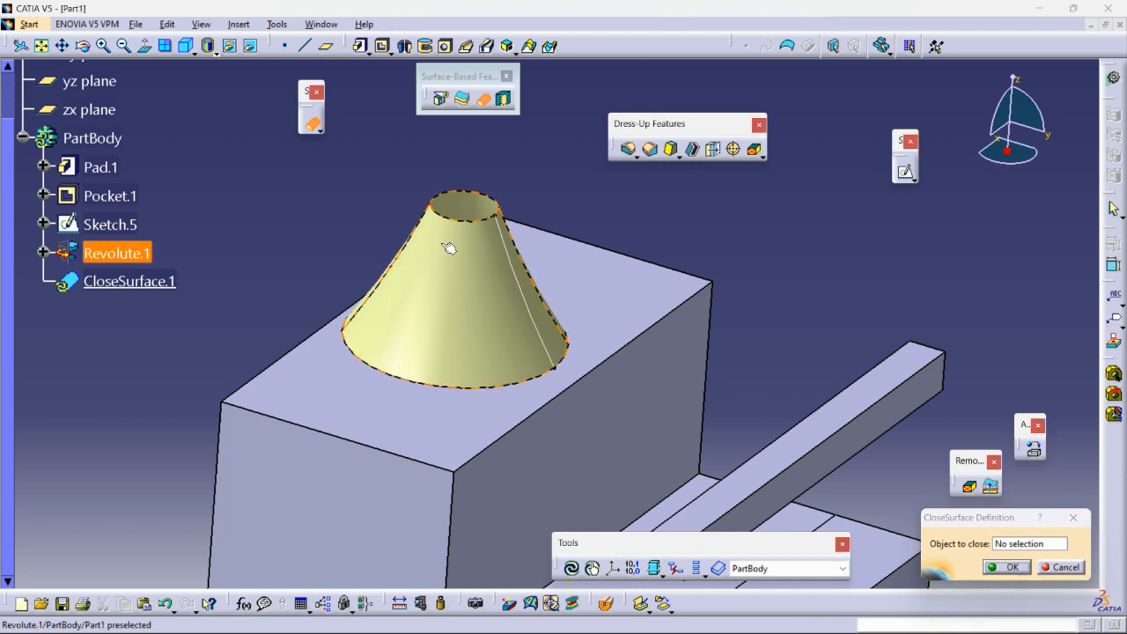
pyautogui.click(1023, 570)
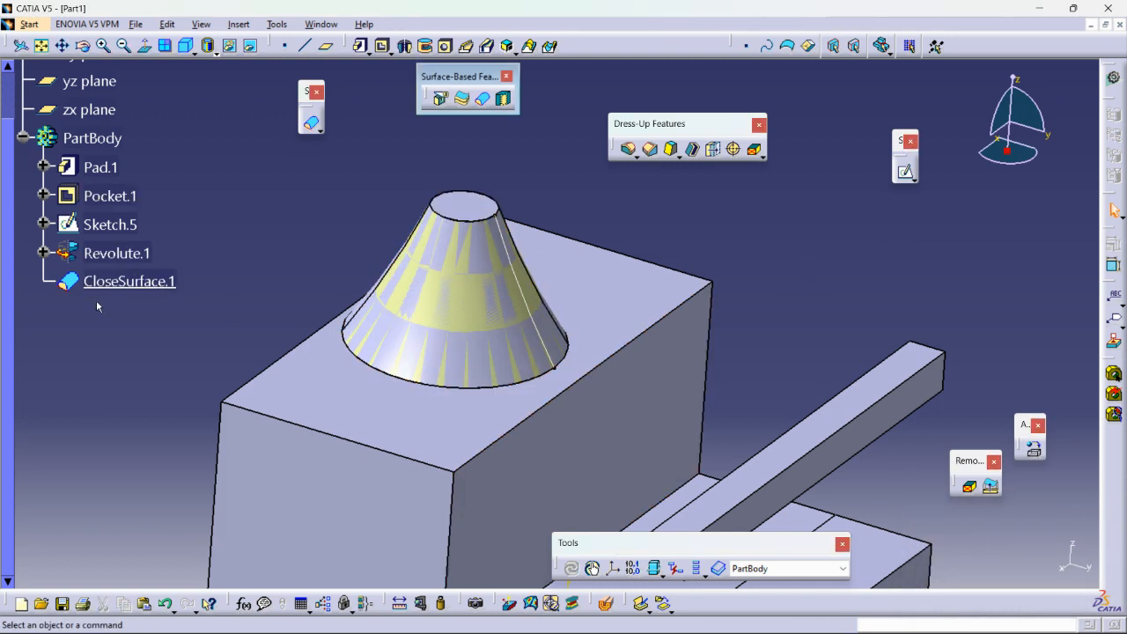
pyautogui.rightClick(114, 254)
pyautogui.click(146, 298)
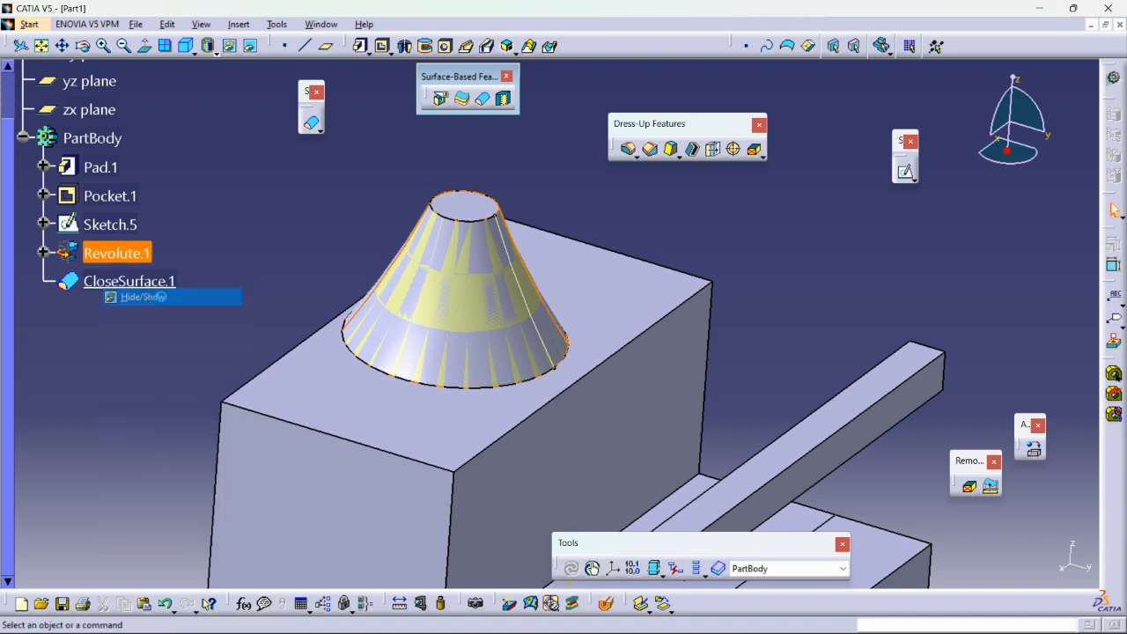
pyautogui.moveTo(573, 377); pyautogui.dragTo(515, 358, button='middle')
# Delete the closed-surface feature and show the hidden revolved surface again.
pyautogui.click(106, 282)
pyautogui.rightClick(106, 282)
pyautogui.click(131, 483)
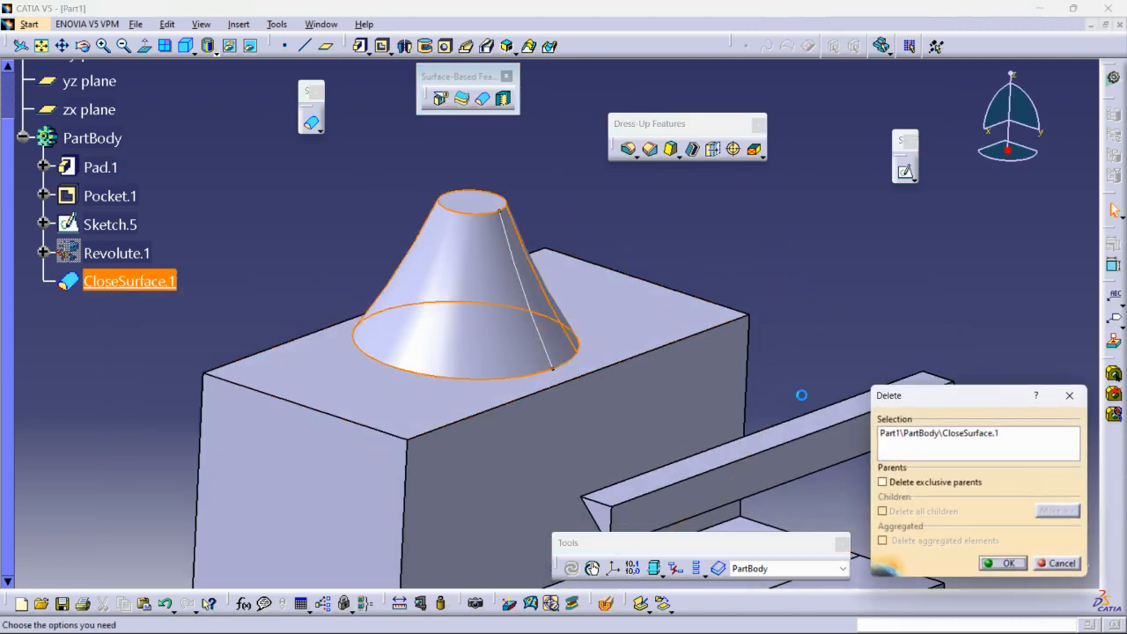
pyautogui.click(1003, 563)
pyautogui.click(98, 255)
pyautogui.rightClick(98, 255)
pyautogui.click(132, 305)
# Close the open conical surface Revolute.1 into a solid with Close Surface, and hide Revolute.1.
pyautogui.moveTo(438, 239); pyautogui.dragTo(792, 229, button='middle')
pyautogui.moveTo(379, 264); pyautogui.dragTo(483, 379, button='middle')
pyautogui.moveTo(423, 332); pyautogui.dragTo(395, 267, button='middle')
pyautogui.moveTo(385, 326); pyautogui.dragTo(659, 310, button='middle')
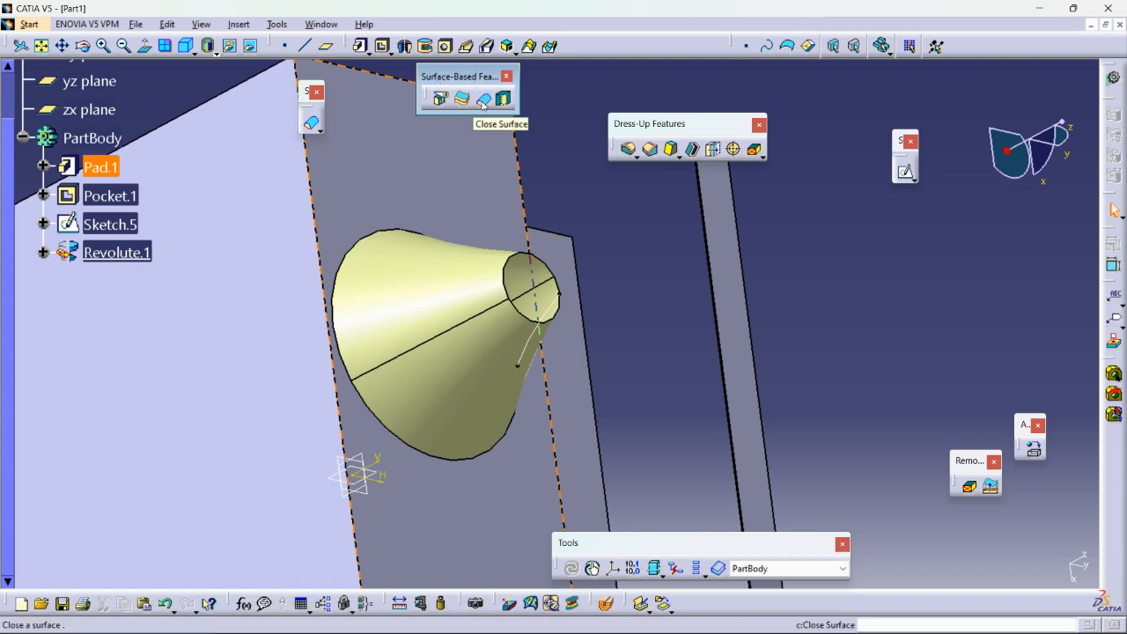
pyautogui.click(482, 103)
pyautogui.moveTo(688, 309); pyautogui.dragTo(388, 316, button='middle')
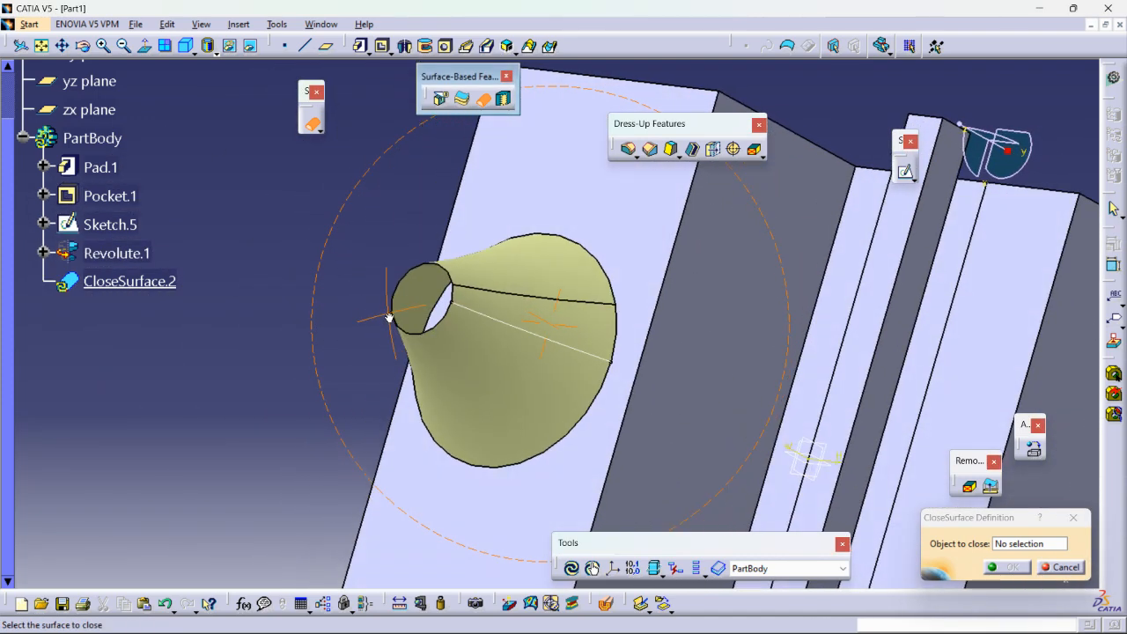
pyautogui.click(466, 365)
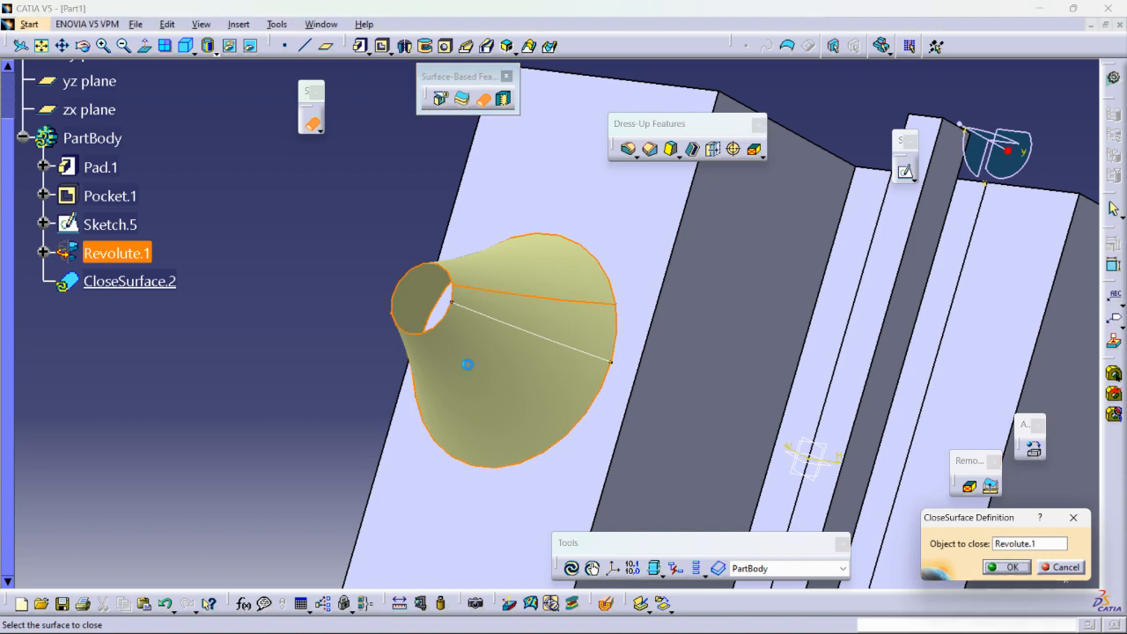
pyautogui.click(1006, 567)
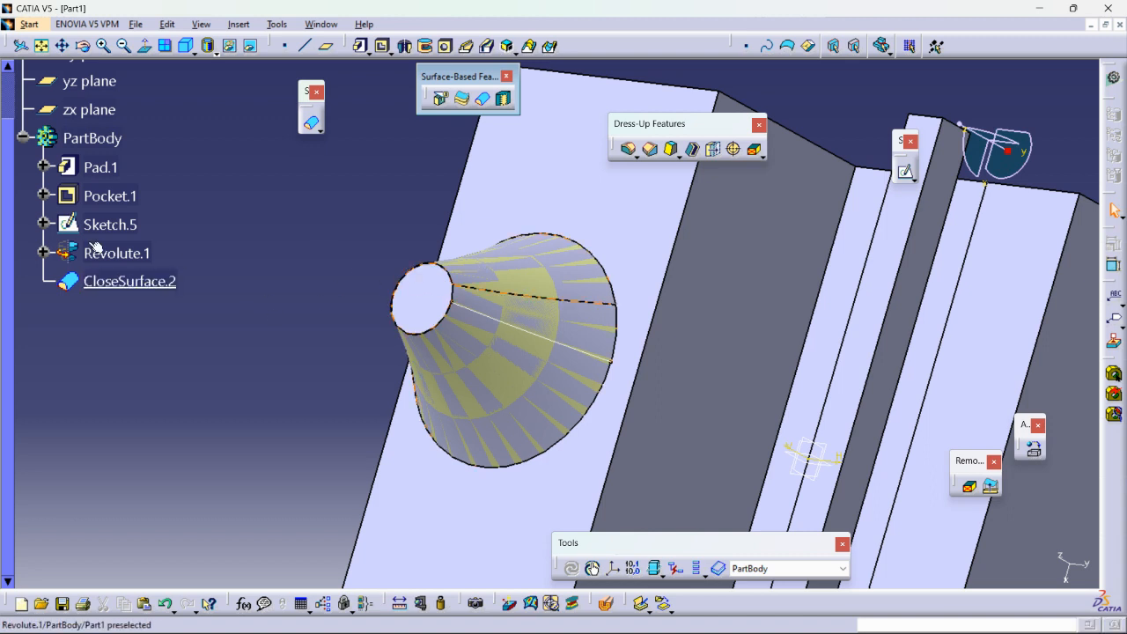
pyautogui.rightClick(110, 253)
pyautogui.click(142, 299)
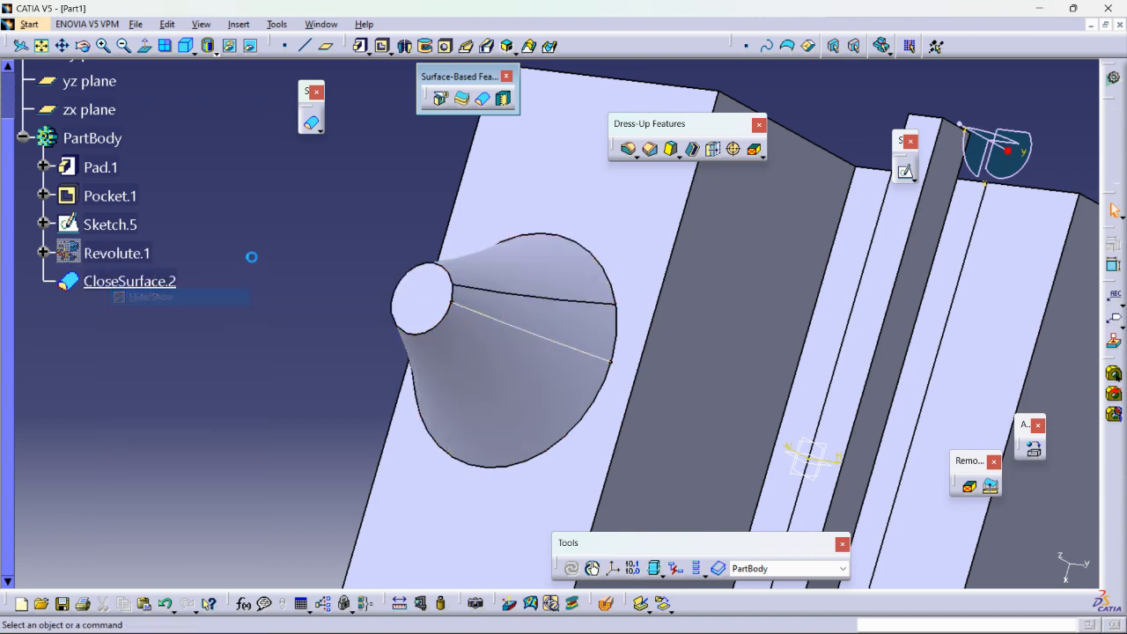
pyautogui.moveTo(366, 289); pyautogui.dragTo(642, 505, button='middle')
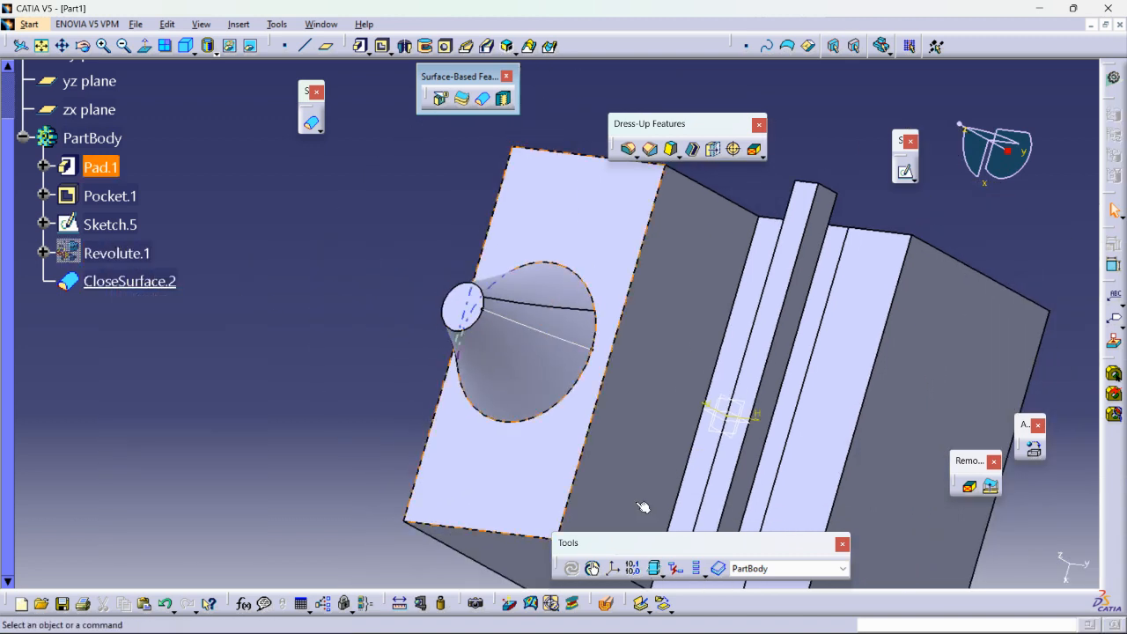
# Swap to the hidden space, make the revolved surface visible again, and swap back to the visible space.
pyautogui.click(251, 50)
pyautogui.moveTo(518, 298); pyautogui.dragTo(528, 271, button='middle')
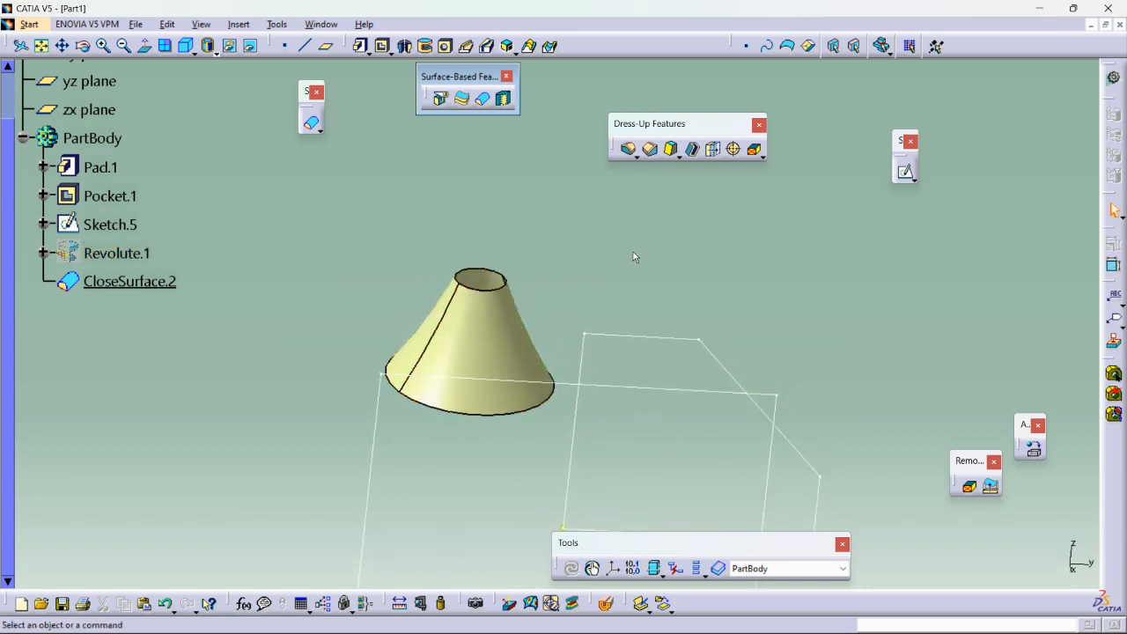
pyautogui.click(322, 25)
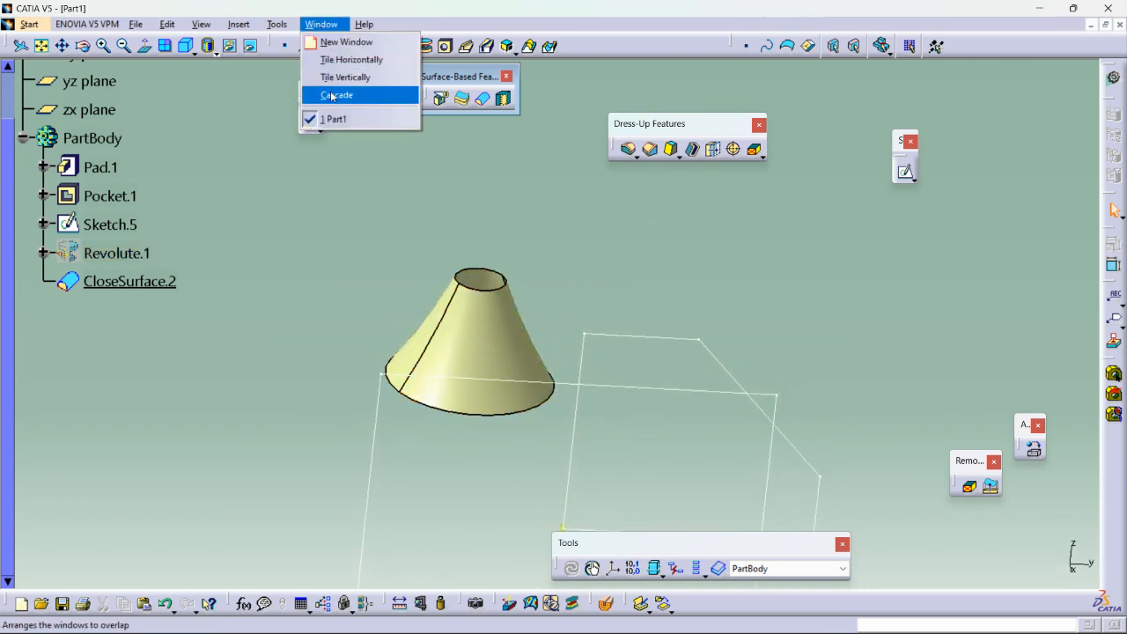
pyautogui.click(368, 213)
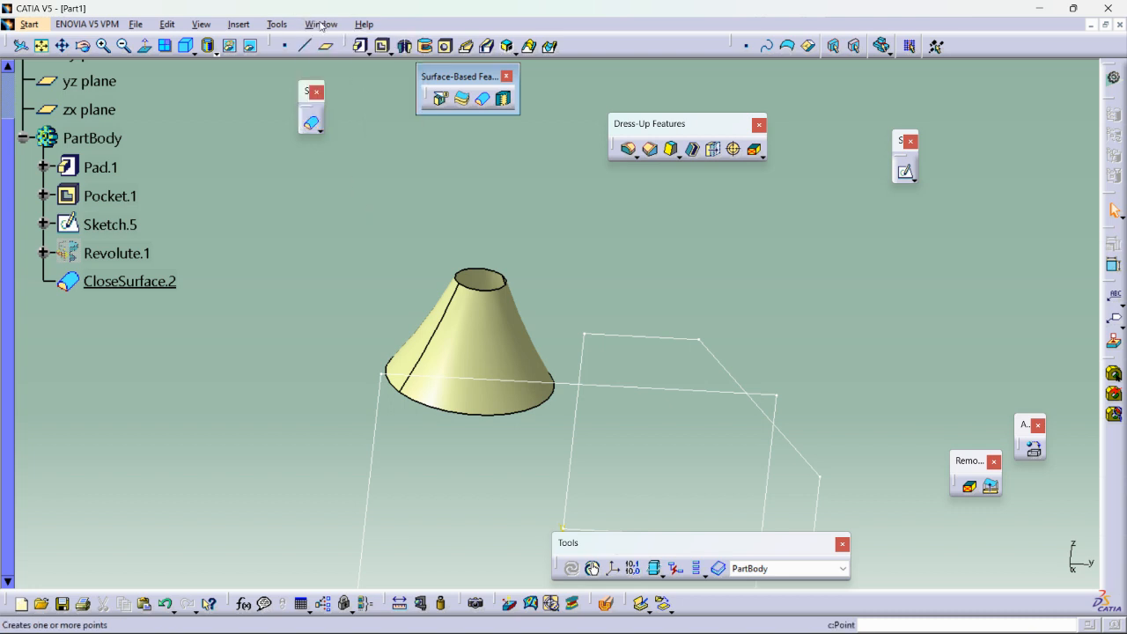
pyautogui.rightClick(485, 328)
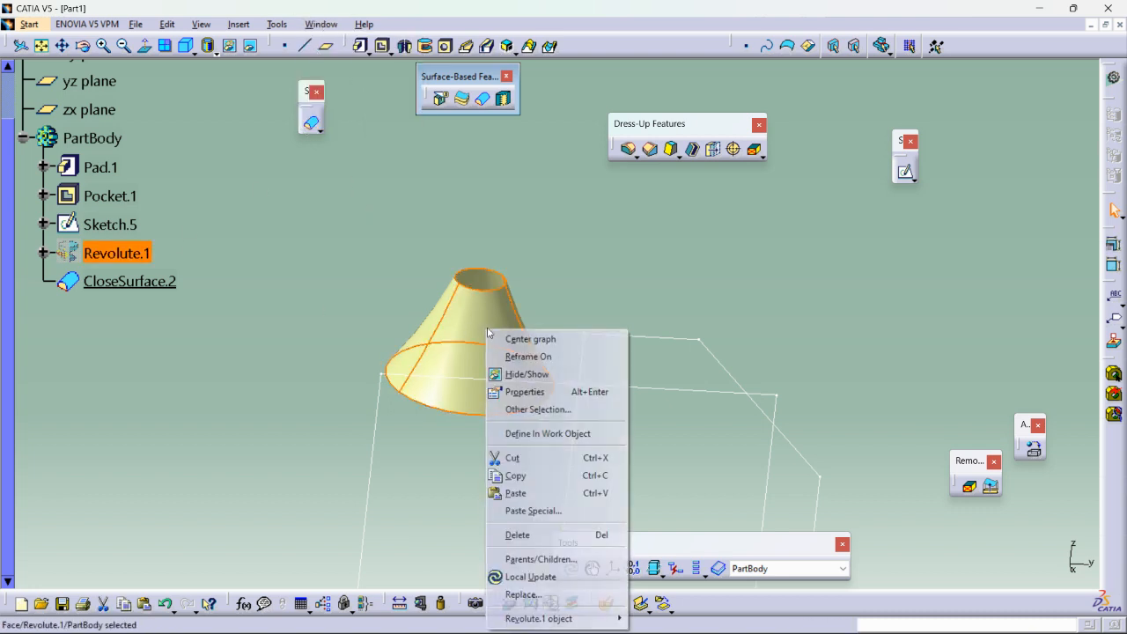
pyautogui.click(522, 374)
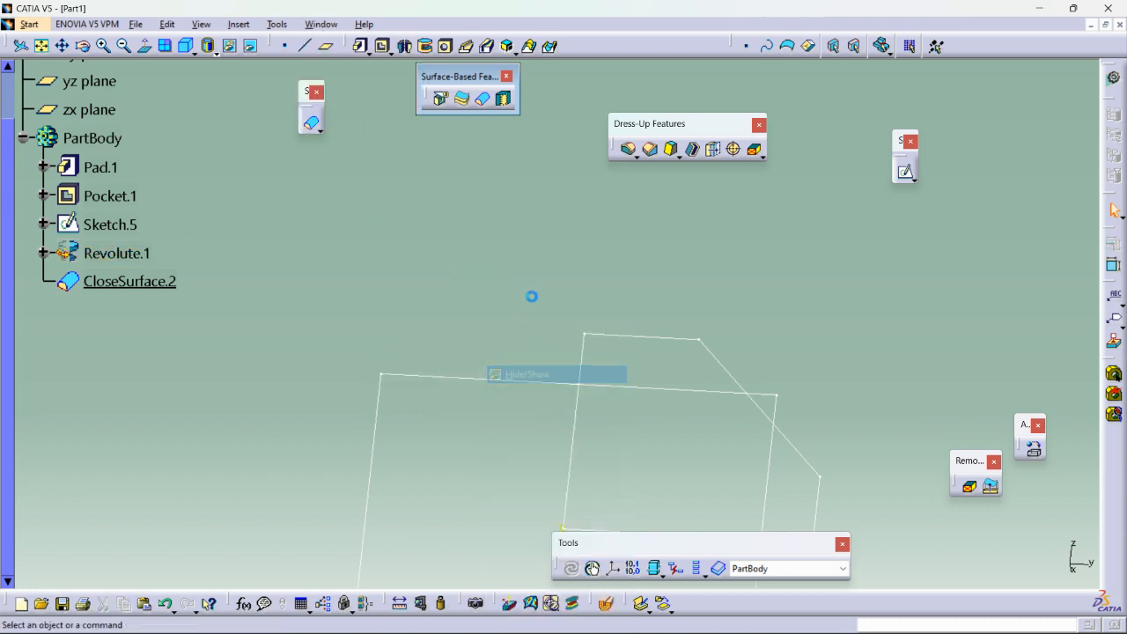
pyautogui.click(229, 45)
pyautogui.moveTo(622, 327); pyautogui.dragTo(563, 379, button='middle')
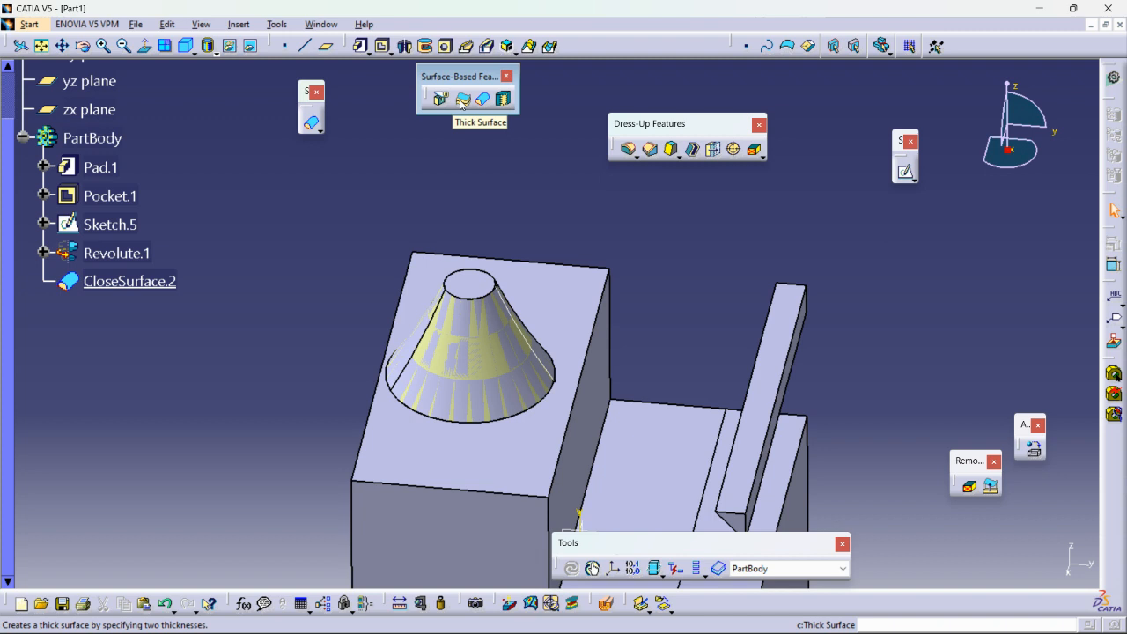
# Create a new part named Part2 with hybrid design enabled.
pyautogui.click(135, 24)
pyautogui.click(153, 44)
pyautogui.write('Part')
pyautogui.press('Return')
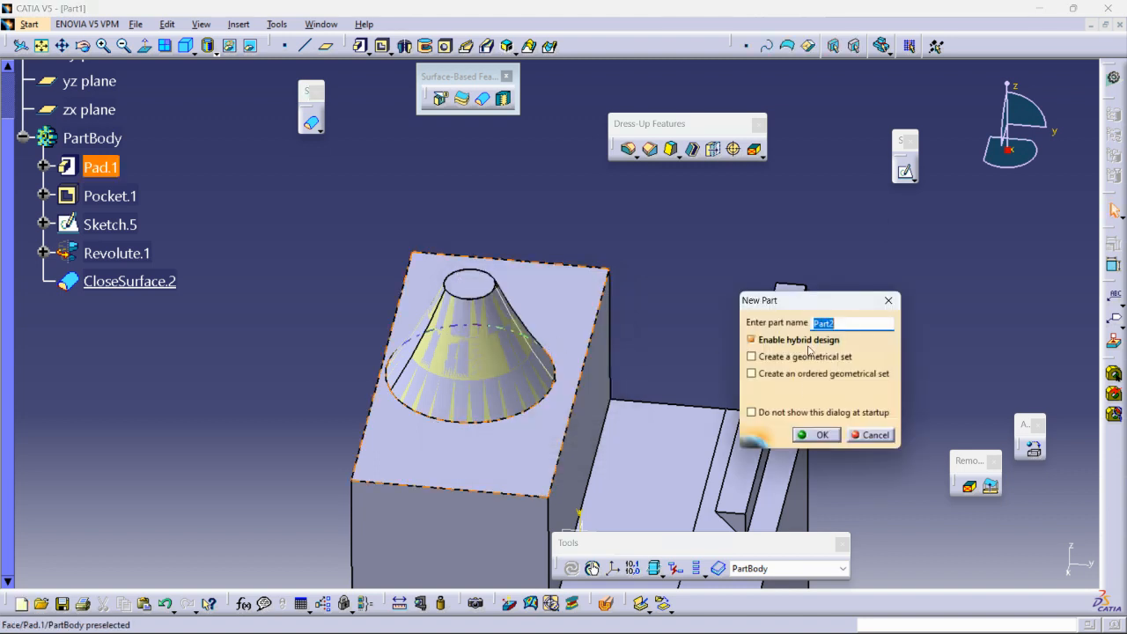
pyautogui.click(821, 435)
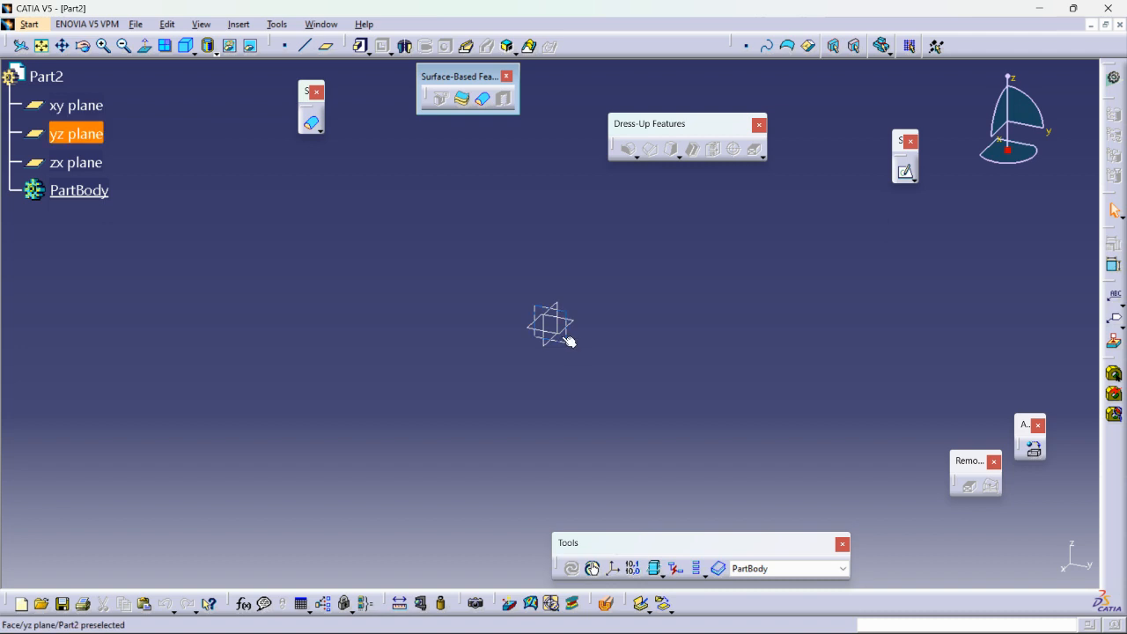
# Switch to the Wireframe and Surface Design workbench.
pyautogui.click(29, 24)
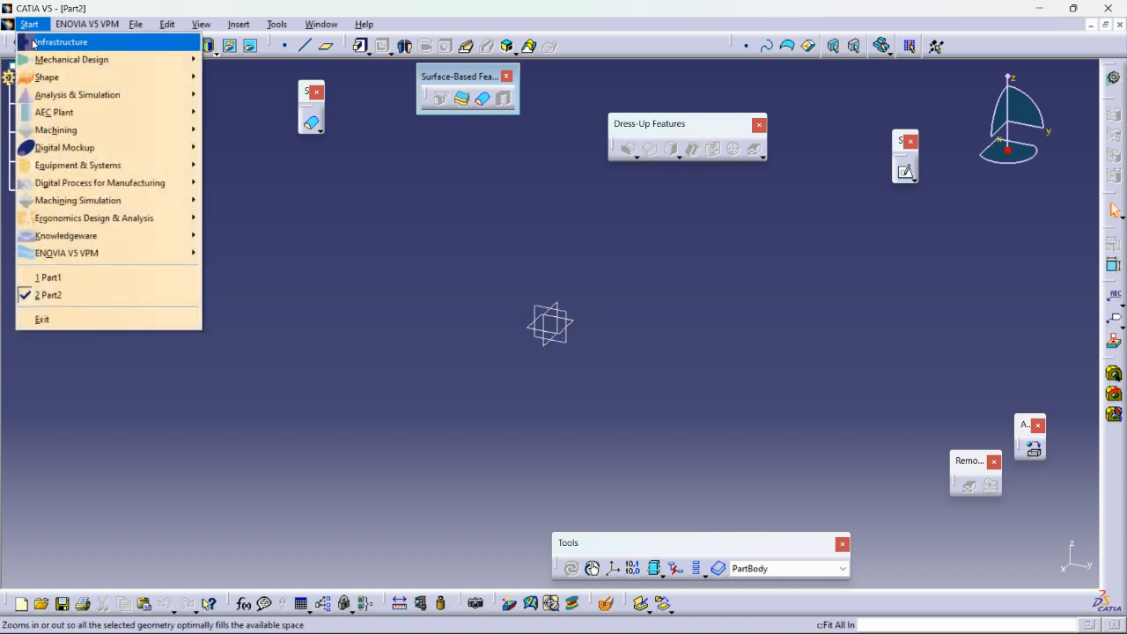
pyautogui.moveTo(54, 71)
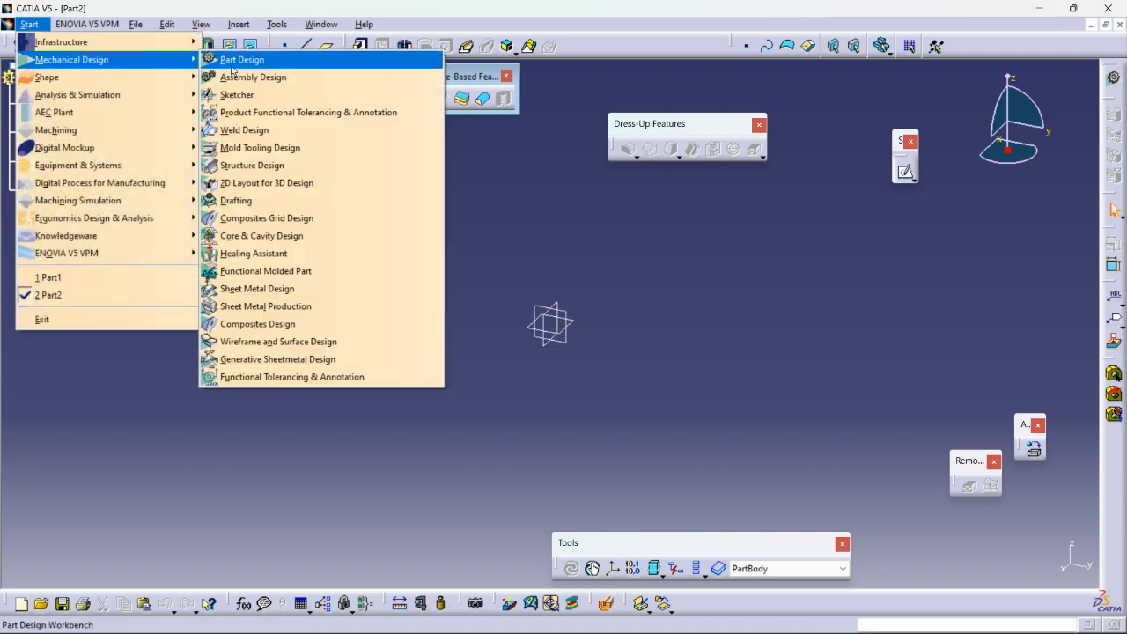
pyautogui.click(251, 342)
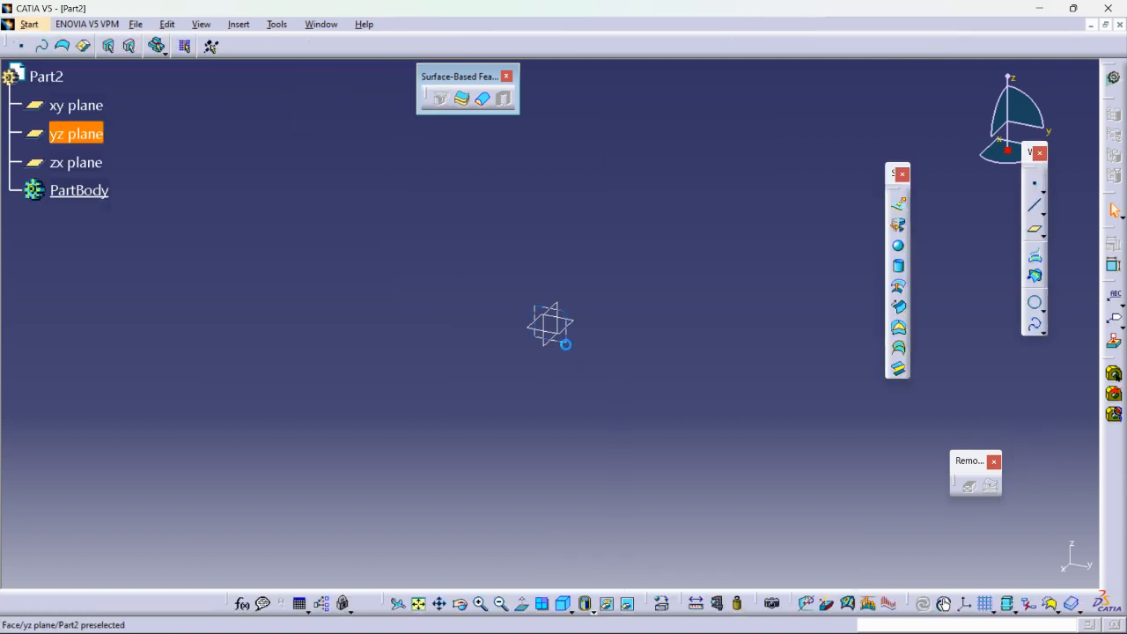
# Sketch on the yz plane a profile with a horizontal line from the origin and a short vertical line up from its end.
pyautogui.click(1112, 264)
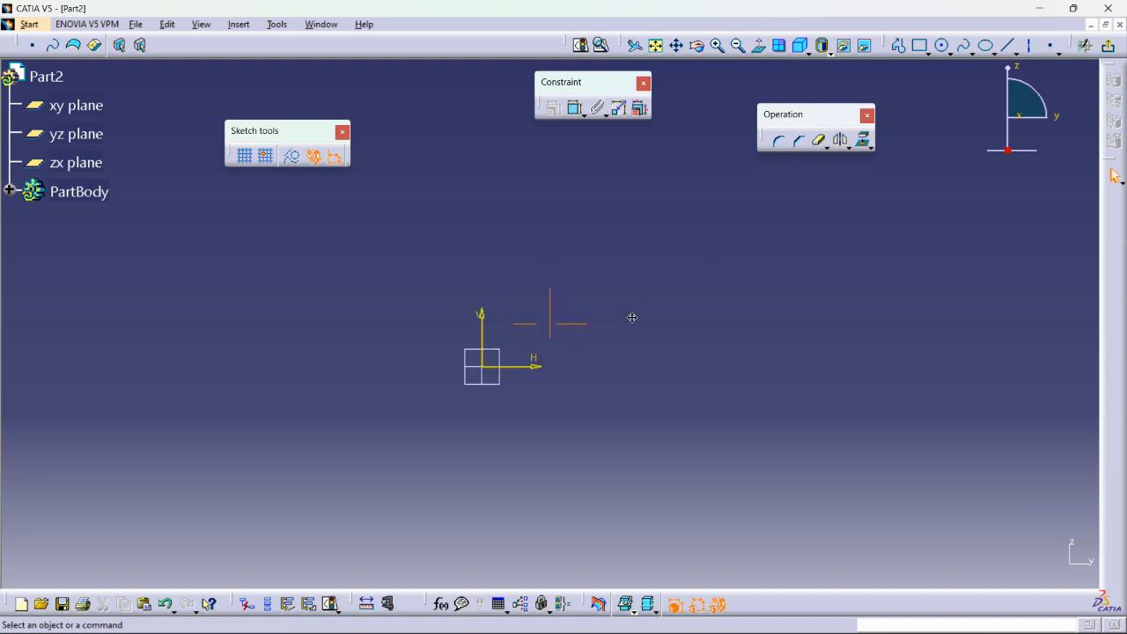
pyautogui.click(897, 45)
pyautogui.click(512, 422)
pyautogui.click(662, 423)
pyautogui.doubleClick(662, 396)
pyautogui.moveTo(731, 382); pyautogui.dragTo(713, 441, button='middle')
# Draw a bottle-shaped spline from the short line's upper end, bulging outward and narrowing towards the vertical axis, and exit the sketch.
pyautogui.click(963, 45)
pyautogui.click(644, 454)
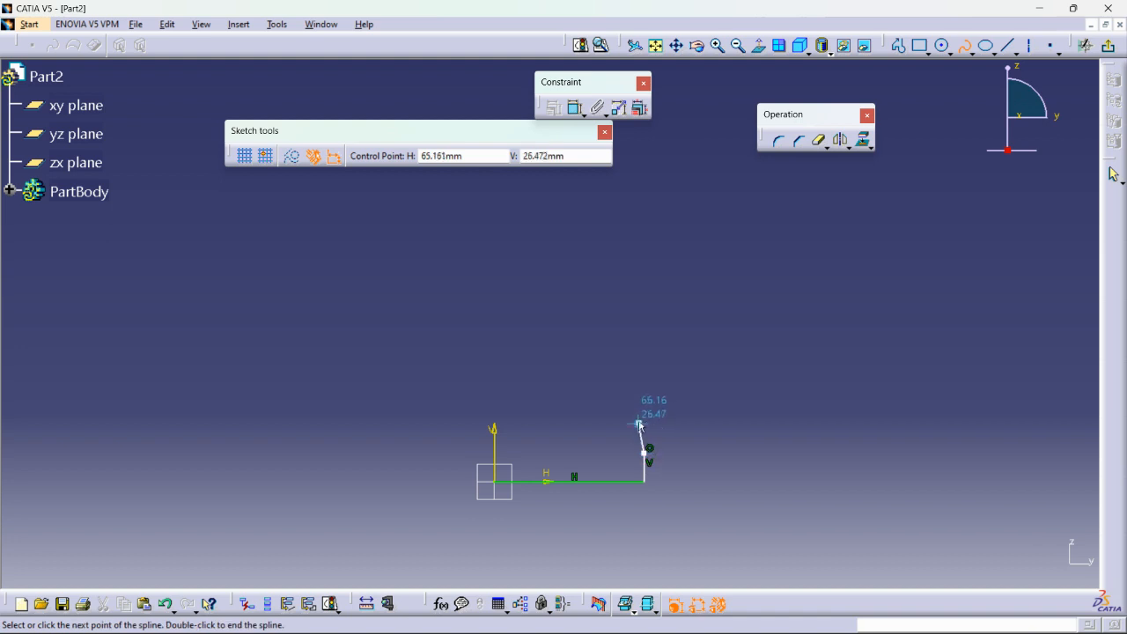
pyautogui.click(677, 345)
pyautogui.moveTo(686, 269); pyautogui.dragTo(660, 419, button='middle')
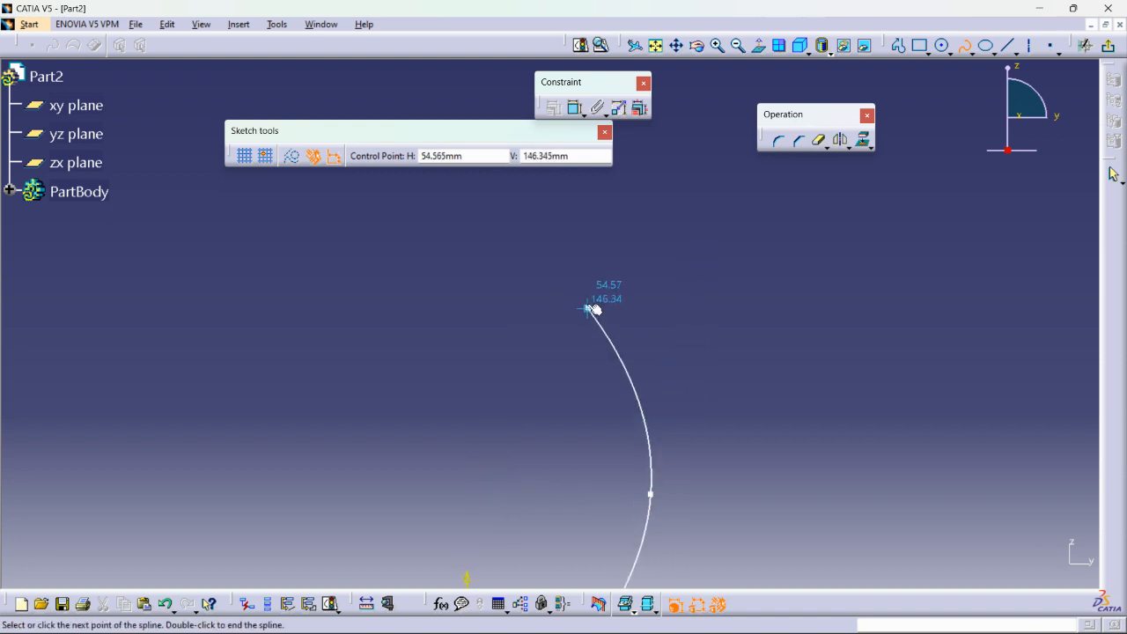
pyautogui.click(590, 288)
pyautogui.moveTo(580, 268); pyautogui.dragTo(593, 393, button='middle')
pyautogui.click(522, 295)
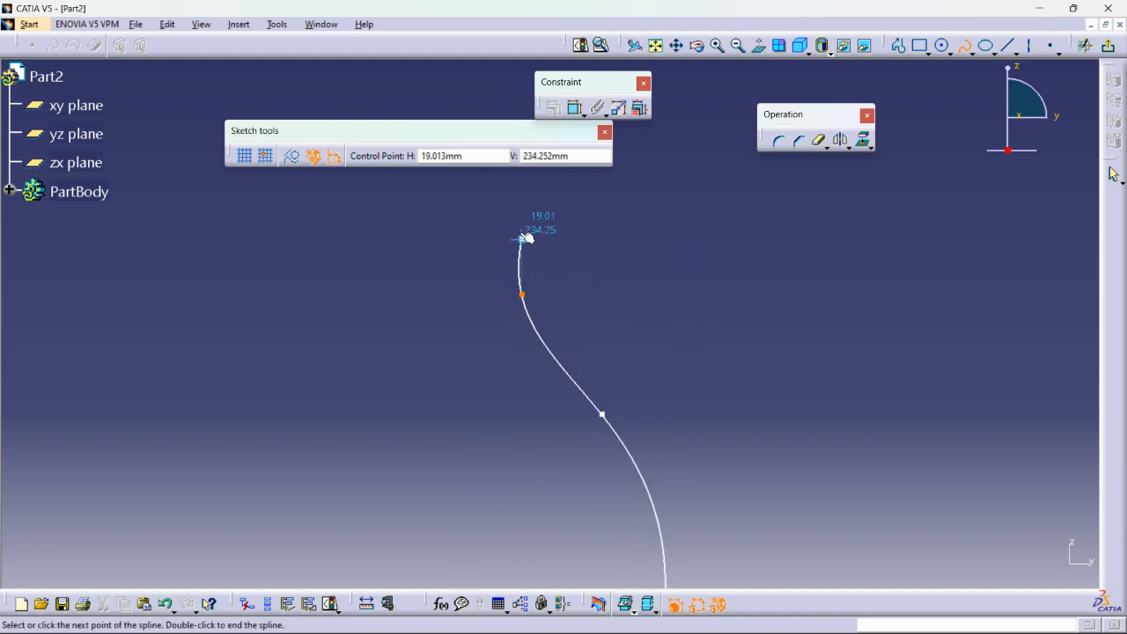
pyautogui.doubleClick(522, 225)
pyautogui.keyDown('ctrl'); pyautogui.moveTo(629, 272); pyautogui.dragTo(672, 383, button='middle'); pyautogui.keyUp('ctrl')
pyautogui.moveTo(672, 383); pyautogui.dragTo(643, 283, button='middle')
pyautogui.click(1108, 45)
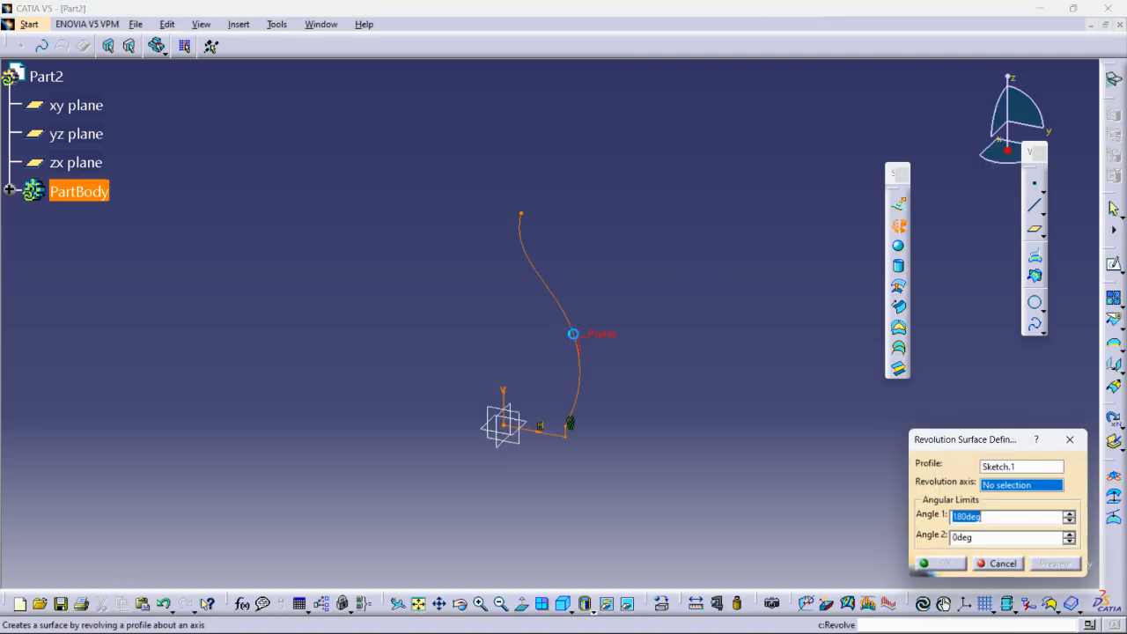
# Revolve the bottle profile 360 degrees around the sketch's vertical axis to create a revolution surface.
pyautogui.click(506, 398)
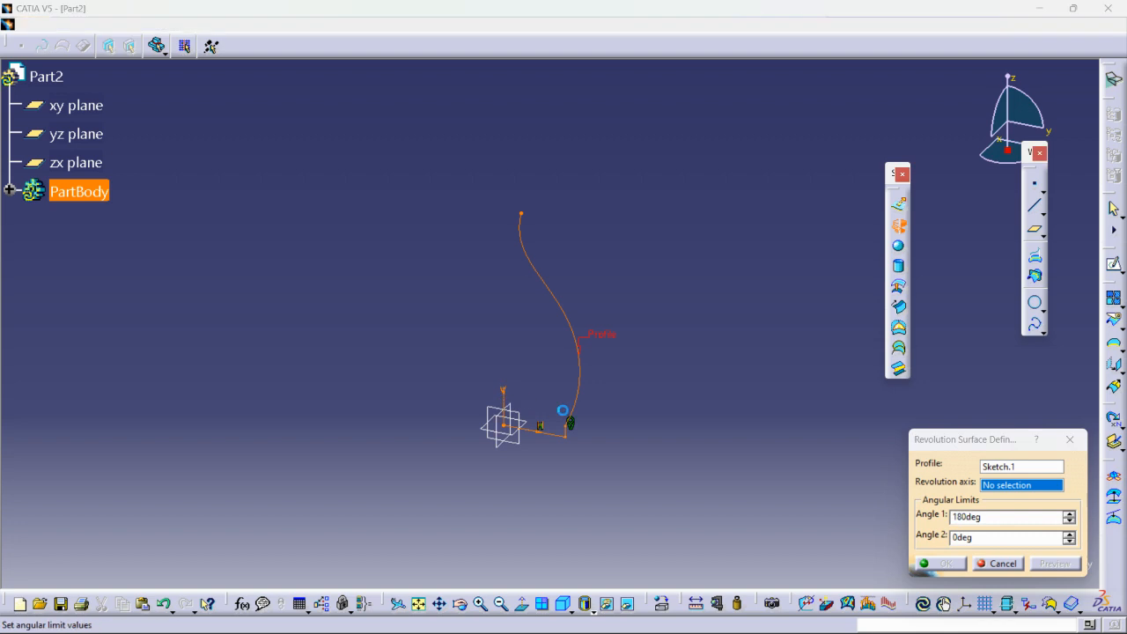
pyautogui.click(1011, 517)
pyautogui.write('360')
pyautogui.press('Return')
# Reopen the bottle profile sketch, dimension the short vertical line's length and exit the sketch.
pyautogui.moveTo(670, 379); pyautogui.dragTo(684, 347, button='middle')
pyautogui.doubleClick(584, 349)
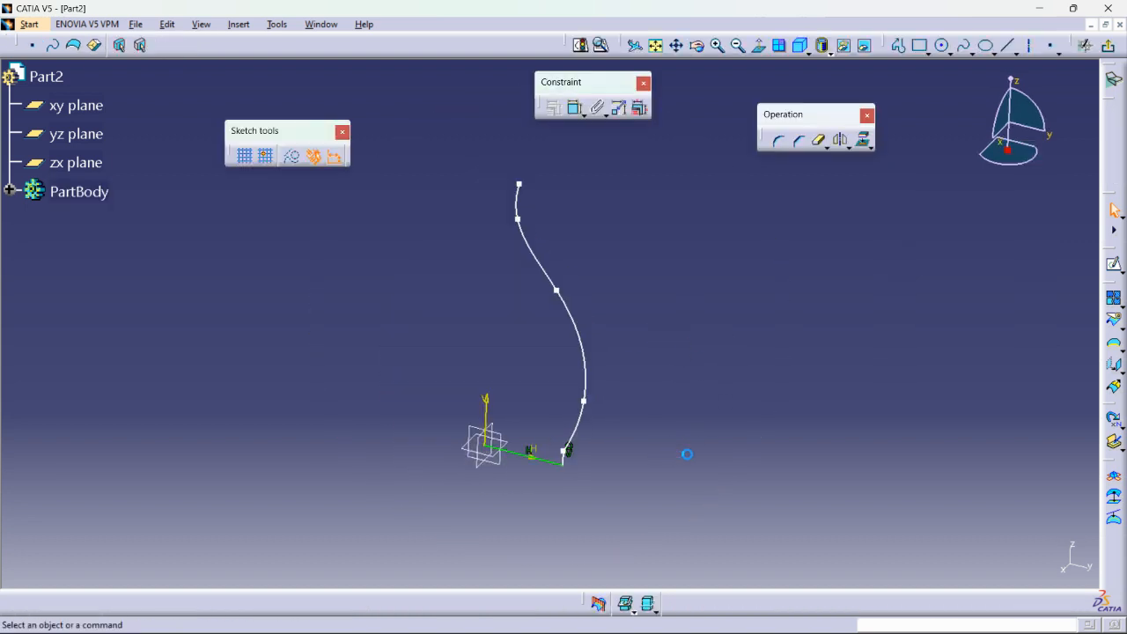
pyautogui.click(576, 108)
pyautogui.click(608, 343)
pyautogui.click(725, 357)
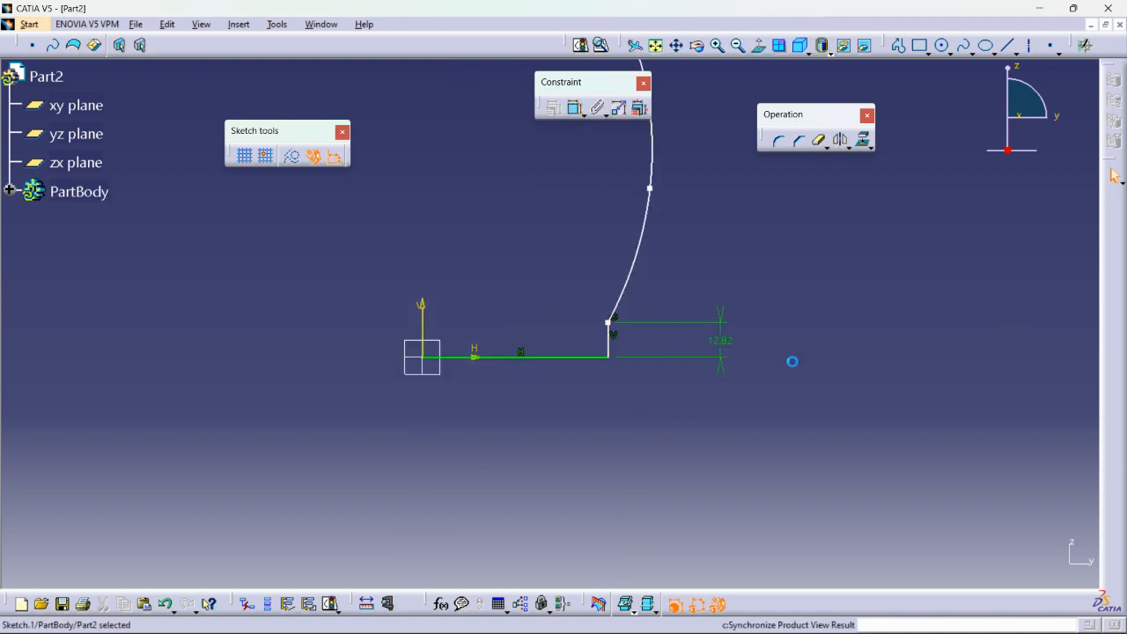
# Hide the bottle profile sketch so only the revolved surface is shown.
pyautogui.moveTo(758, 311)
pyautogui.mouseDown(button='middle')
pyautogui.moveTo(681, 390)
pyautogui.moveTo(682, 467)
pyautogui.moveTo(651, 414)
pyautogui.mouseUp(button='middle')
pyautogui.click(681, 390)
pyautogui.rightClick(609, 390)
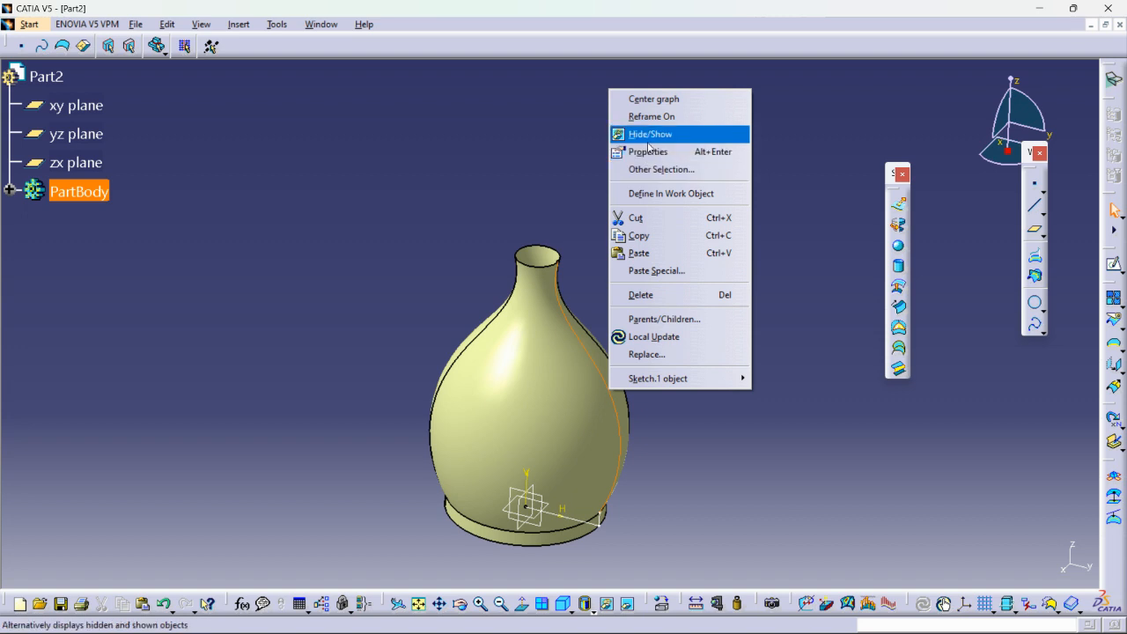
pyautogui.click(649, 139)
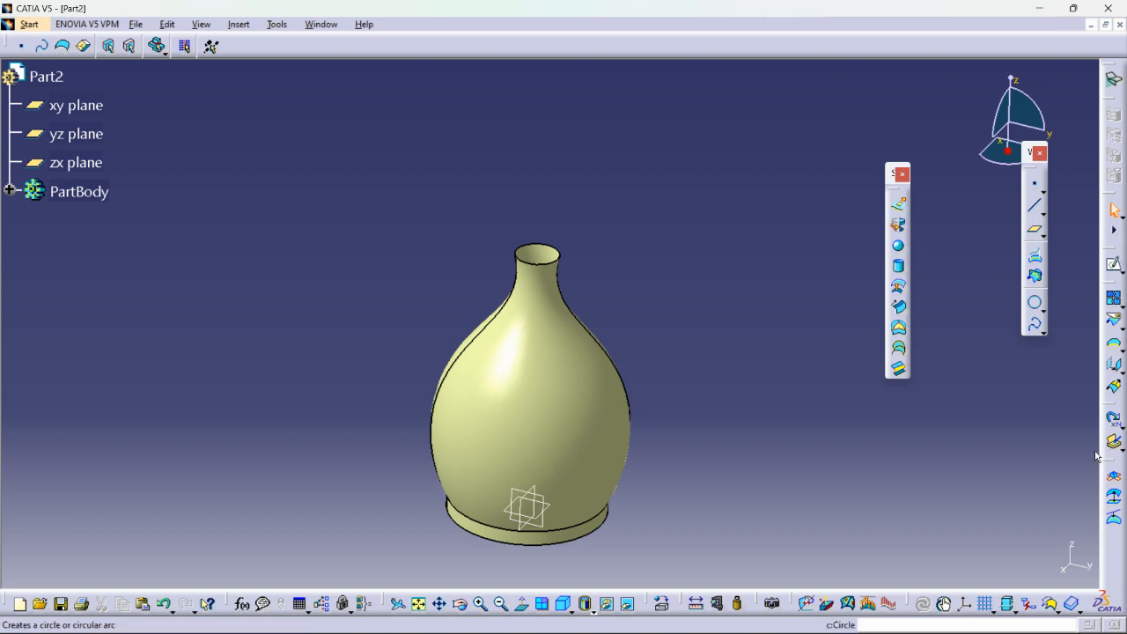
# Switch back to the Part Design workbench.
pyautogui.click(32, 25)
pyautogui.moveTo(71, 59)
pyautogui.click(243, 59)
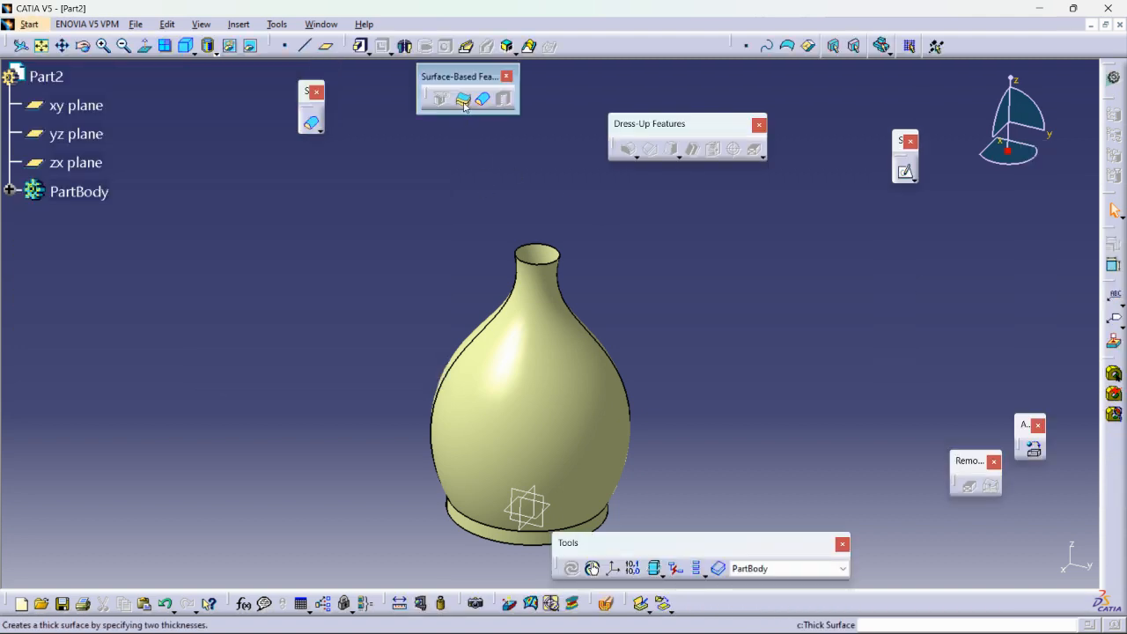
# Try to thicken the revolved bottle surface with a 2 mm first offset and a 2 mm second offset.
pyautogui.click(464, 102)
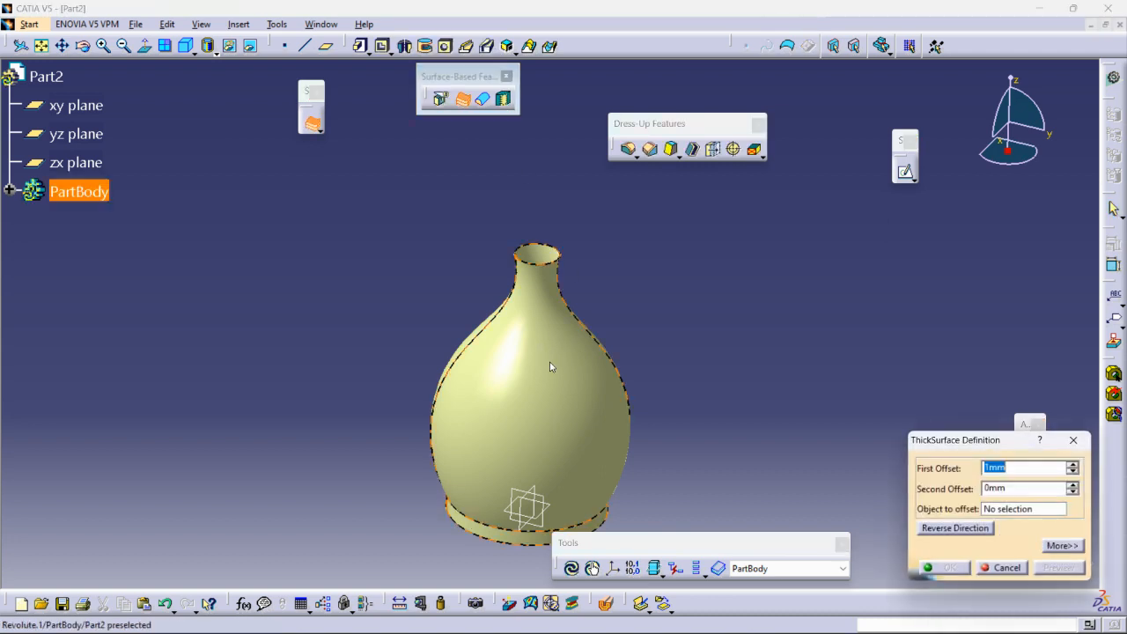
pyautogui.click(550, 365)
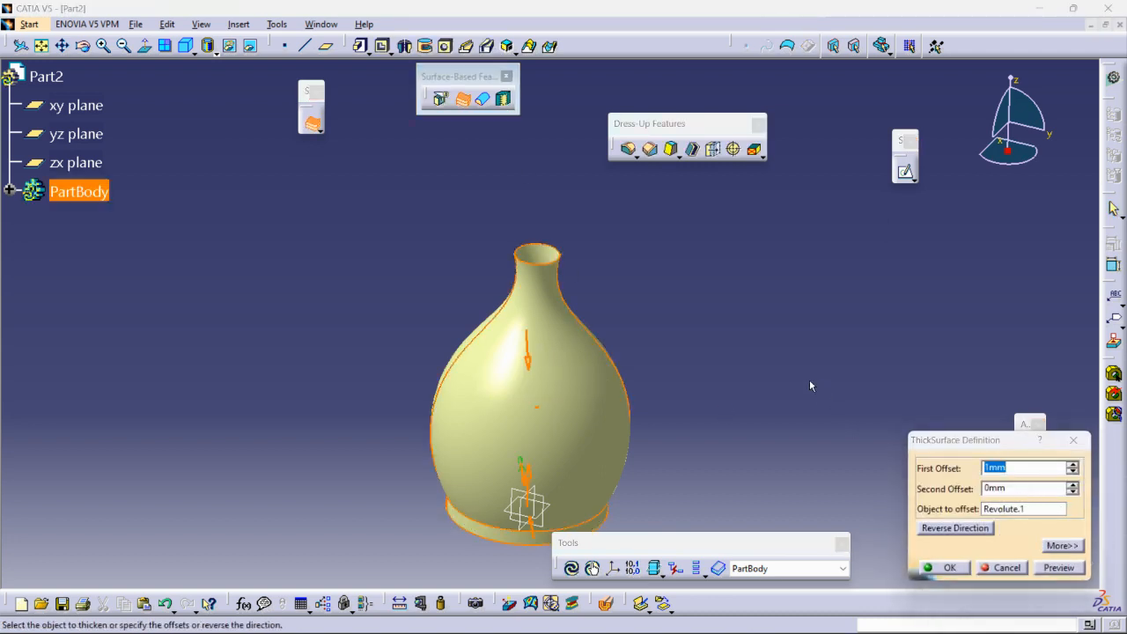
pyautogui.keyDown('ctrl'); pyautogui.moveTo(809, 380); pyautogui.dragTo(807, 345, button='middle'); pyautogui.keyUp('ctrl')
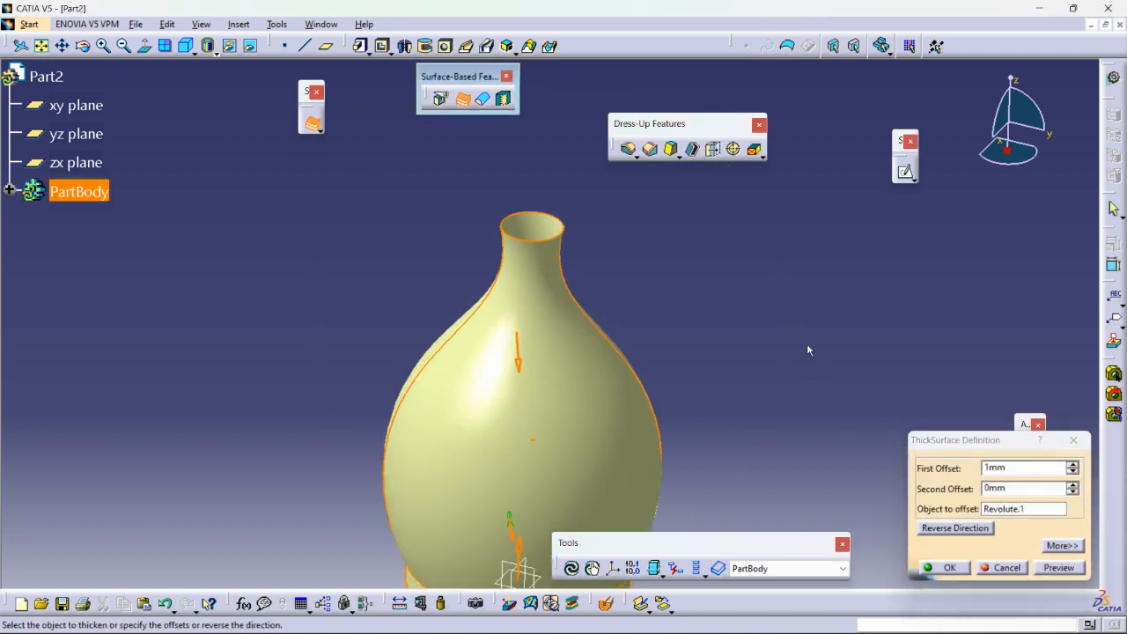
pyautogui.click(1071, 485)
pyautogui.keyDown('ctrl'); pyautogui.moveTo(713, 316); pyautogui.dragTo(638, 384, button='middle'); pyautogui.keyUp('ctrl')
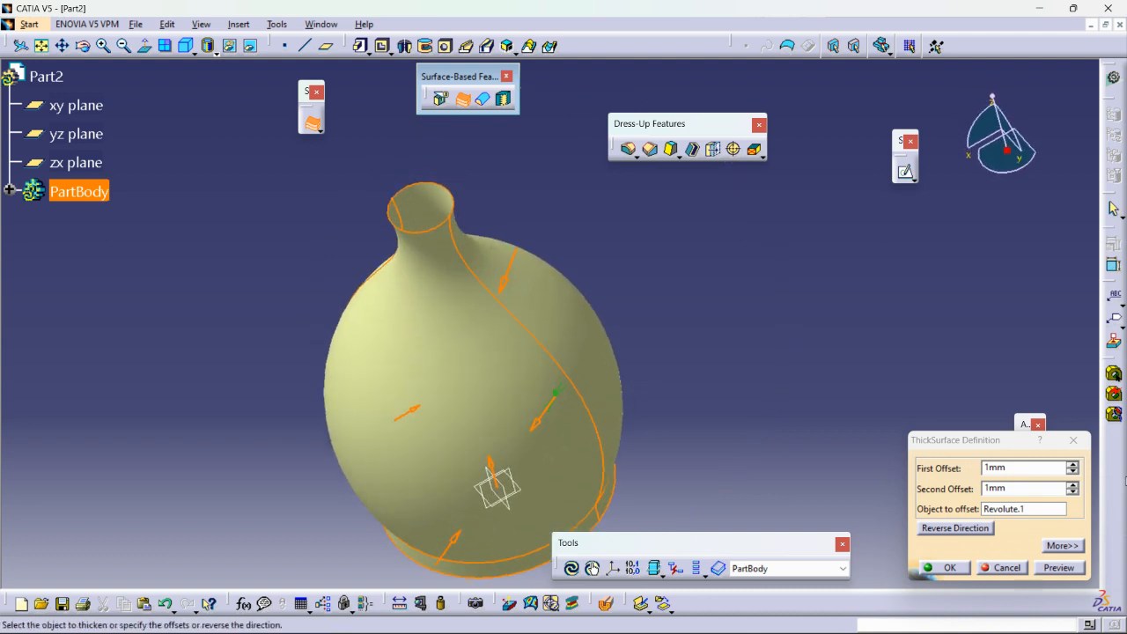
pyautogui.click(1072, 464)
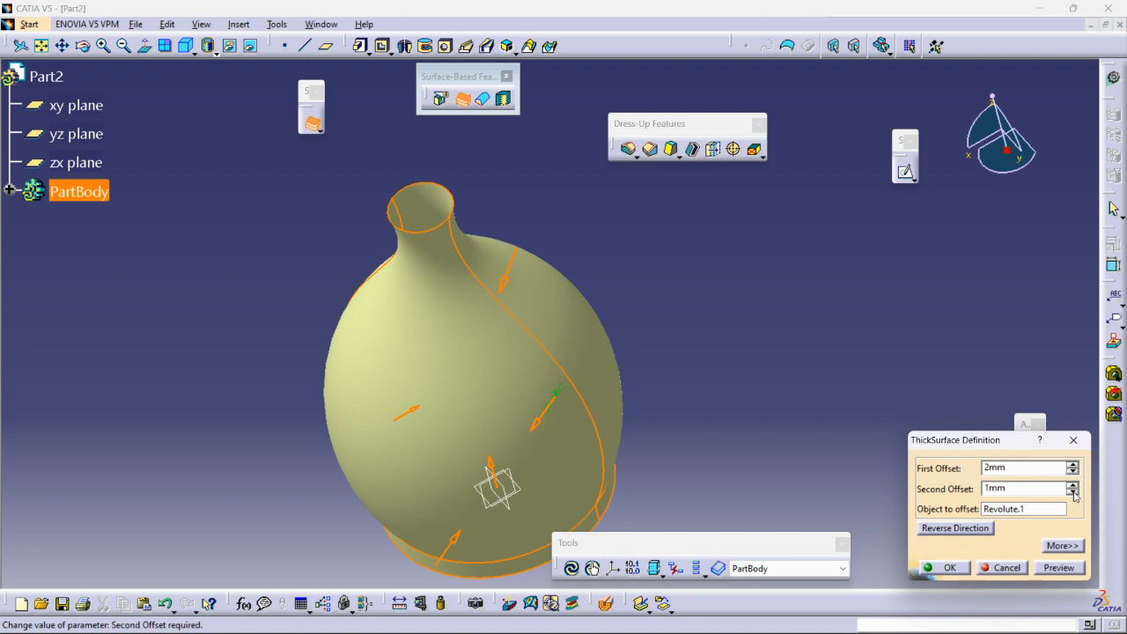
pyautogui.click(947, 566)
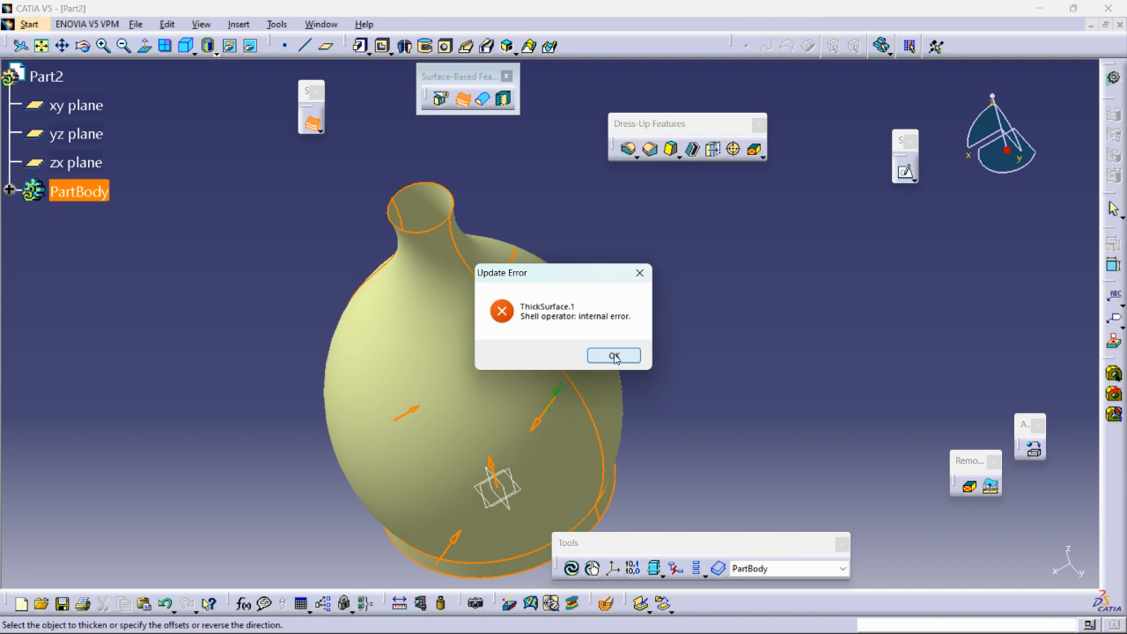
pyautogui.click(614, 356)
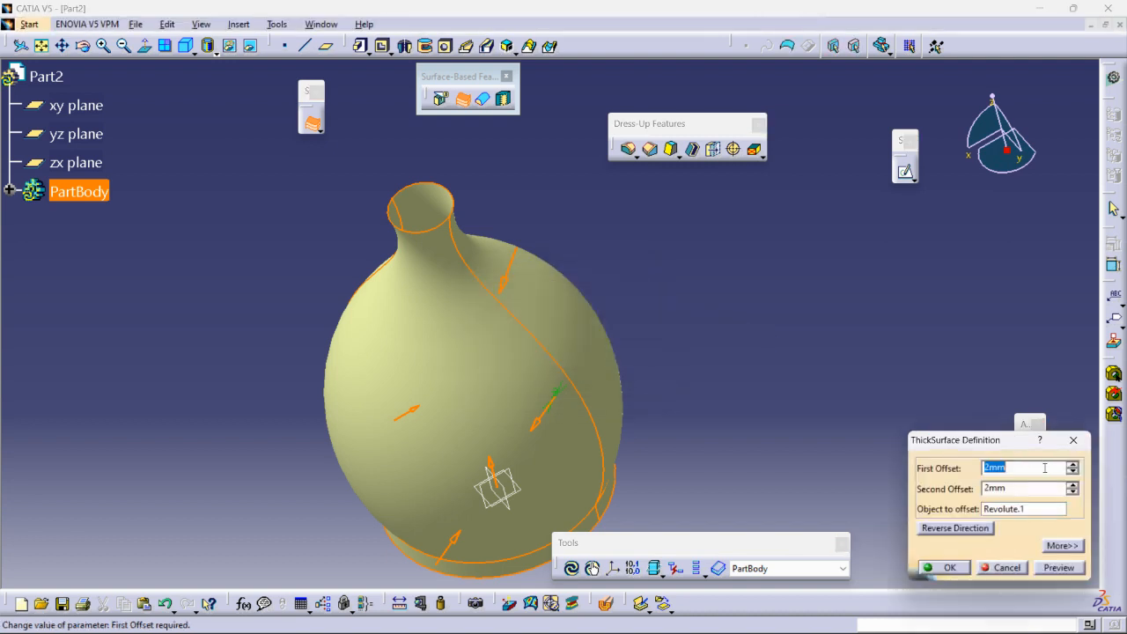
# Set the second offset to 0 mm, reverse the thickening direction and preview the result at the bottle's rim.
pyautogui.click(1073, 491)
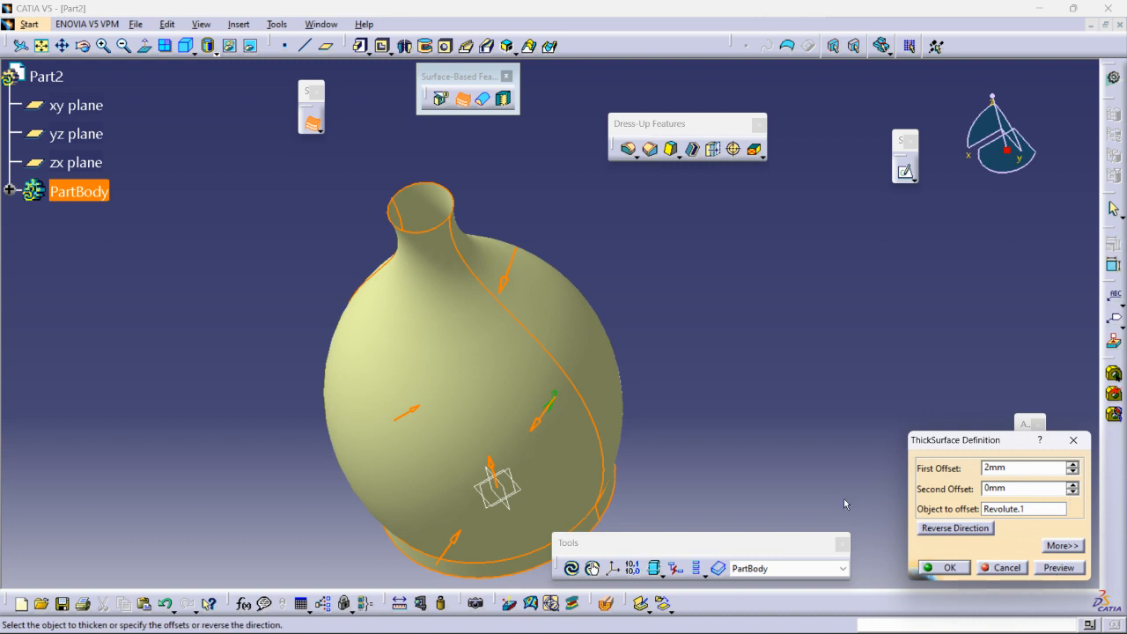
pyautogui.click(942, 529)
pyautogui.moveTo(714, 339); pyautogui.dragTo(721, 286, button='middle')
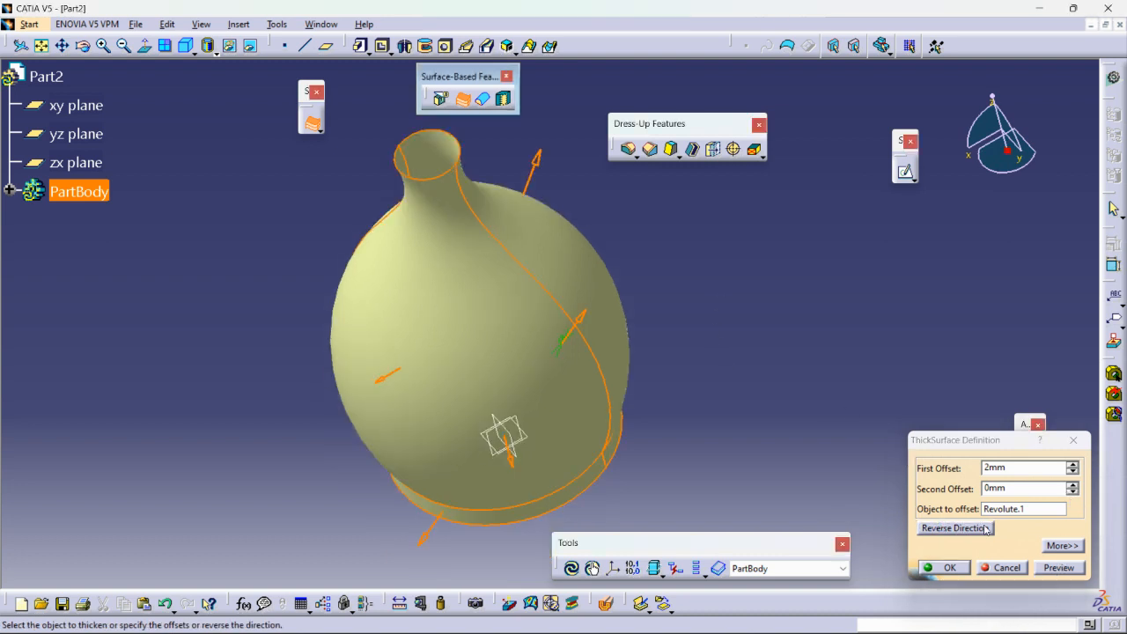
pyautogui.click(1054, 568)
pyautogui.moveTo(628, 250); pyautogui.dragTo(732, 299, button='middle')
pyautogui.moveTo(487, 320); pyautogui.dragTo(510, 250, button='middle')
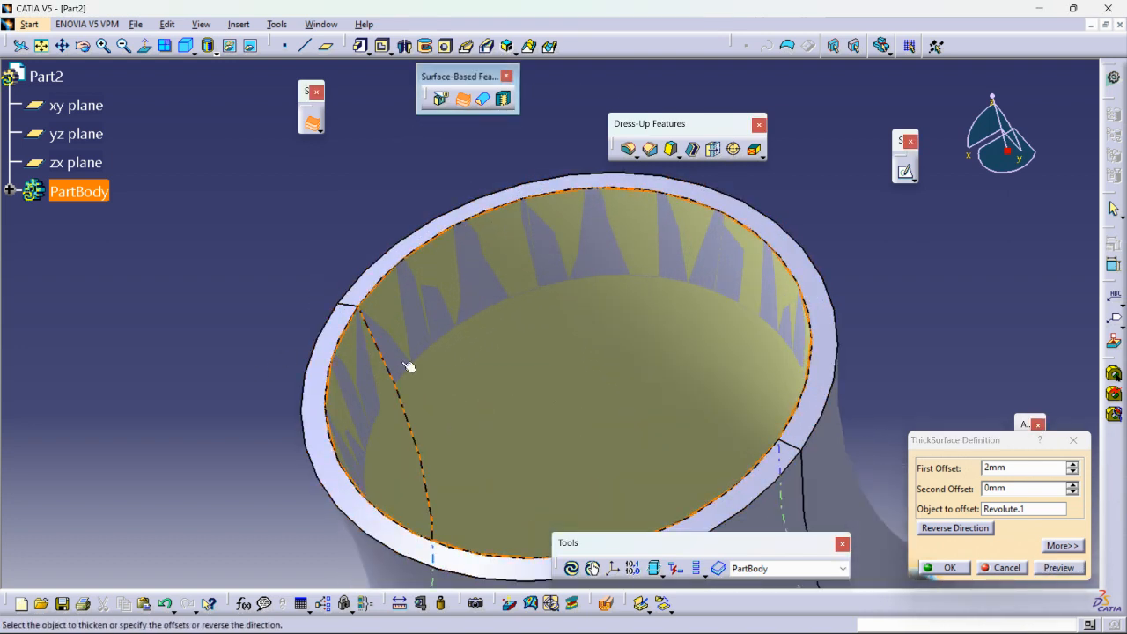
# Reverse the thickening direction again so the 2 mm offset points inward, and preview it around the base and neck.
pyautogui.click(957, 529)
pyautogui.moveTo(695, 322); pyautogui.dragTo(595, 27, button='middle')
pyautogui.moveTo(744, 321); pyautogui.dragTo(572, 132, button='middle')
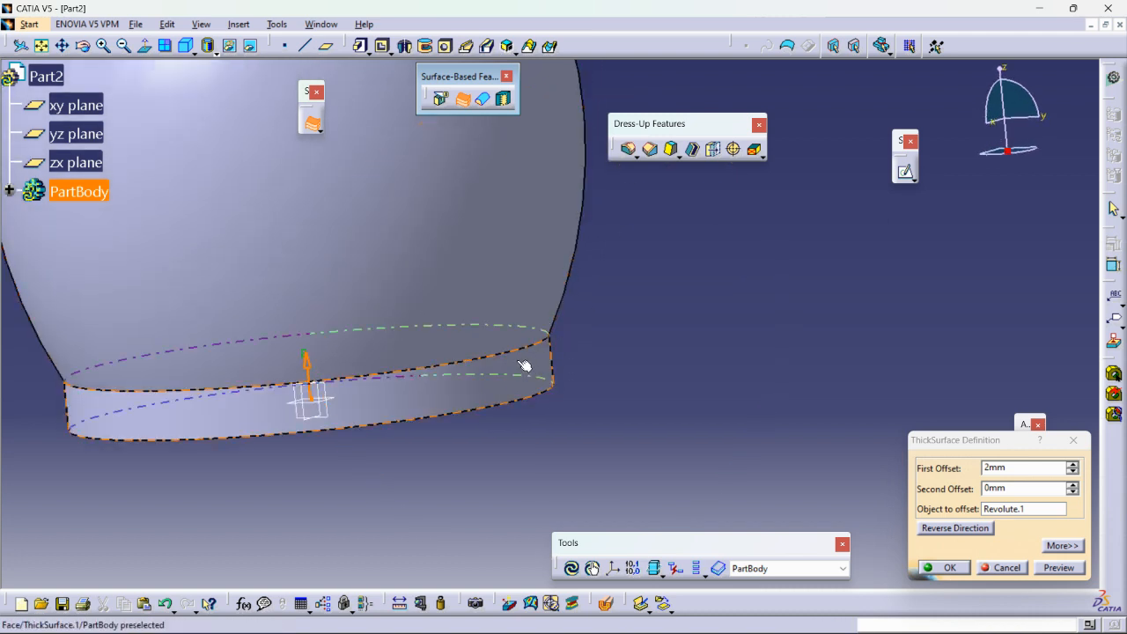
pyautogui.click(1058, 570)
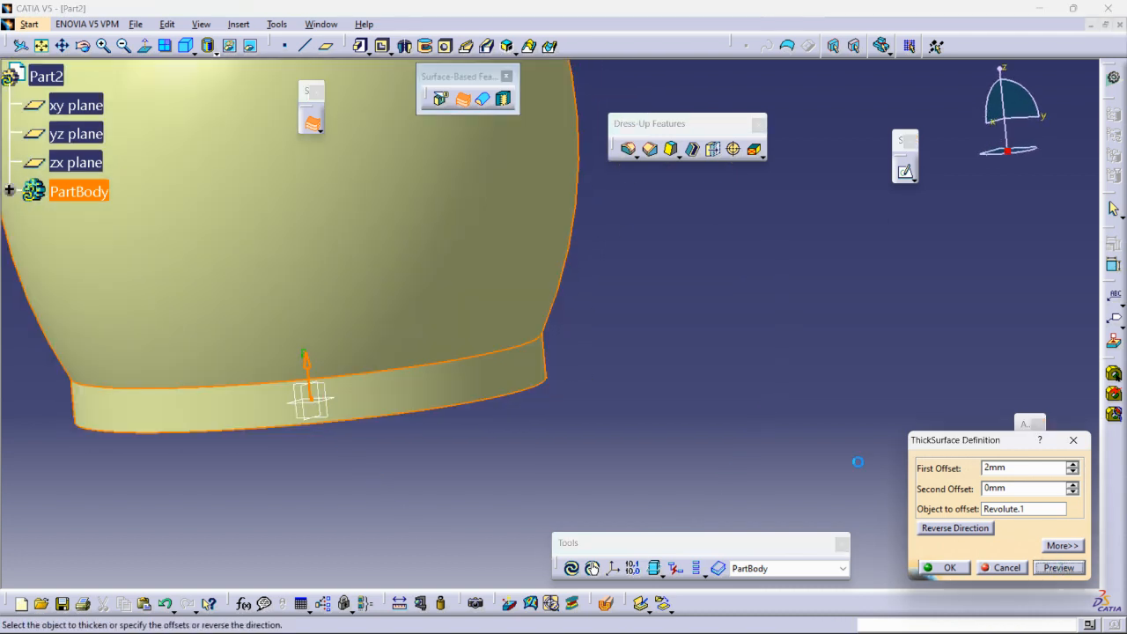
pyautogui.moveTo(719, 312); pyautogui.dragTo(651, 300, button='middle')
pyautogui.middleClick(528, 162)
pyautogui.moveTo(584, 161); pyautogui.dragTo(676, 232, button='middle')
pyautogui.middleClick(483, 176)
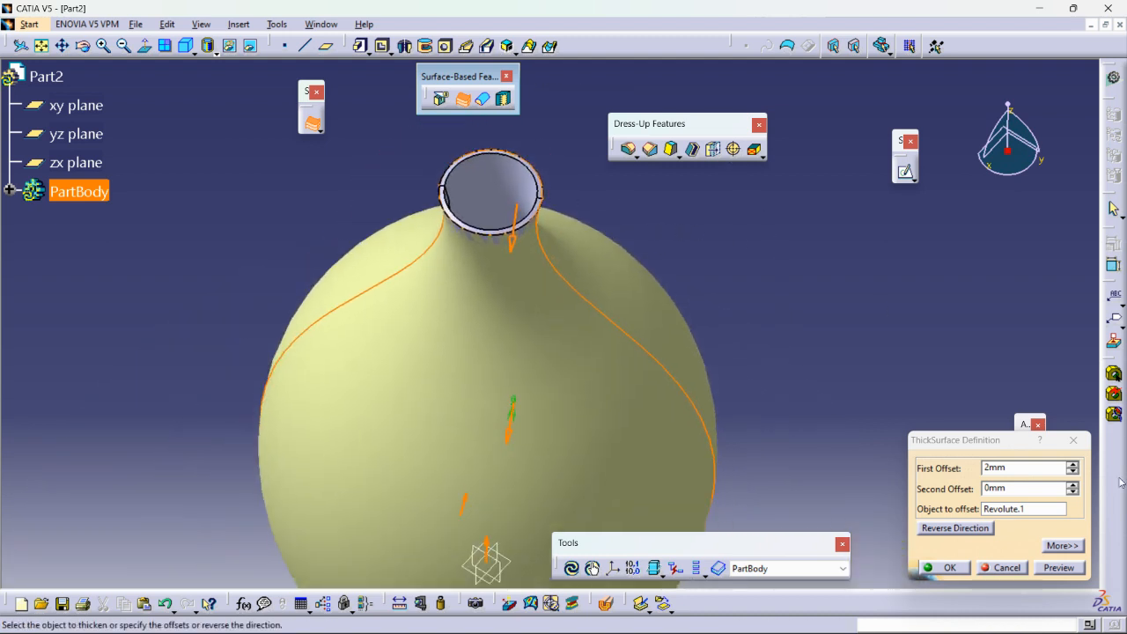
# Set the second offset to 0.2 mm, preview it and inspect the wall thickness at the neck's rim.
pyautogui.click(1023, 487)
pyautogui.write('0')
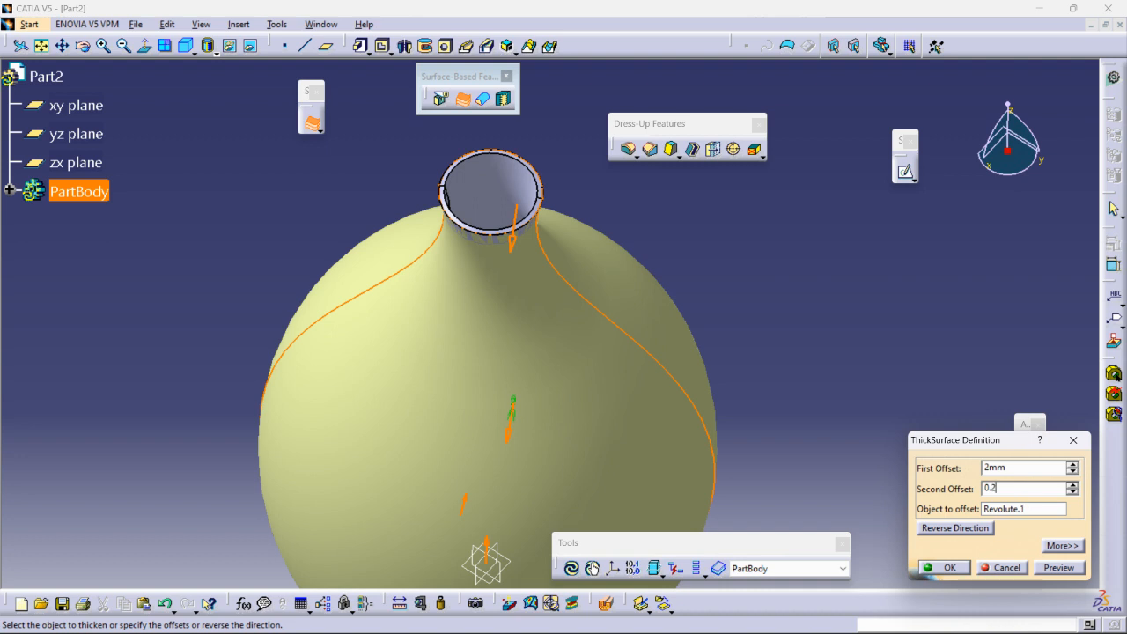
pyautogui.write('.2')
pyautogui.click(1058, 567)
pyautogui.moveTo(644, 357); pyautogui.dragTo(699, 457, button='middle')
pyautogui.keyDown('ctrl'); pyautogui.moveTo(699, 457); pyautogui.dragTo(504, 272, button='middle'); pyautogui.keyUp('ctrl')
pyautogui.moveTo(504, 272); pyautogui.dragTo(669, 324, button='middle')
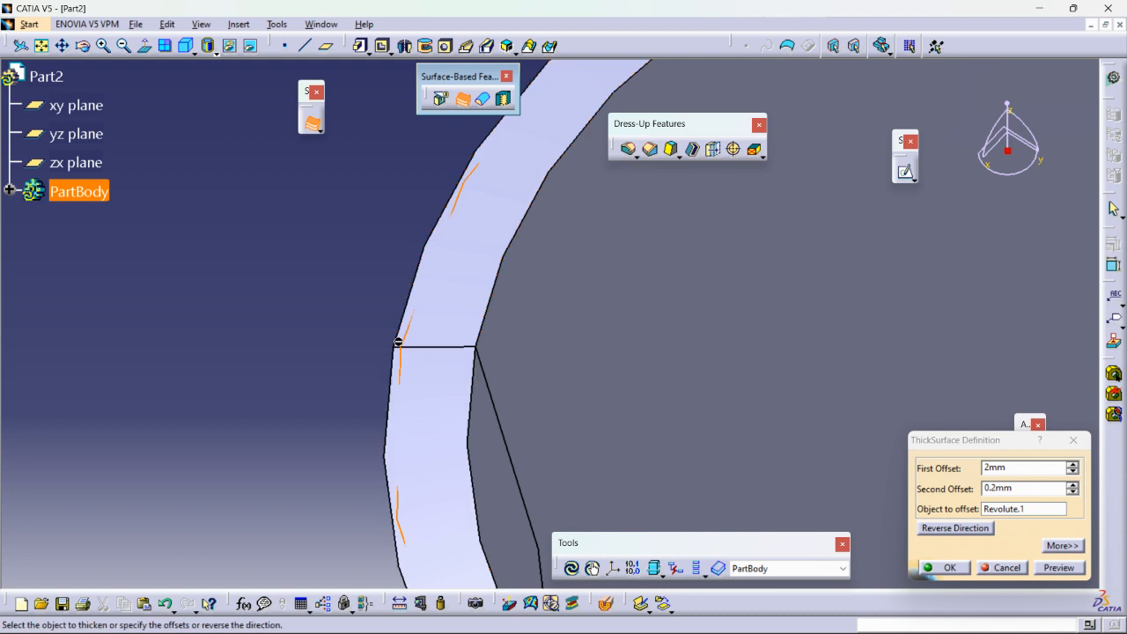
pyautogui.keyDown('ctrl'); pyautogui.moveTo(221, 327); pyautogui.dragTo(304, 581, button='middle'); pyautogui.keyUp('ctrl')
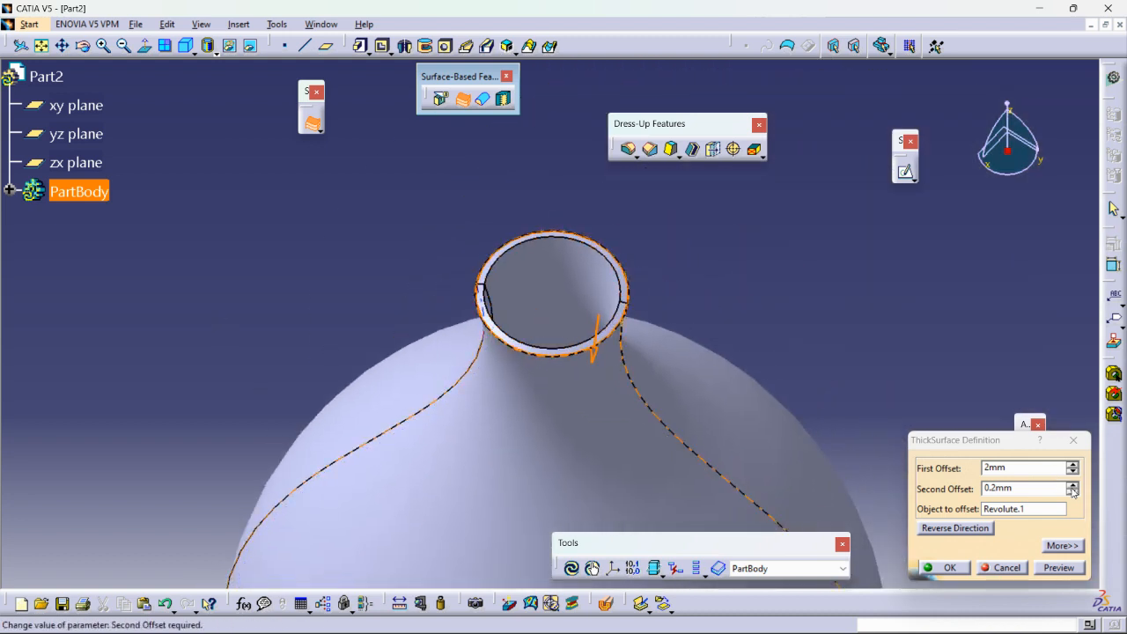
# Set the second offset to 2 mm after previewing 1.2 mm, and create the thick surface.
pyautogui.click(1072, 485)
pyautogui.click(1057, 568)
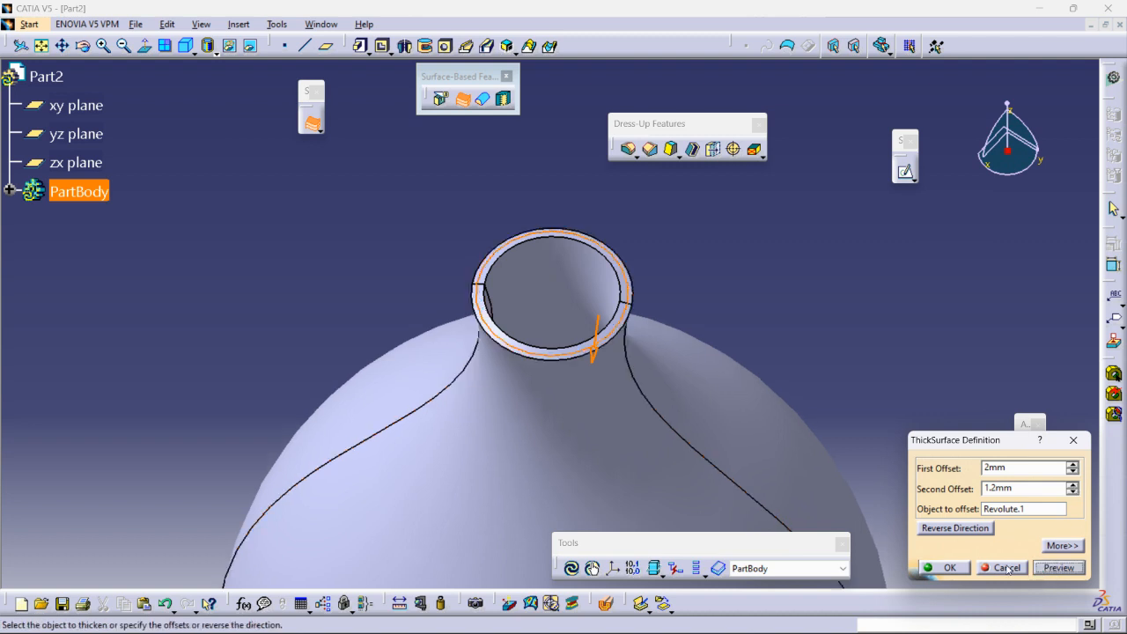
pyautogui.moveTo(1032, 489); pyautogui.dragTo(892, 492)
pyautogui.click(1061, 568)
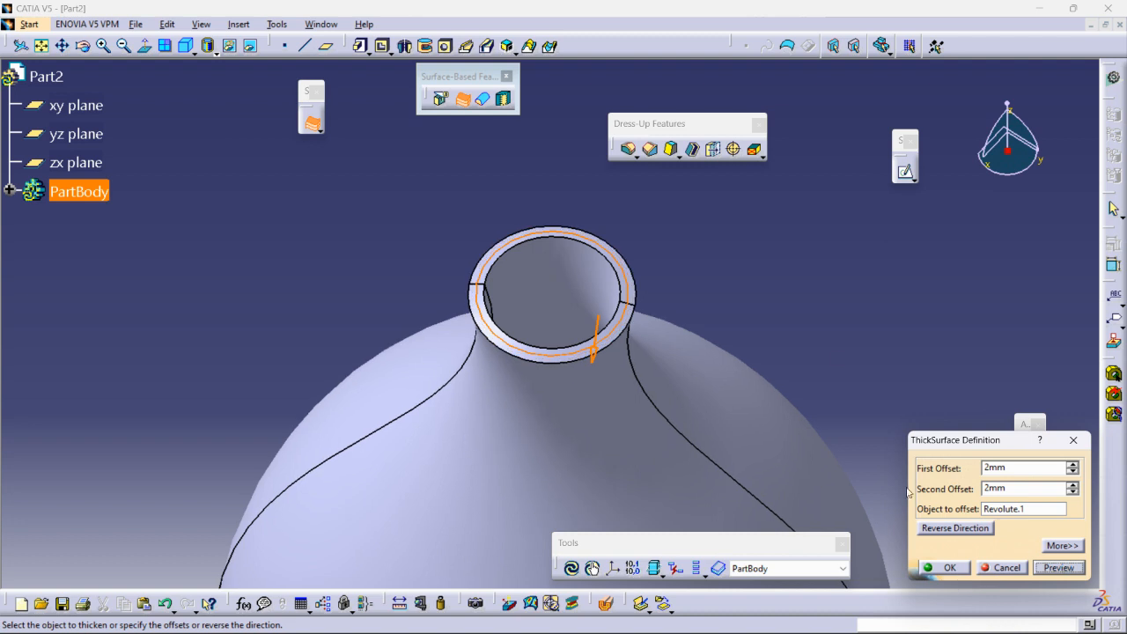
pyautogui.click(952, 570)
# Hide the original revolution surface Revolute.1 inside the thickened wall and check the hidden objects space.
pyautogui.moveTo(800, 273); pyautogui.dragTo(804, 407, button='middle')
pyautogui.moveTo(501, 576); pyautogui.dragTo(563, 531, button='middle')
pyautogui.moveTo(545, 252); pyautogui.dragTo(556, 345, button='middle')
pyautogui.moveTo(586, 239); pyautogui.dragTo(573, 211, button='middle')
pyautogui.moveTo(575, 297); pyautogui.dragTo(649, 259, button='middle')
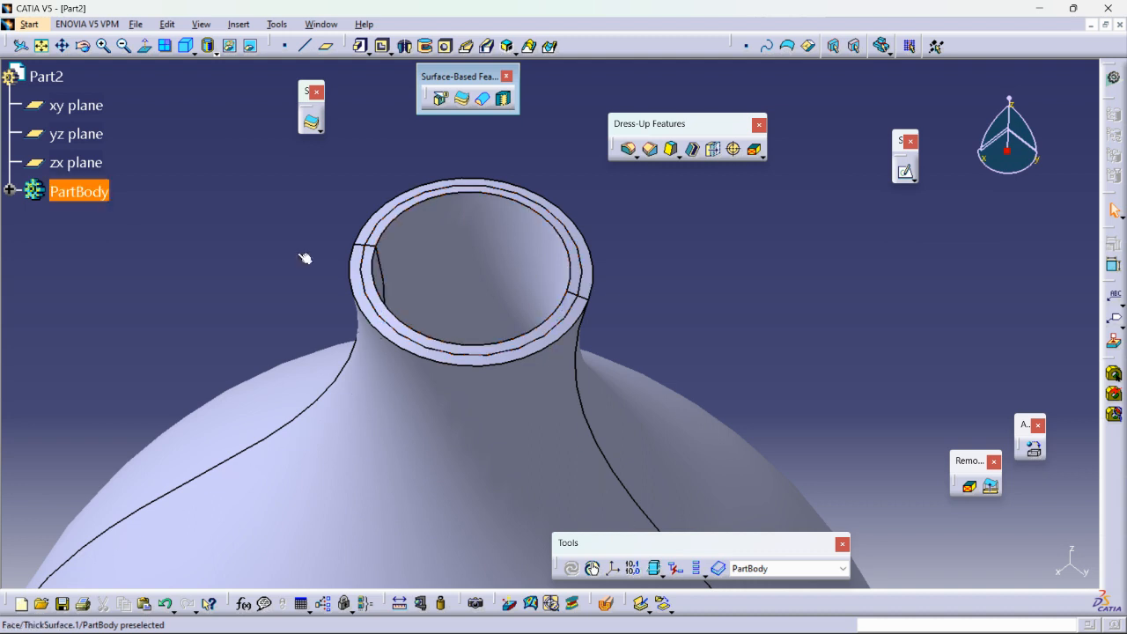
pyautogui.click(11, 191)
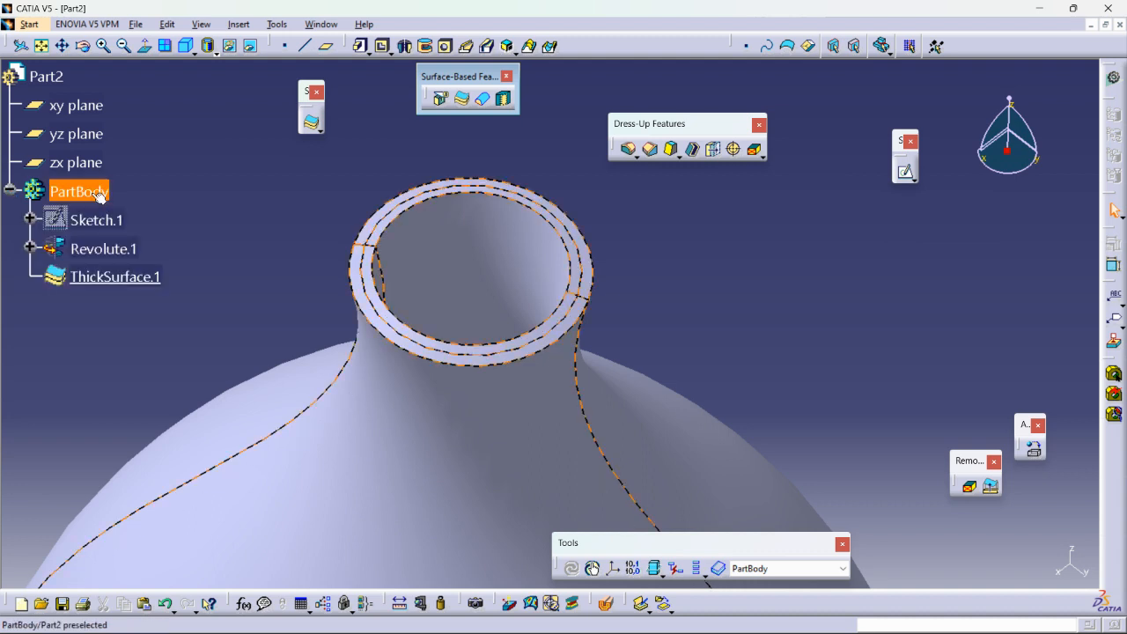
pyautogui.rightClick(104, 249)
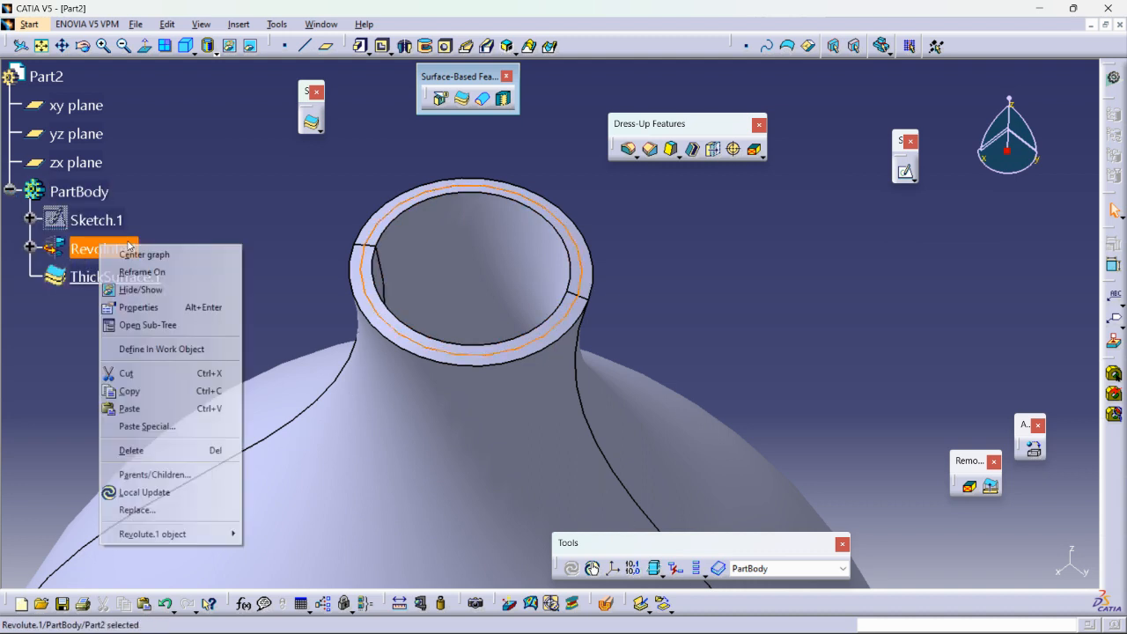
pyautogui.click(132, 289)
pyautogui.moveTo(312, 193); pyautogui.dragTo(690, 478, button='middle')
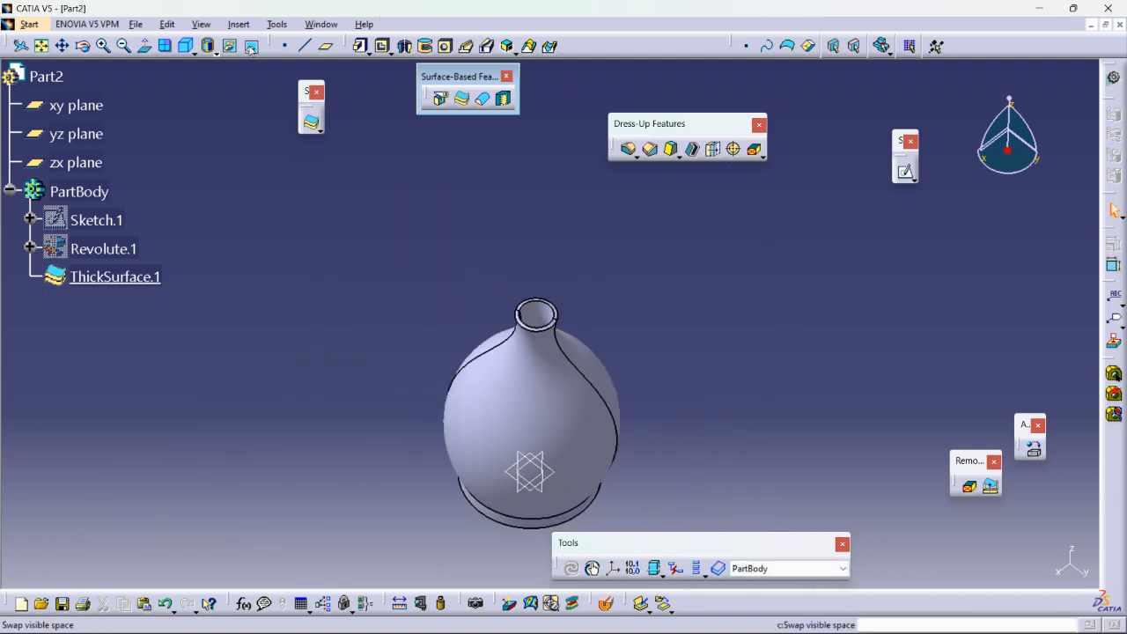
pyautogui.click(606, 604)
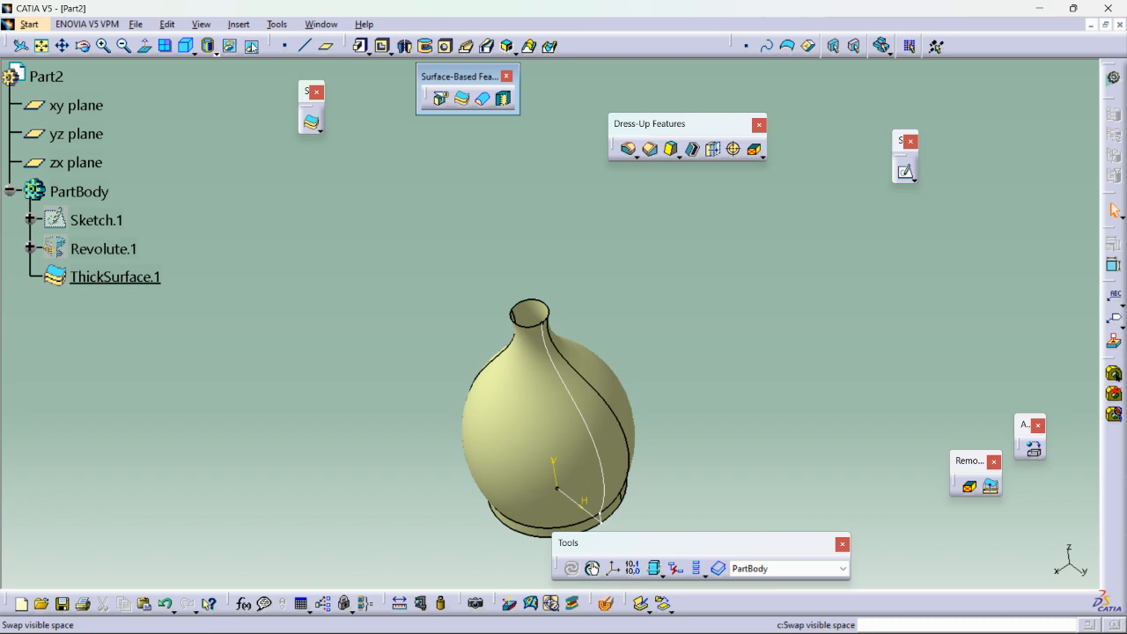
pyautogui.click(605, 604)
# Sketch on the yz plane an open three-line zigzag profile crossing the bottle's full width, and exit the sketch.
pyautogui.moveTo(508, 394); pyautogui.dragTo(484, 298, button='middle')
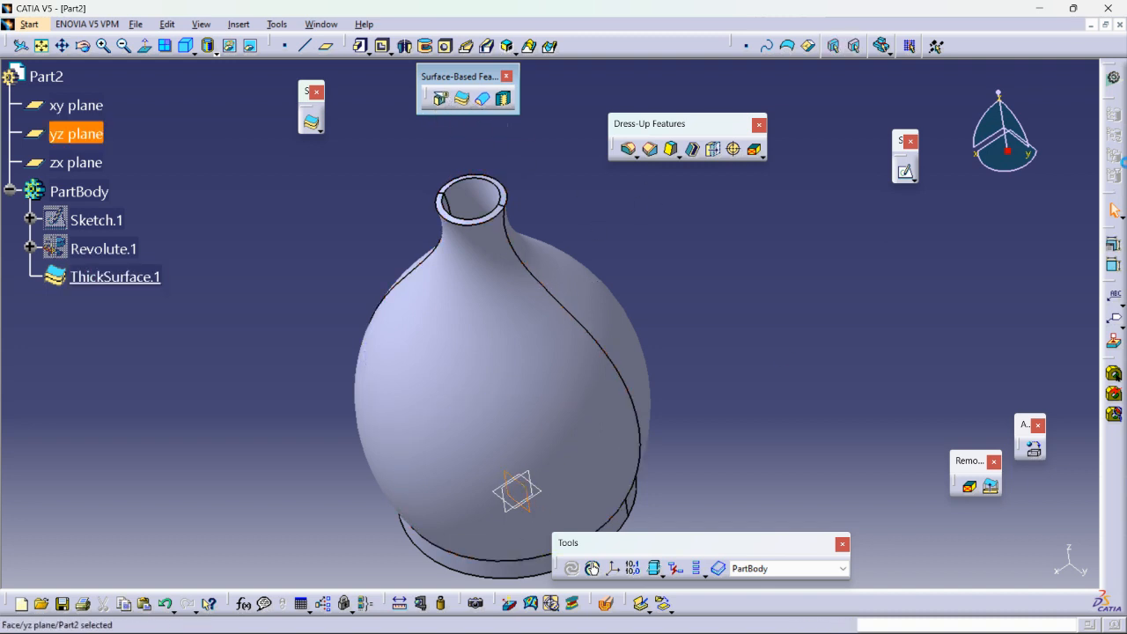
pyautogui.click(904, 171)
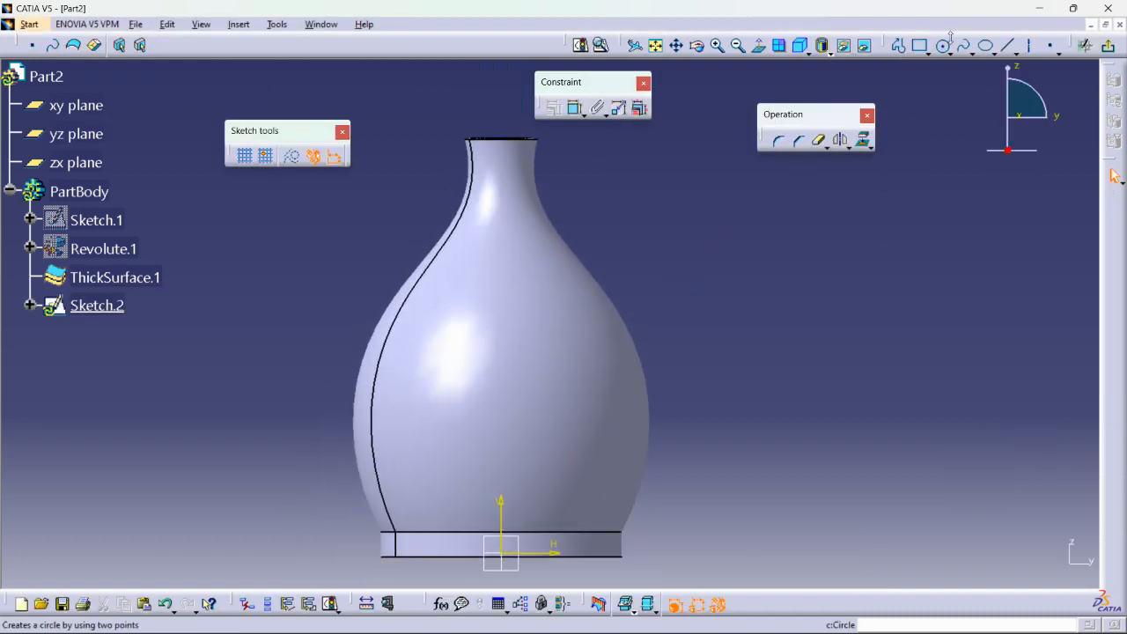
pyautogui.click(900, 51)
pyautogui.click(271, 335)
pyautogui.click(485, 286)
pyautogui.click(464, 347)
pyautogui.doubleClick(764, 251)
pyautogui.click(1108, 46)
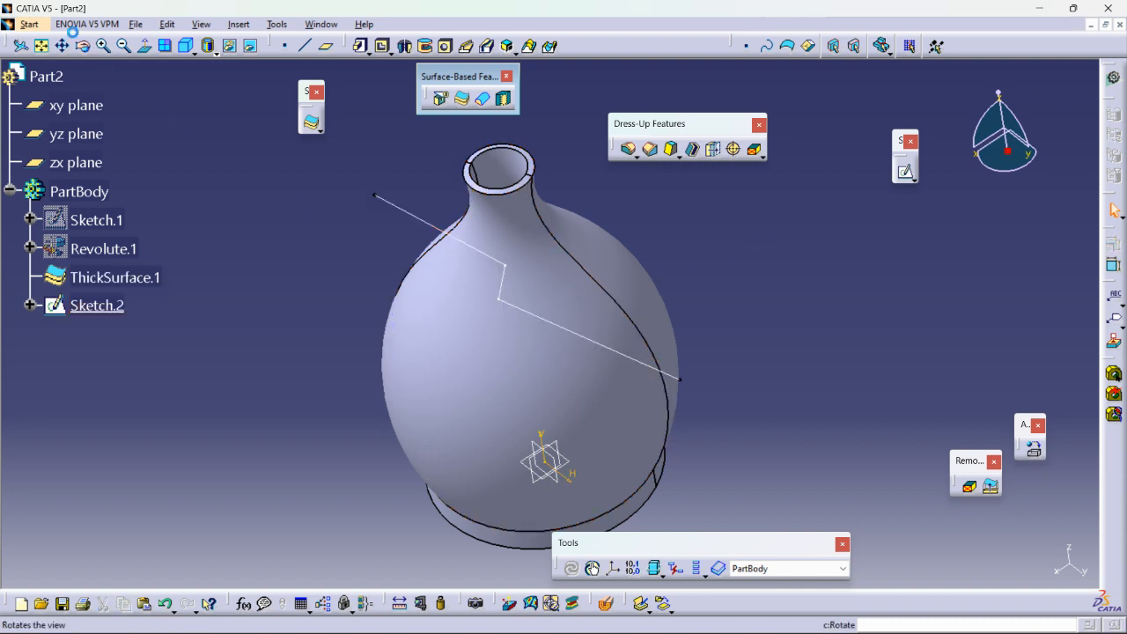
# Switch to the Wireframe and Surface Design workbench for building a surface from the zigzag profile.
pyautogui.click(34, 26)
pyautogui.moveTo(129, 58)
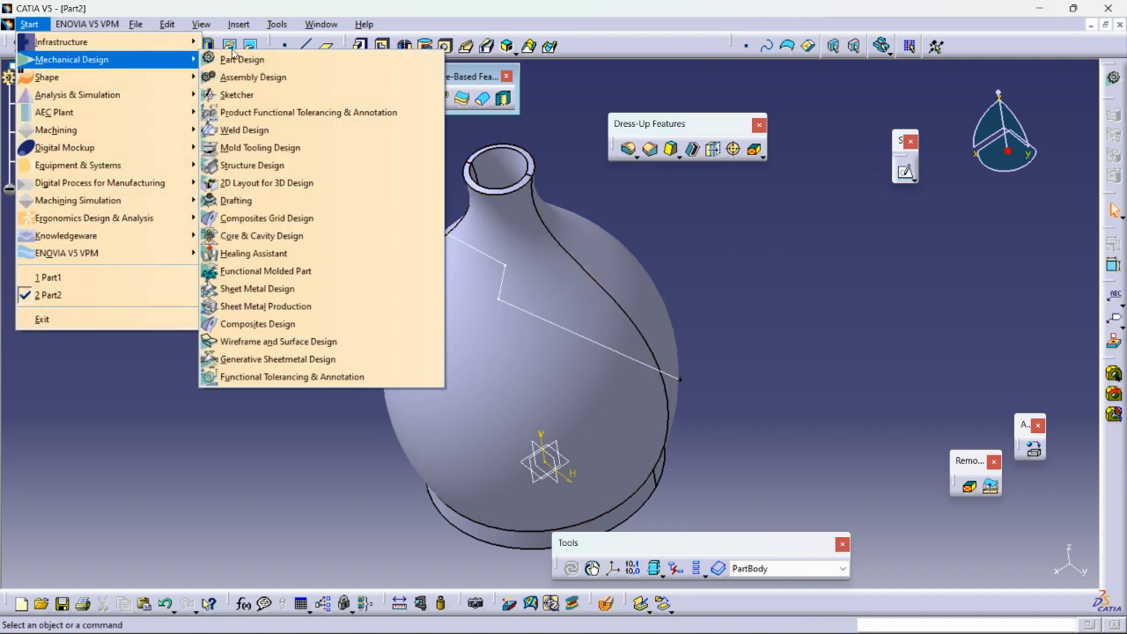
pyautogui.click(270, 349)
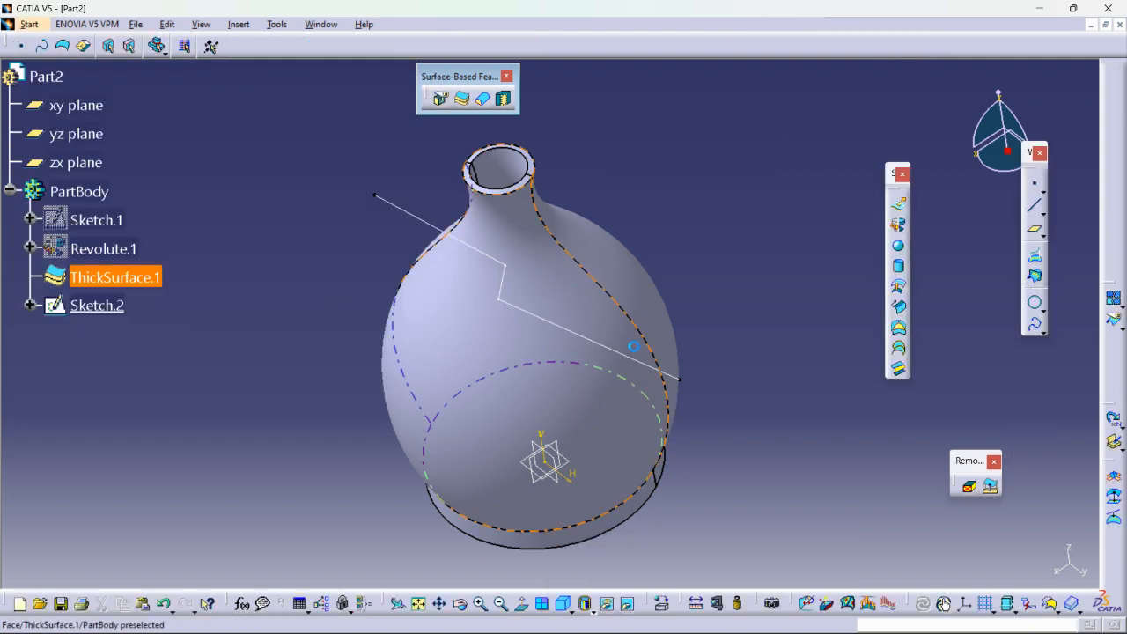
# Extrude the zigzag sketch as a surface in both directions along the sketch normal, reaching past both sides of the bottle.
pyautogui.click(432, 226)
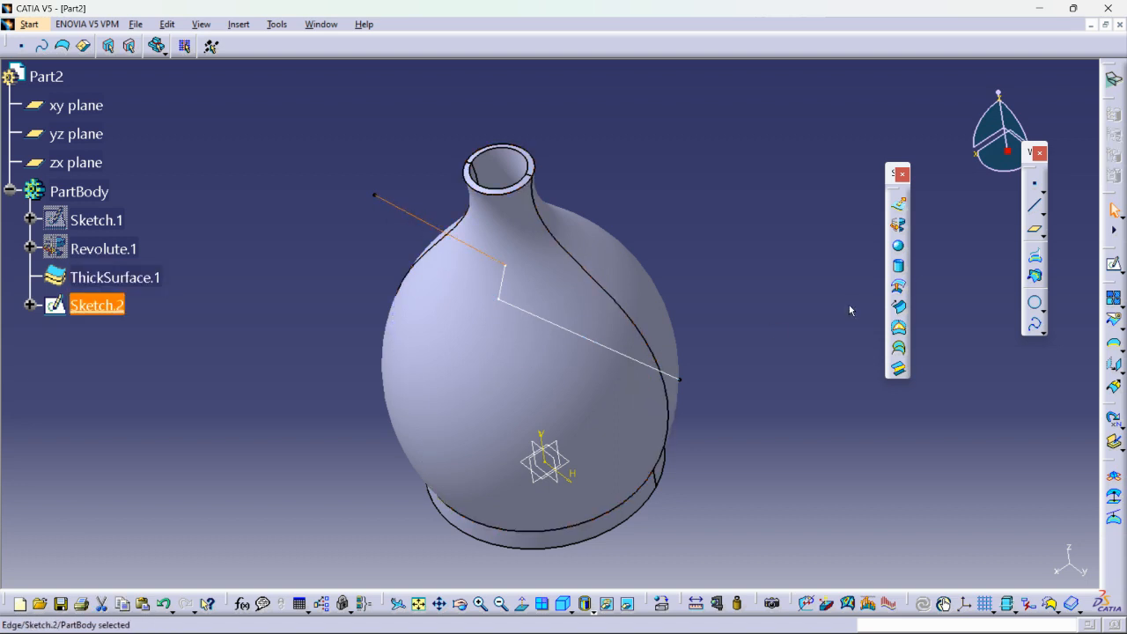
pyautogui.click(898, 204)
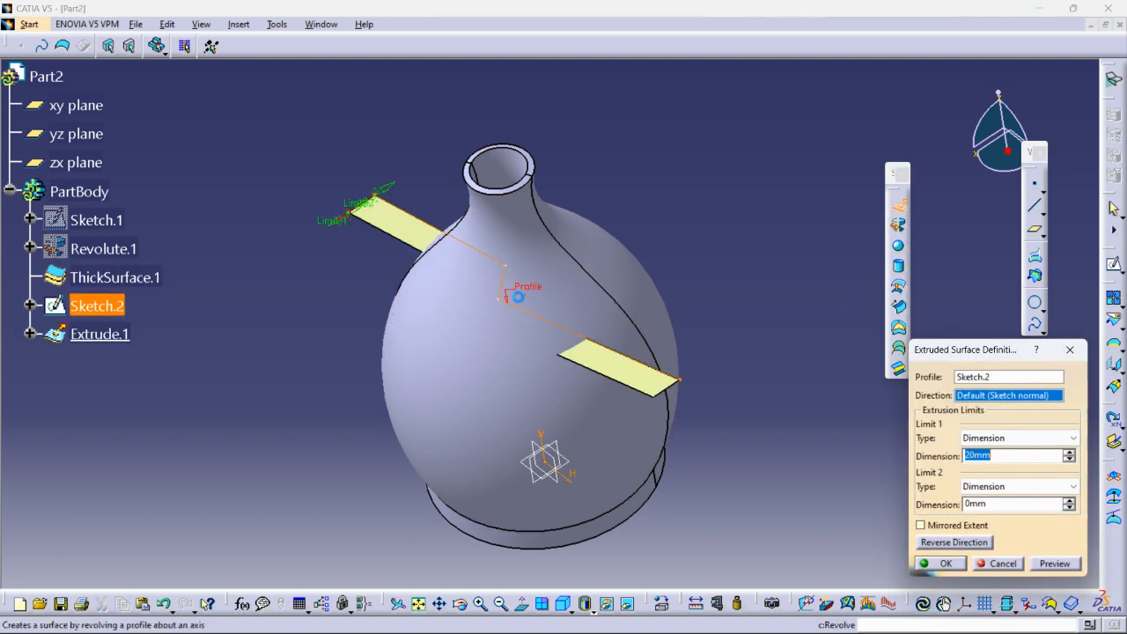
pyautogui.moveTo(329, 229); pyautogui.dragTo(250, 273)
pyautogui.moveTo(358, 211); pyautogui.dragTo(553, 144)
pyautogui.moveTo(274, 279); pyautogui.dragTo(251, 293)
pyautogui.click(939, 563)
# Switch back to the Part Design workbench.
pyautogui.click(29, 24)
pyautogui.moveTo(110, 63)
pyautogui.click(338, 68)
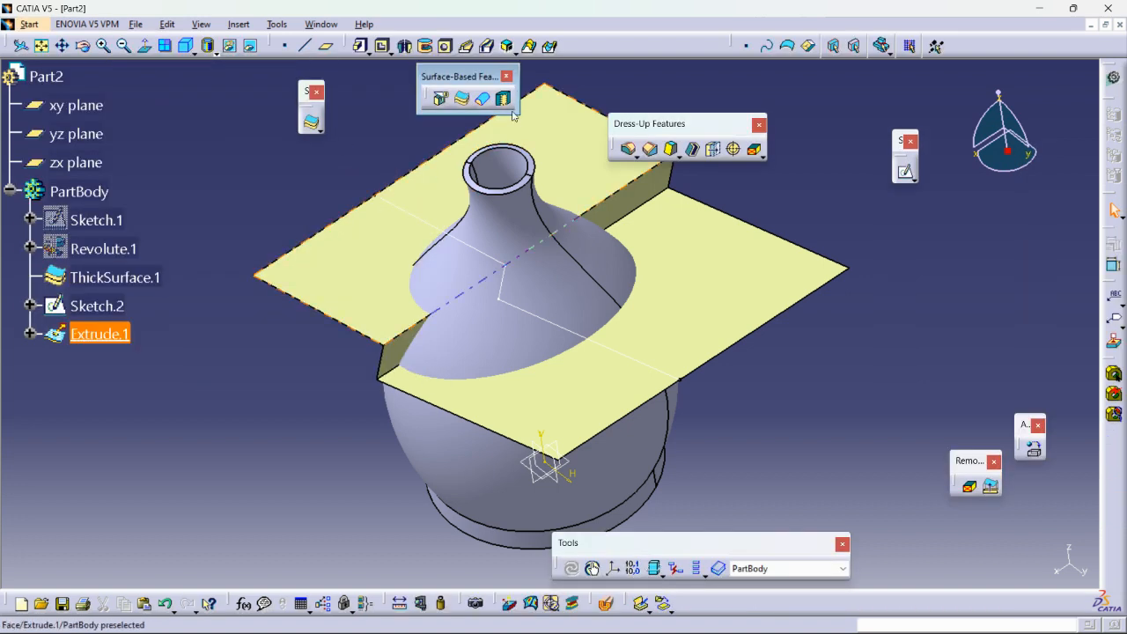
# Split the bottle solid with the extruded zigzag surface, keeping the part below it.
pyautogui.click(440, 99)
pyautogui.moveTo(396, 264); pyautogui.dragTo(376, 293, button='middle')
pyautogui.moveTo(526, 324); pyautogui.dragTo(503, 317, button='middle')
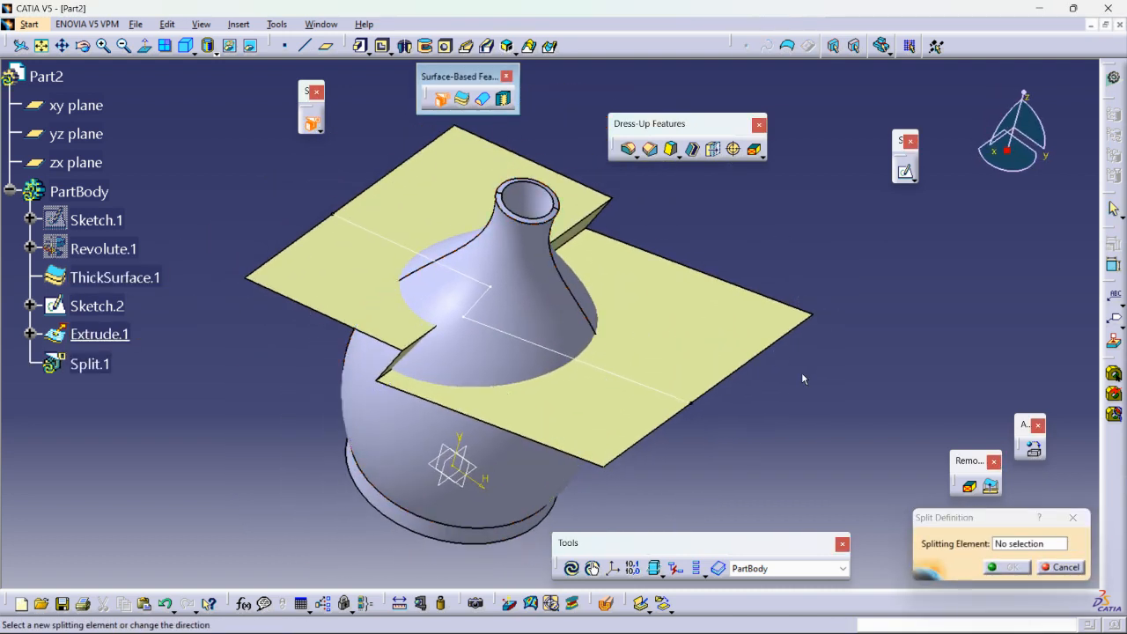
pyautogui.click(709, 337)
pyautogui.moveTo(697, 331); pyautogui.dragTo(558, 302, button='middle')
pyautogui.moveTo(563, 254)
pyautogui.mouseDown(button='middle')
pyautogui.moveTo(587, 236)
pyautogui.moveTo(572, 272)
pyautogui.mouseUp(button='middle')
pyautogui.click(1011, 566)
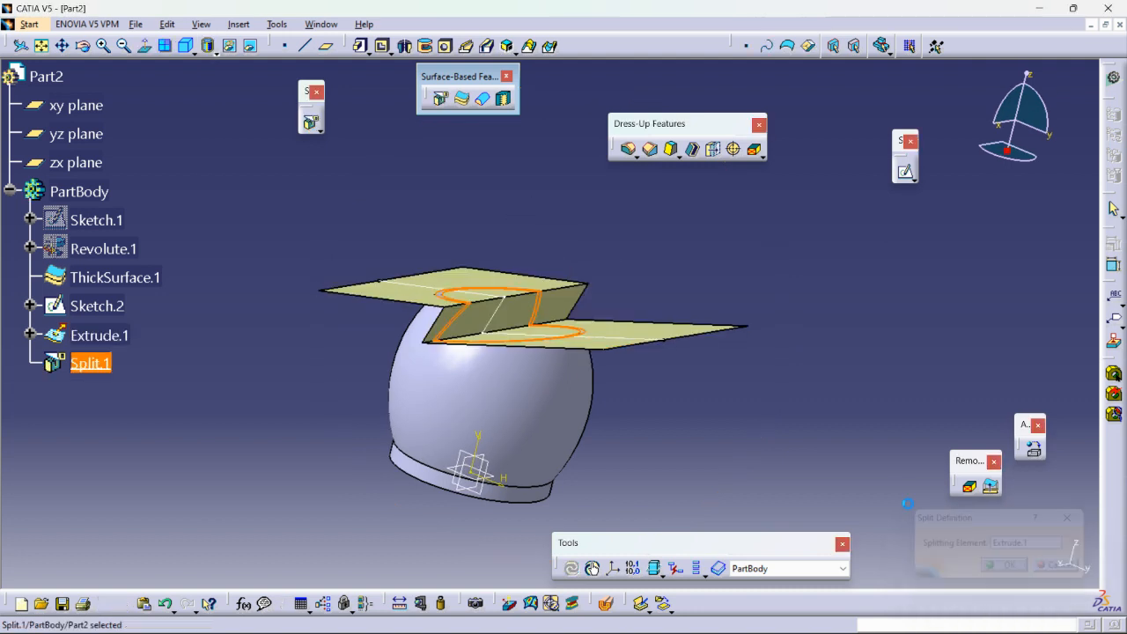
# Review the split's definition and the direction arrows on the zigzag surface, and close it without changes.
pyautogui.rightClick(640, 323)
pyautogui.click(696, 302)
pyautogui.doubleClick(79, 364)
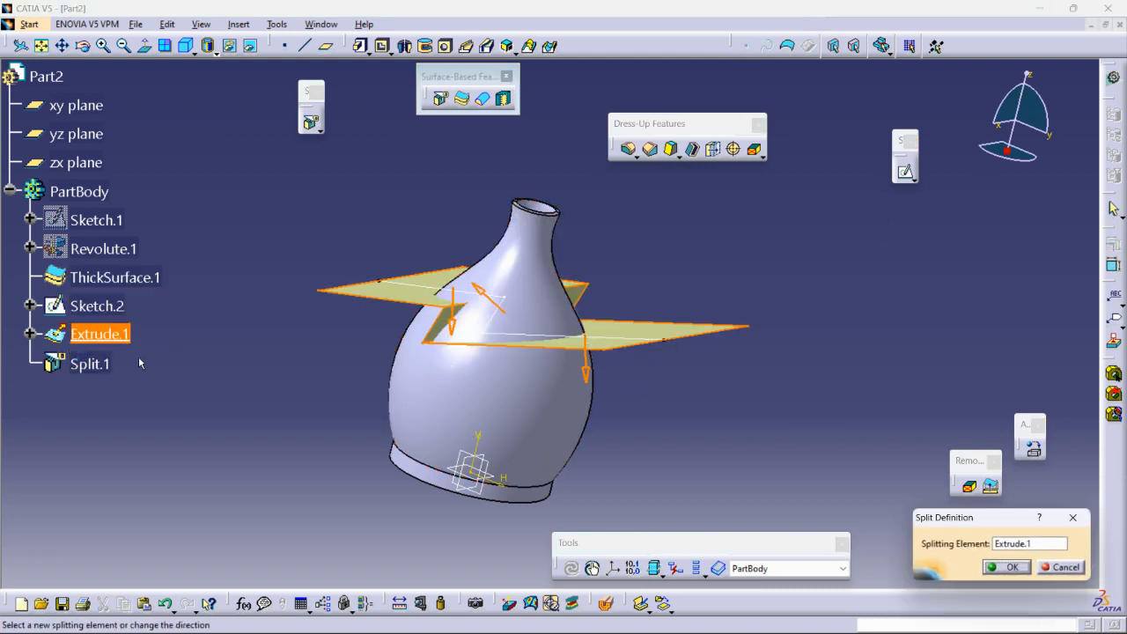
pyautogui.click(1000, 568)
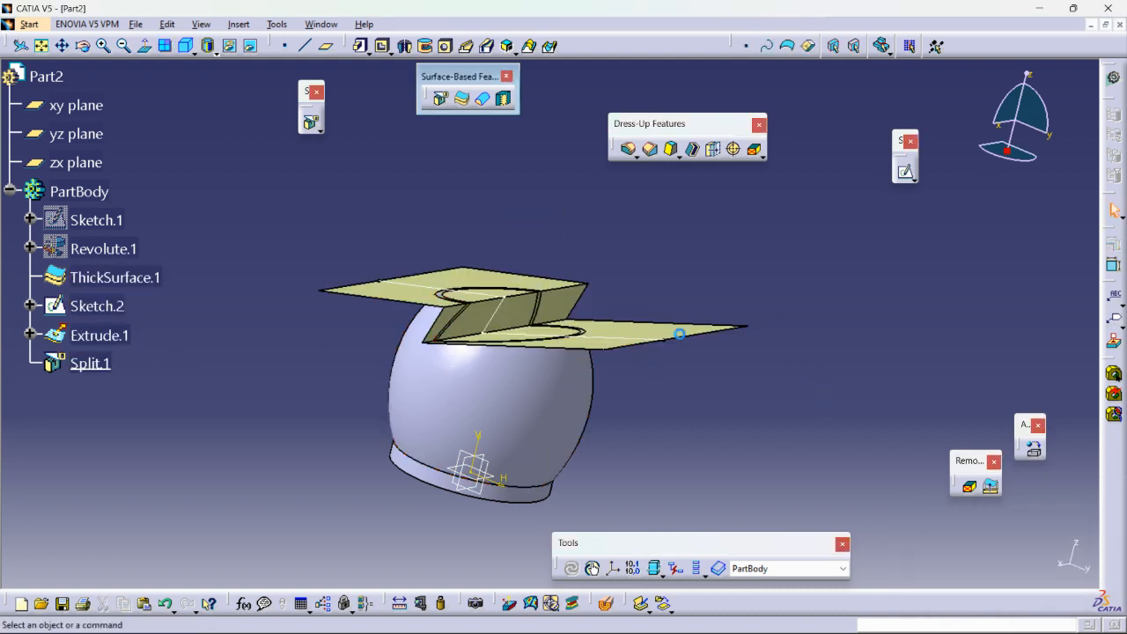
# Hide the extruded zigzag surface Extrude.1 and inspect the cut bottle from the side.
pyautogui.rightClick(659, 331)
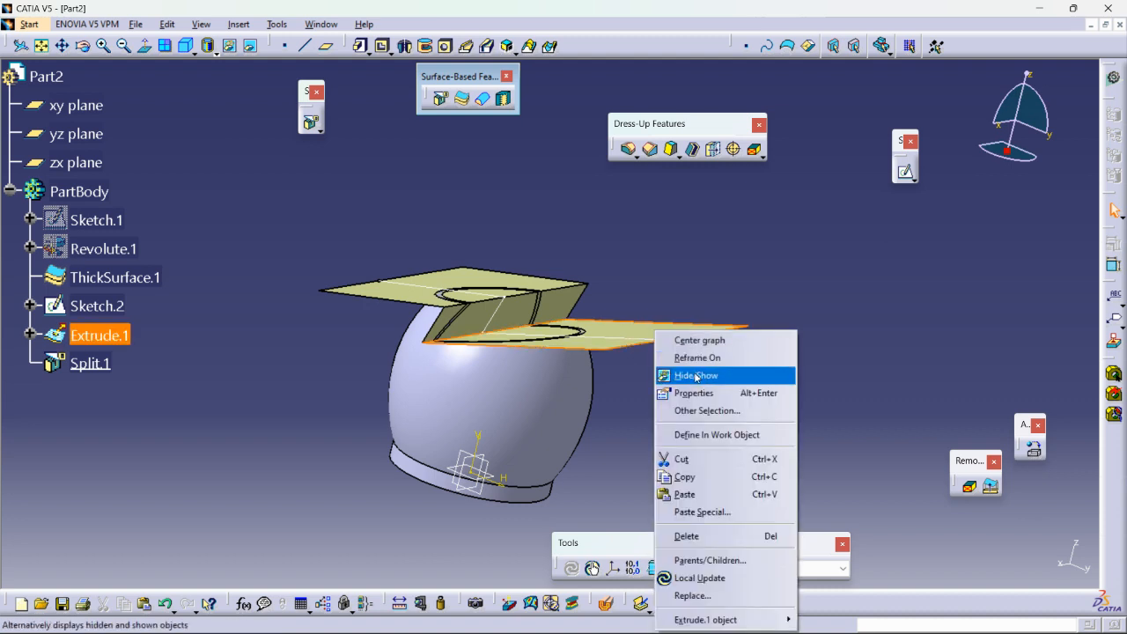
pyautogui.click(695, 376)
pyautogui.moveTo(634, 405); pyautogui.dragTo(601, 422, button='middle')
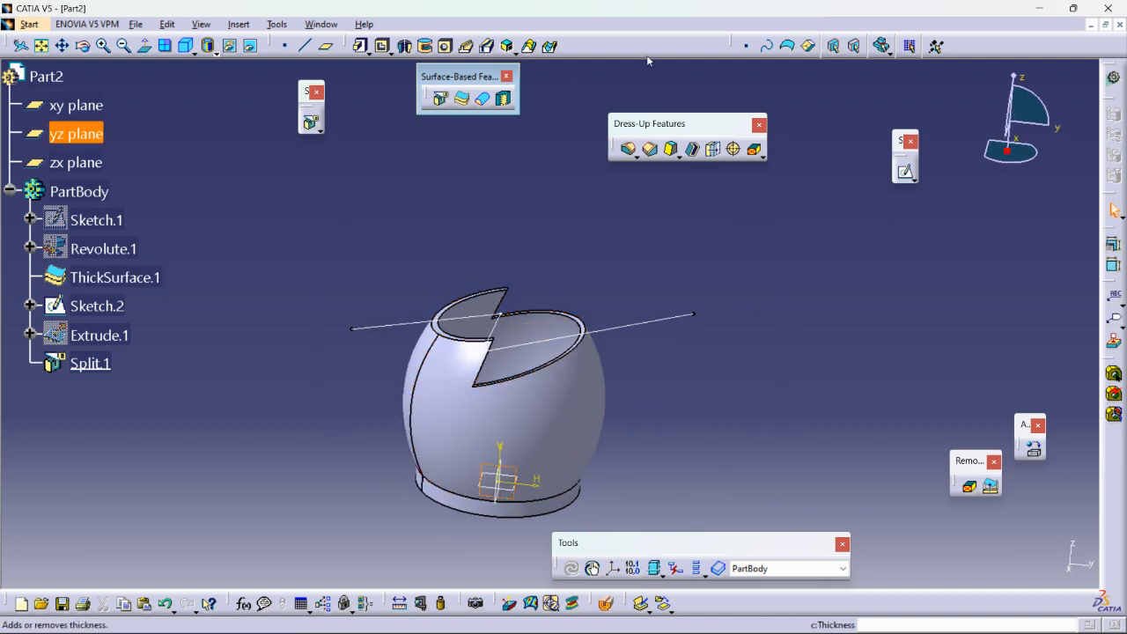
pyautogui.click(144, 46)
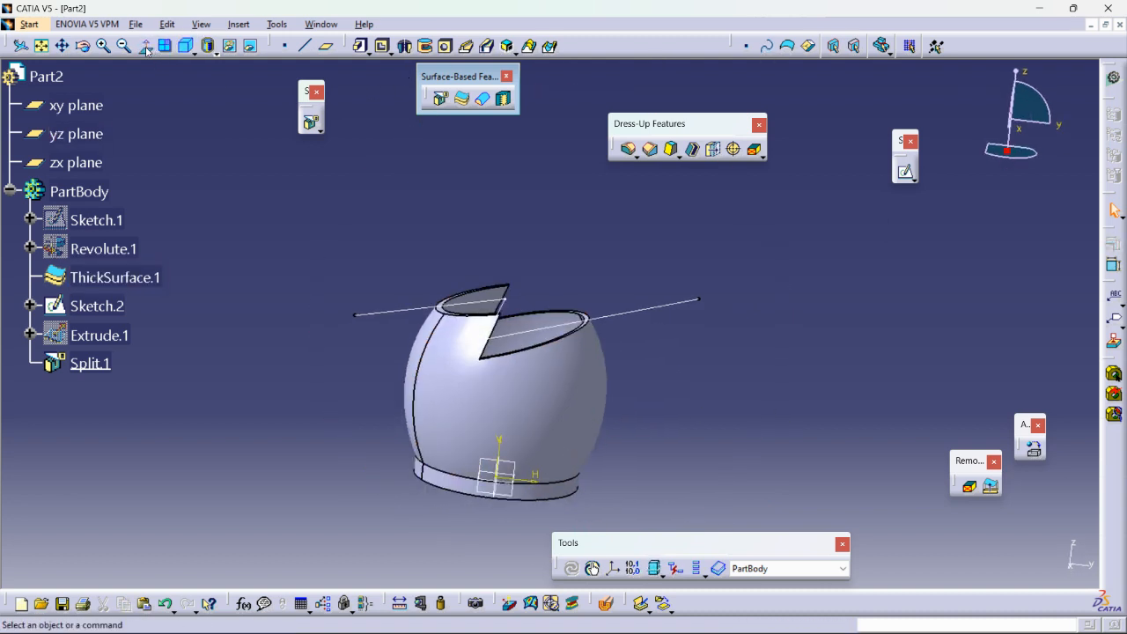
pyautogui.moveTo(313, 412); pyautogui.dragTo(333, 452, button='middle')
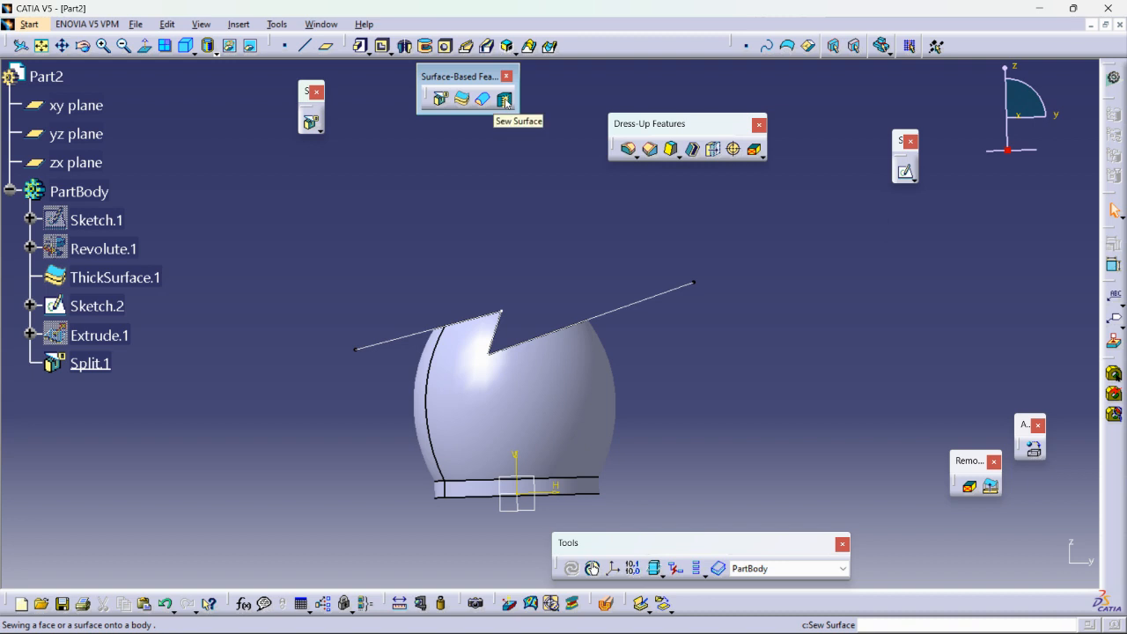
# Start a sketch on the bottle's flat base face and draw a circle about 52 mm in diameter centred on the origin.
pyautogui.moveTo(563, 264); pyautogui.dragTo(521, 326, button='middle')
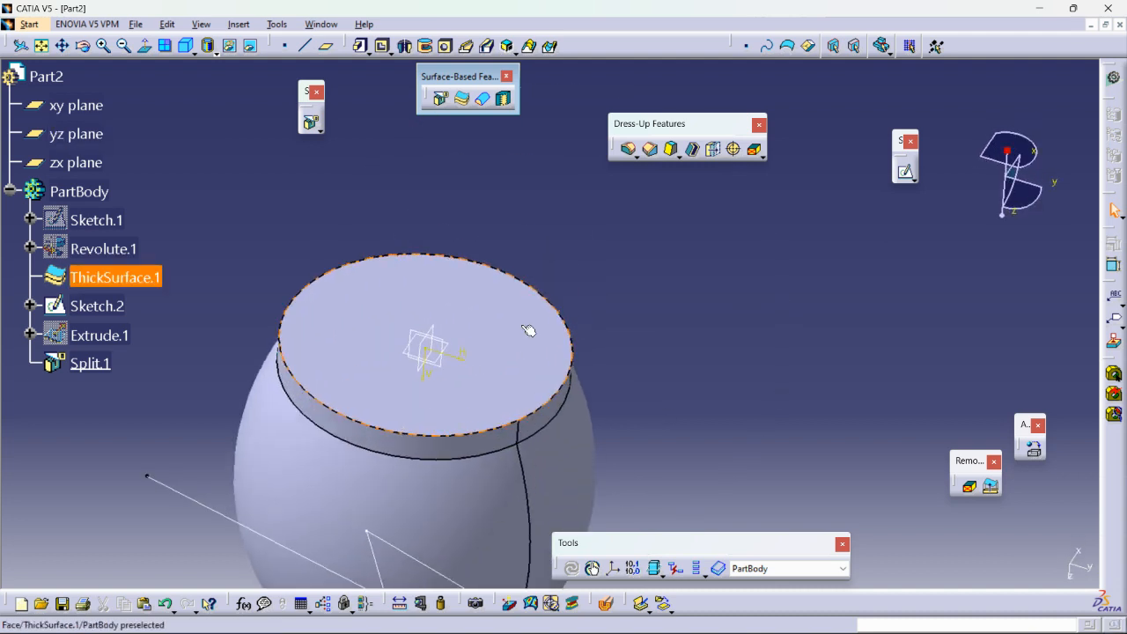
pyautogui.click(515, 344)
pyautogui.click(905, 171)
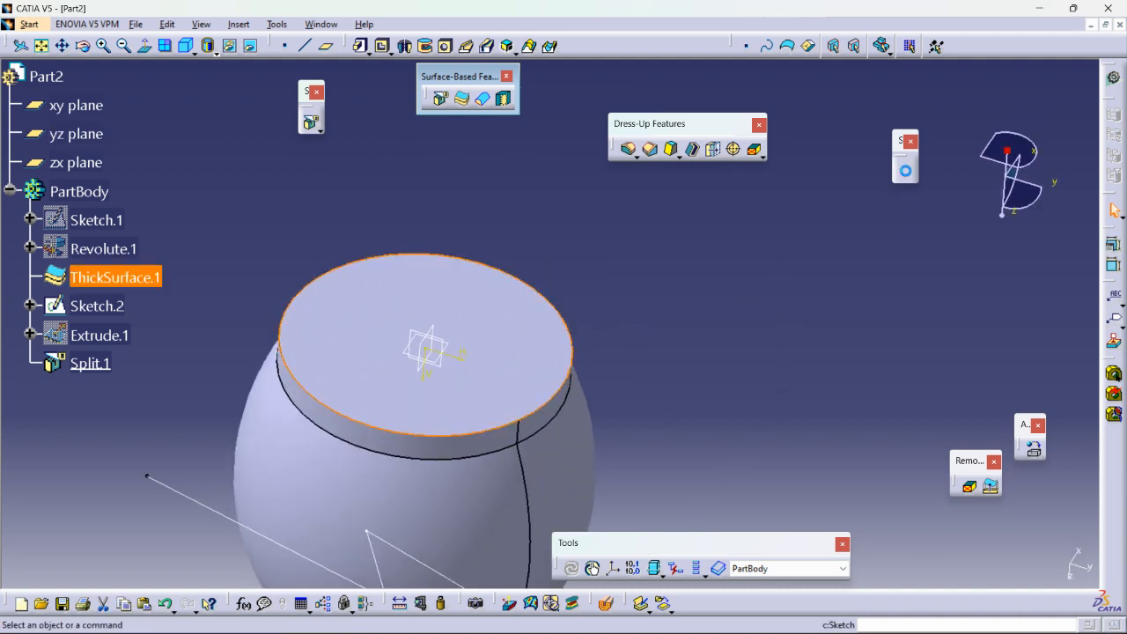
pyautogui.moveTo(709, 401); pyautogui.dragTo(750, 550, button='middle')
pyautogui.click(943, 46)
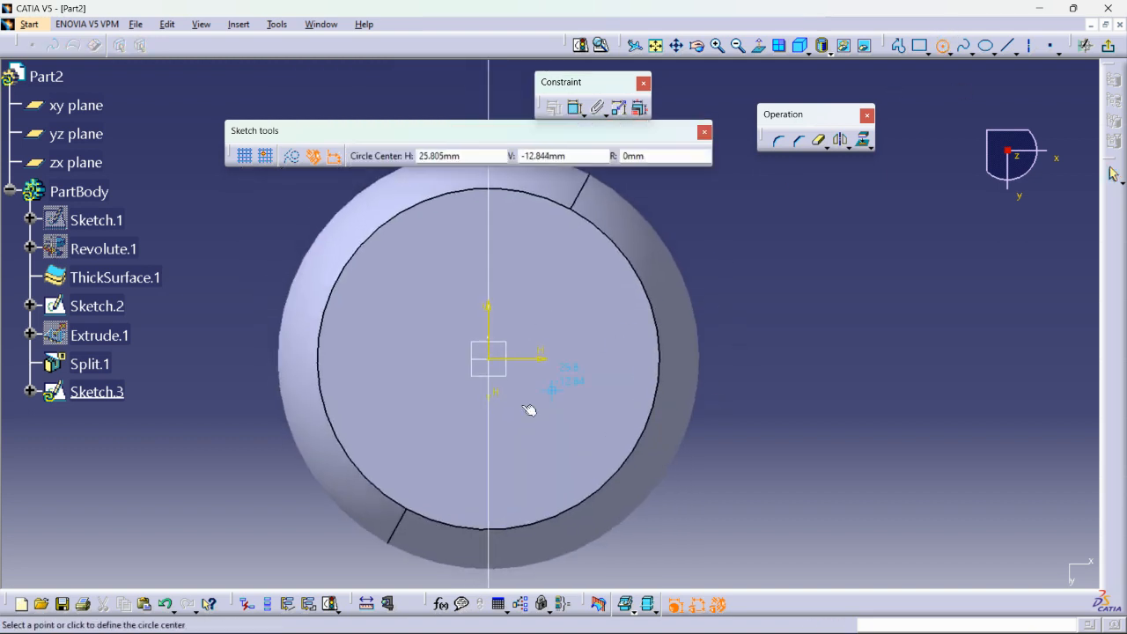
pyautogui.click(538, 398)
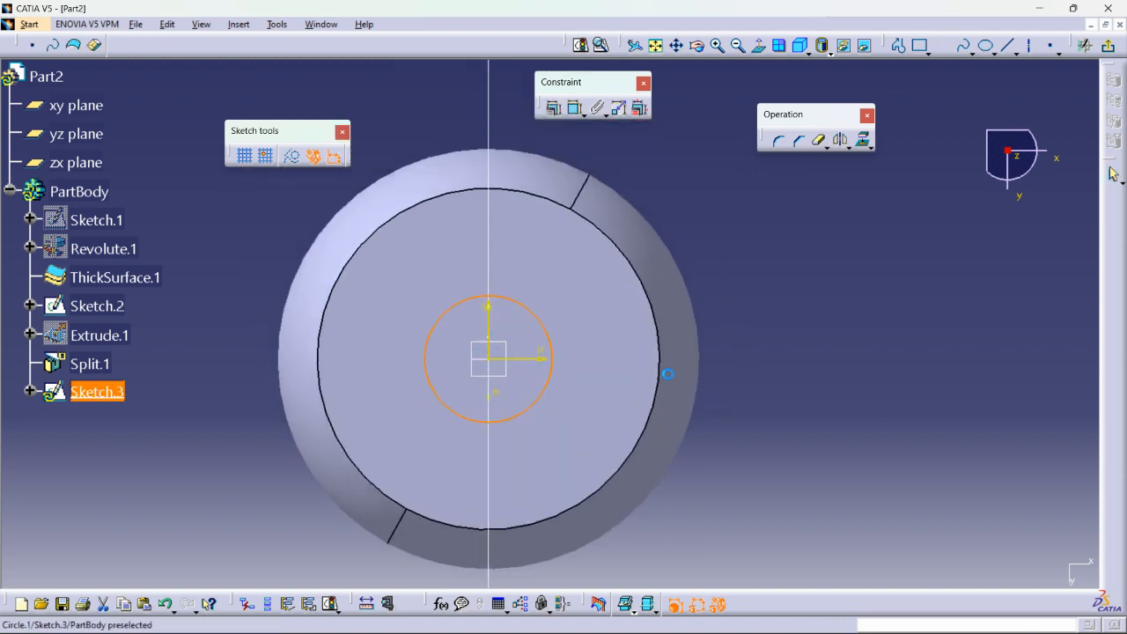
# Dimension the circle's diameter, set it to 50 mm, and exit the sketch.
pyautogui.click(597, 109)
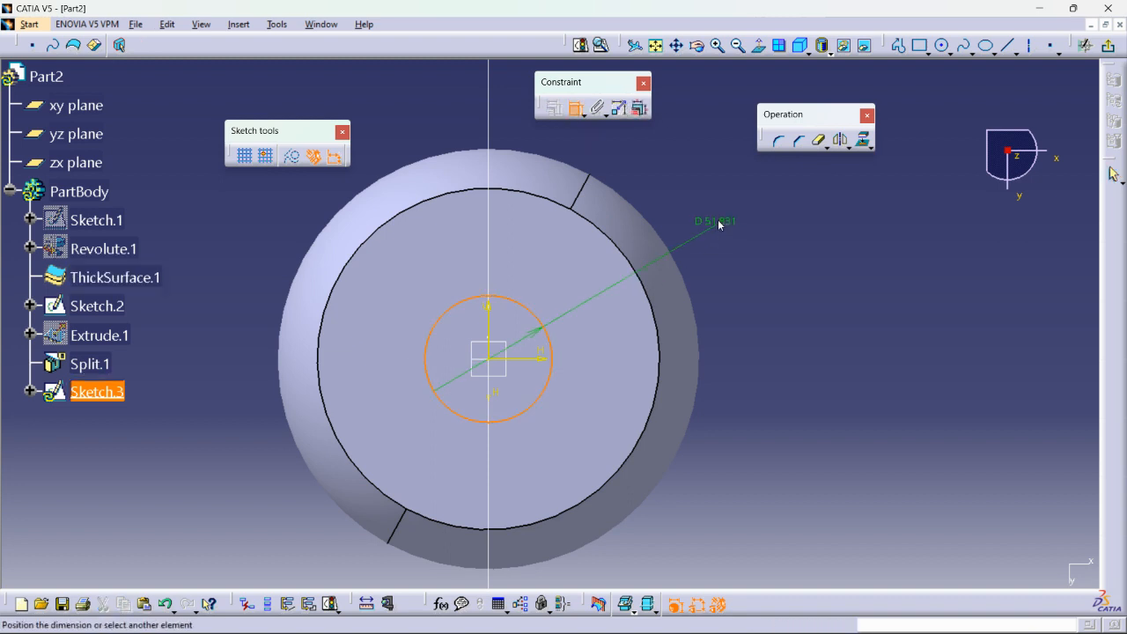
pyautogui.doubleClick(728, 212)
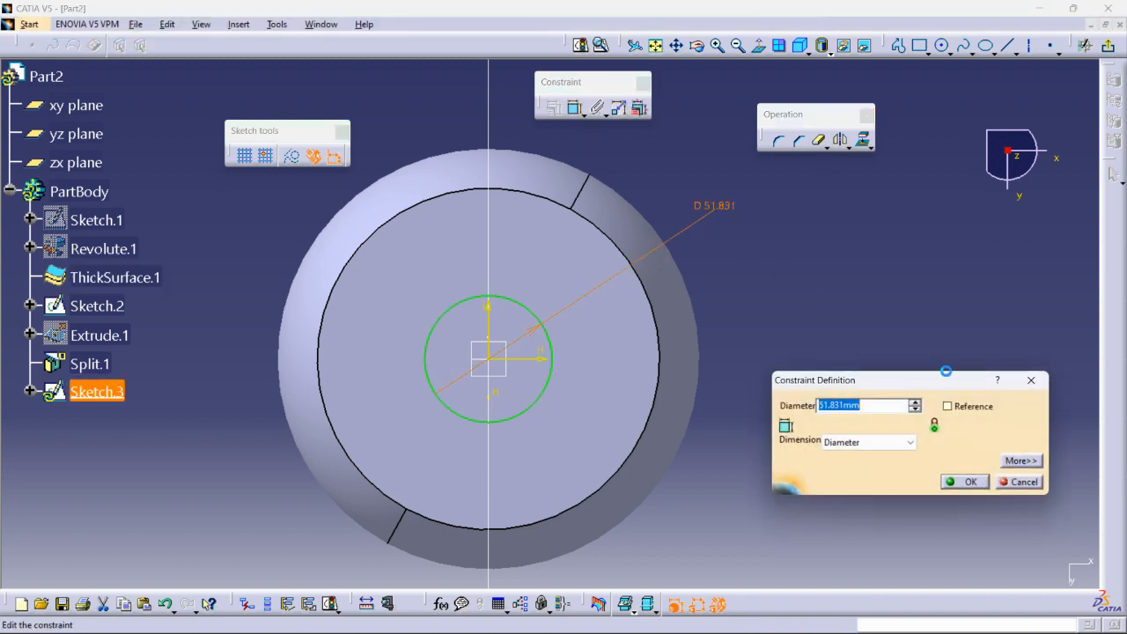
pyautogui.press('Return')
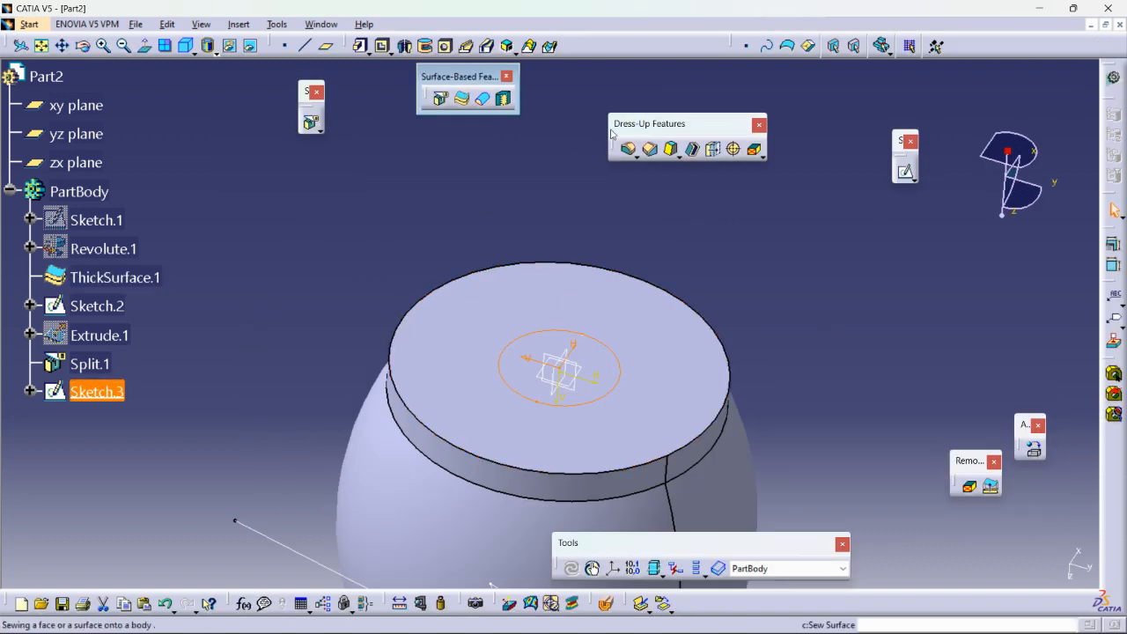
# Pad the 50 mm circle outward from the bottle's base to a length of 66 mm.
pyautogui.click(360, 46)
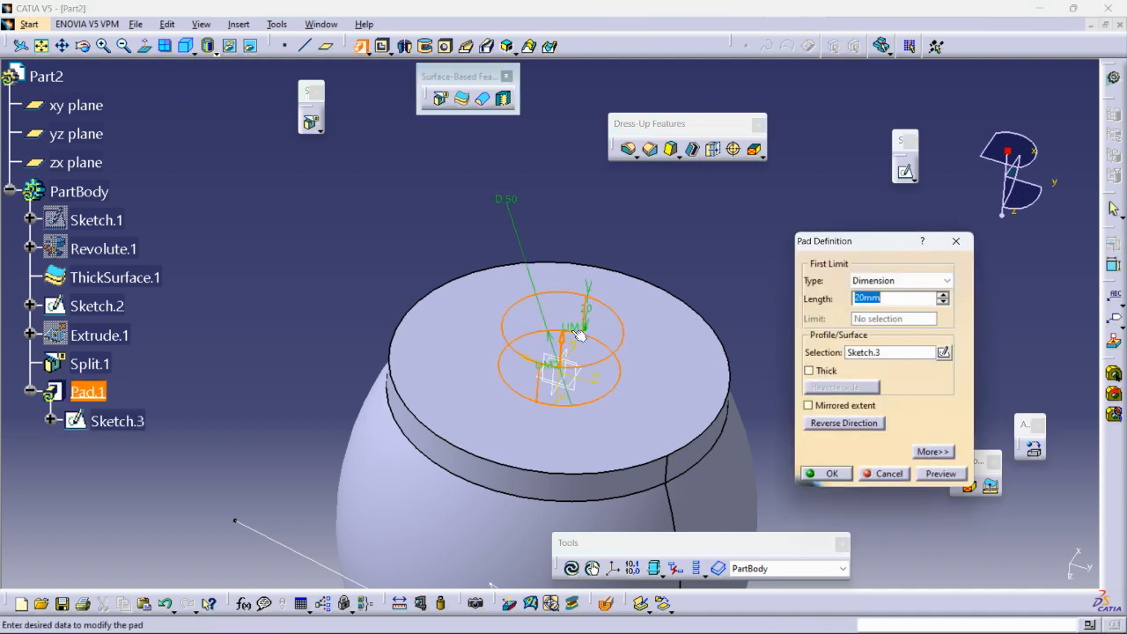
pyautogui.moveTo(534, 330); pyautogui.dragTo(556, 289, button='middle')
pyautogui.moveTo(560, 298); pyautogui.dragTo(563, 181)
pyautogui.click(819, 474)
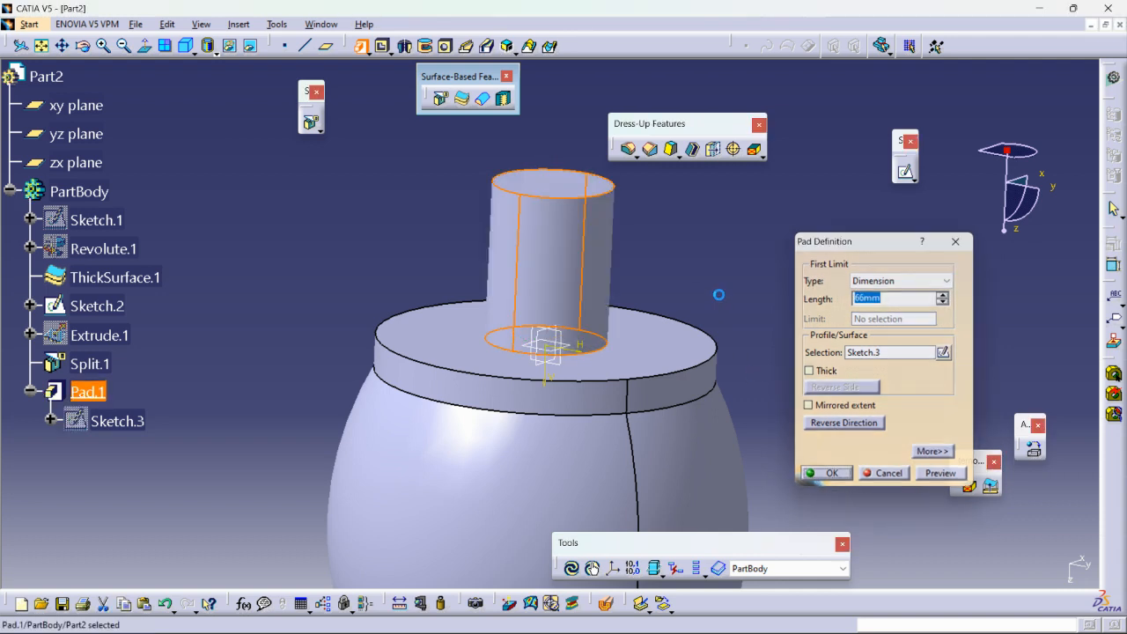
# Start a sketch on the yz plane and draw a slanted line beside the padded cylinder, ending on the bottle's base edge.
pyautogui.click(901, 171)
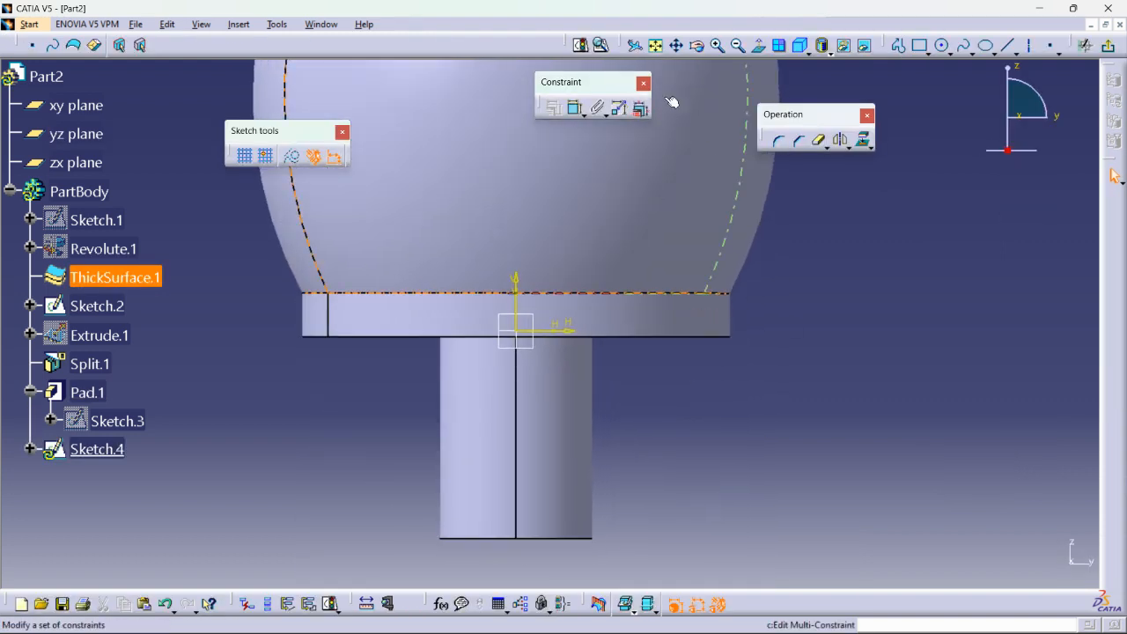
pyautogui.click(898, 46)
pyautogui.click(615, 396)
pyautogui.doubleClick(653, 337)
# Dimension the distance from the vertical axis to the slanted line's free endpoint near the cylinder and set it to 25 mm.
pyautogui.click(574, 107)
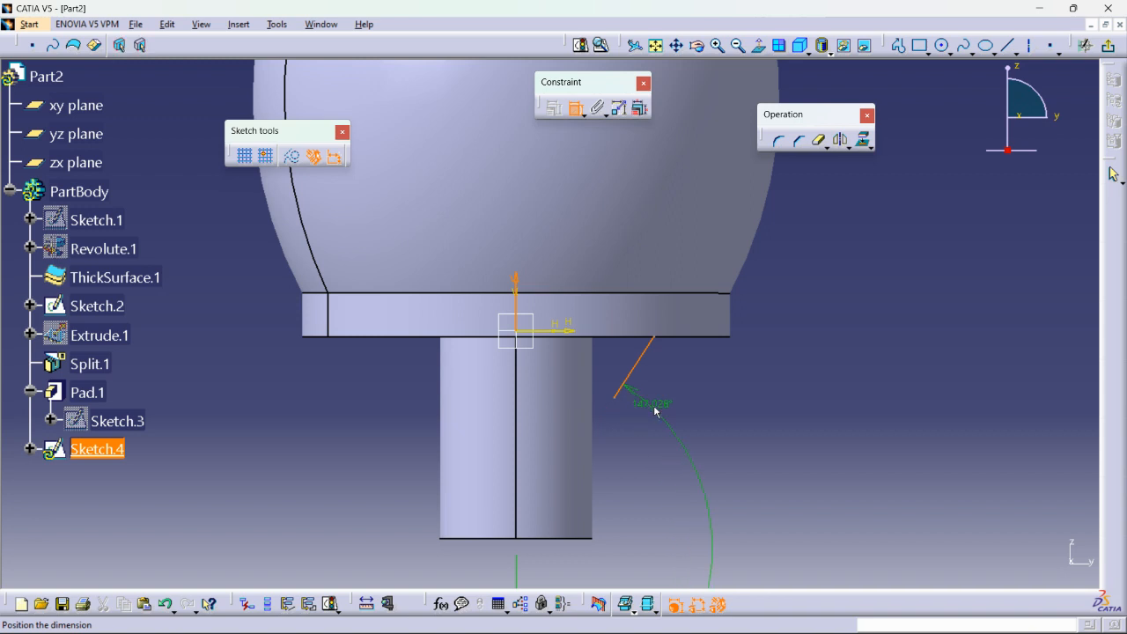
pyautogui.press('Escape')
pyautogui.click(576, 108)
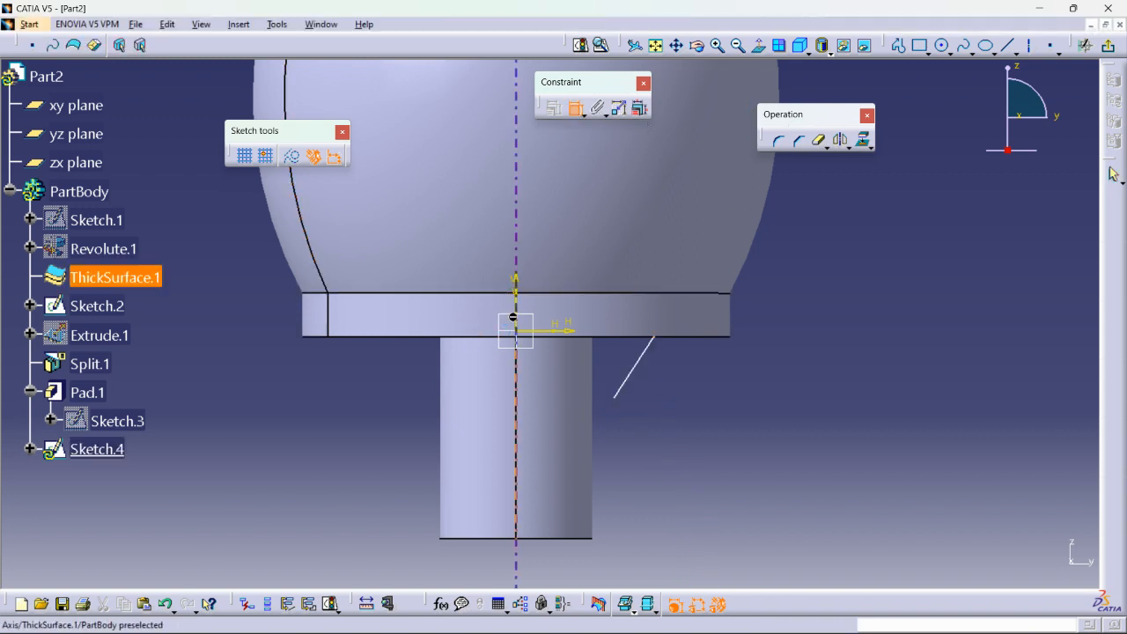
pyautogui.click(514, 316)
pyautogui.click(615, 397)
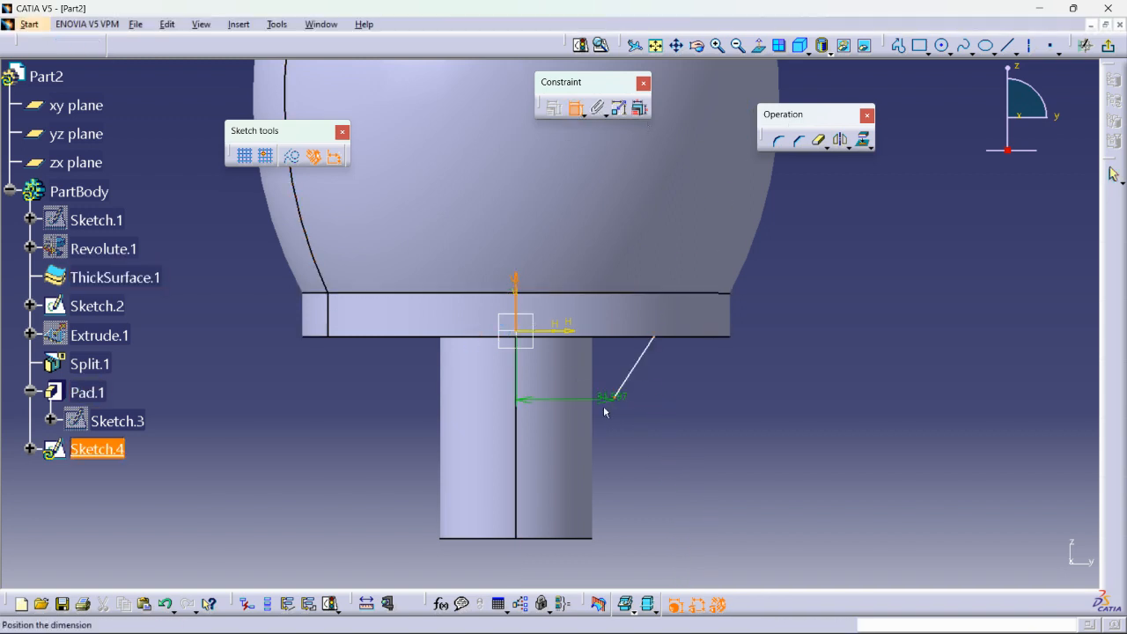
pyautogui.doubleClick(604, 427)
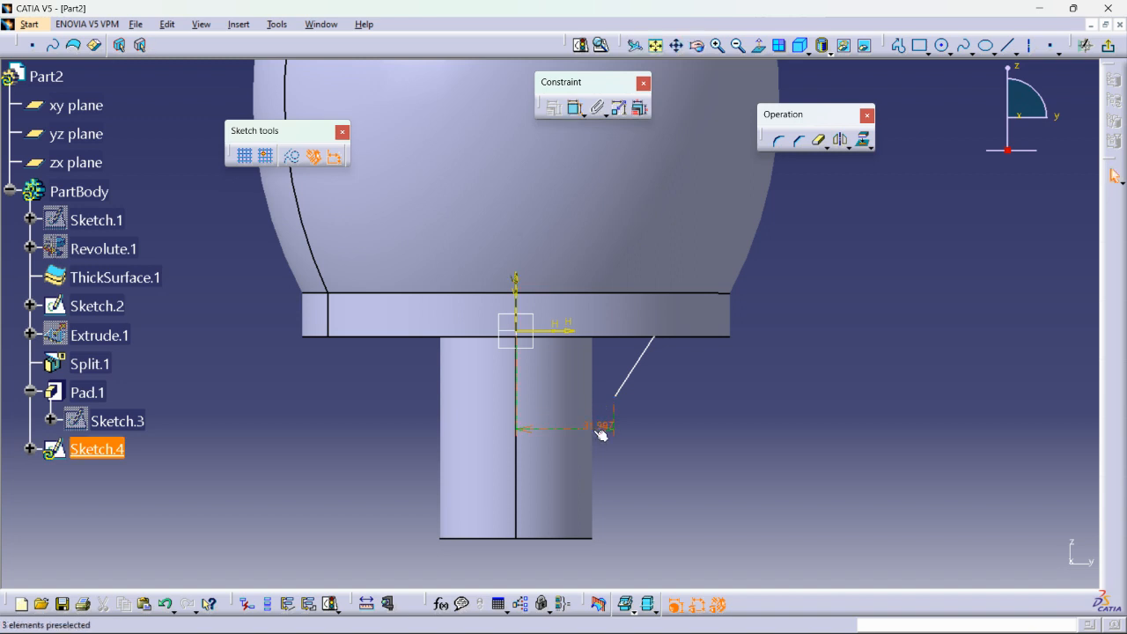
pyautogui.write('25')
pyautogui.press('Return')
pyautogui.click(713, 442)
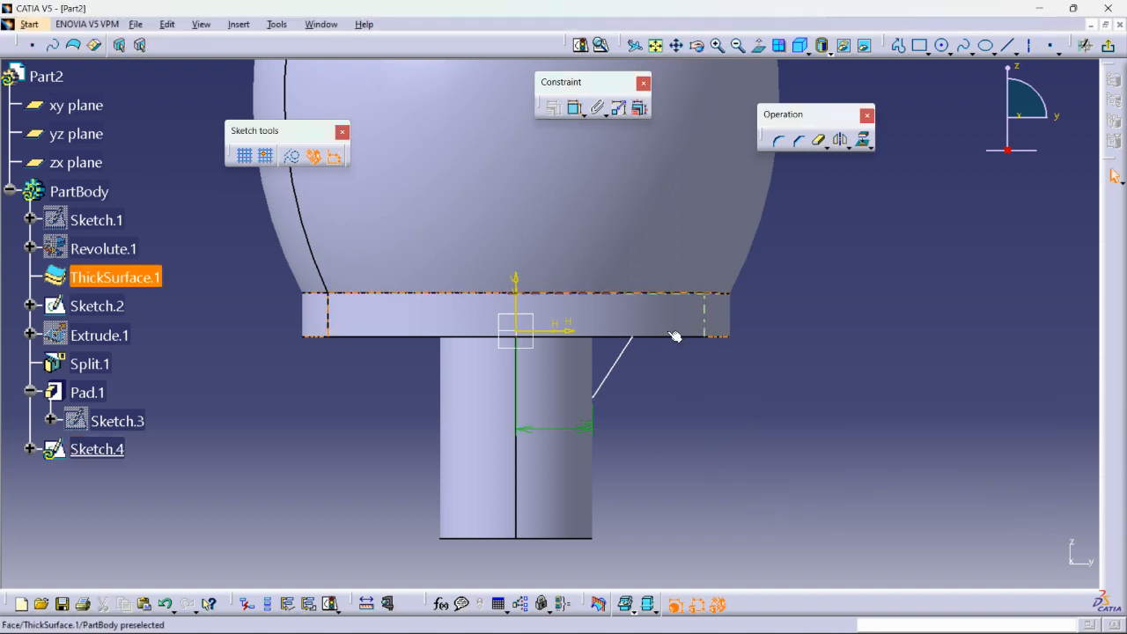
# Constrain the slanted line's other endpoint to be coincident with the bottle's base edge, and exit the sketch.
pyautogui.click(649, 337)
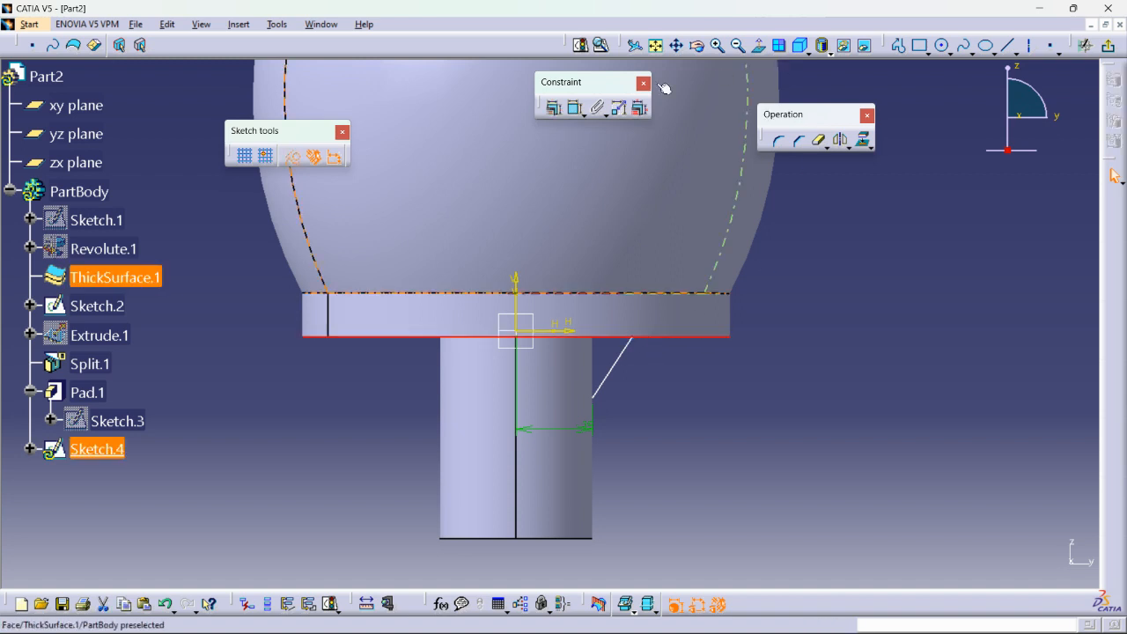
pyautogui.click(553, 107)
pyautogui.click(1019, 426)
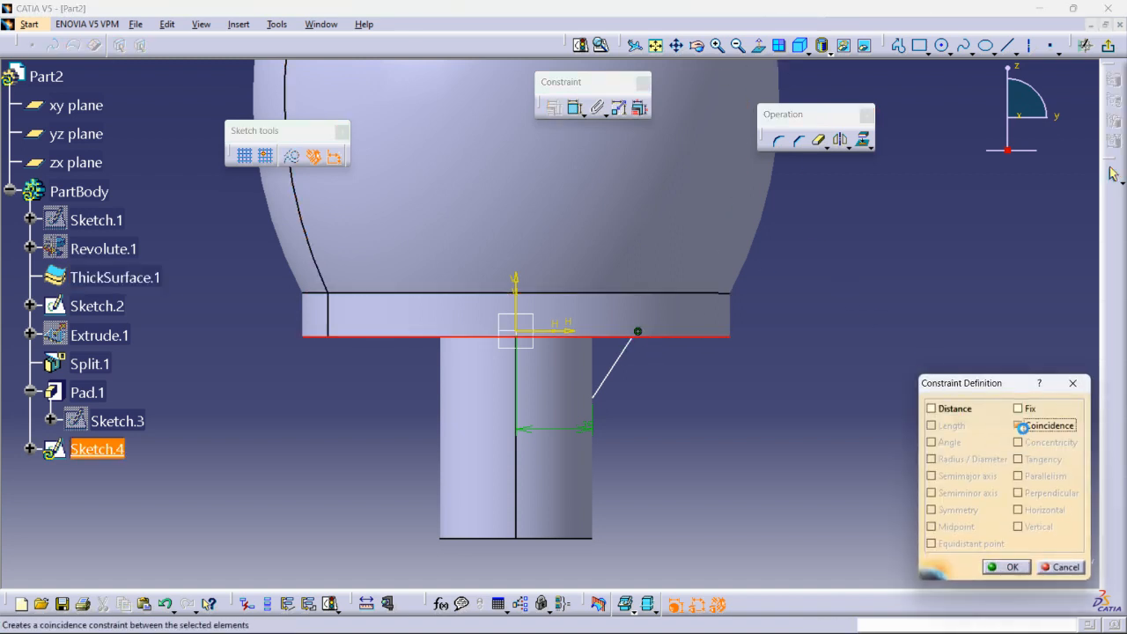
pyautogui.click(1006, 567)
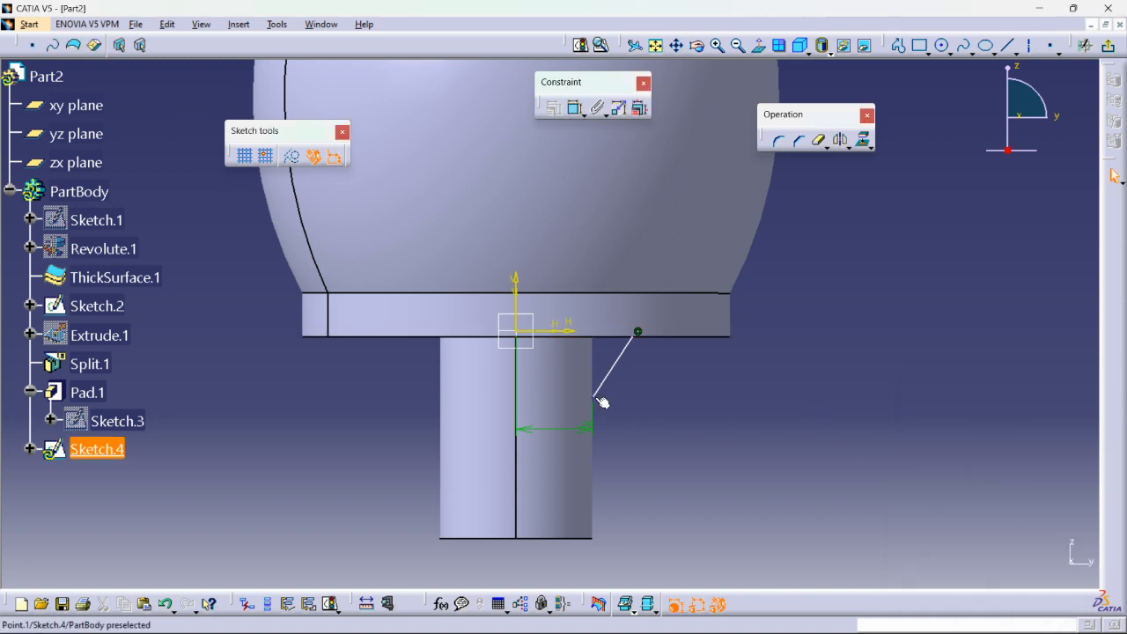
pyautogui.keyDown('ctrl'); pyautogui.moveTo(664, 394); pyautogui.dragTo(712, 353, button='middle'); pyautogui.keyUp('ctrl')
pyautogui.moveTo(707, 355); pyautogui.dragTo(676, 360)
pyautogui.click(1108, 46)
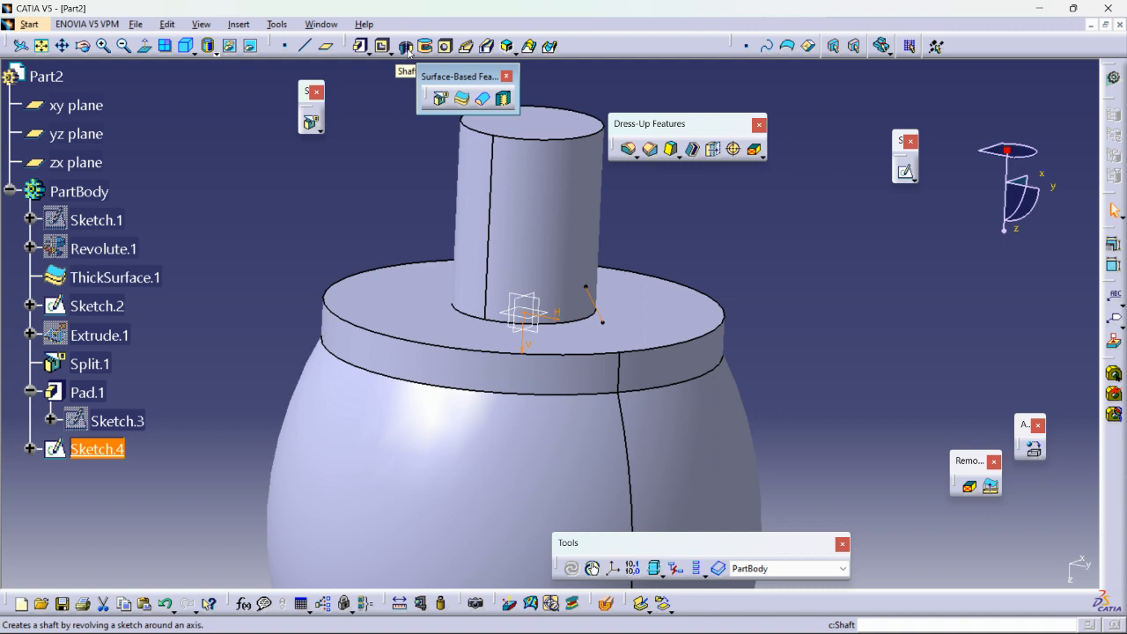
# Cancel a Shaft attempt on the slanted-line sketch and switch to the Wireframe and Surface Design workbench.
pyautogui.click(407, 48)
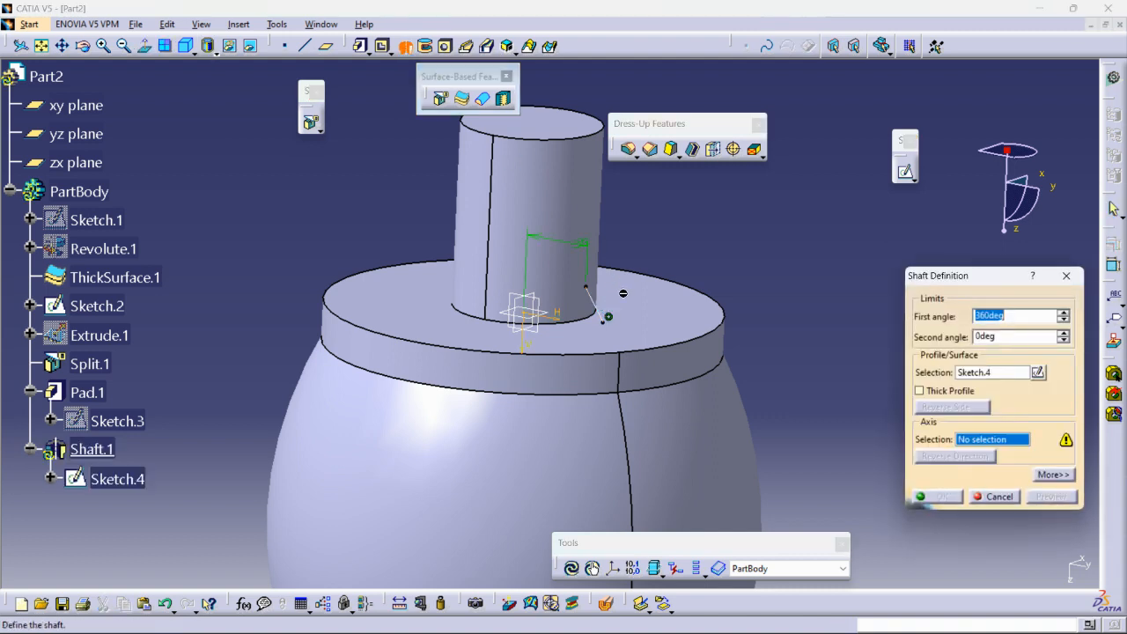
pyautogui.click(993, 496)
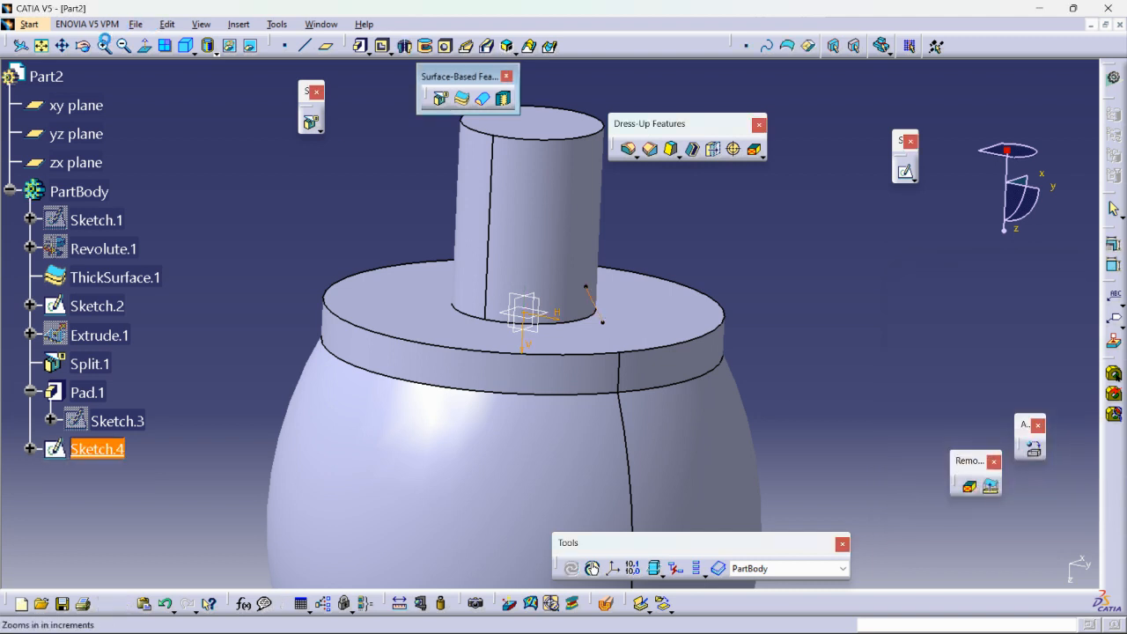
pyautogui.click(29, 24)
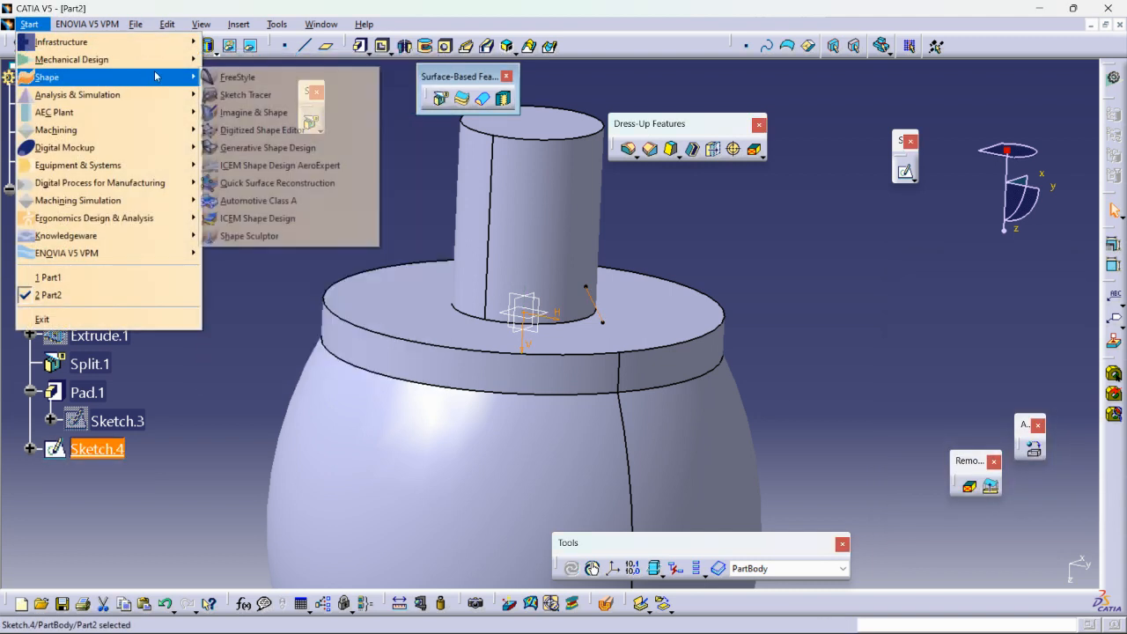
pyautogui.moveTo(132, 59)
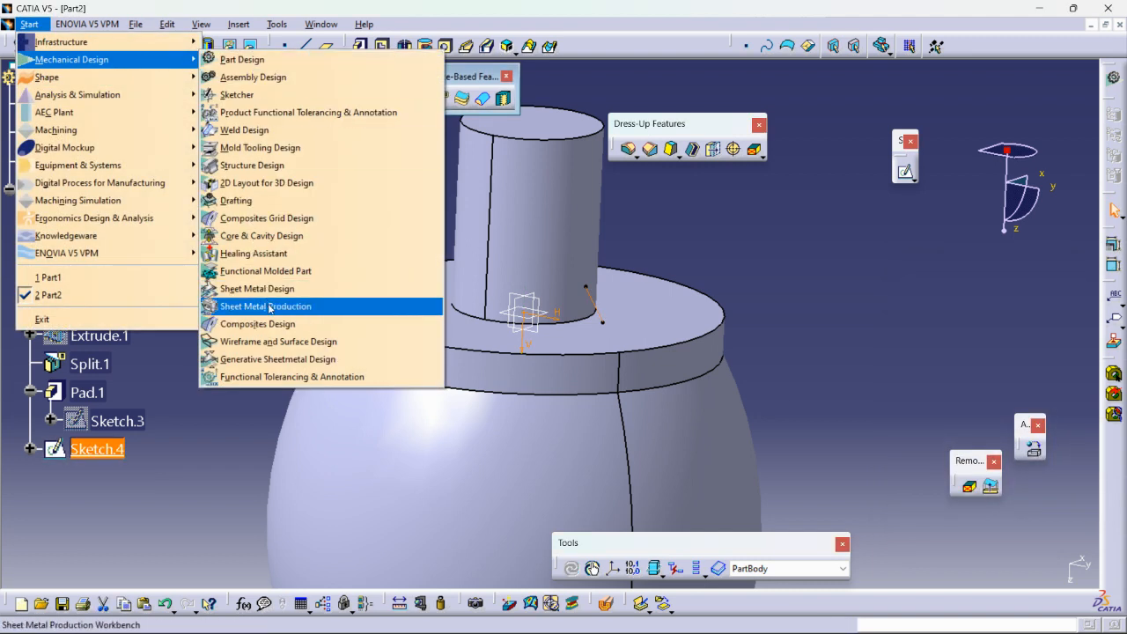
pyautogui.click(268, 345)
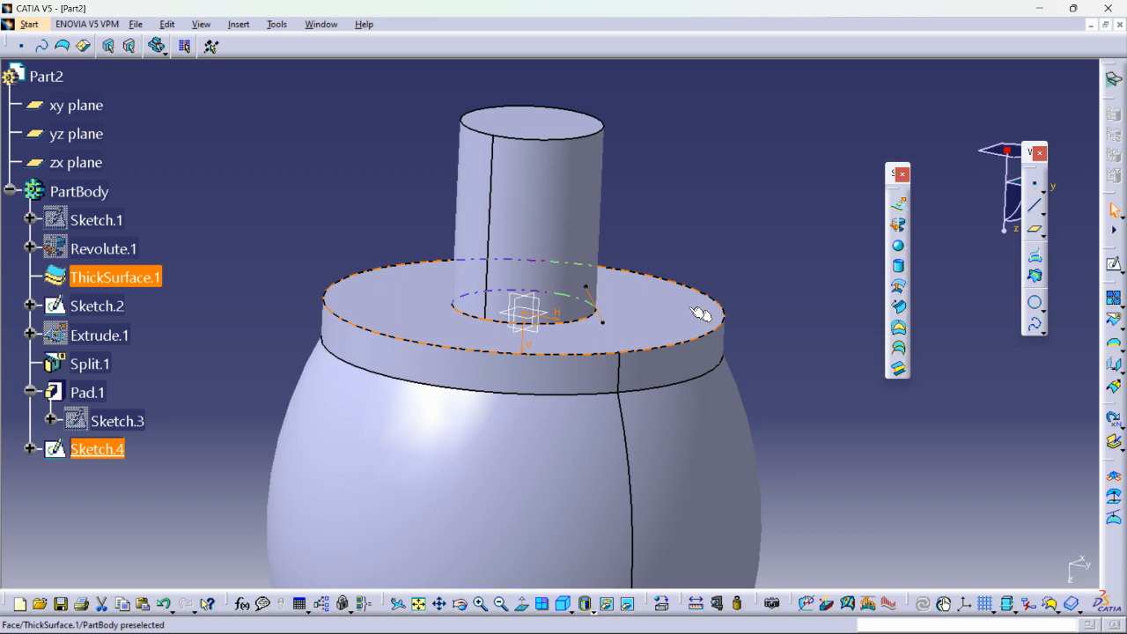
pyautogui.click(899, 225)
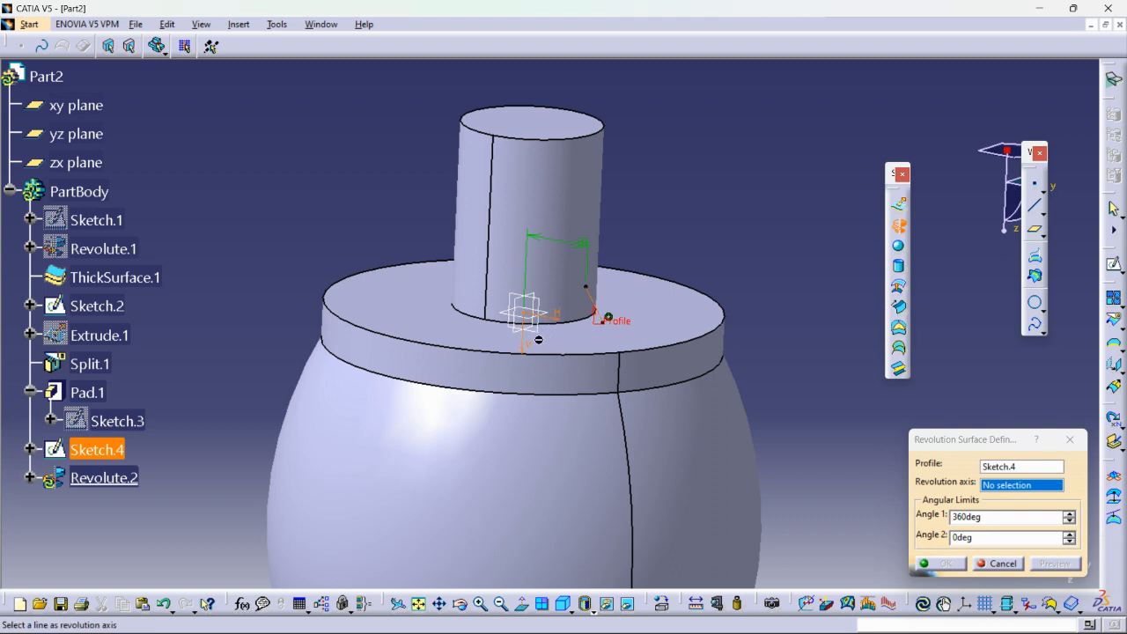
pyautogui.click(999, 468)
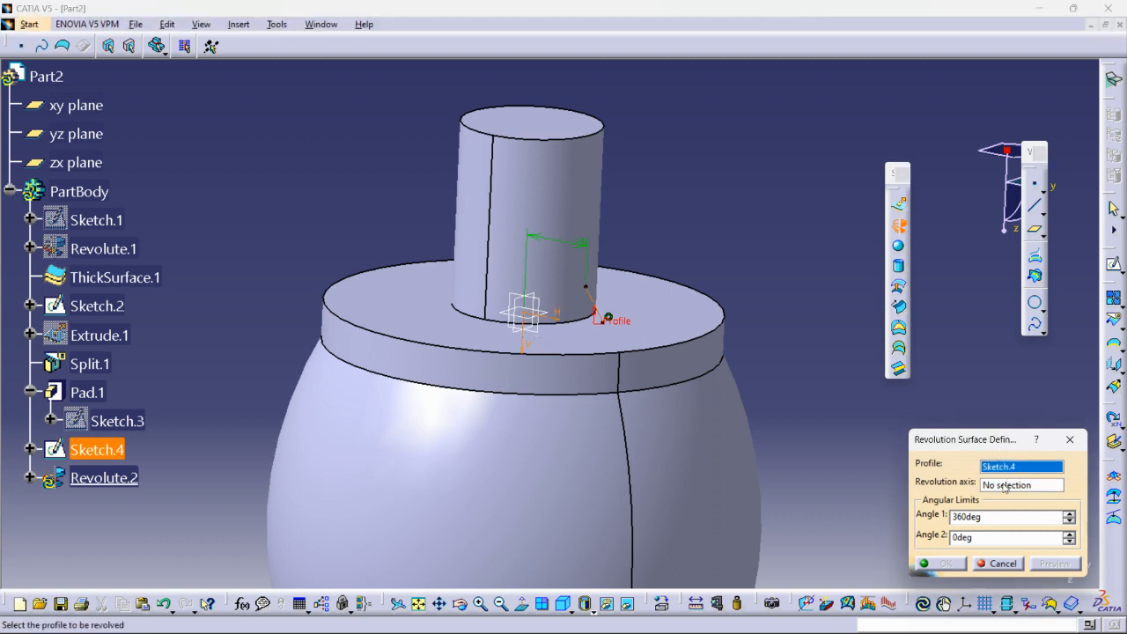
pyautogui.click(1004, 485)
pyautogui.click(996, 563)
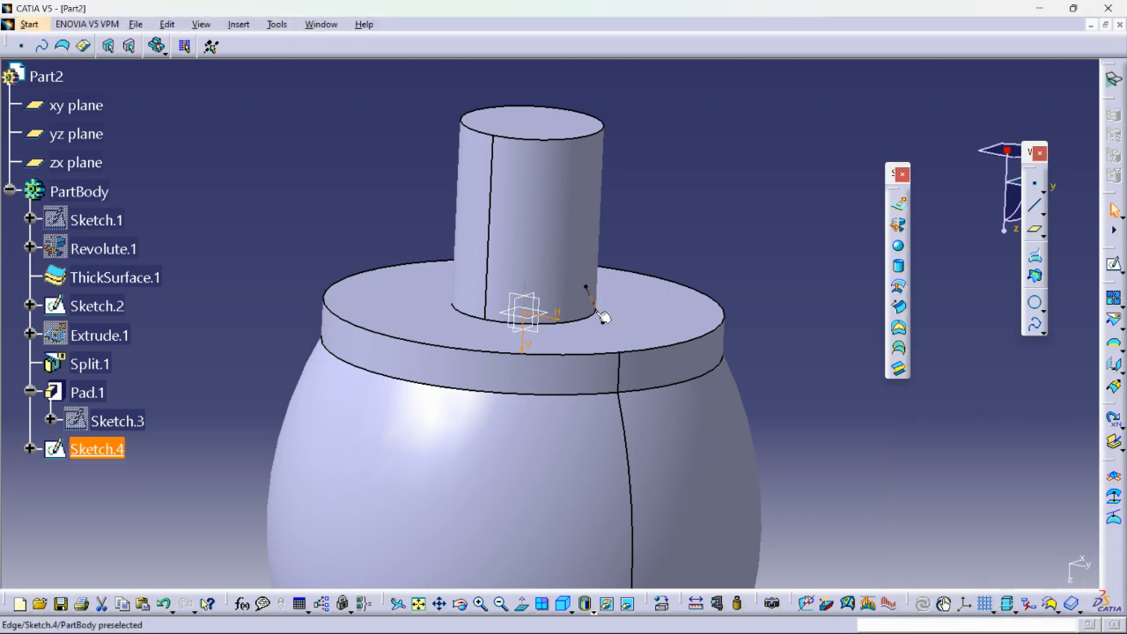
# Reopen the slanted-line sketch for editing and draw a vertical axis line close to the sketch's V axis.
pyautogui.doubleClick(601, 317)
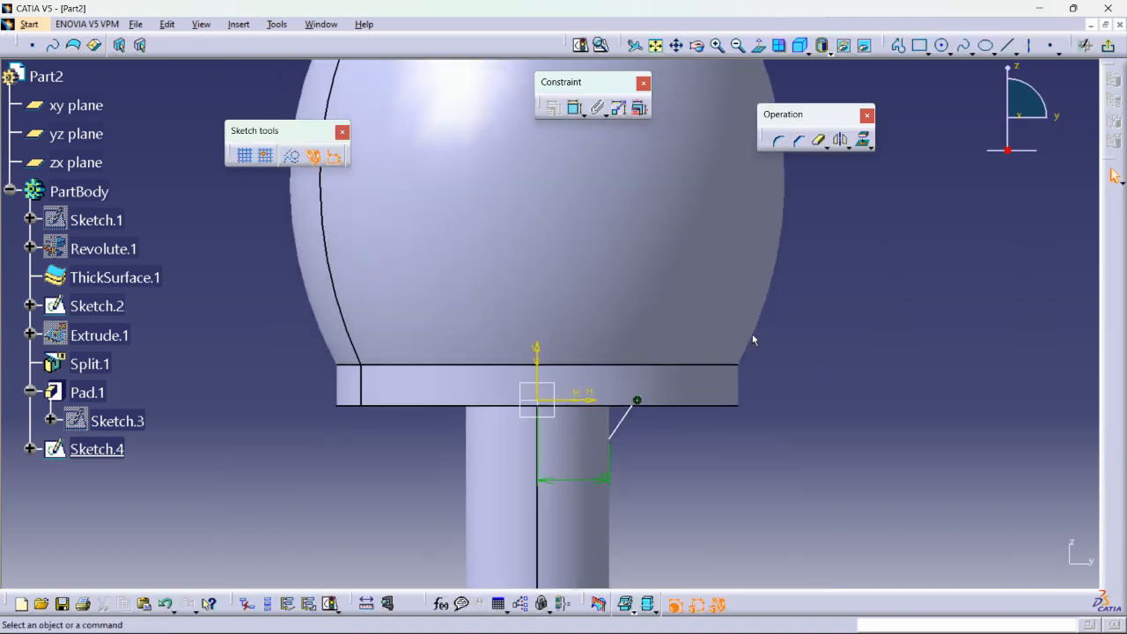
pyautogui.click(1028, 46)
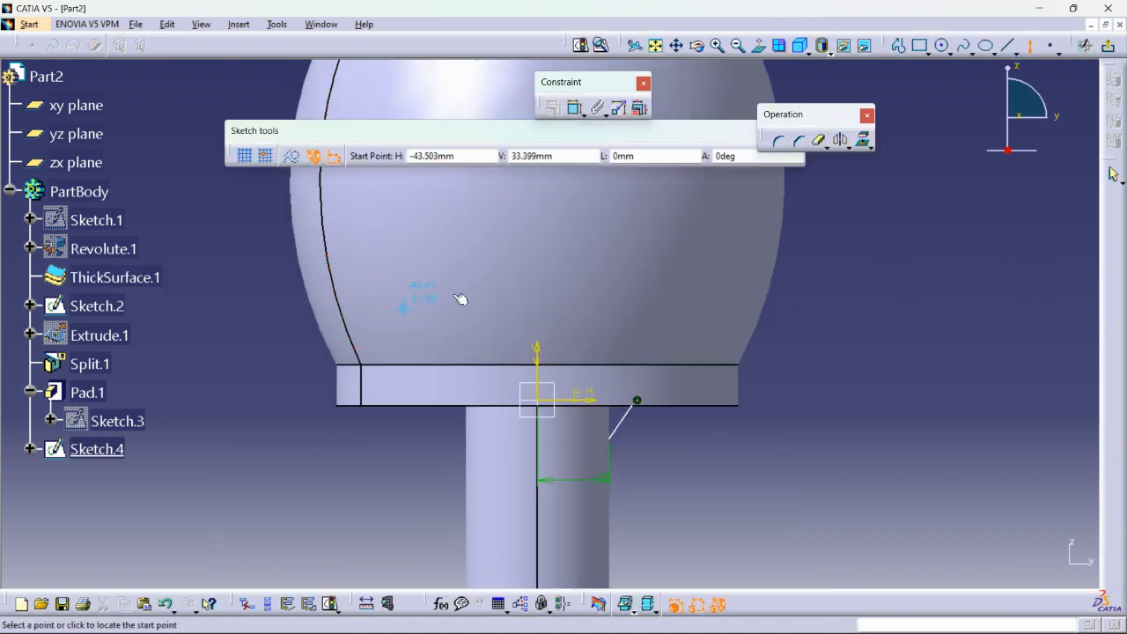
pyautogui.click(542, 228)
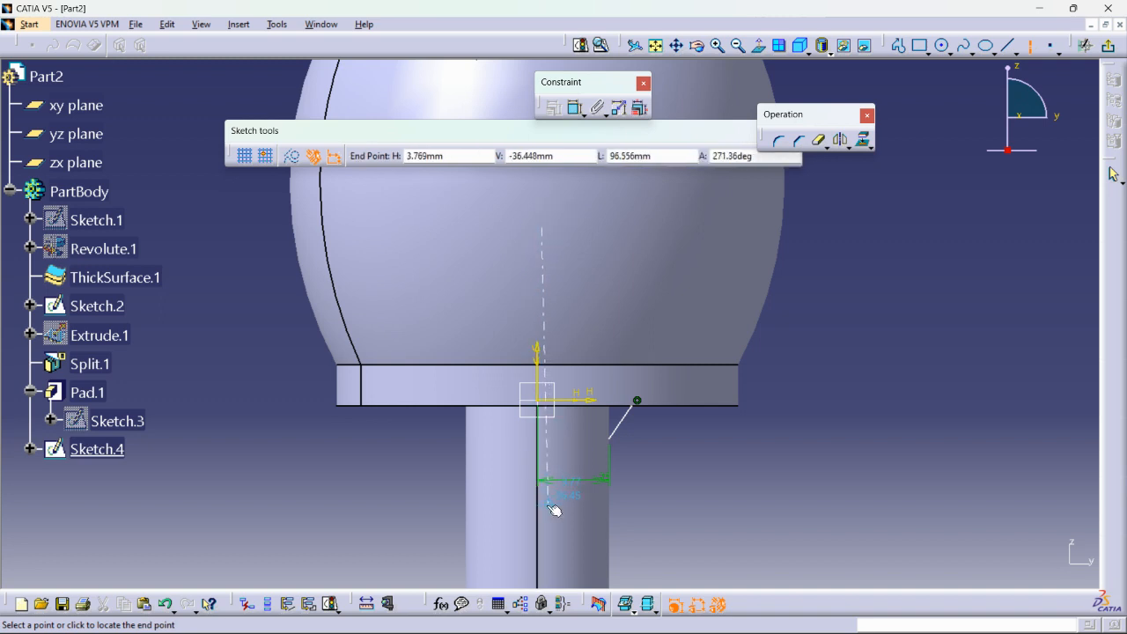
pyautogui.doubleClick(543, 508)
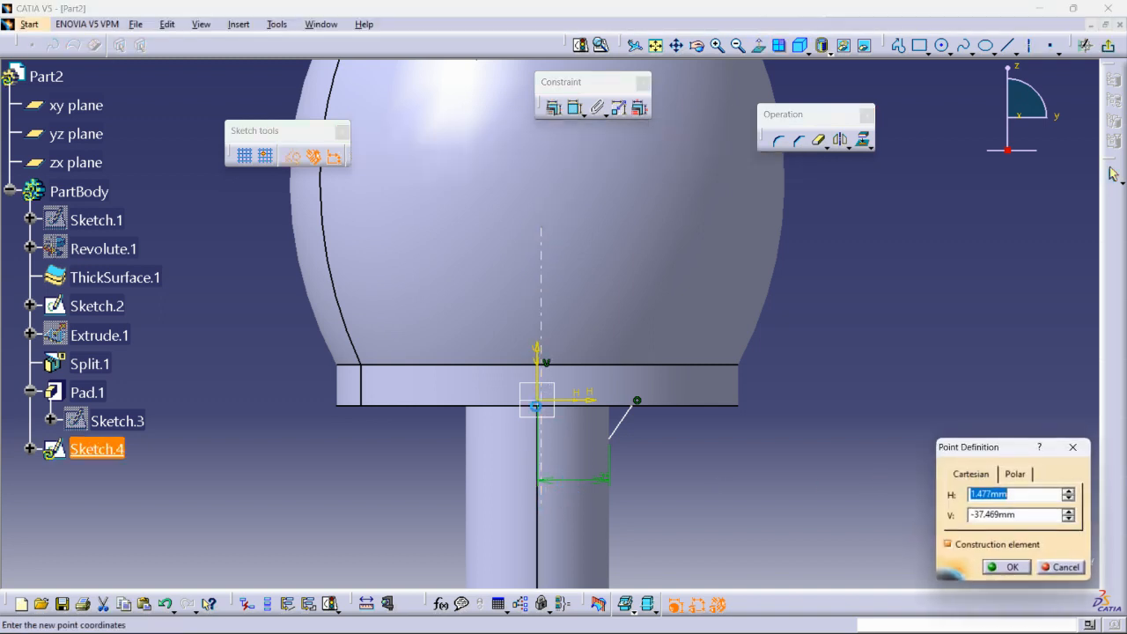
pyautogui.click(1004, 567)
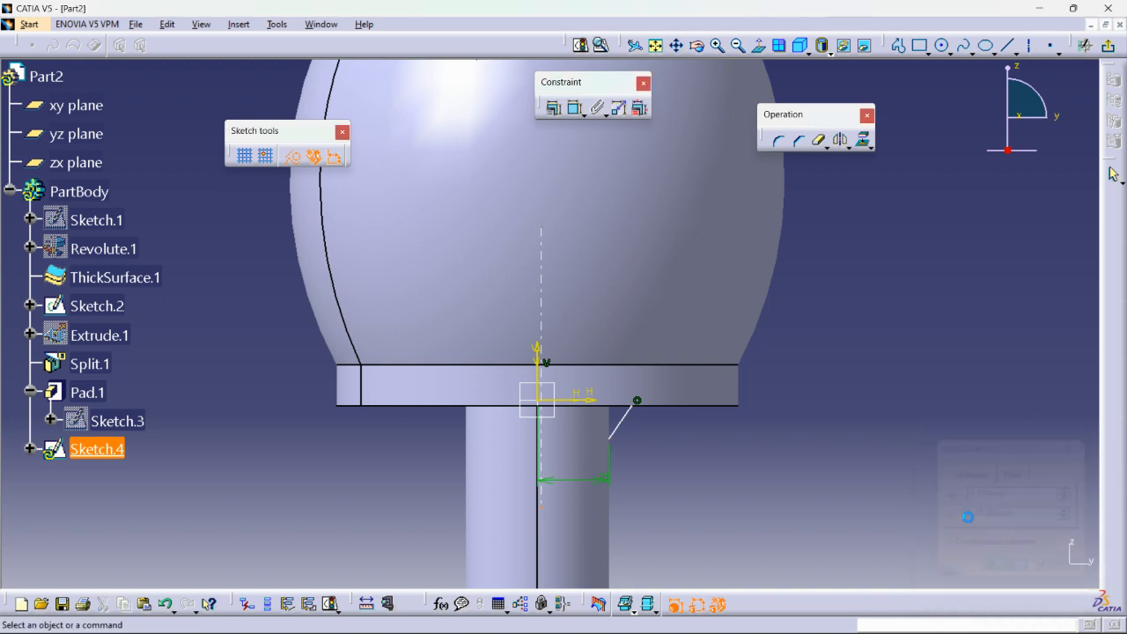
# Constrain the drawn axis line to be coincident with the sketch's V axis, and exit the sketch.
pyautogui.keyDown('ctrl'); pyautogui.click(543, 384); pyautogui.keyUp('ctrl')
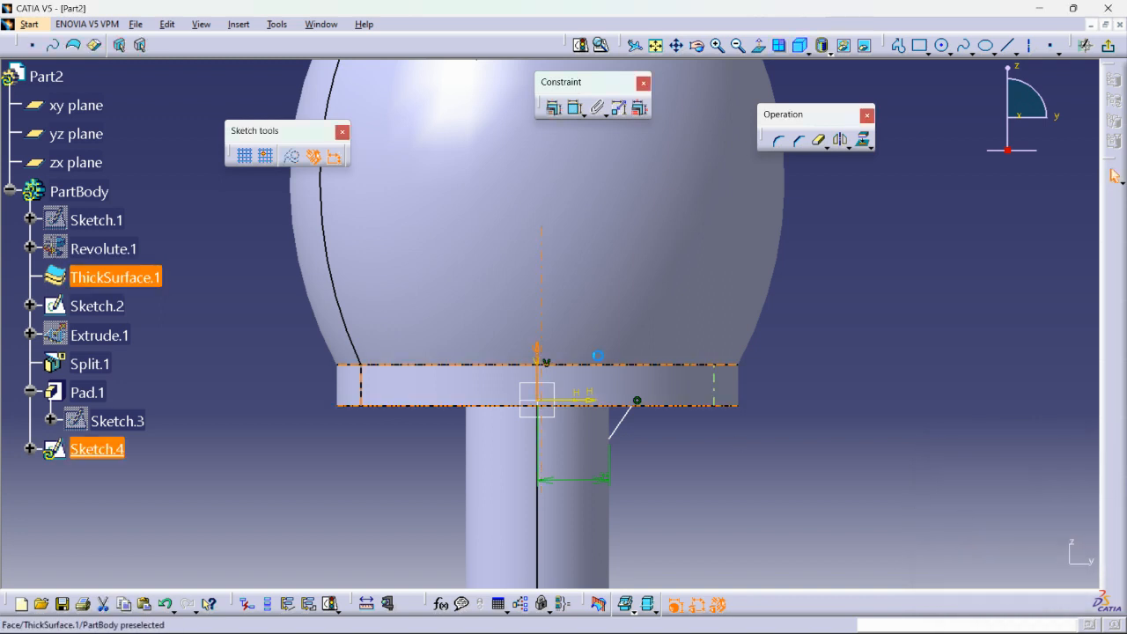
pyautogui.click(553, 108)
pyautogui.click(1019, 425)
pyautogui.click(1006, 566)
pyautogui.click(1107, 50)
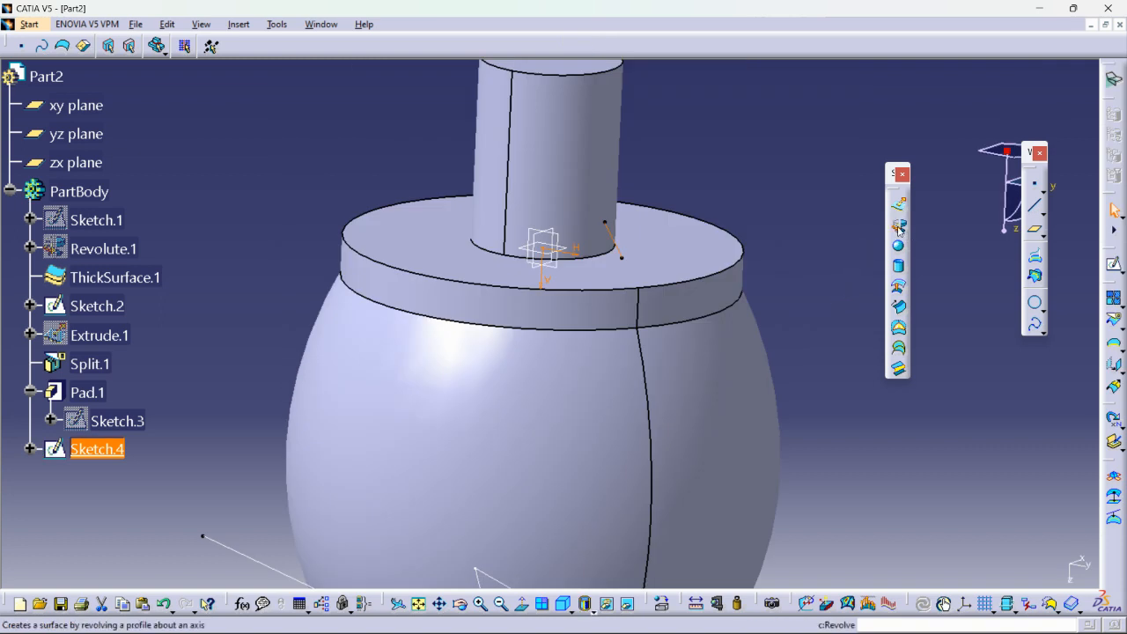
# Revolve the slanted-line sketch 360 degrees about its sketch axis to make a conical surface around the cylinder's base.
pyautogui.click(898, 227)
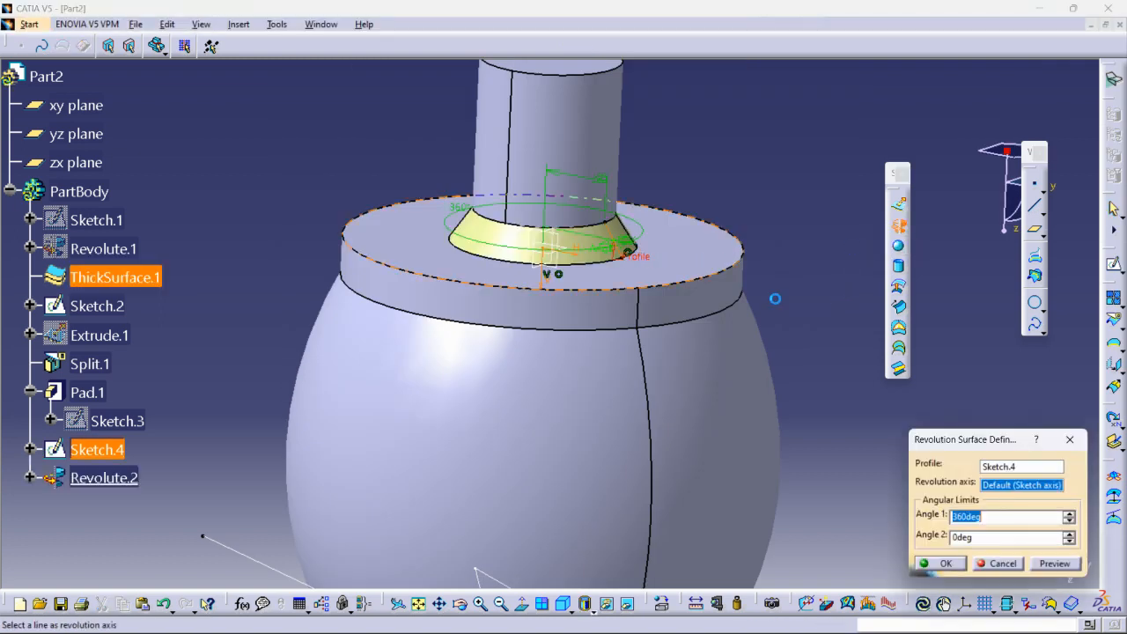
pyautogui.click(944, 563)
pyautogui.moveTo(676, 217); pyautogui.dragTo(773, 259, button='middle')
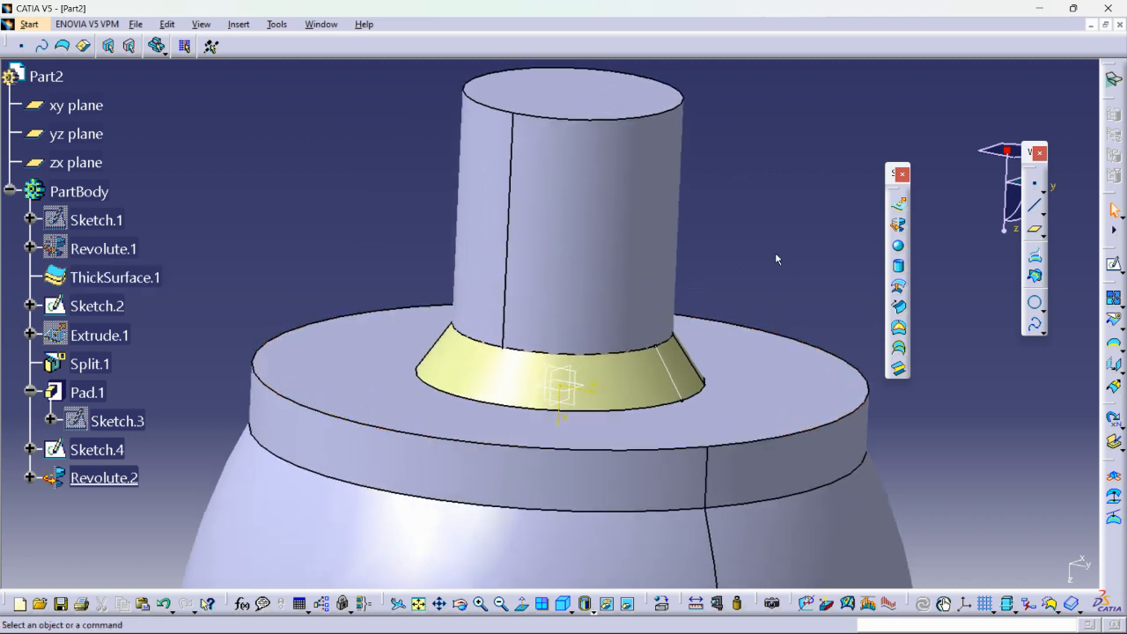
# Switch to the Part Design workbench and sew the conical revolved surface onto the body with its direction arrows reversed to point inward.
pyautogui.click(29, 24)
pyautogui.moveTo(82, 62)
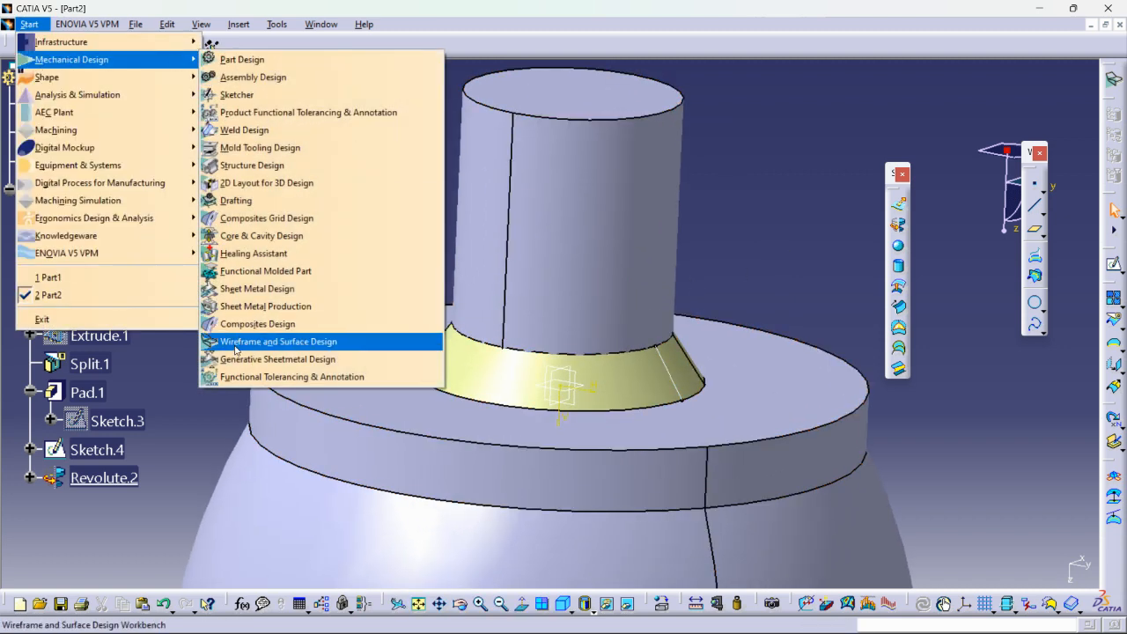
pyautogui.click(233, 60)
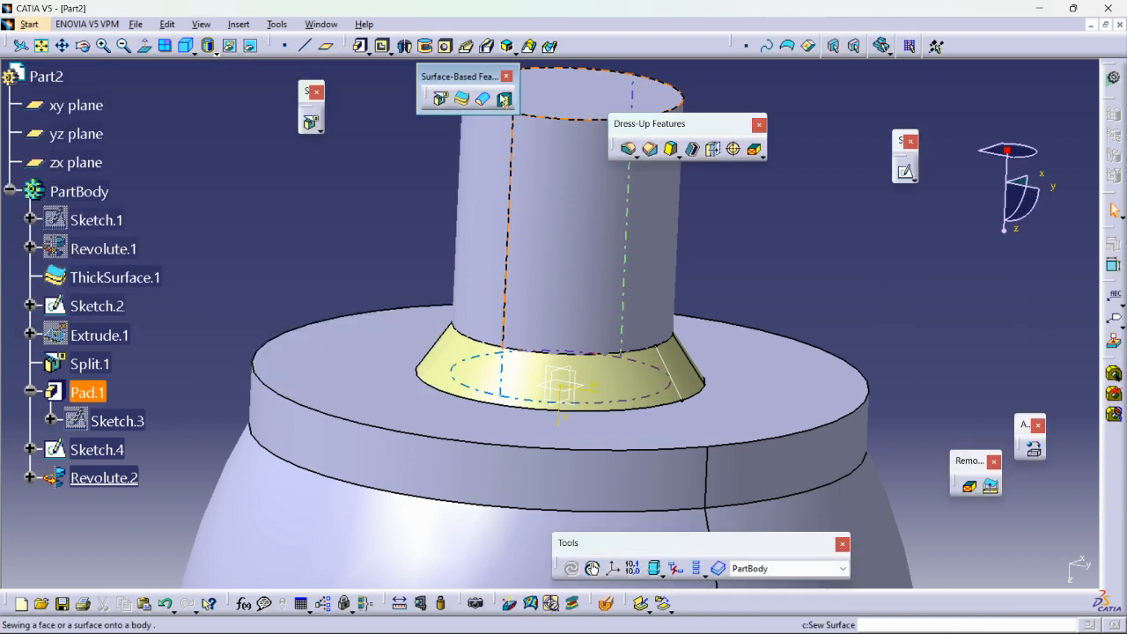
pyautogui.click(504, 101)
pyautogui.click(442, 392)
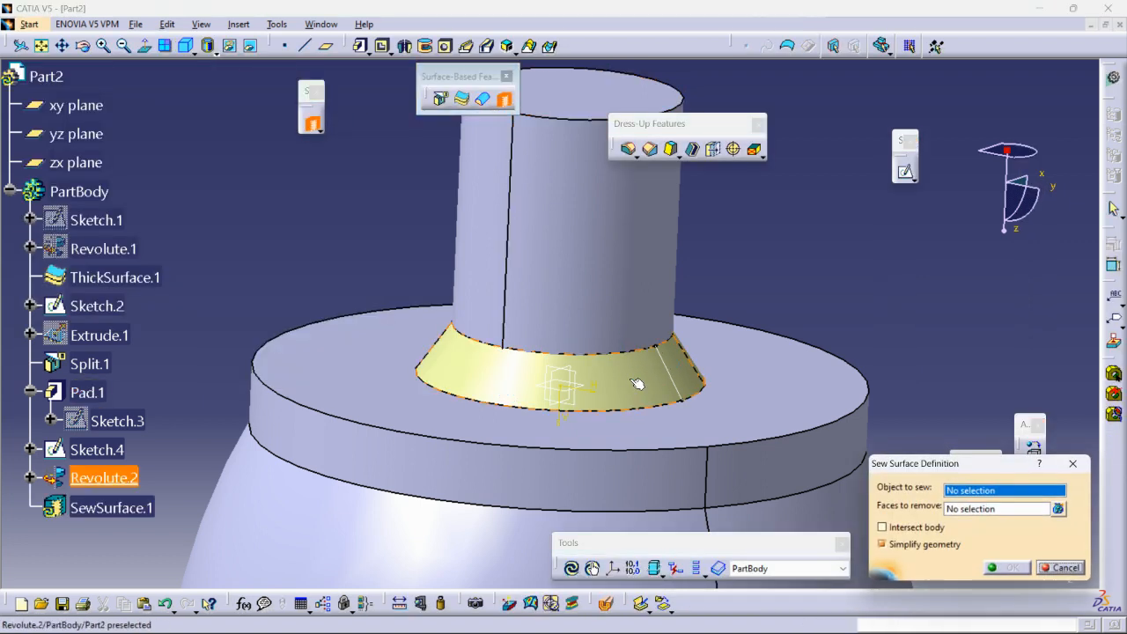
pyautogui.moveTo(441, 412); pyautogui.dragTo(707, 384, button='middle')
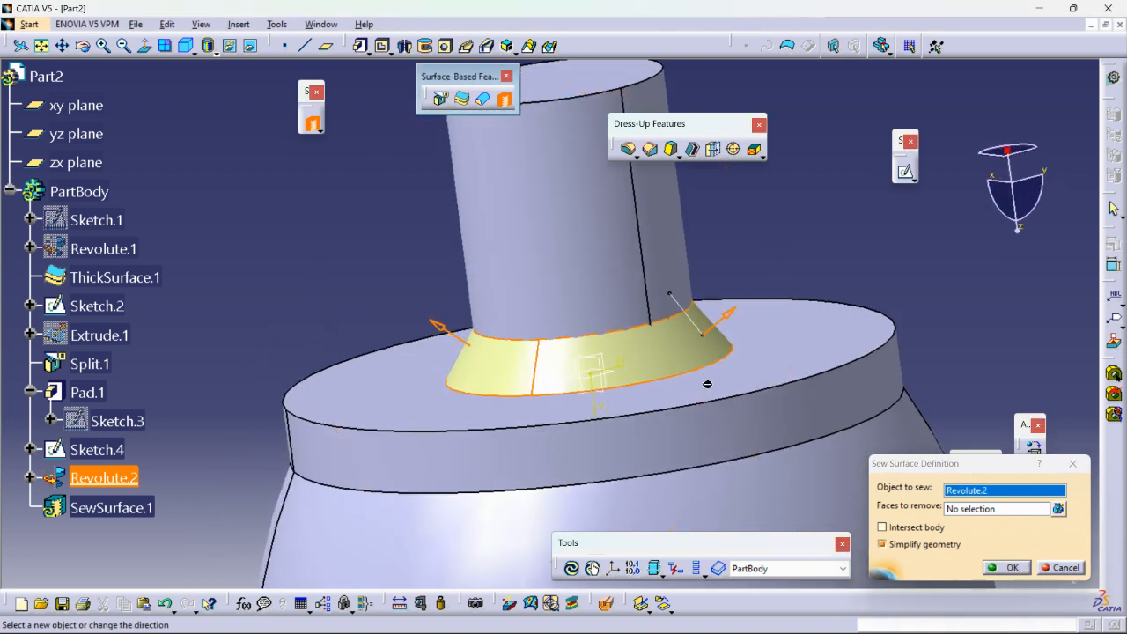
pyautogui.click(729, 313)
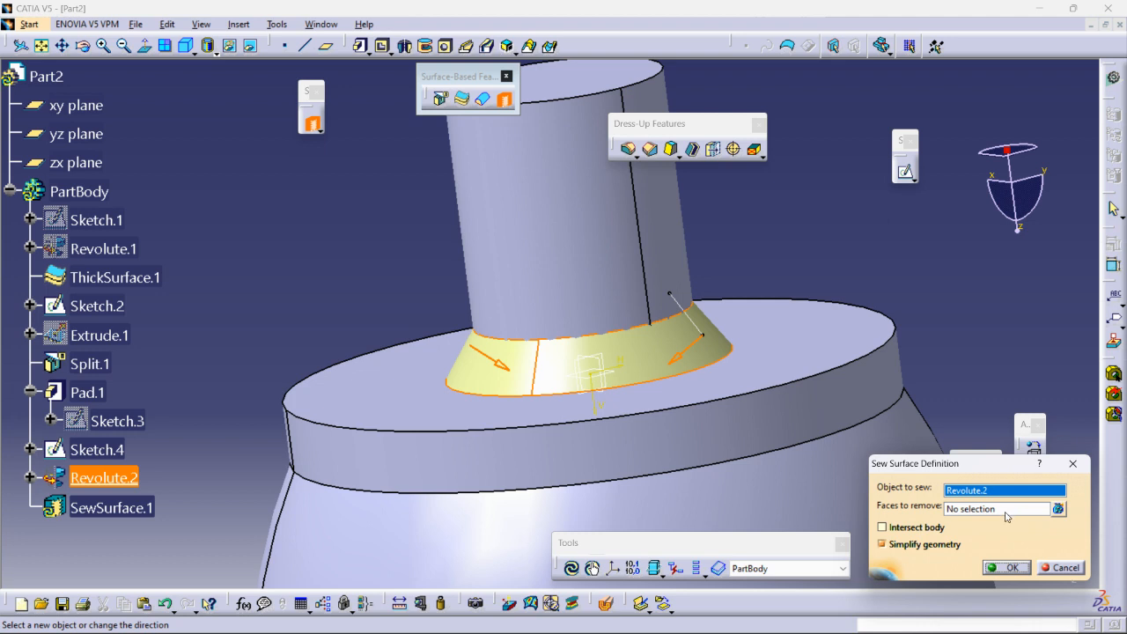
pyautogui.click(1006, 568)
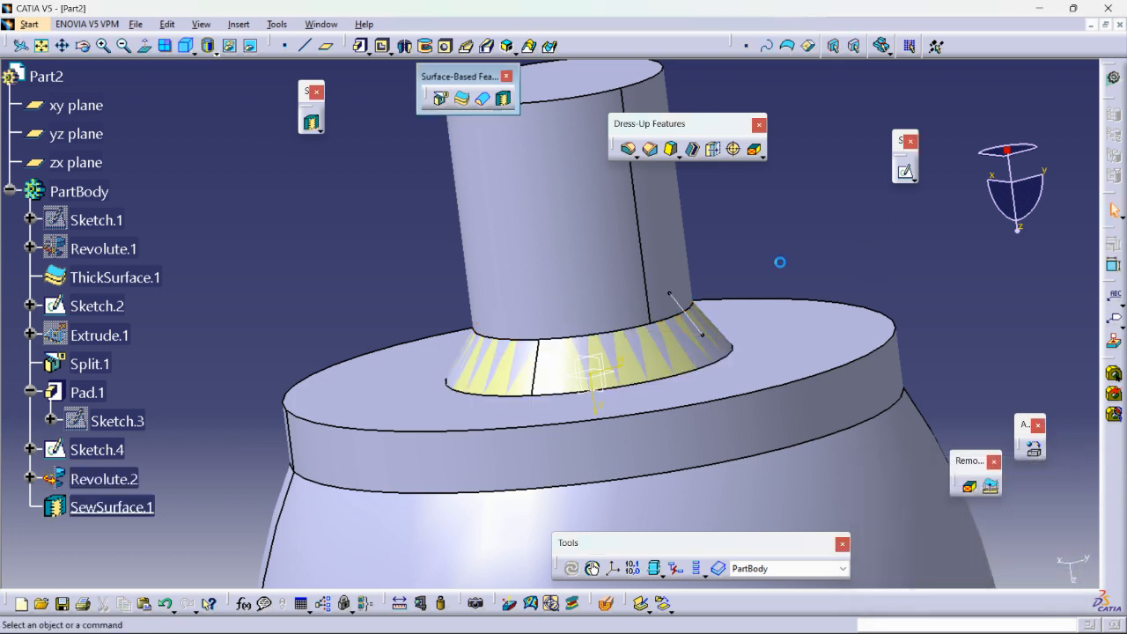
# Hide the conical revolved surface Revolute.2 and view the sewn area around the cylinder's base.
pyautogui.rightClick(89, 478)
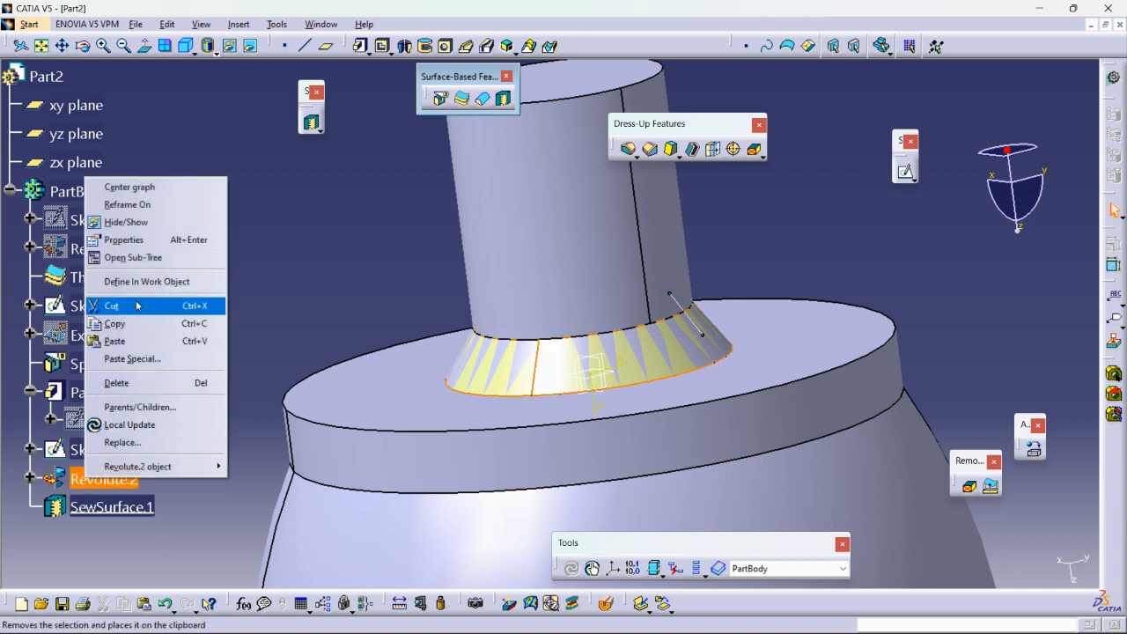
pyautogui.click(133, 224)
pyautogui.moveTo(453, 314); pyautogui.dragTo(536, 310, button='middle')
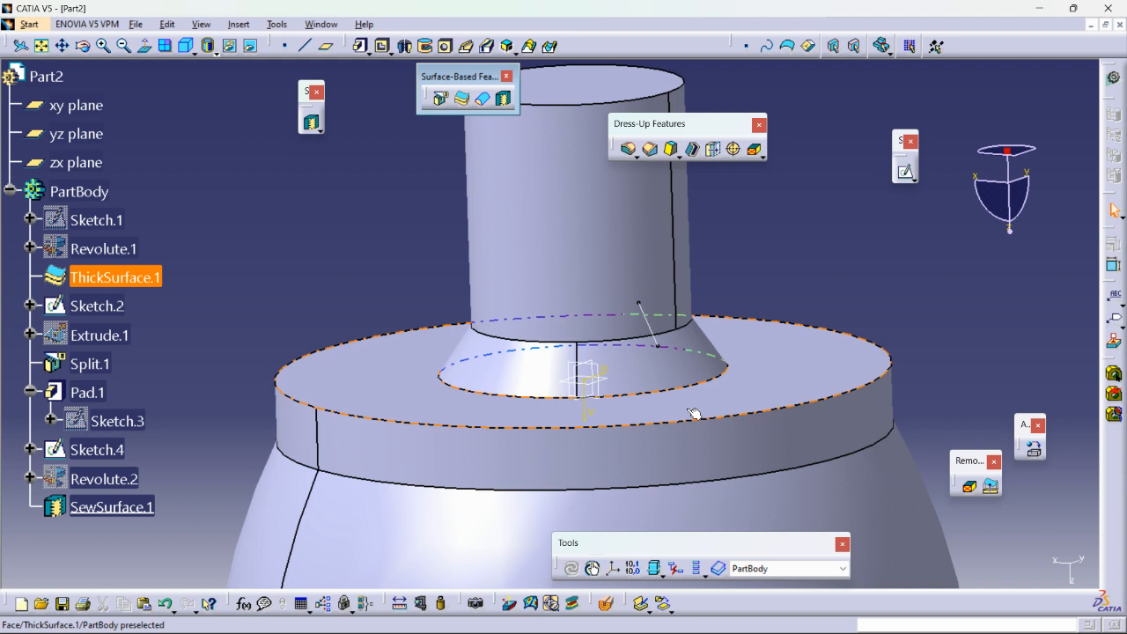